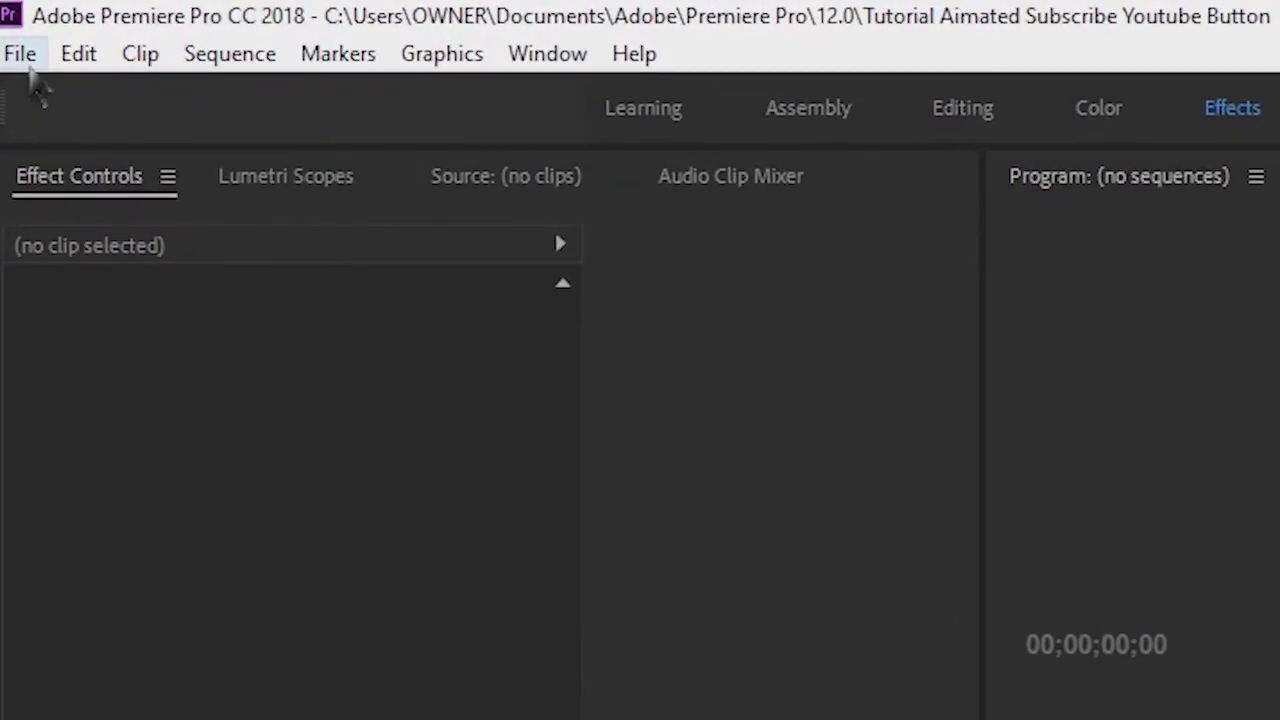
# Import all seven images from E:\TriSopyan\PNG Icon, then widen the Project panel to show thumbnails
pyautogui.click(22, 55)
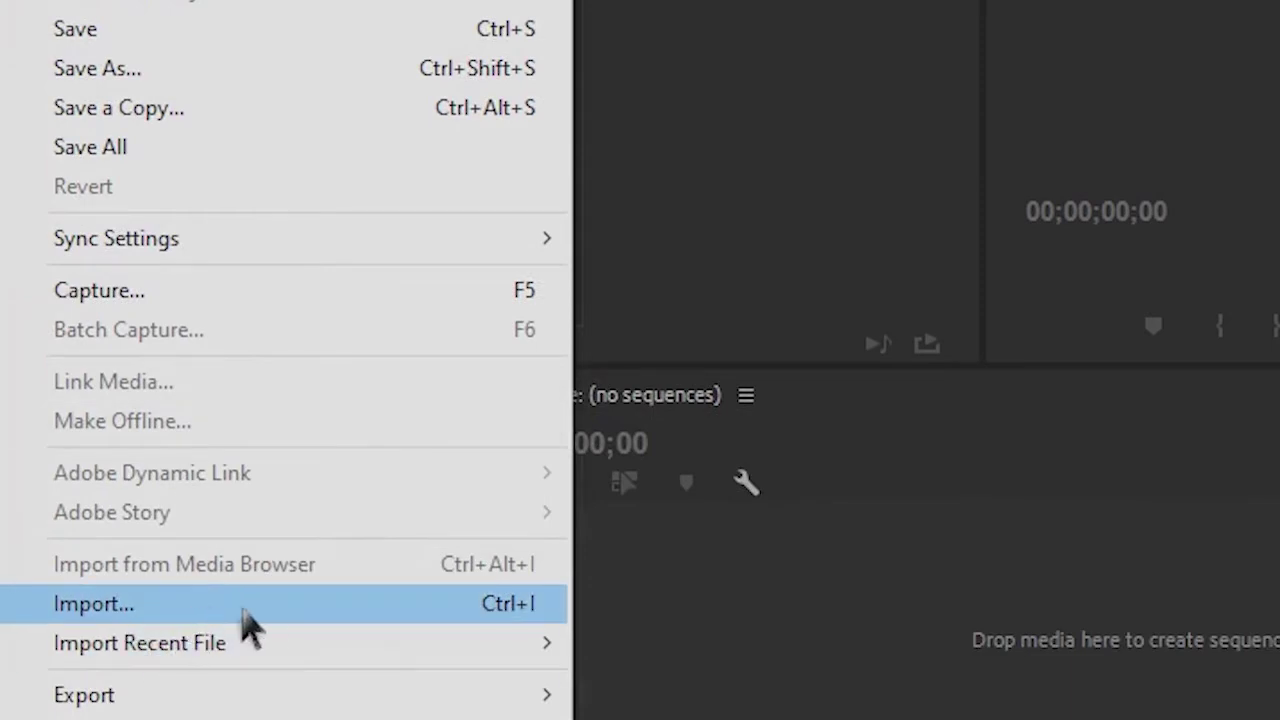
pyautogui.click(352, 606)
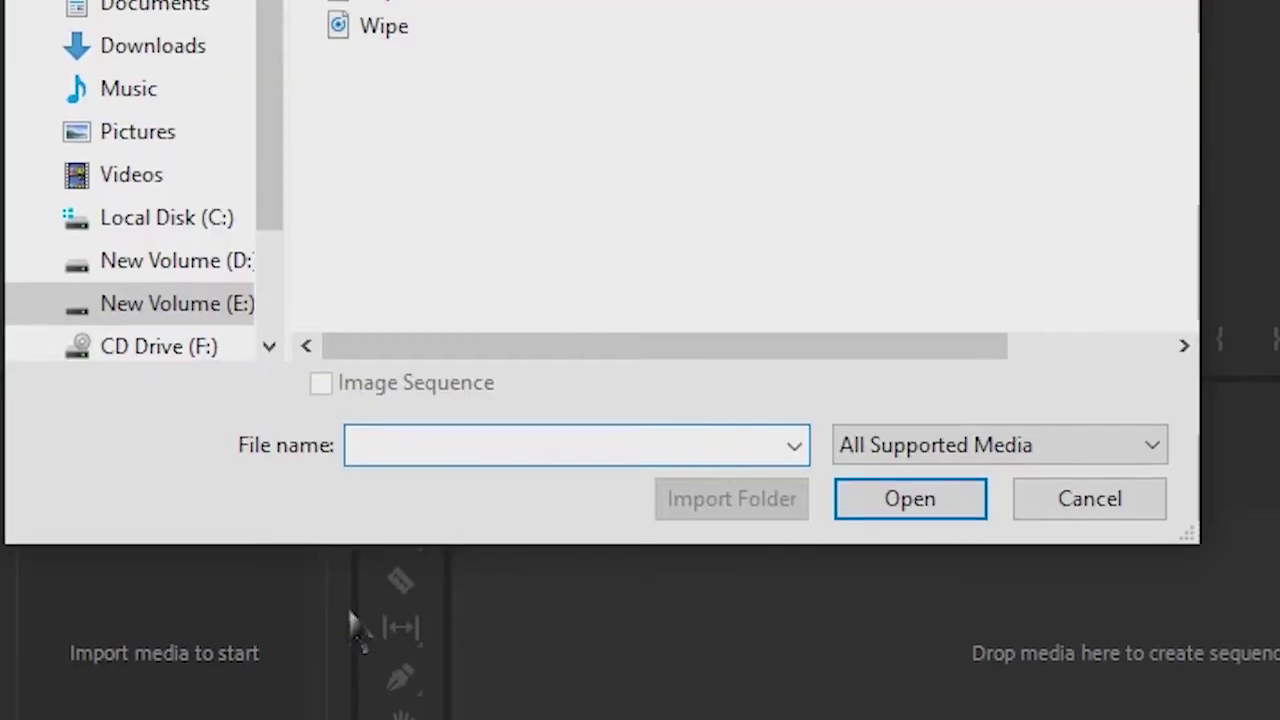
pyautogui.click(194, 490)
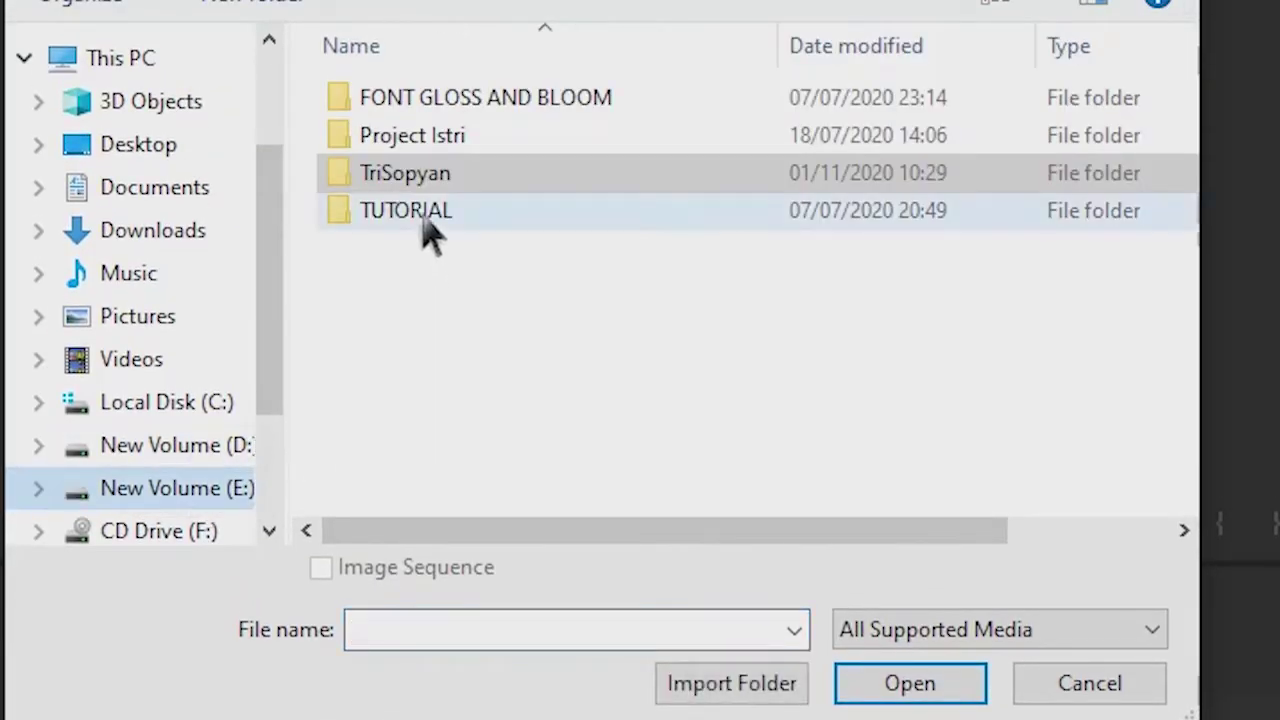
pyautogui.doubleClick(424, 176)
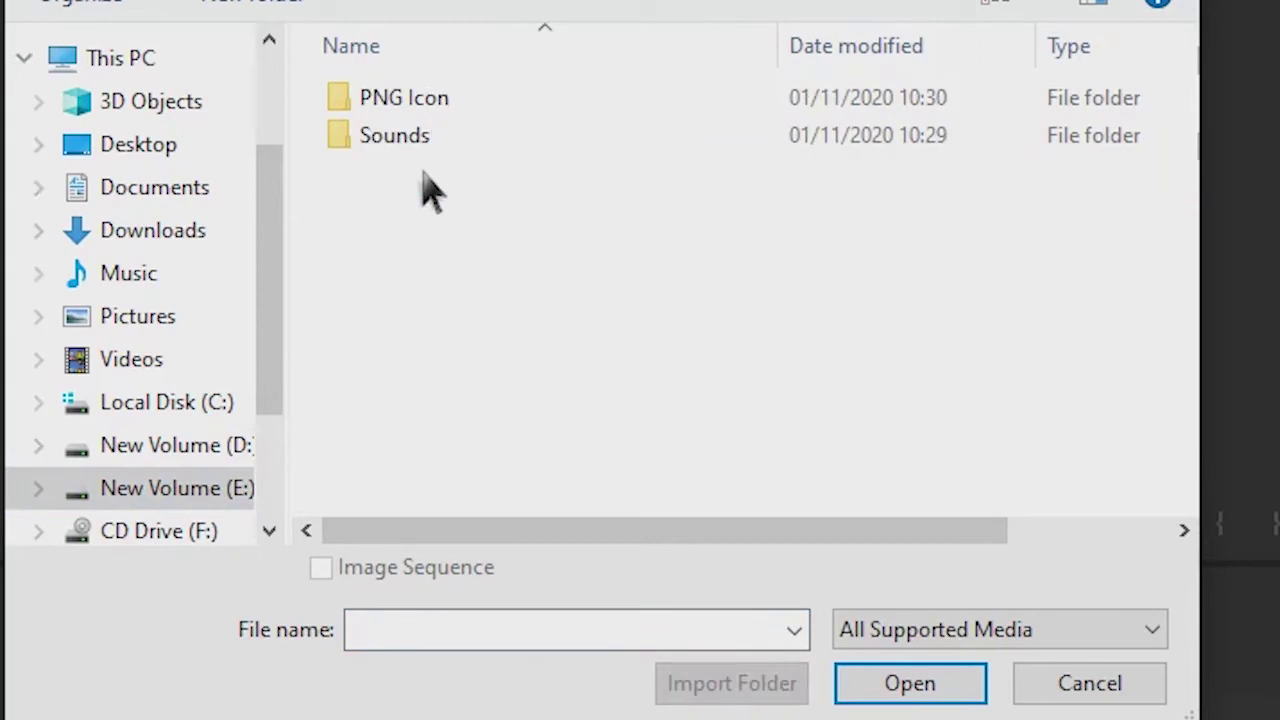
pyautogui.doubleClick(421, 106)
pyautogui.click(424, 125)
pyautogui.hotkey('ctrl', 'a')
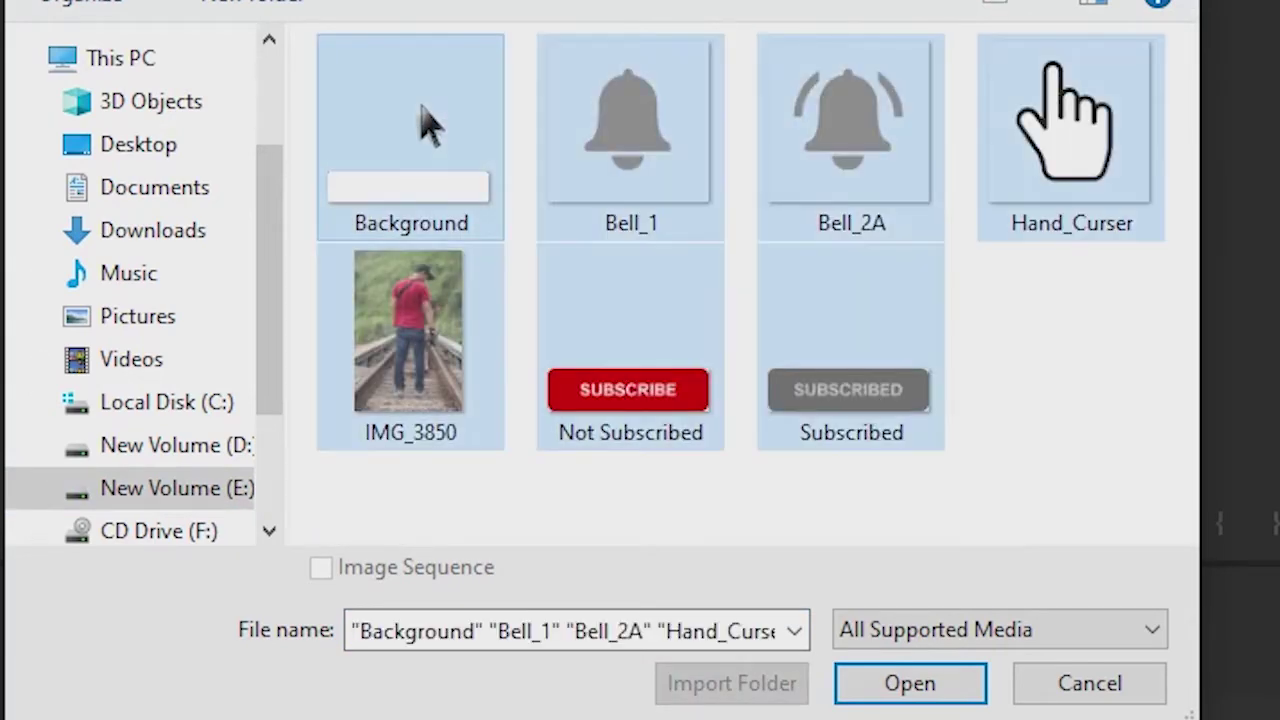
pyautogui.click(914, 684)
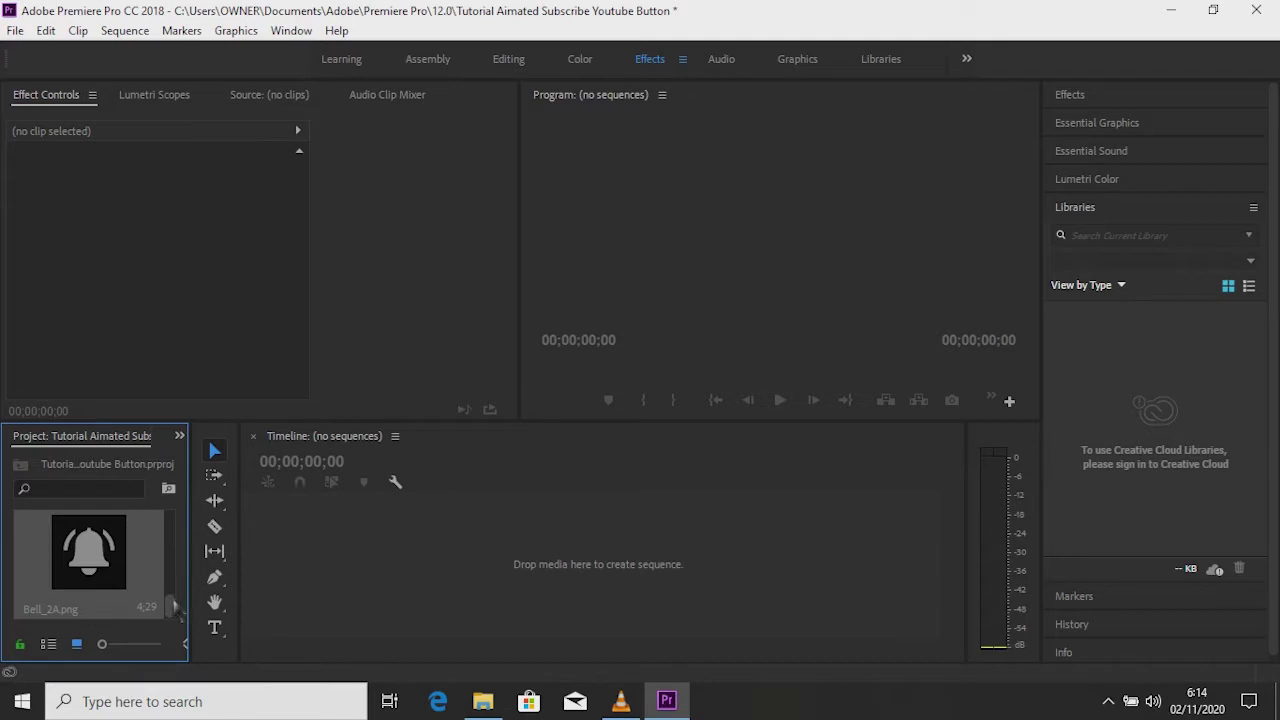
pyautogui.moveTo(174, 604)
pyautogui.mouseDown()
pyautogui.moveTo(172, 537)
pyautogui.moveTo(196, 515)
pyautogui.mouseUp()
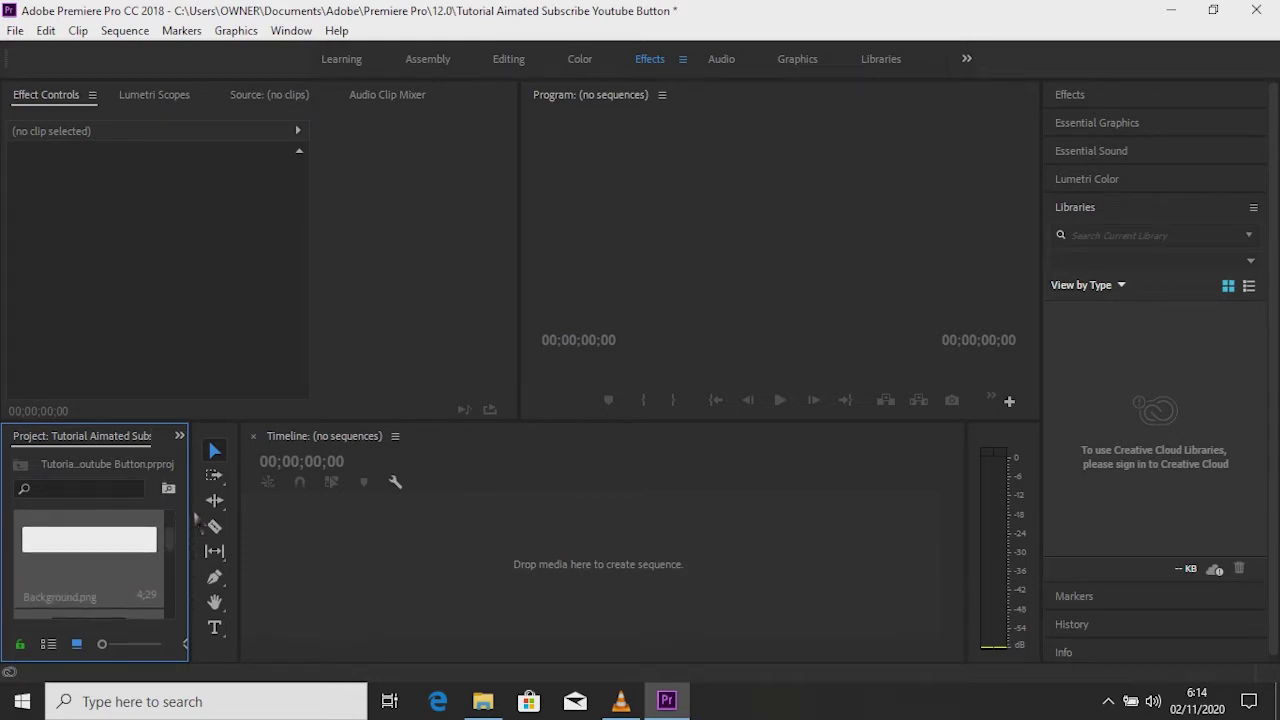
pyautogui.moveTo(194, 522); pyautogui.dragTo(328, 518)
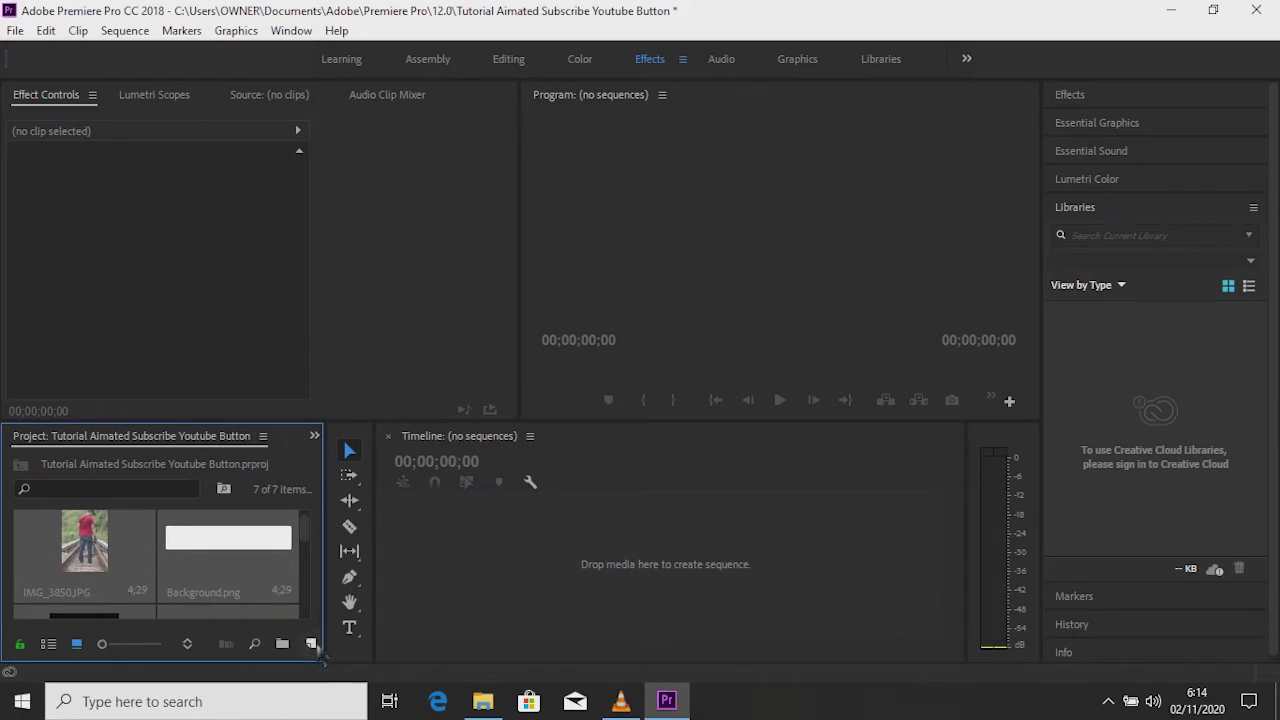
# Create a 1920×1080 Color Matte in bright green 3BFB00 and add it to the project
pyautogui.click(312, 645)
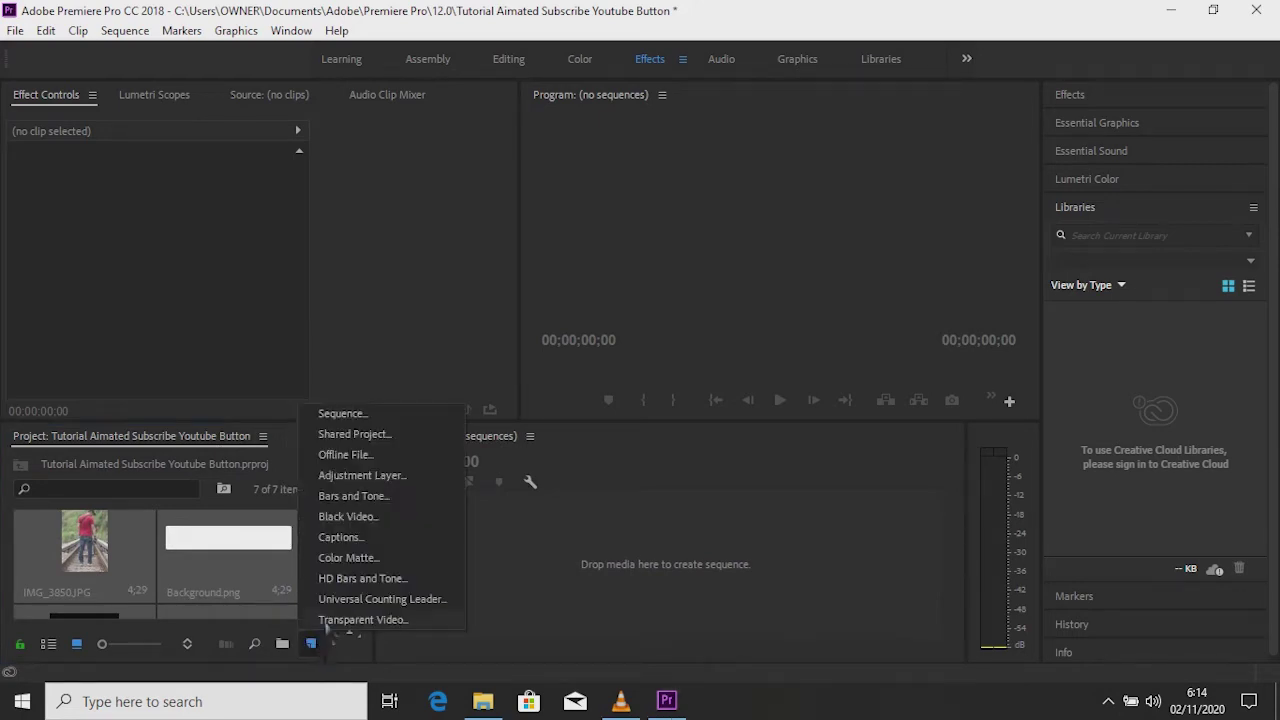
pyautogui.click(355, 560)
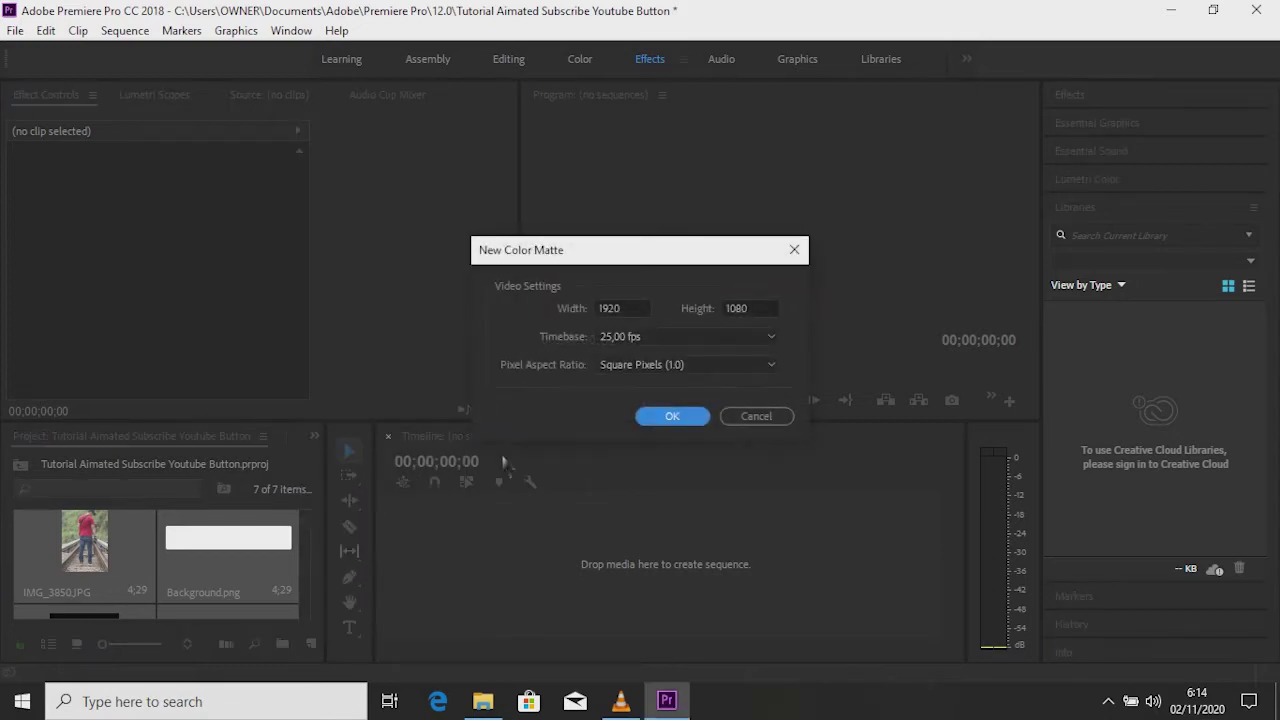
pyautogui.click(663, 417)
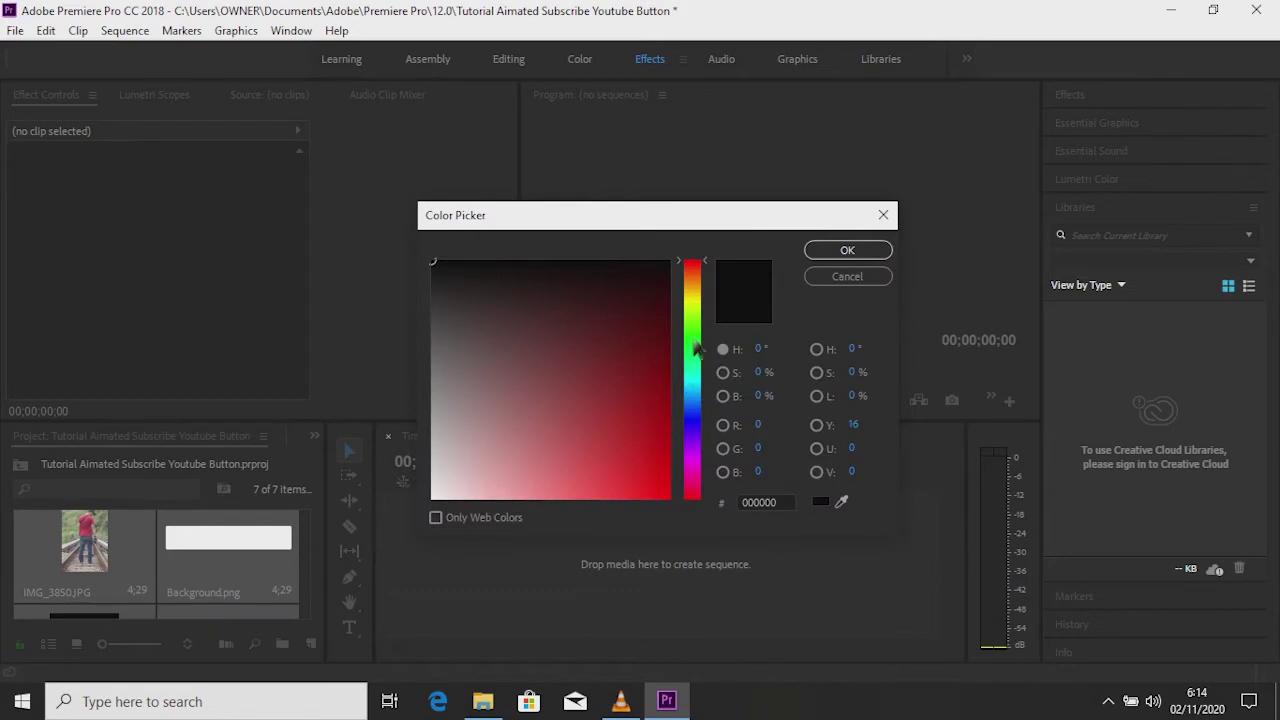
pyautogui.moveTo(693, 323); pyautogui.dragTo(699, 330)
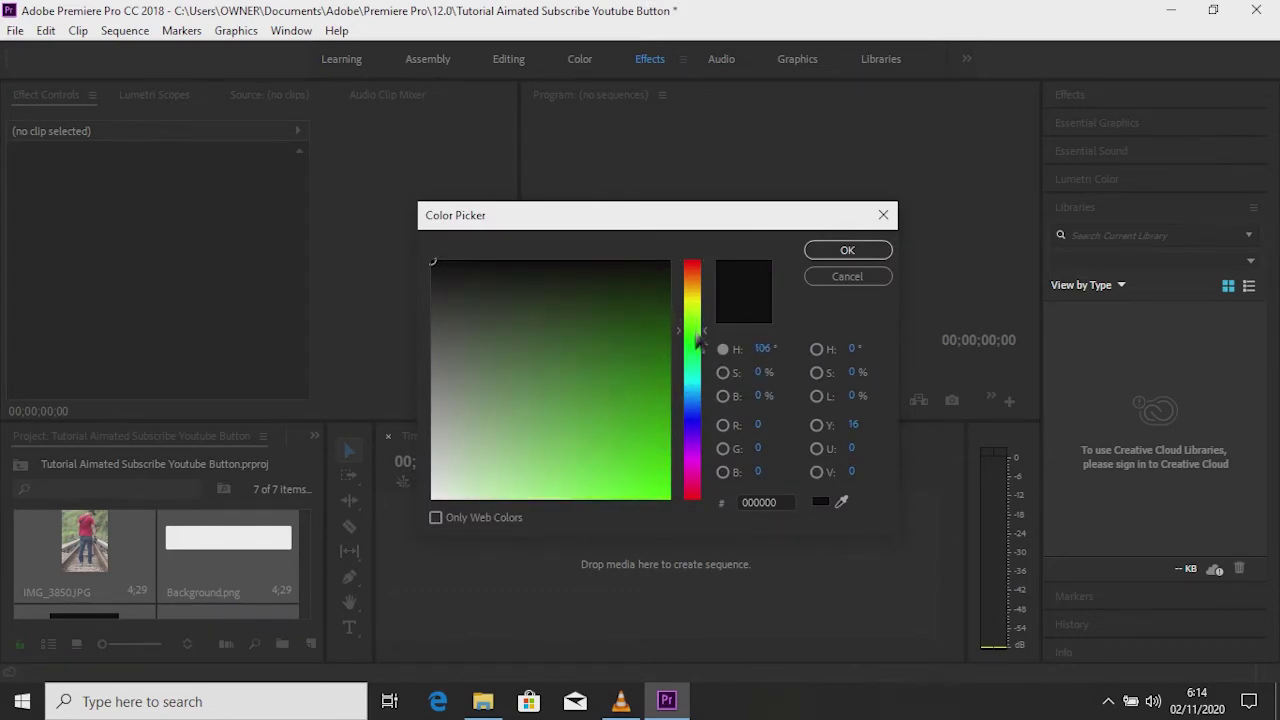
pyautogui.click(668, 495)
pyautogui.click(849, 251)
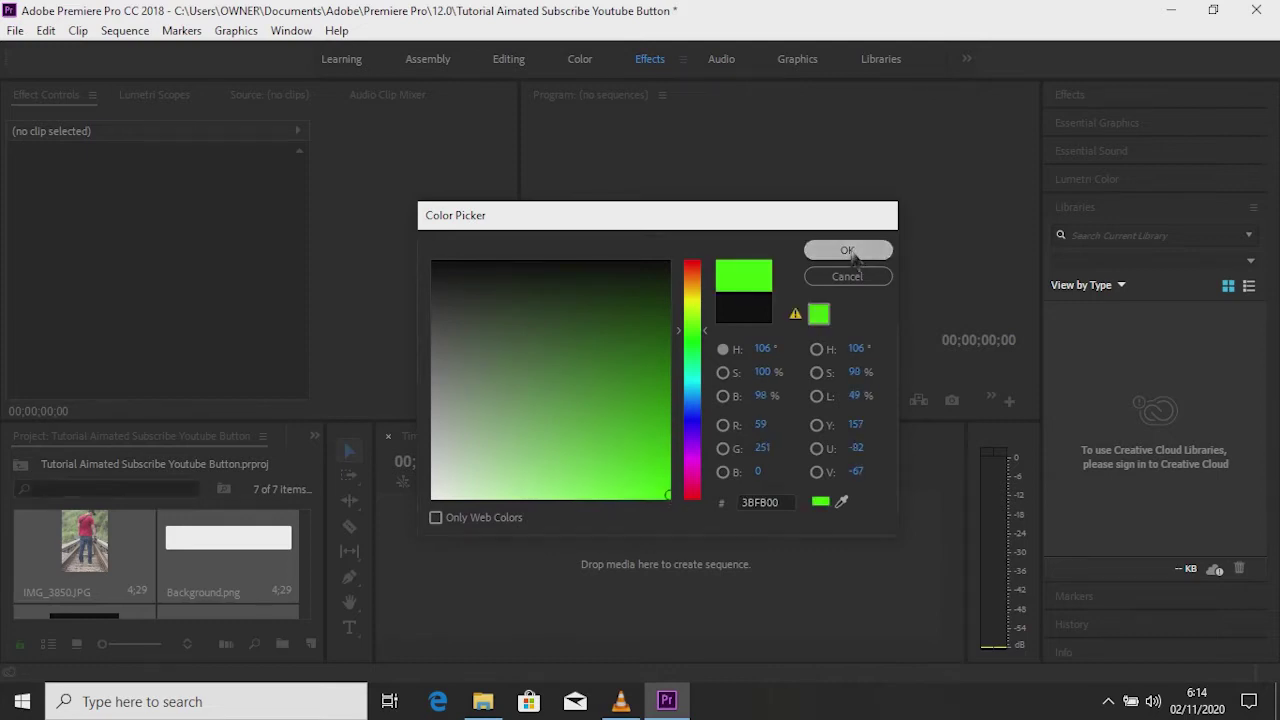
pyautogui.click(600, 381)
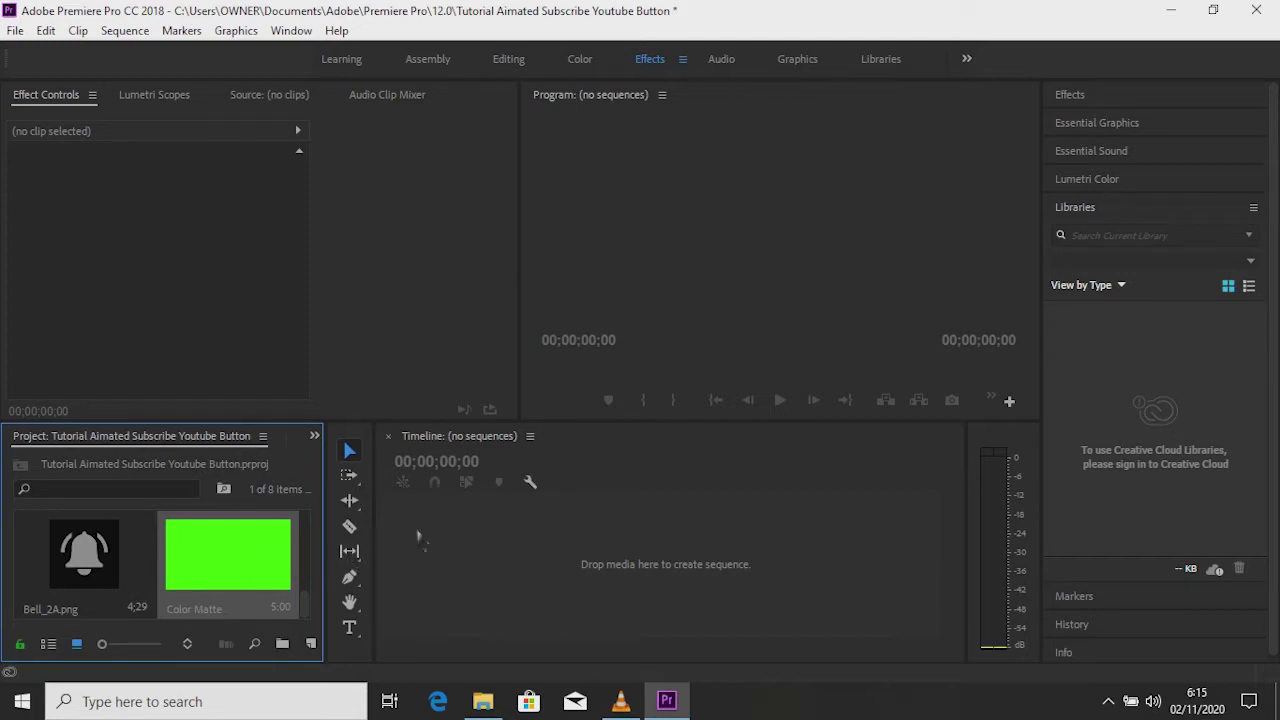
# Create a sequence from the green Color Matte and lengthen the clip on V1 to 00:00:08:24
pyautogui.moveTo(425, 541); pyautogui.dragTo(427, 548)
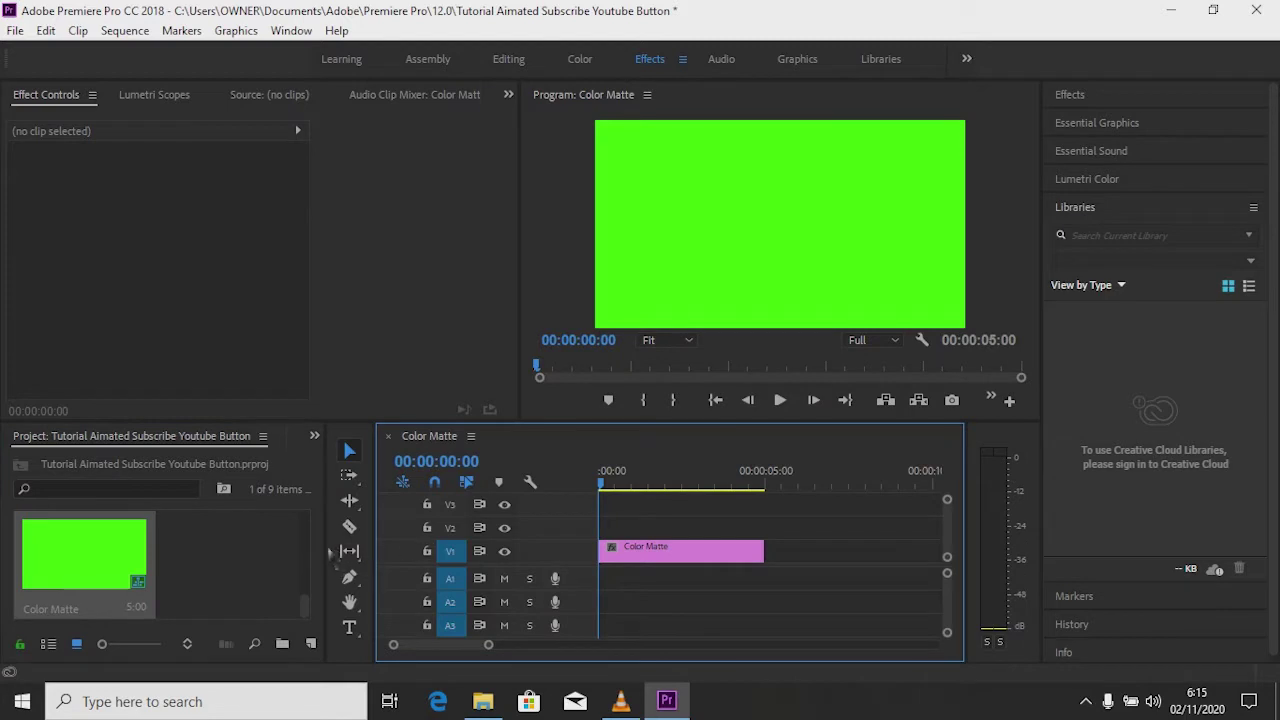
pyautogui.moveTo(331, 551); pyautogui.dragTo(248, 556)
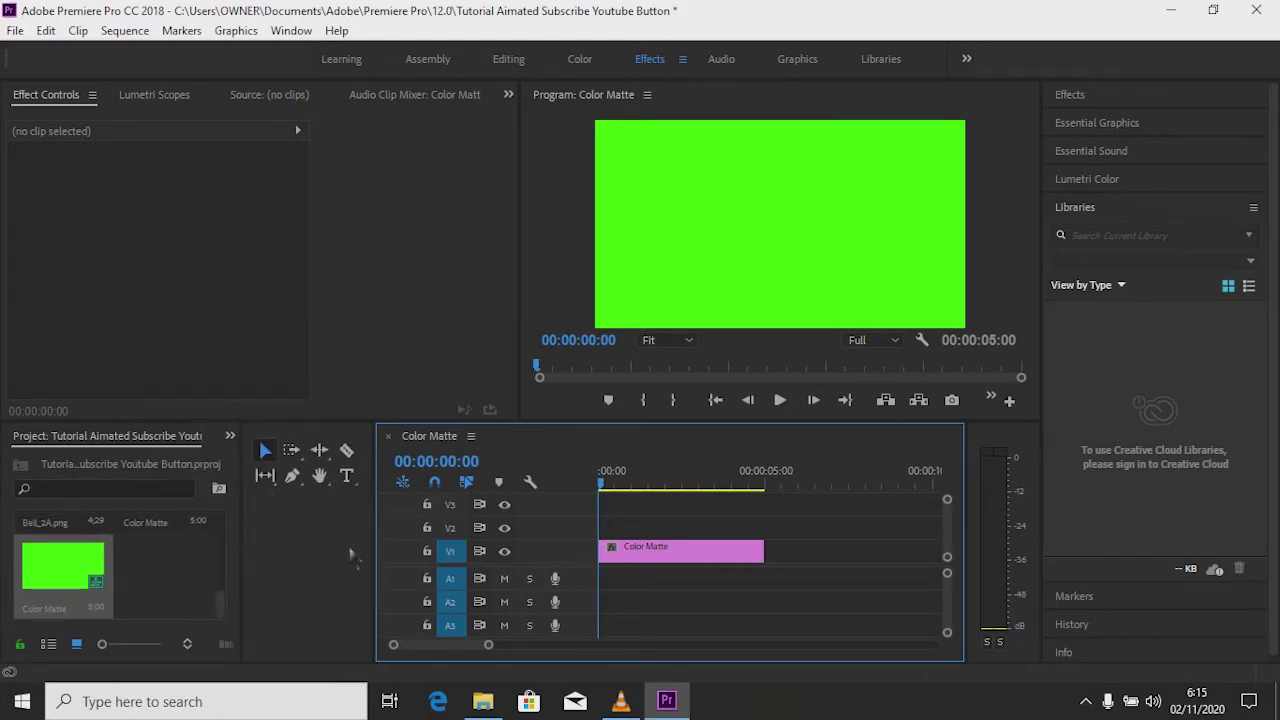
pyautogui.moveTo(374, 550)
pyautogui.mouseDown()
pyautogui.moveTo(282, 550)
pyautogui.moveTo(295, 549)
pyautogui.mouseUp()
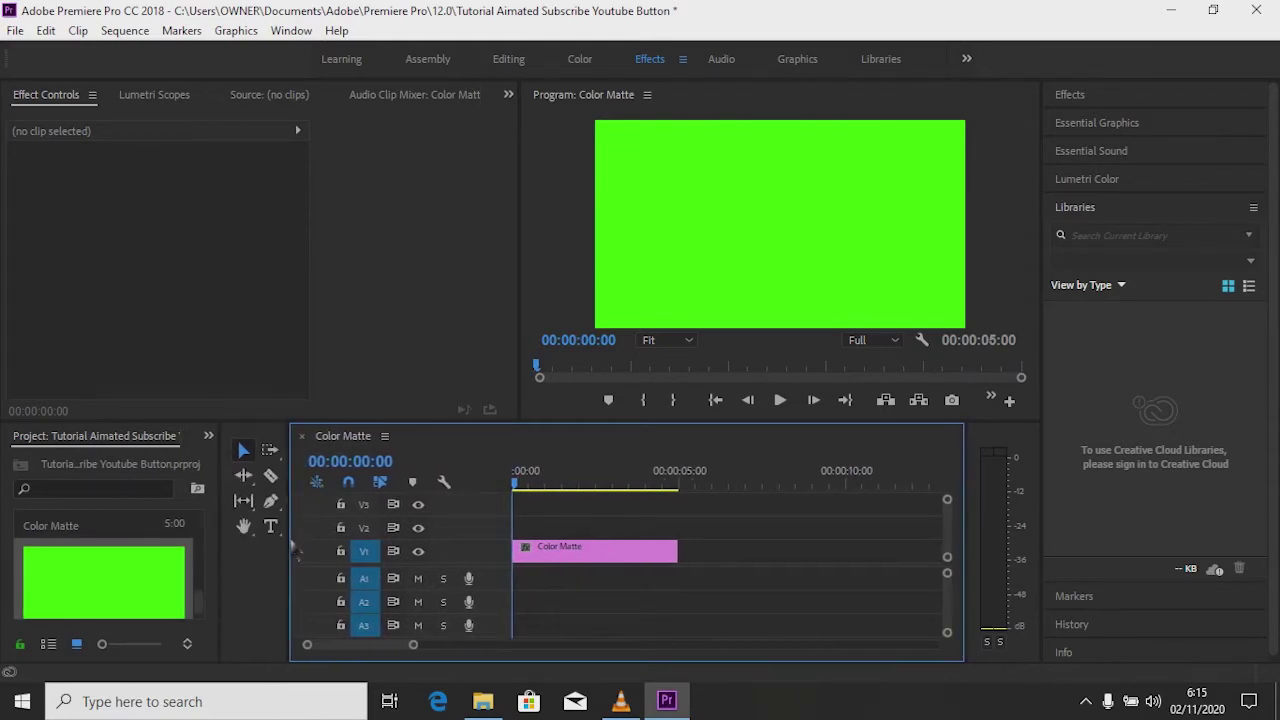
pyautogui.moveTo(224, 566); pyautogui.dragTo(285, 553)
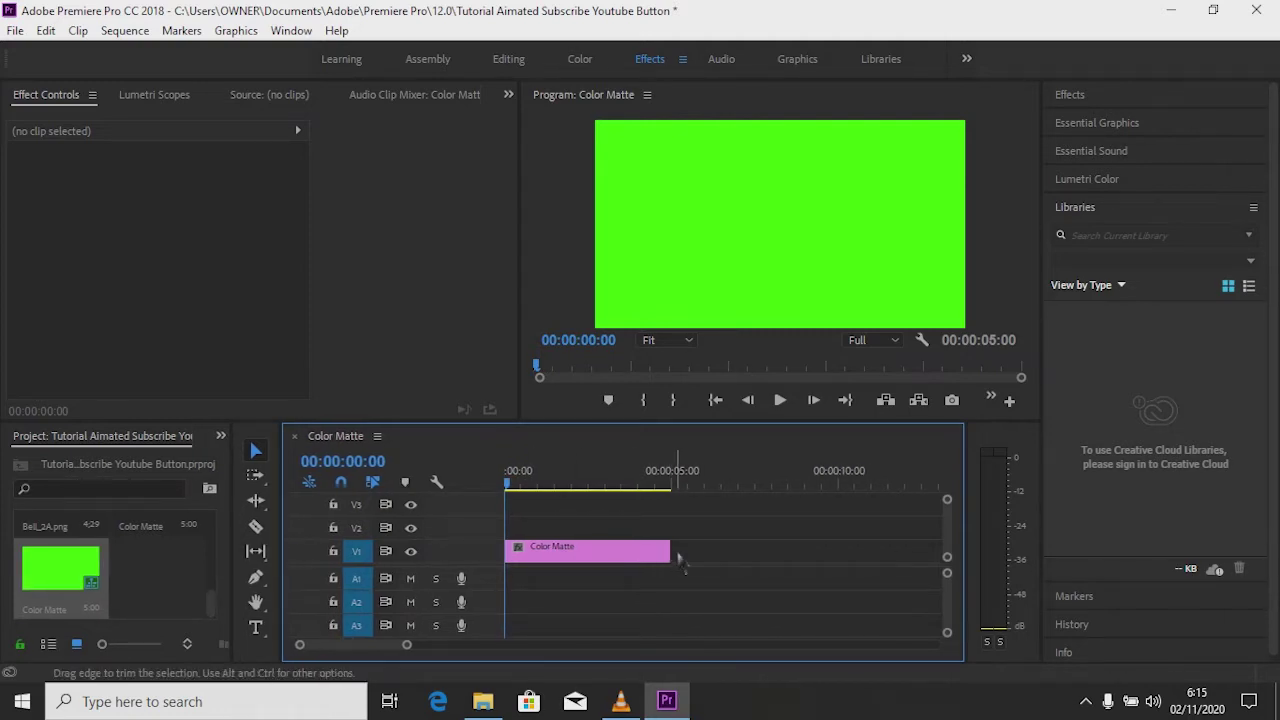
pyautogui.moveTo(670, 551); pyautogui.dragTo(811, 555)
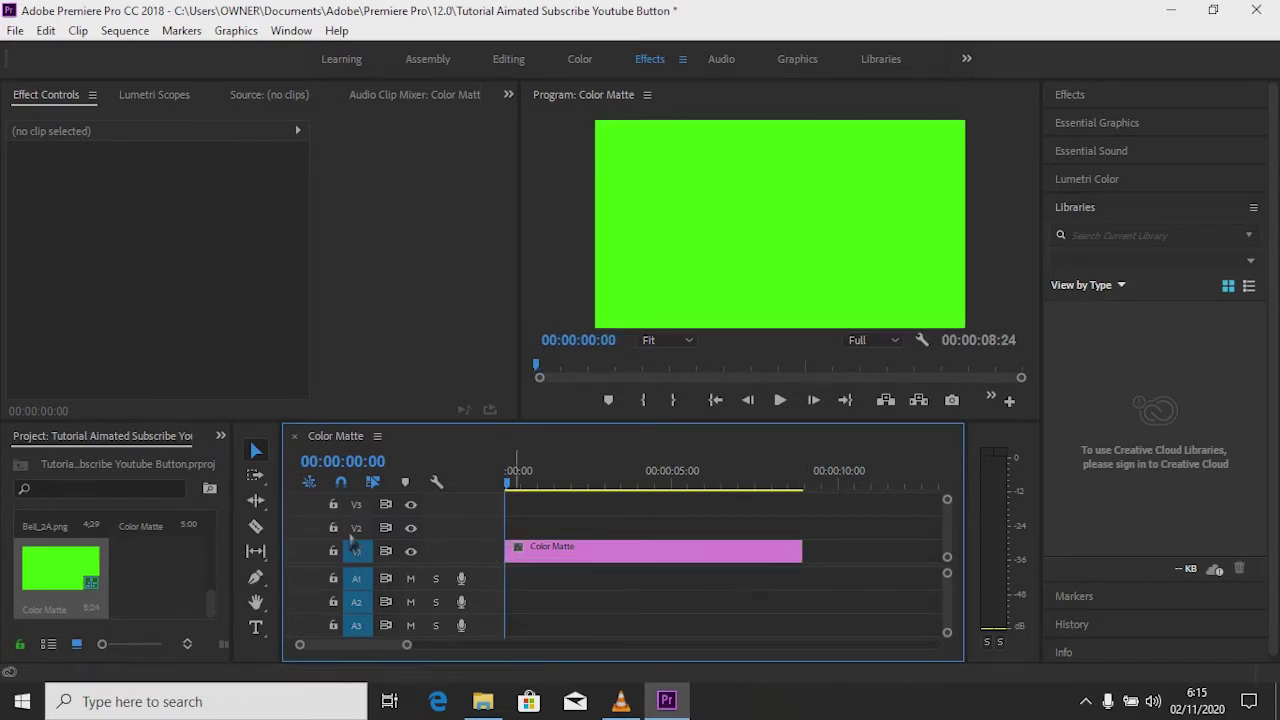
pyautogui.moveTo(215, 602); pyautogui.dragTo(216, 528)
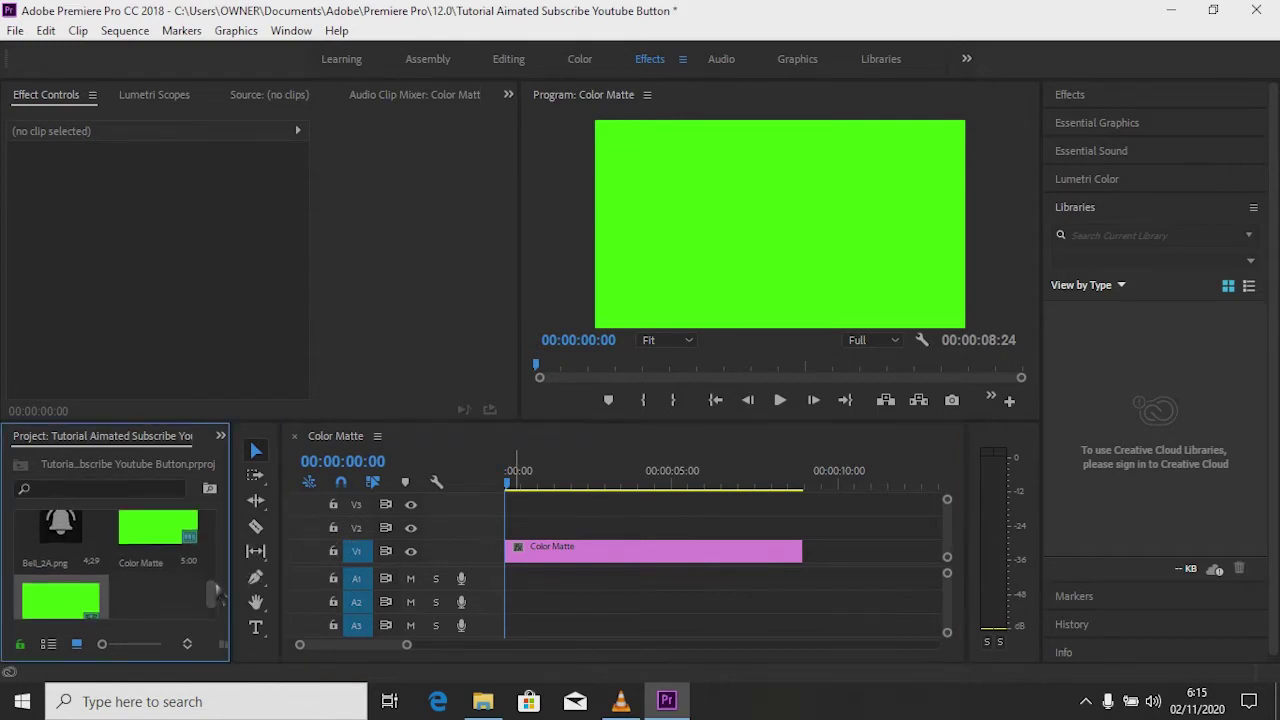
pyautogui.scroll(1, 60, 597)
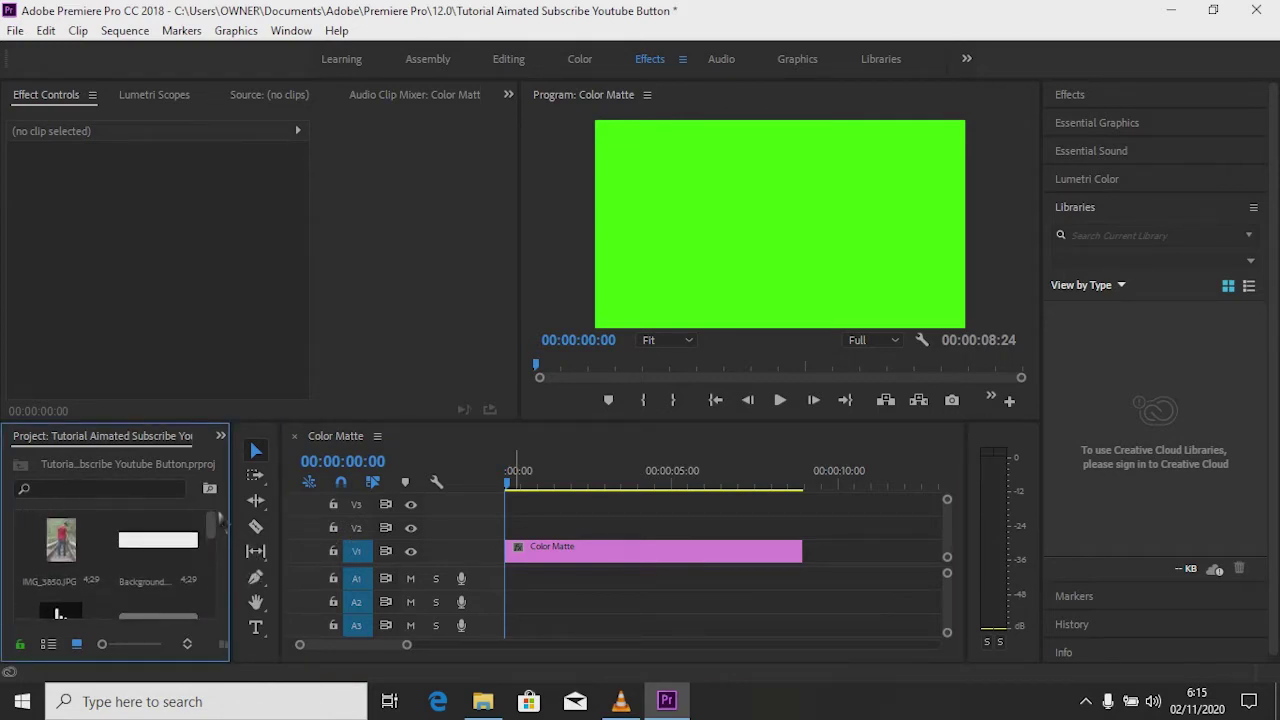
# Place Background.png on V2 above the green matte, trimmed to end with it
pyautogui.click(168, 543)
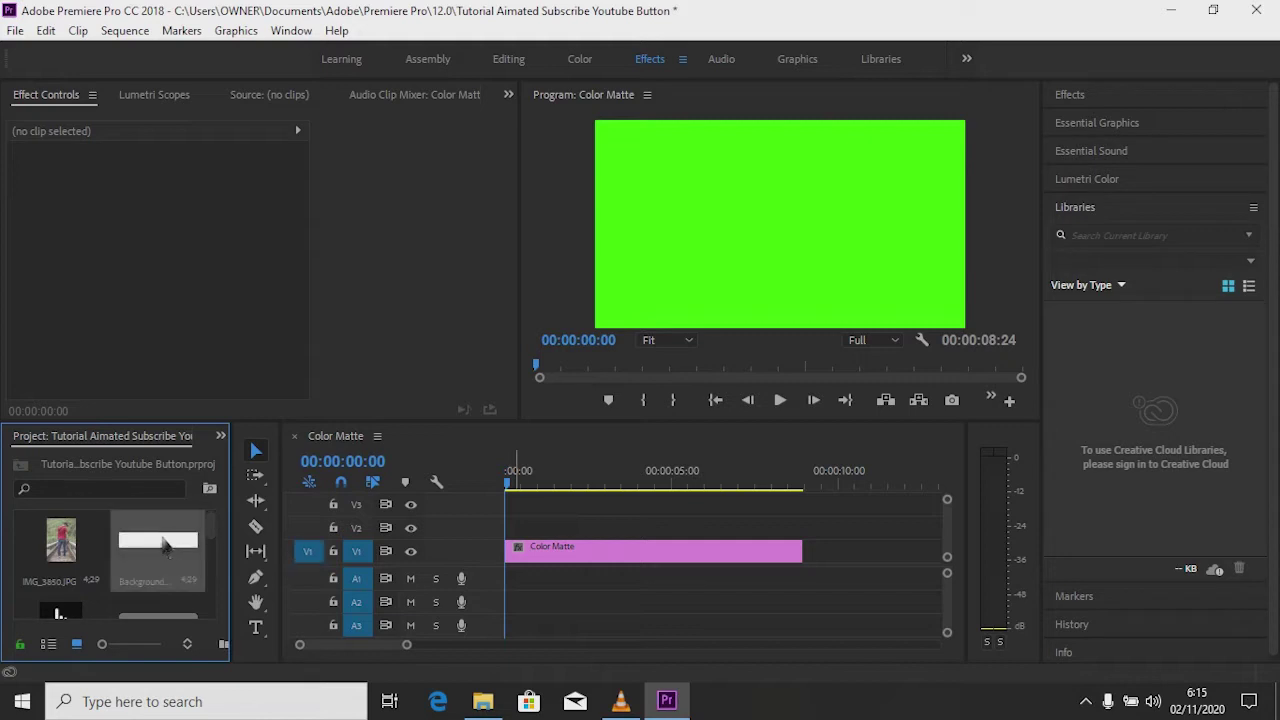
pyautogui.press('space')
pyautogui.press('space')
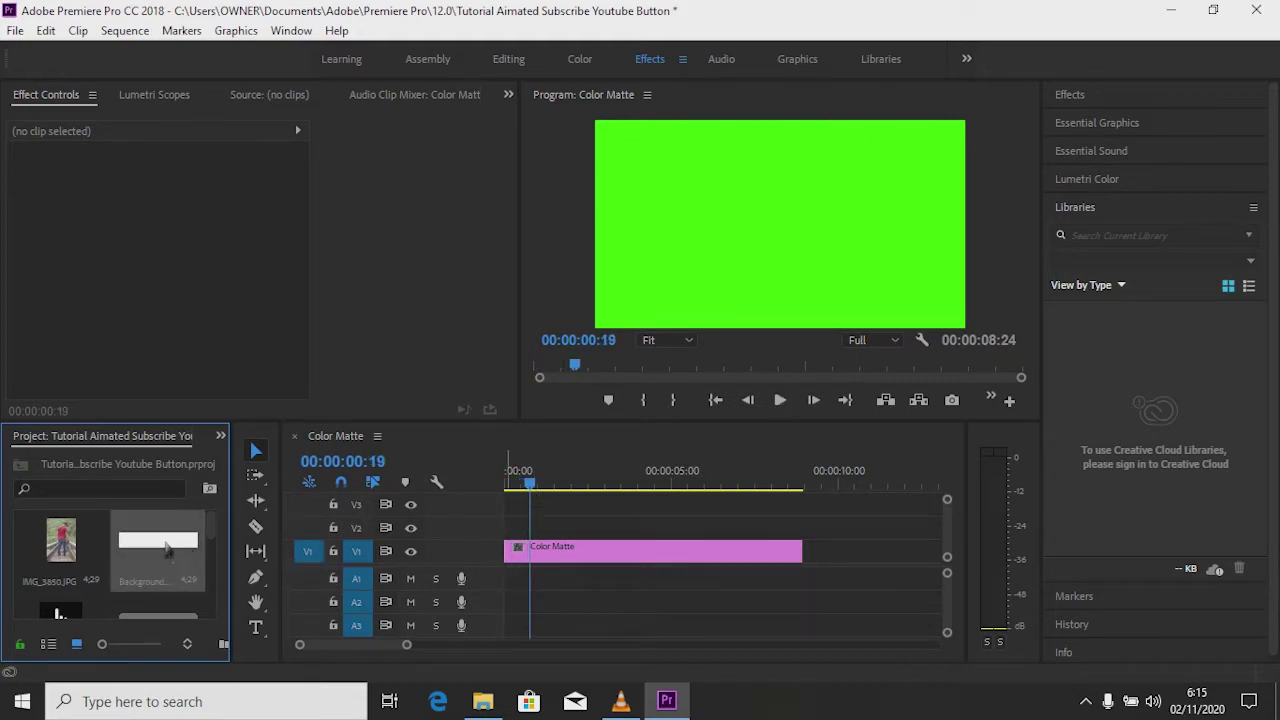
pyautogui.moveTo(166, 548)
pyautogui.mouseDown()
pyautogui.moveTo(549, 540)
pyautogui.moveTo(536, 540)
pyautogui.mouseUp()
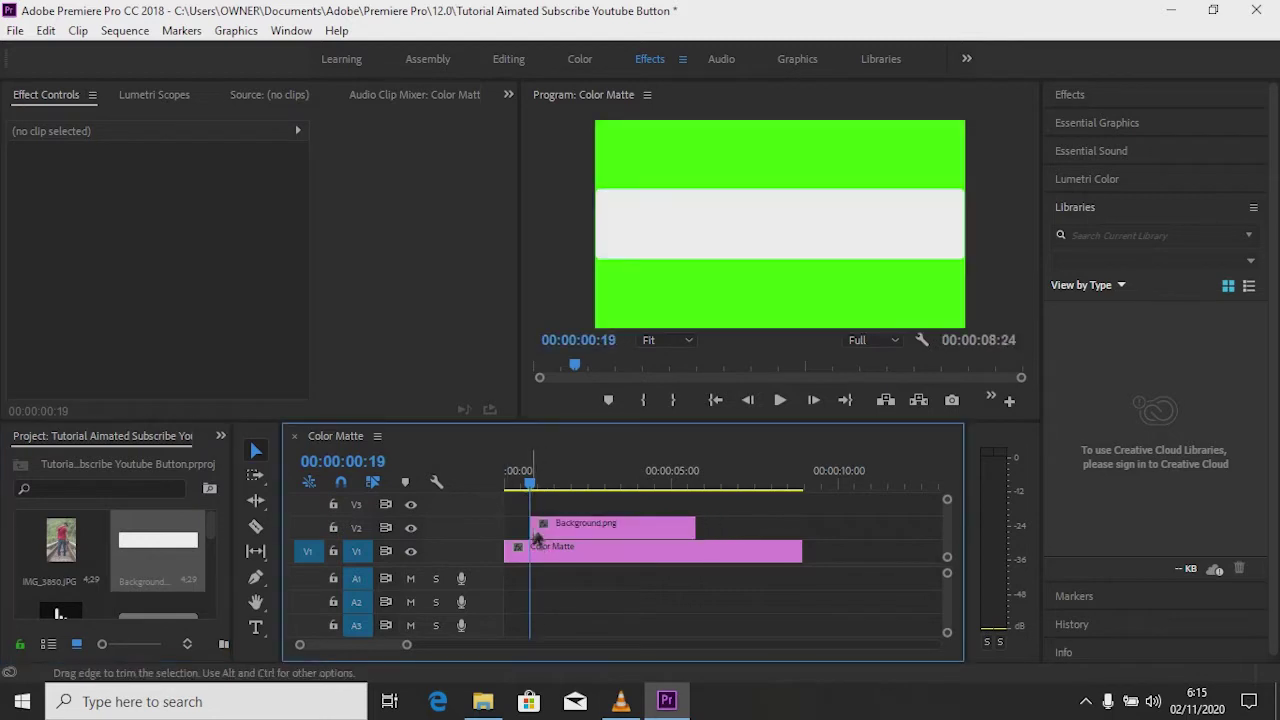
pyautogui.moveTo(697, 527); pyautogui.dragTo(803, 531)
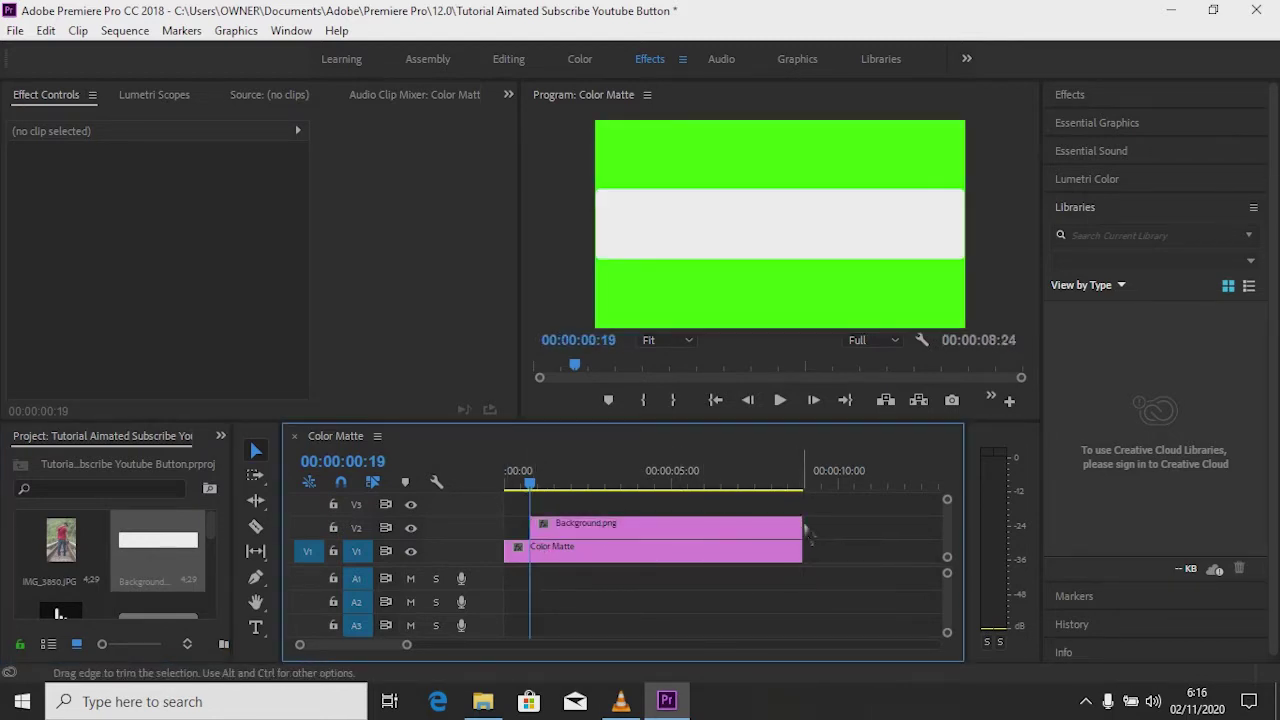
# Scale the Background.png clip to 70 in Effect Controls
pyautogui.click(746, 534)
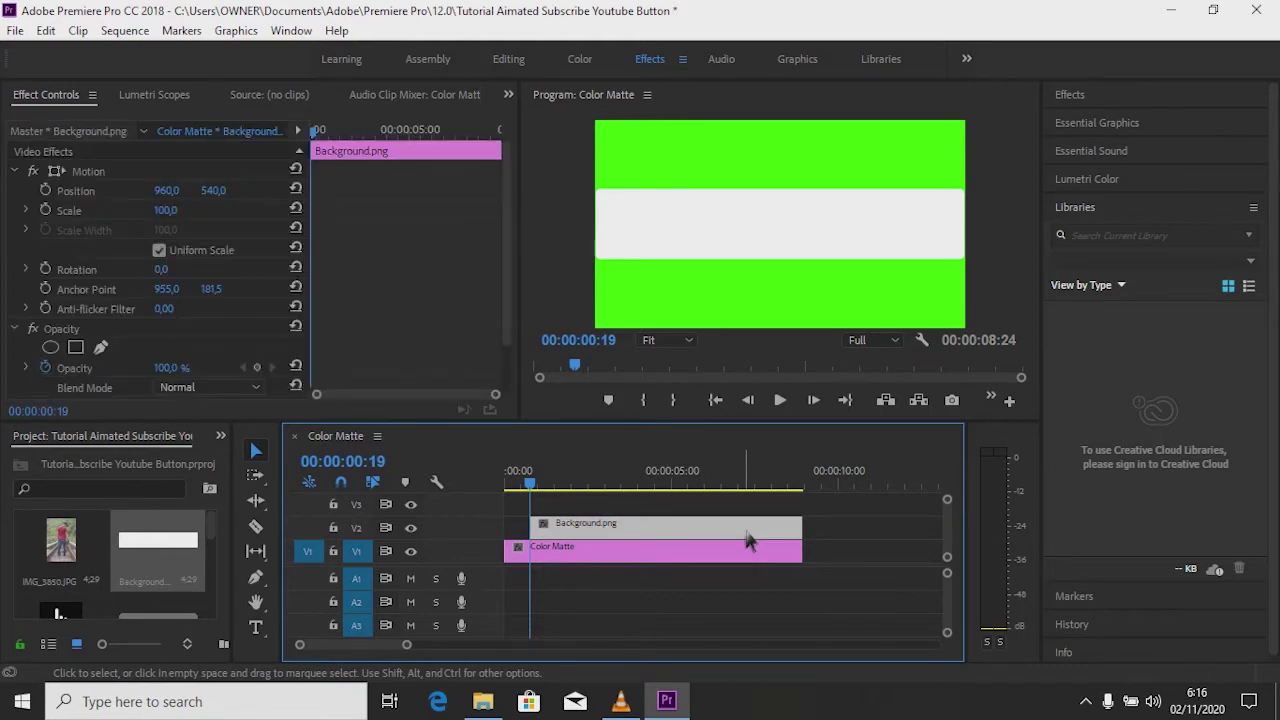
pyautogui.click(166, 211)
pyautogui.write('70')
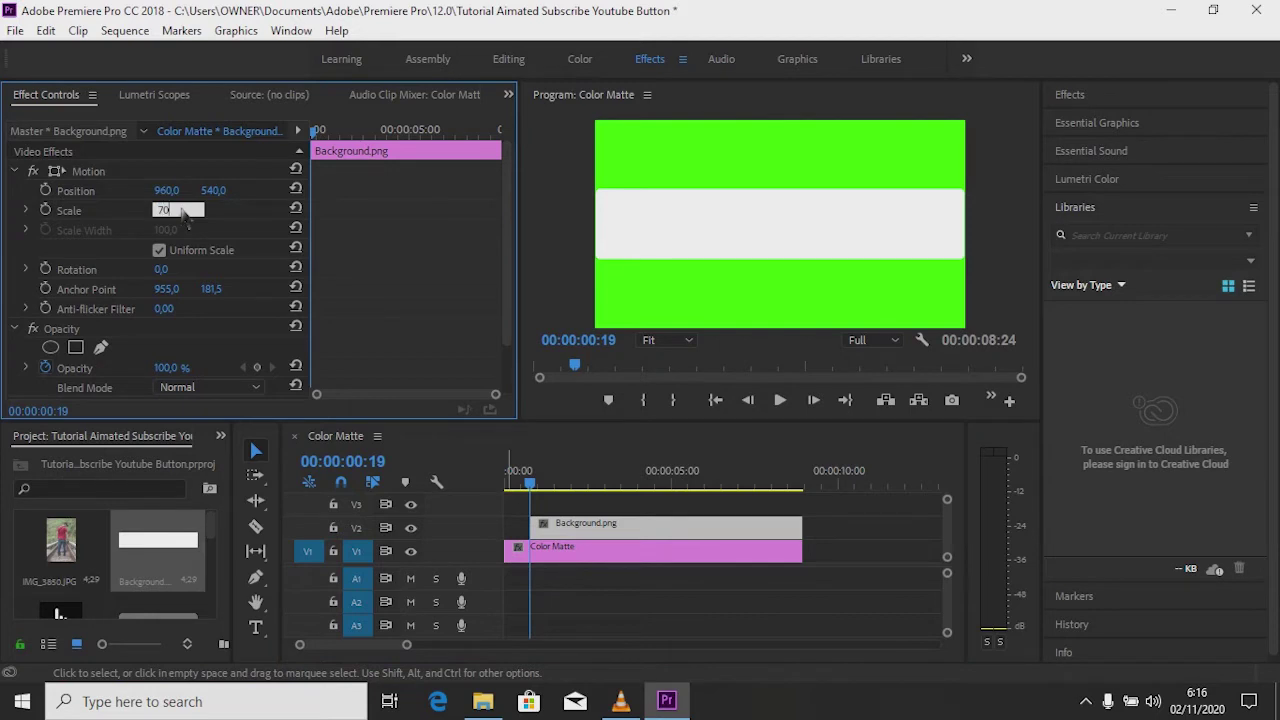
pyautogui.press('Return')
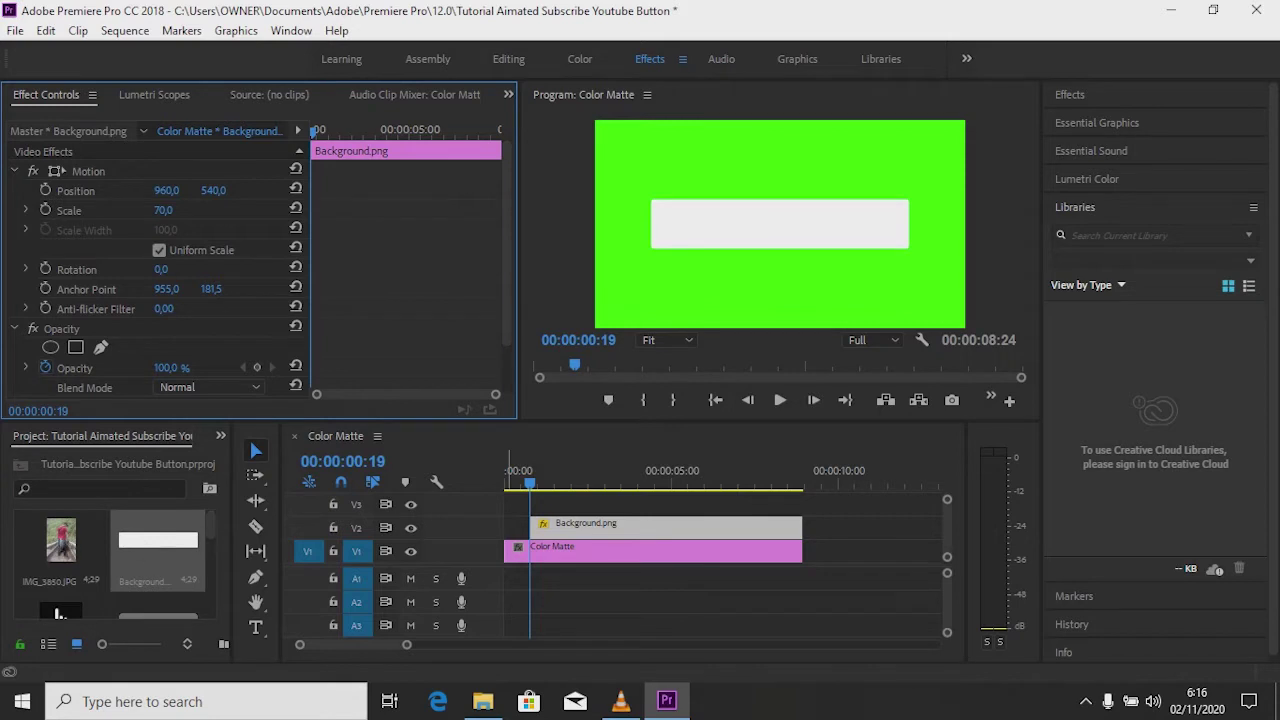
# Add IMG_3850.JPG to V3, ending with the matte, and scale it to 15
pyautogui.click(64, 550)
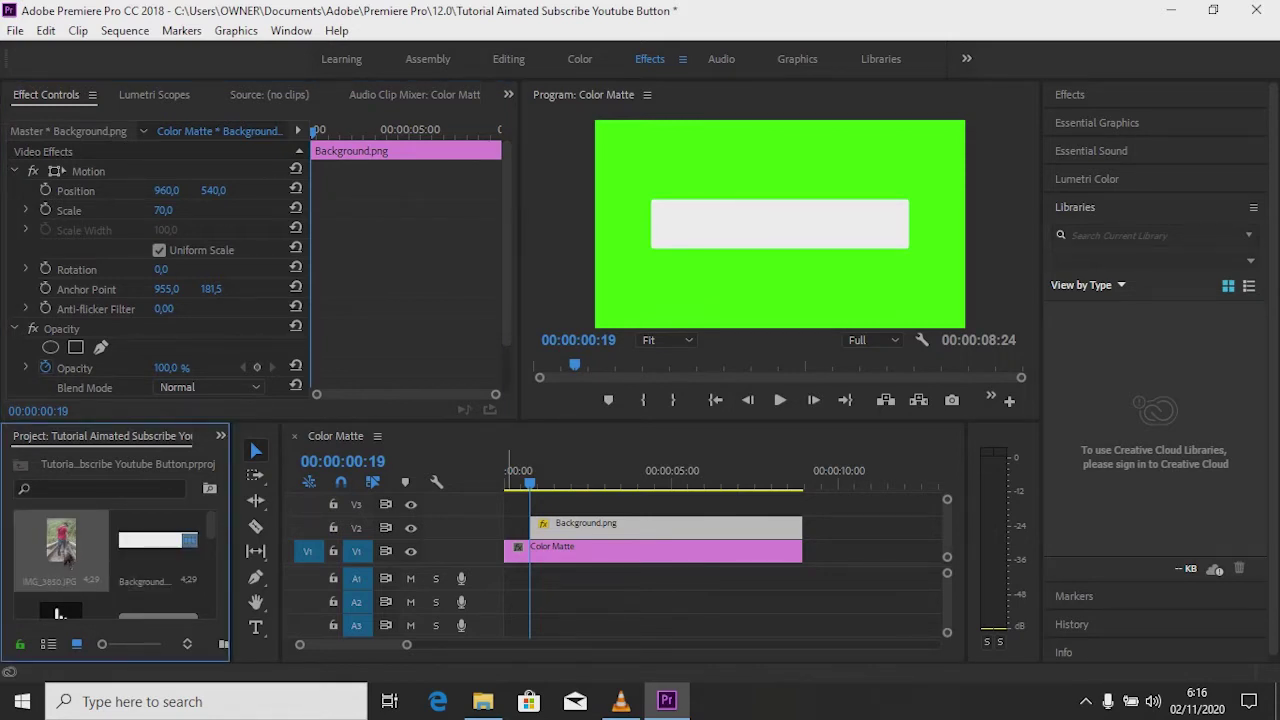
pyautogui.moveTo(62, 548); pyautogui.dragTo(800, 508)
pyautogui.click(693, 512)
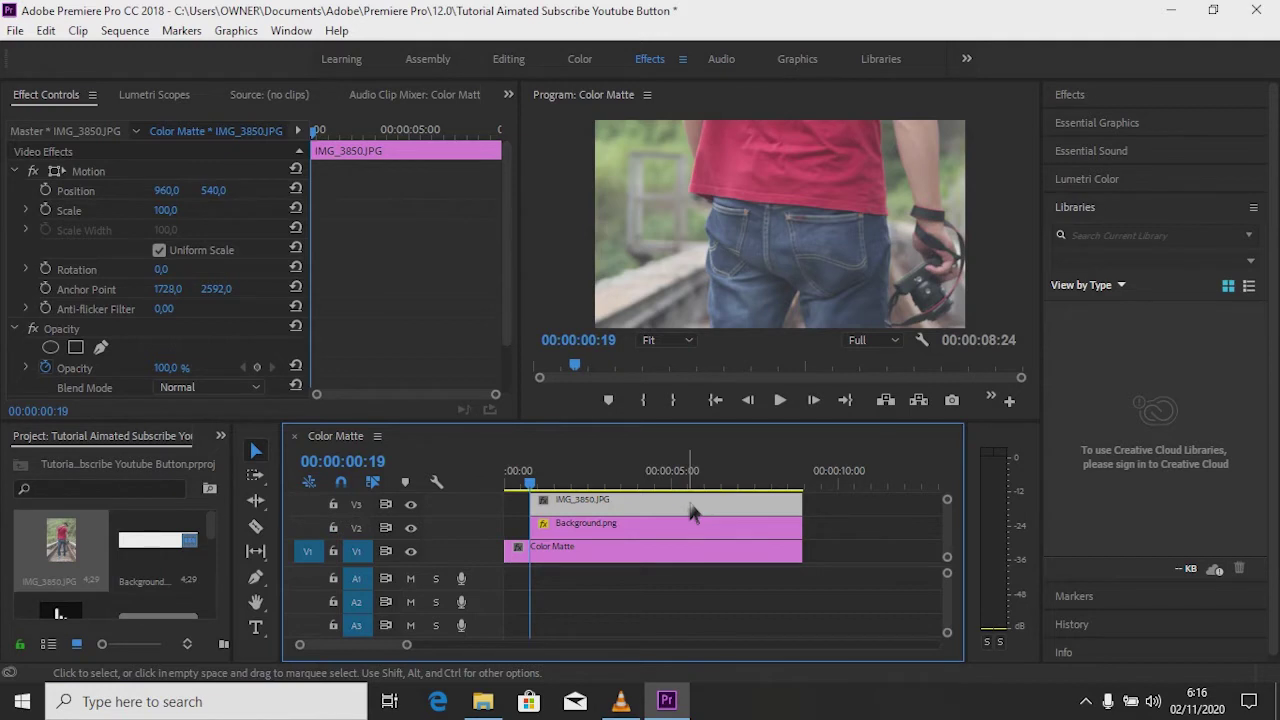
pyautogui.click(165, 210)
pyautogui.write('15')
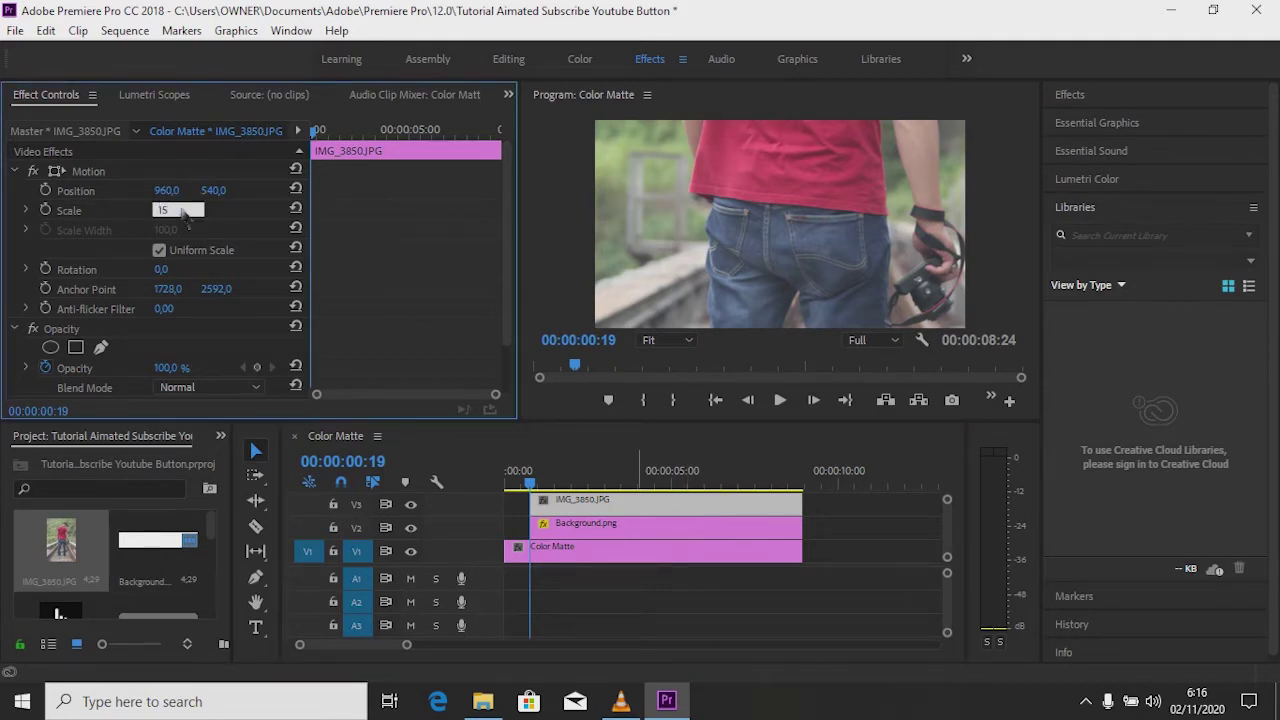
pyautogui.press('Return')
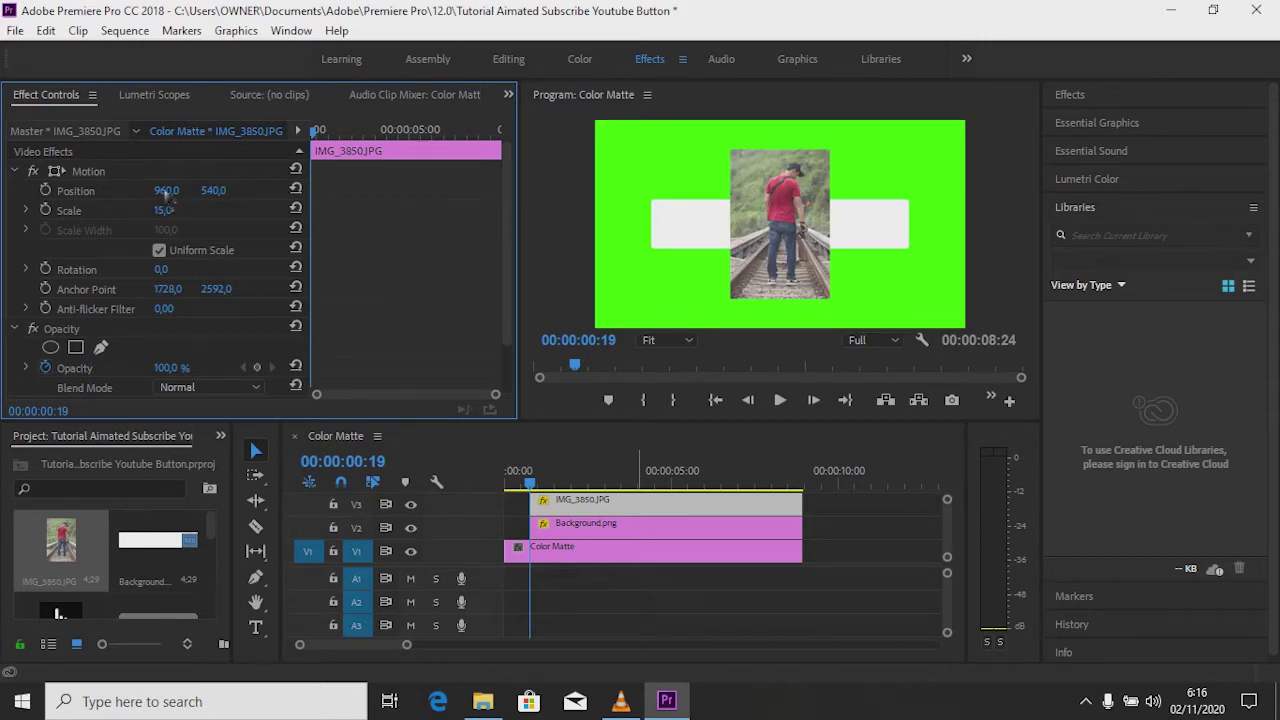
# Add an ellipse mask to IMG_3850.JPG, widen it into a circle and move it up over the photo
pyautogui.click(50, 347)
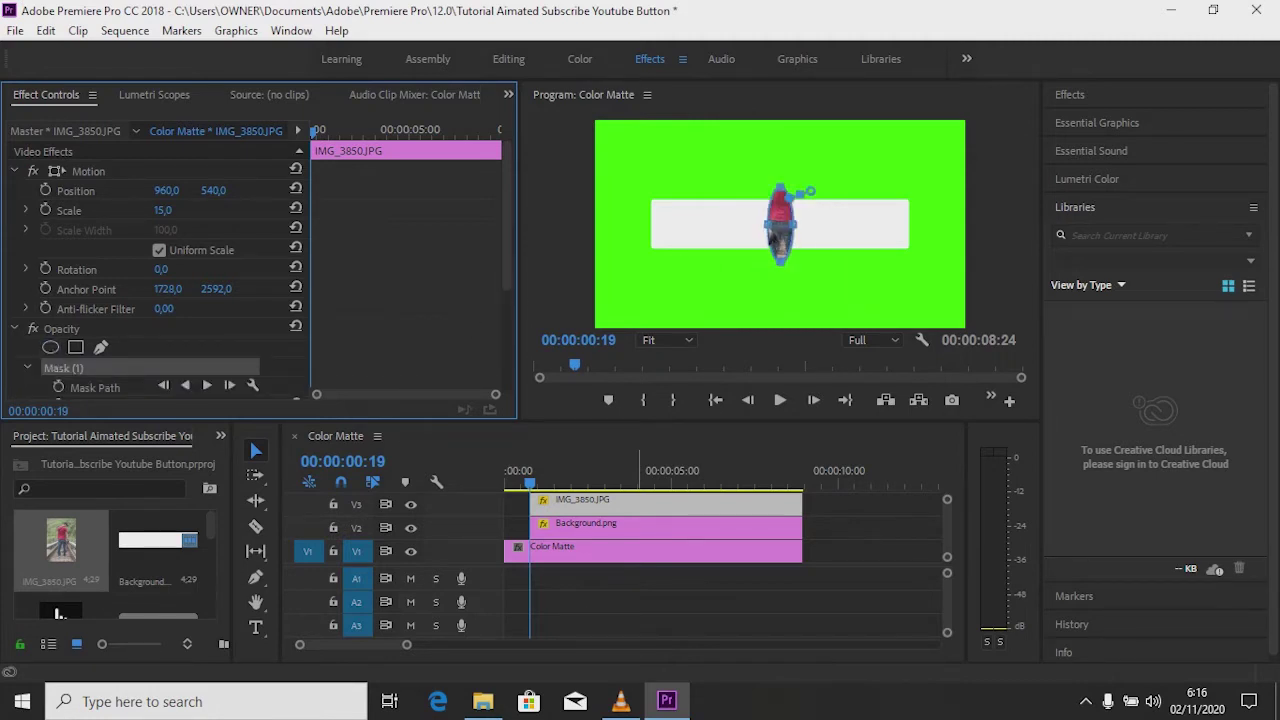
pyautogui.moveTo(767, 225); pyautogui.dragTo(747, 228)
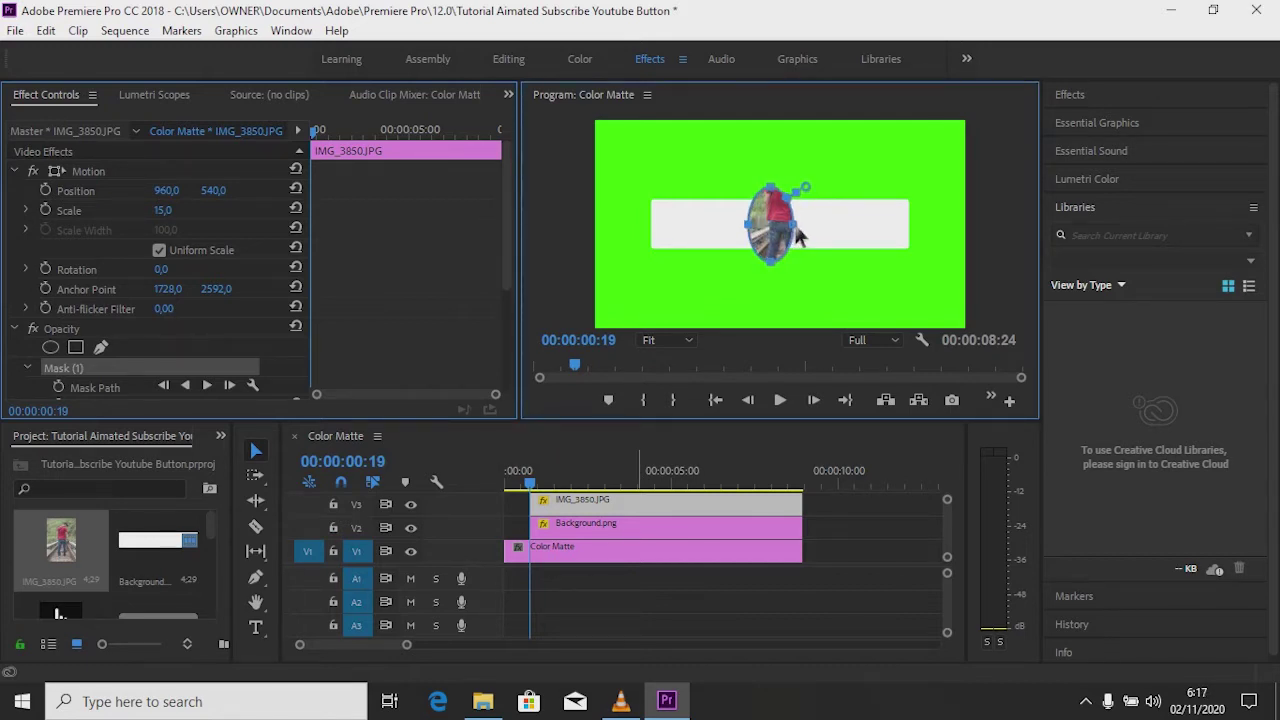
pyautogui.moveTo(797, 225); pyautogui.dragTo(827, 229)
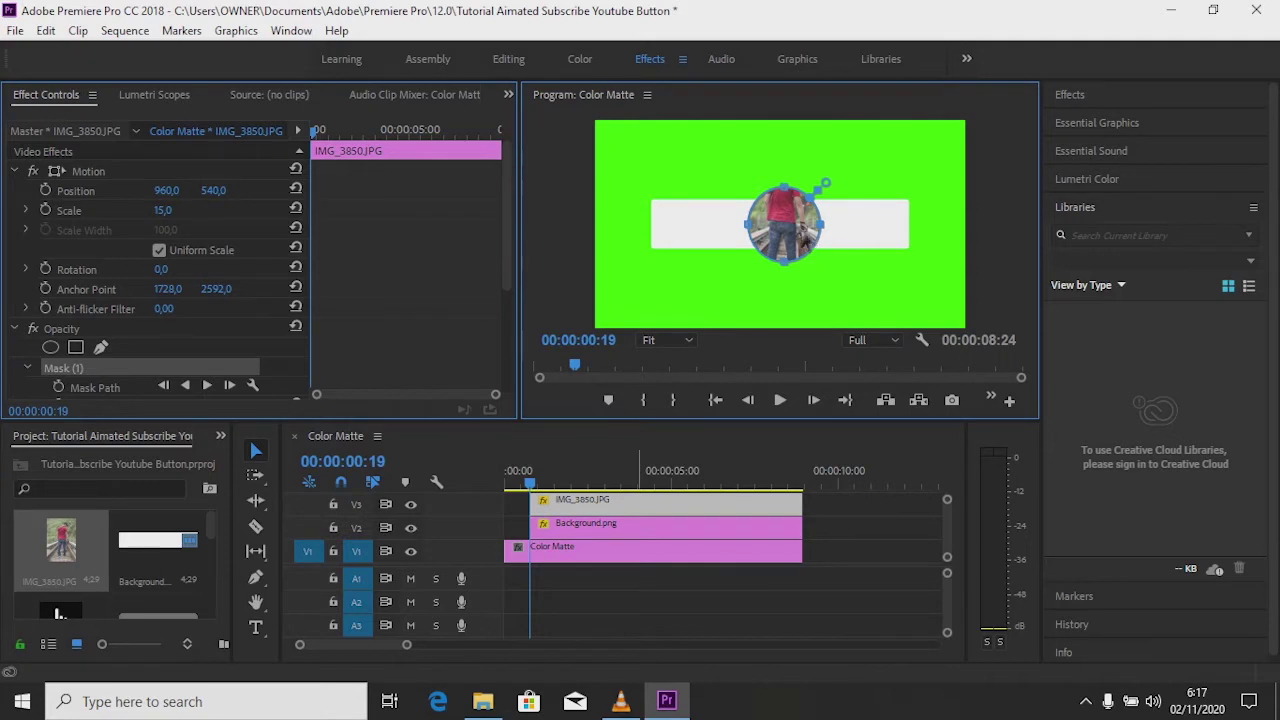
pyautogui.moveTo(806, 238); pyautogui.dragTo(808, 214)
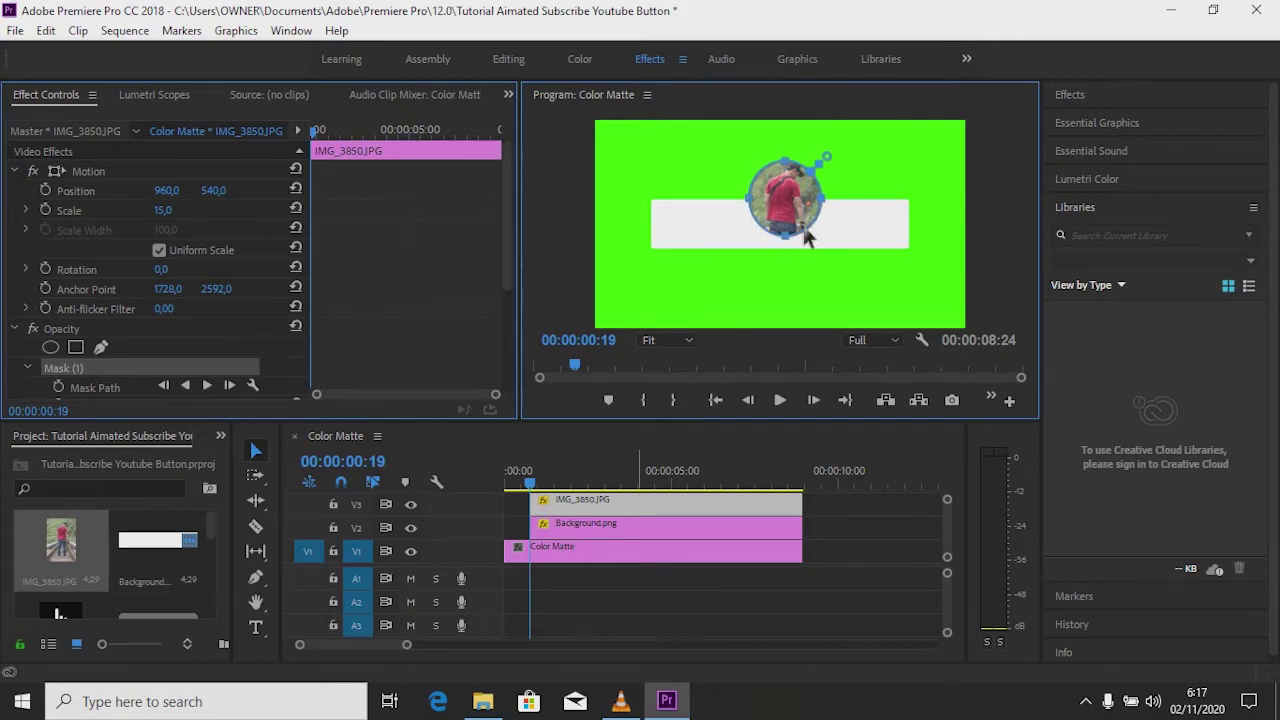
# Scale the circular photo to 9 and position it at about 433, 616 on the banner's left end
pyautogui.click(163, 211)
pyautogui.write('9')
pyautogui.press('Return')
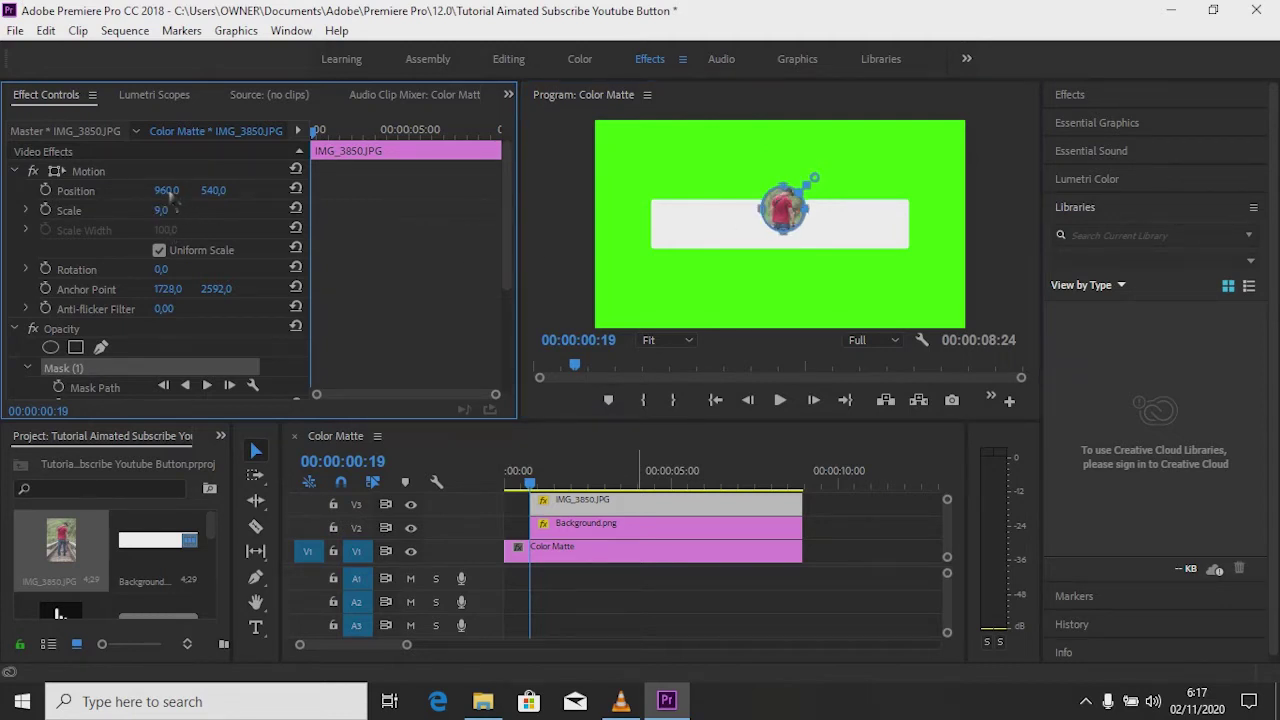
pyautogui.click(167, 191)
pyautogui.write('433')
pyautogui.press('Tab')
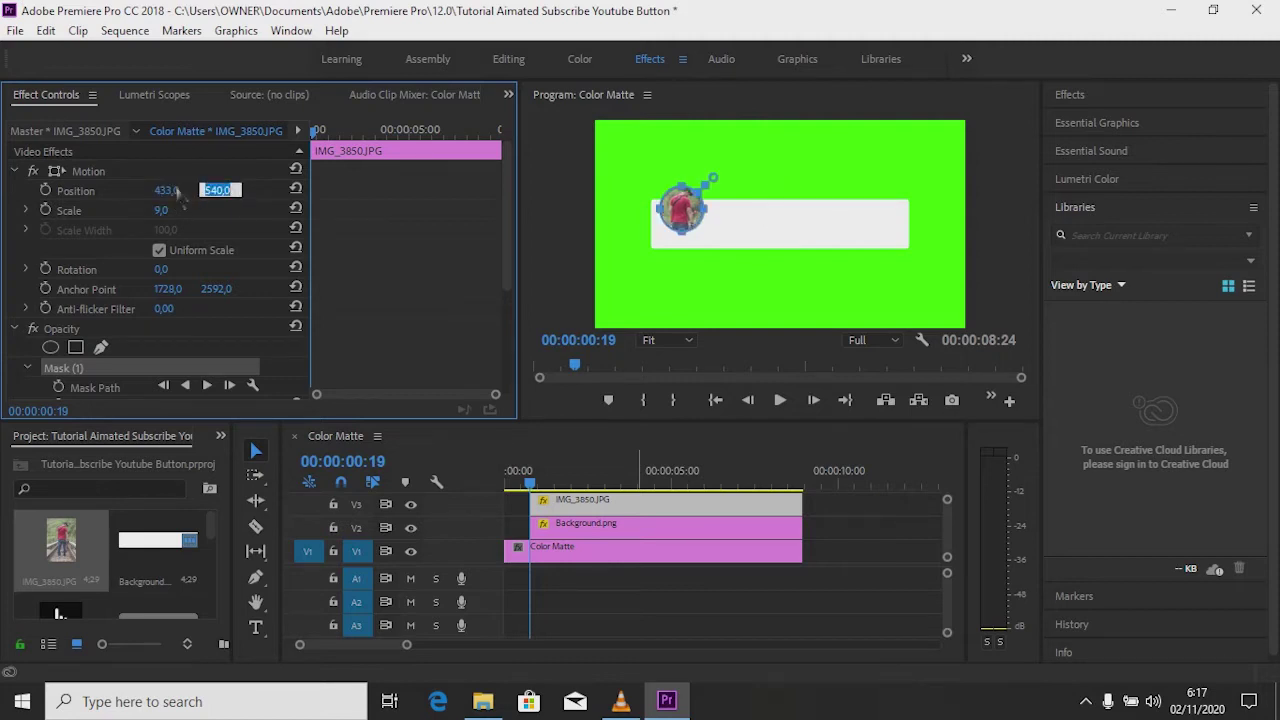
pyautogui.write('627')
pyautogui.press('Return')
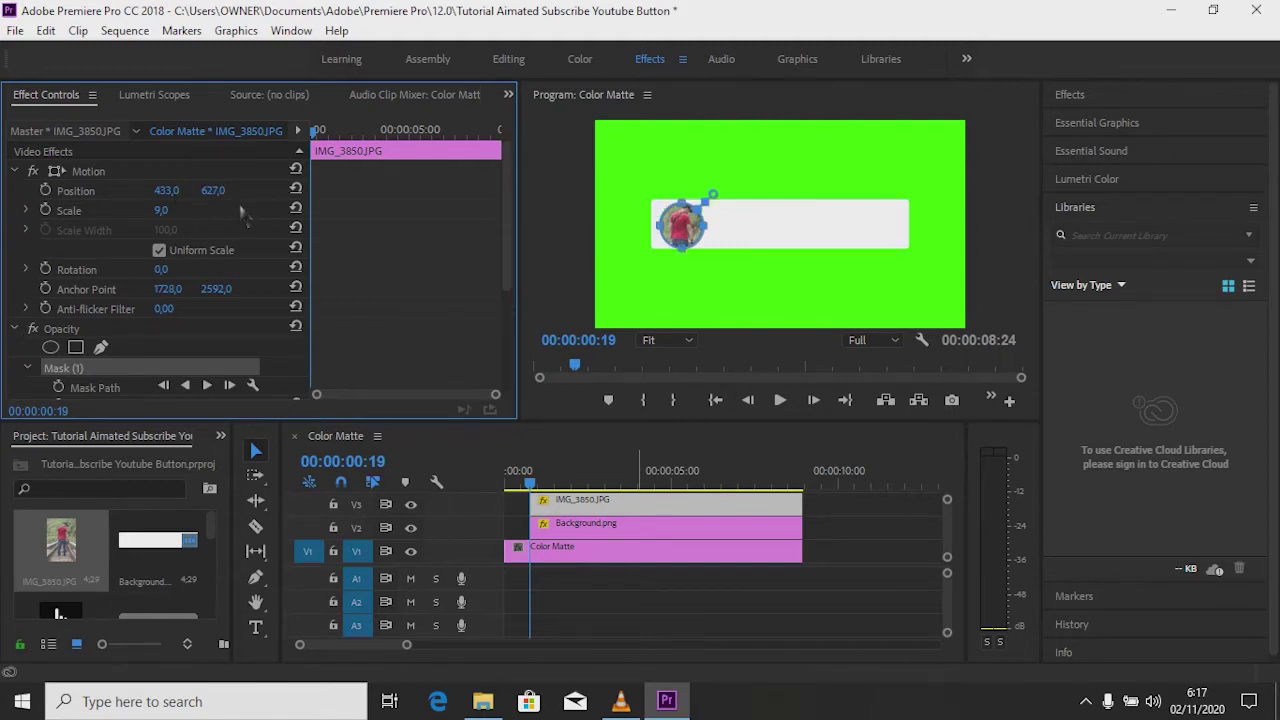
pyautogui.moveTo(215, 197); pyautogui.dragTo(208, 203)
pyautogui.moveTo(206, 200); pyautogui.dragTo(208, 201)
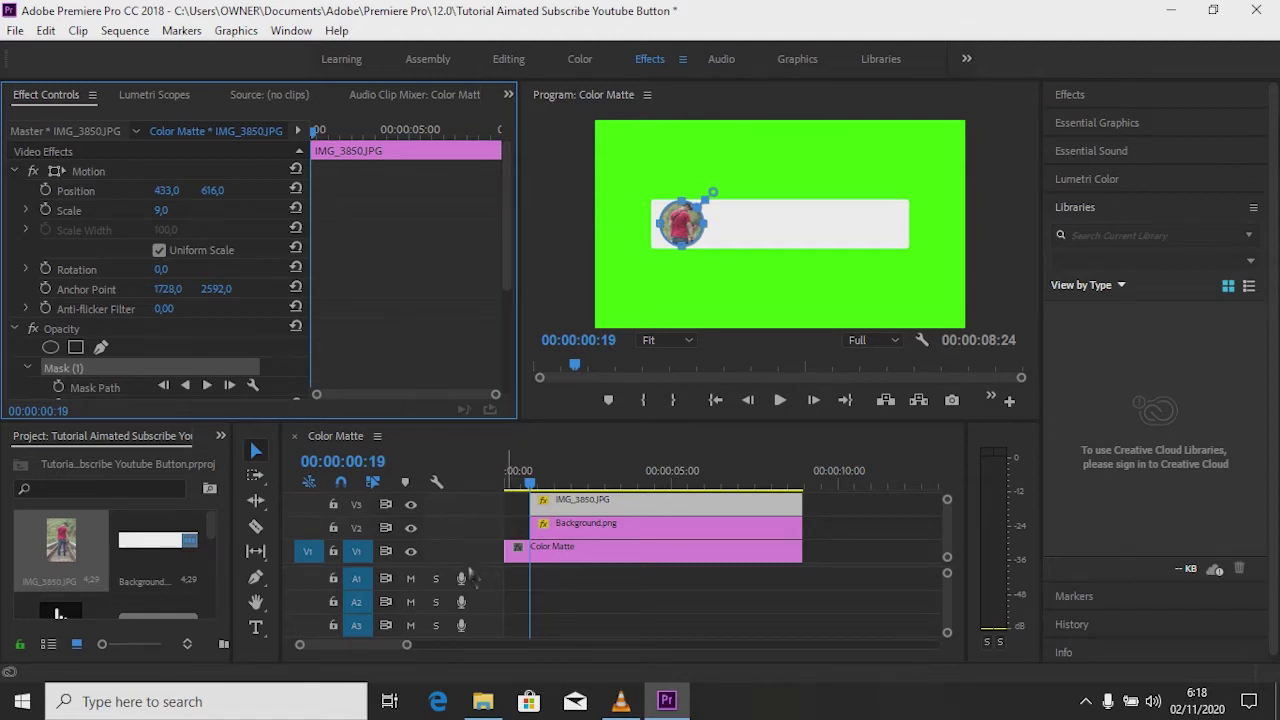
pyautogui.scroll(2, 472, 590)
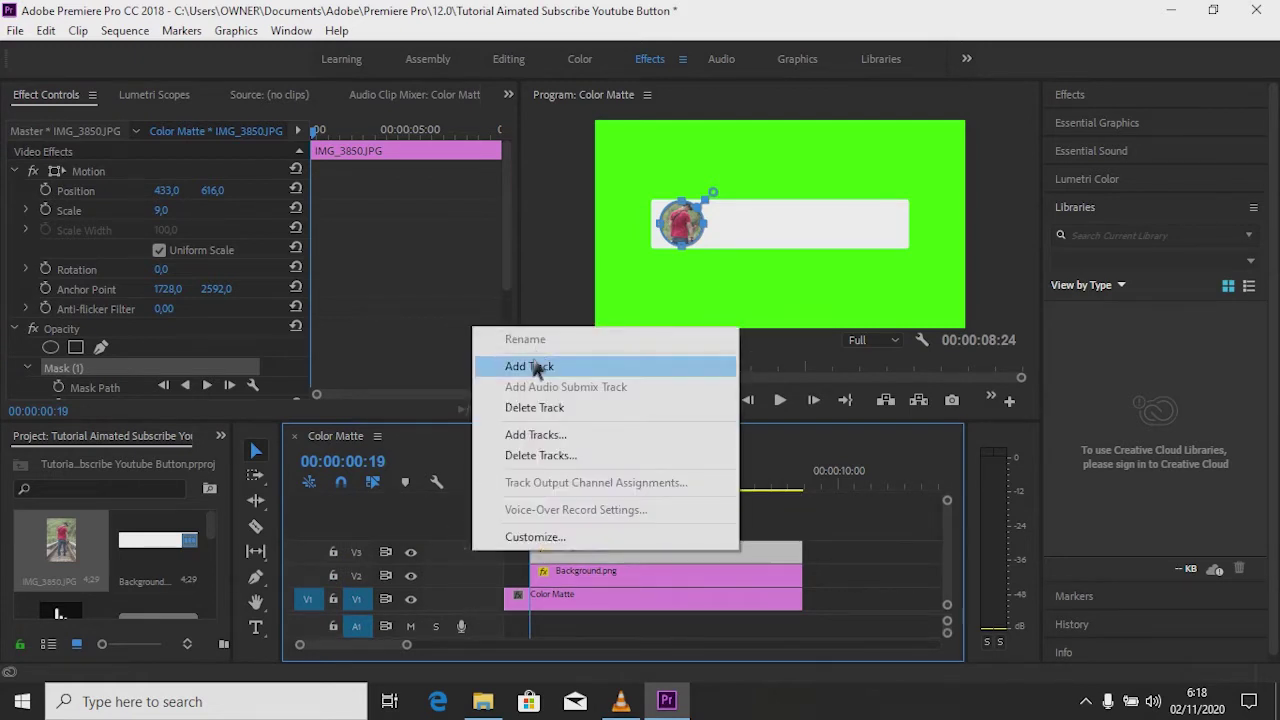
# Add video tracks V4 and V5, then place Not Subscribed.png on V4
pyautogui.click(531, 366)
pyautogui.rightClick(481, 530)
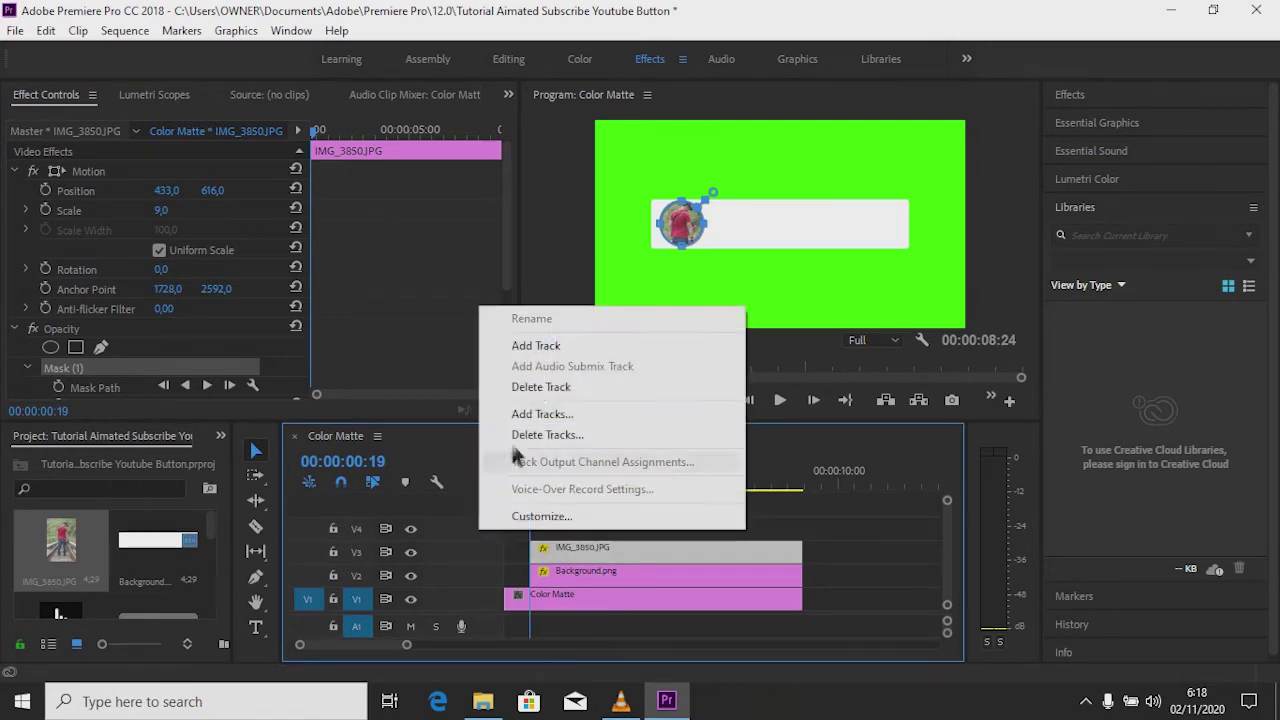
pyautogui.click(533, 345)
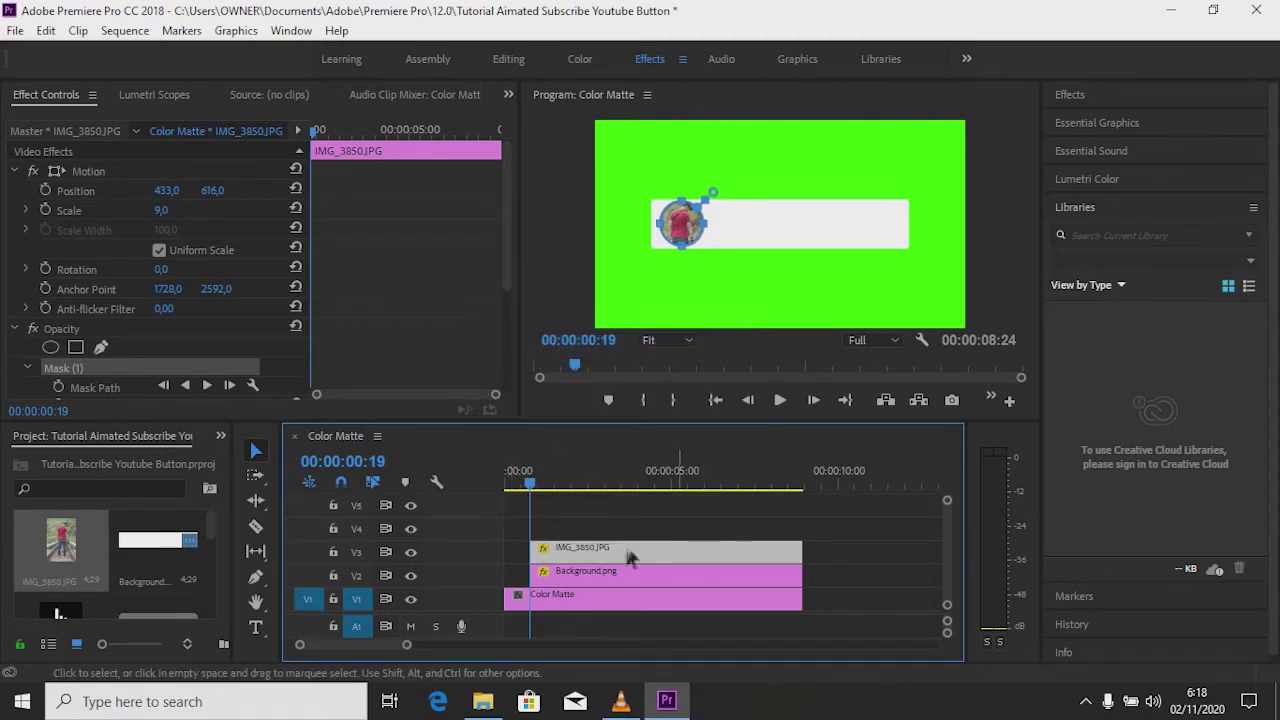
pyautogui.moveTo(211, 525); pyautogui.dragTo(213, 560)
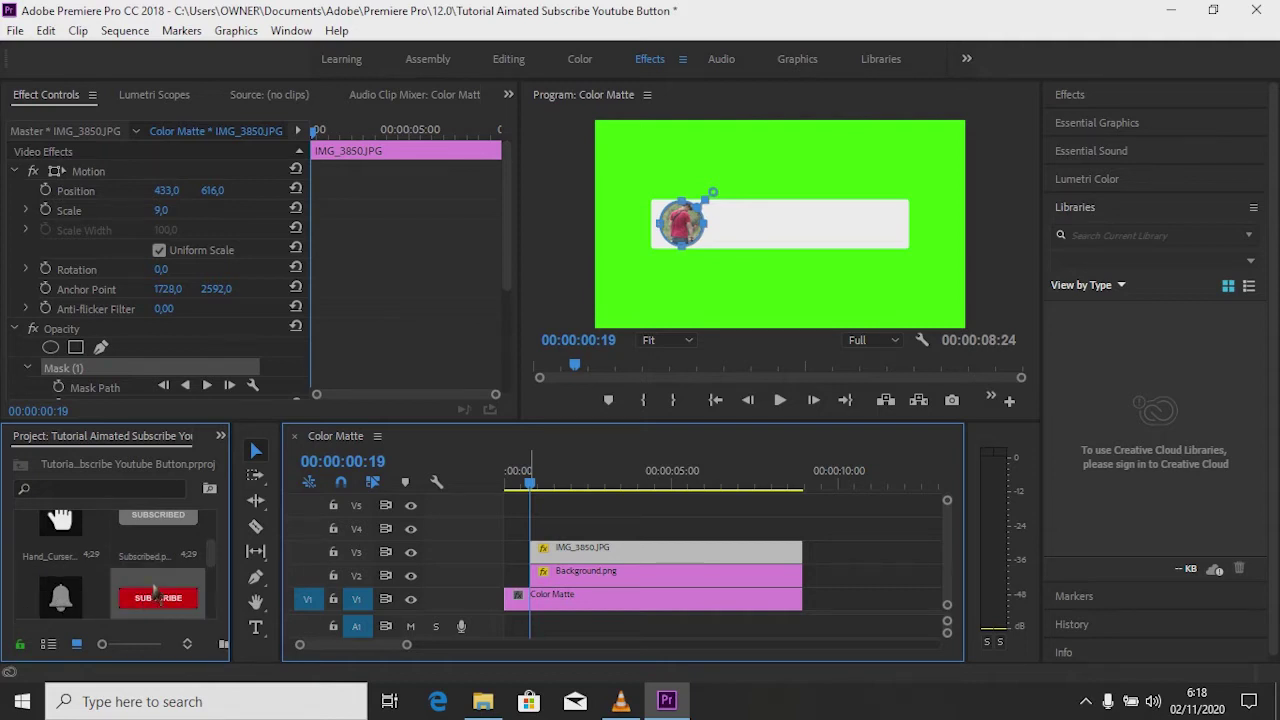
pyautogui.moveTo(160, 538); pyautogui.dragTo(541, 530)
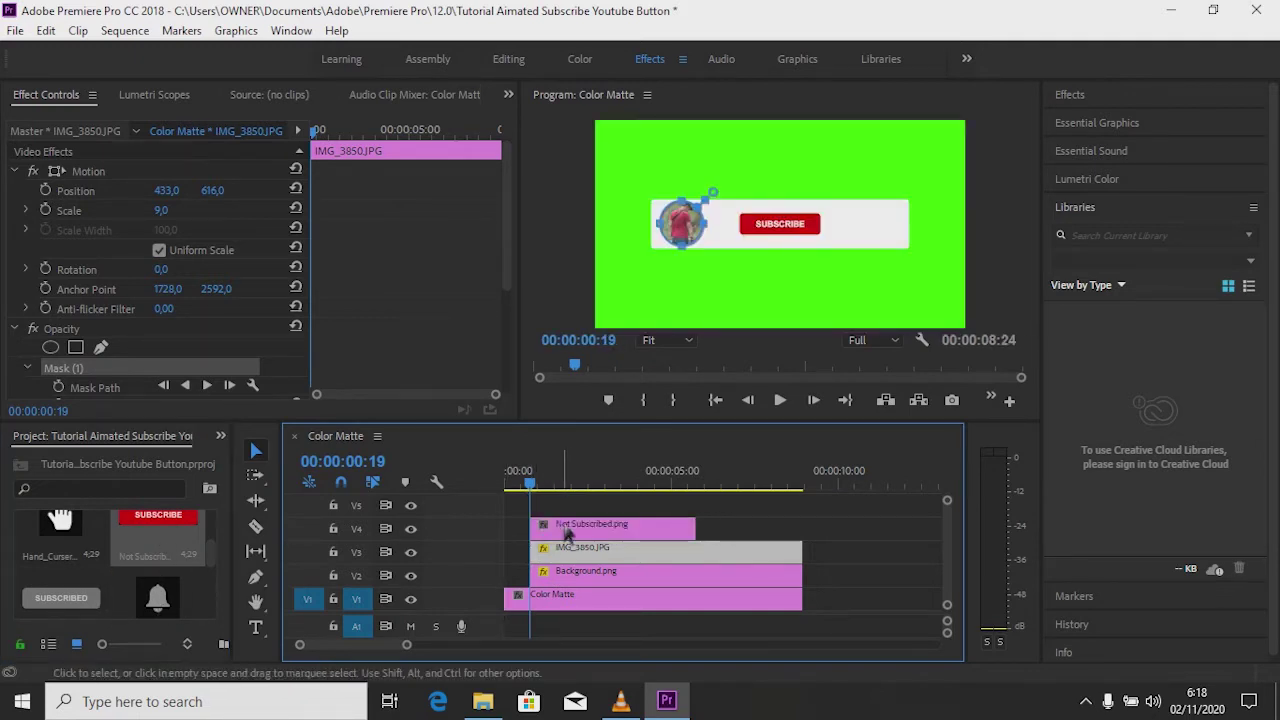
# Shorten Not Subscribed on V4, then add Subscribed.png after it, extended to the matte's end
pyautogui.moveTo(698, 530); pyautogui.dragTo(622, 540)
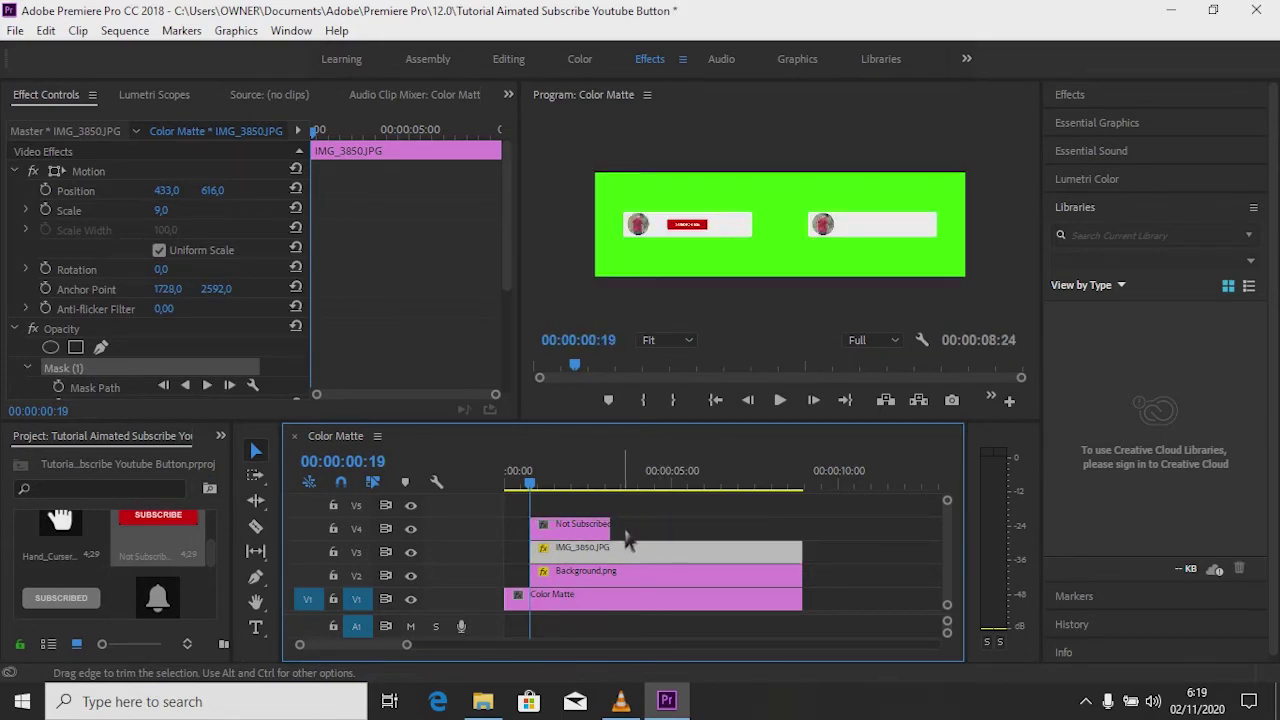
pyautogui.moveTo(622, 540); pyautogui.dragTo(610, 530)
pyautogui.moveTo(212, 550)
pyautogui.mouseDown()
pyautogui.moveTo(212, 522)
pyautogui.moveTo(212, 565)
pyautogui.mouseUp()
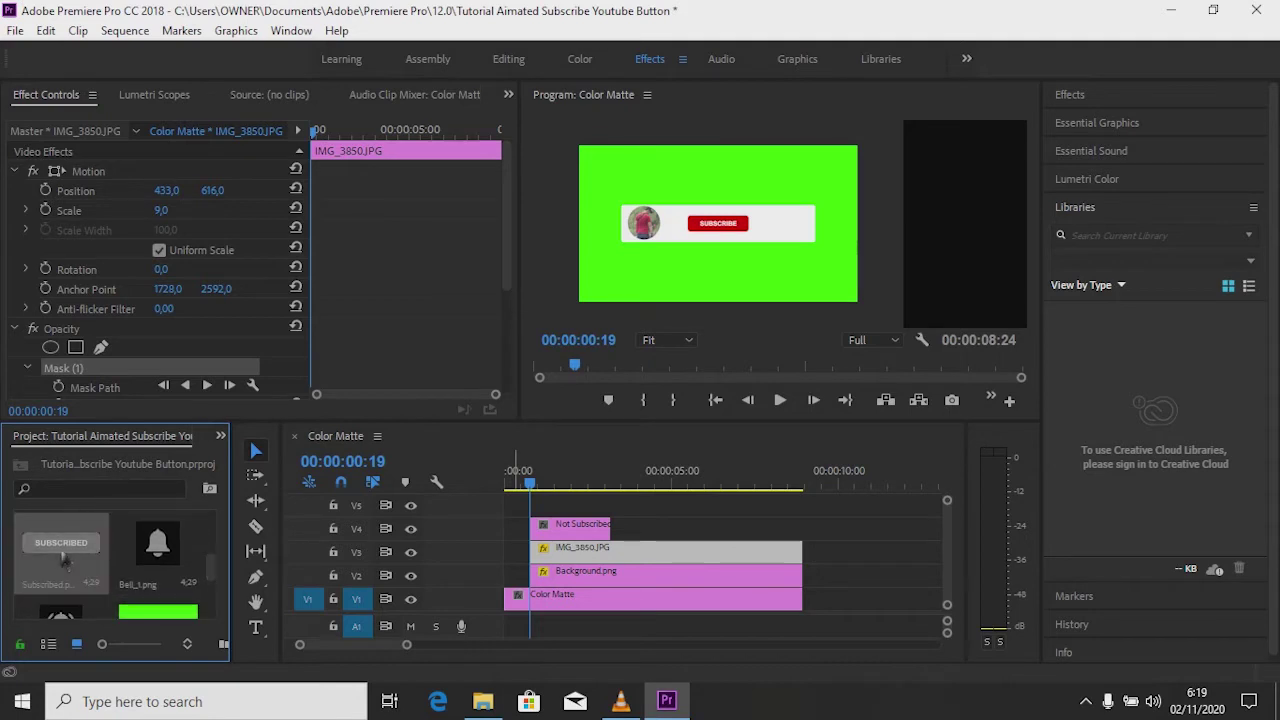
pyautogui.moveTo(63, 556); pyautogui.dragTo(625, 533)
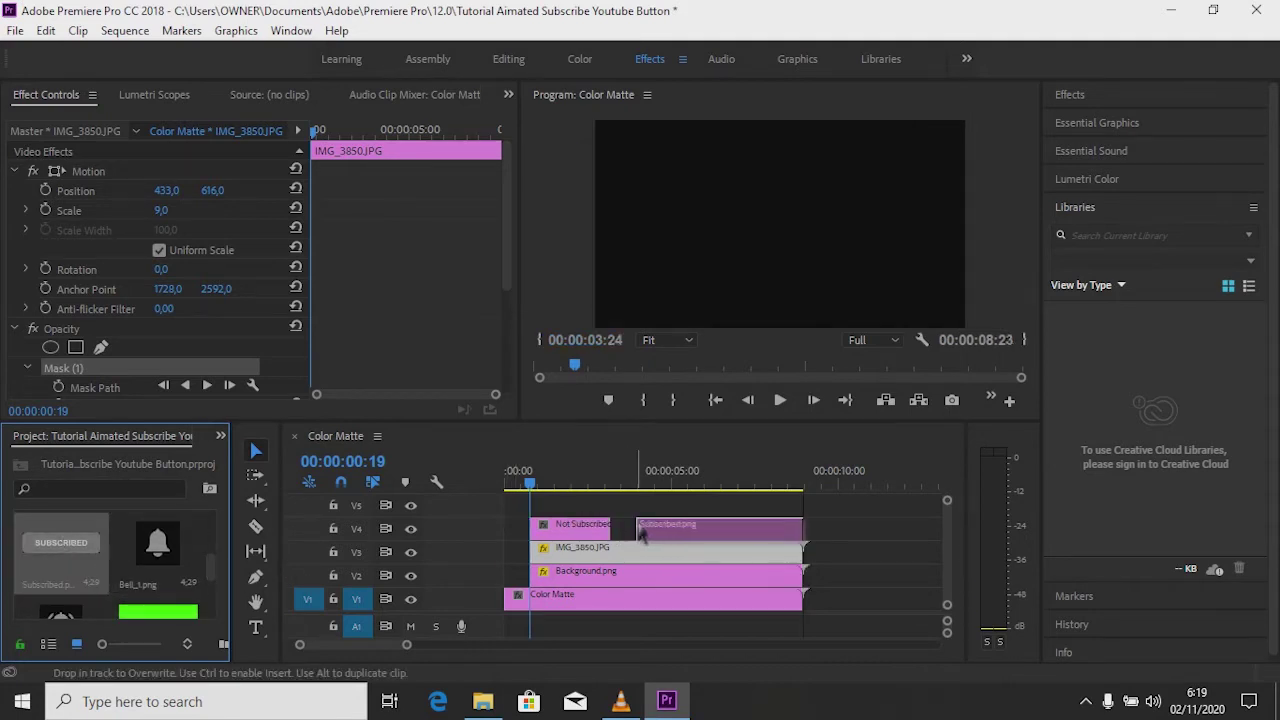
pyautogui.moveTo(777, 530); pyautogui.dragTo(803, 537)
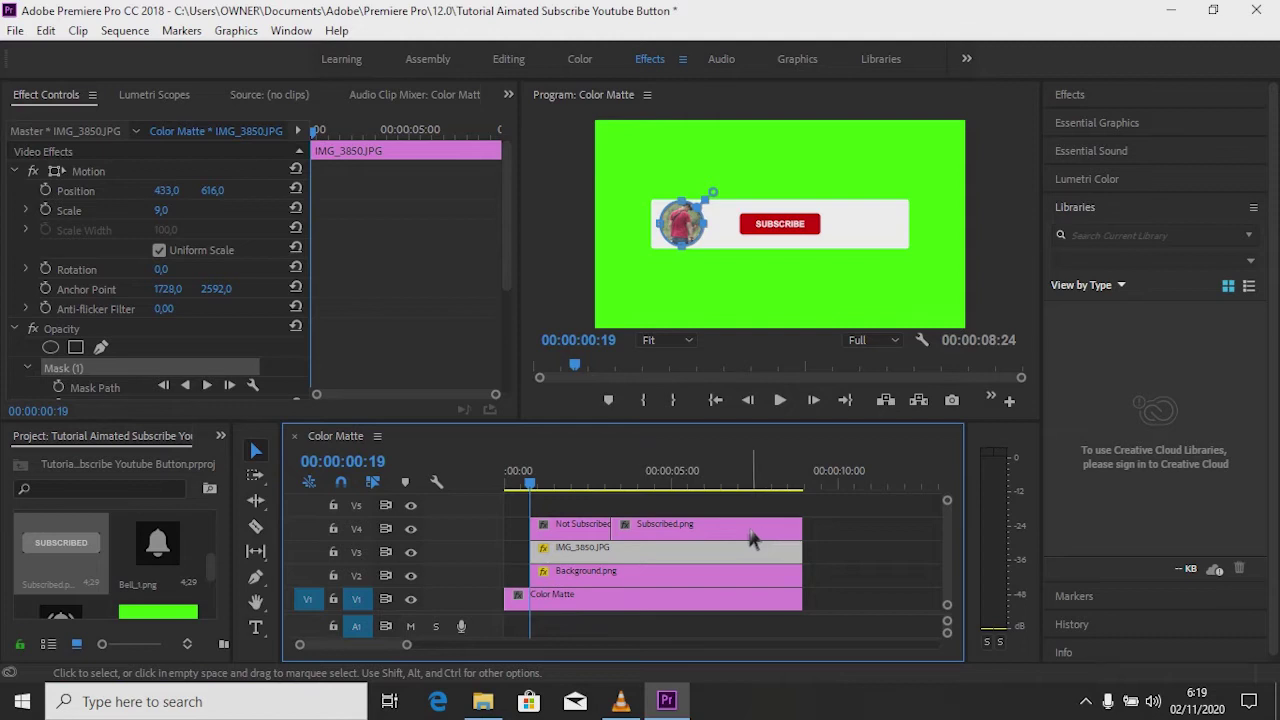
# Slide the Not Subscribed button right to X position 1262
pyautogui.click(580, 528)
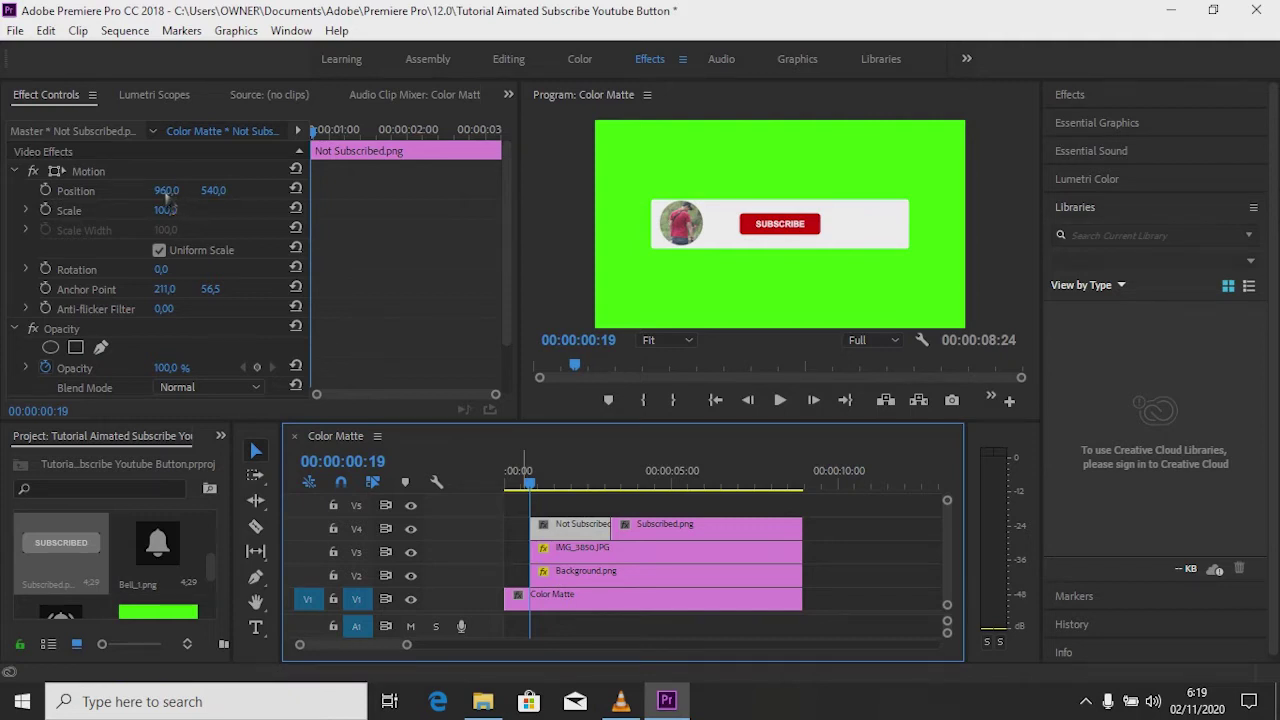
pyautogui.moveTo(166, 192); pyautogui.dragTo(406, 197)
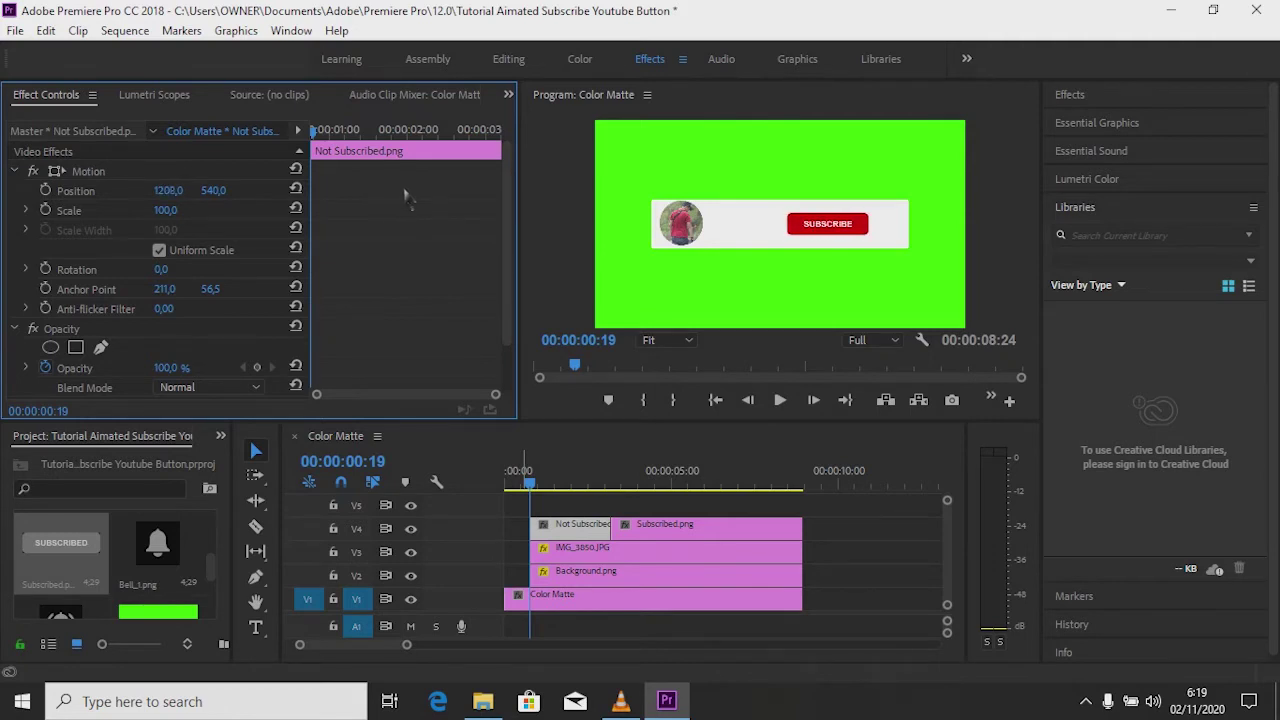
pyautogui.moveTo(406, 197); pyautogui.dragTo(454, 193)
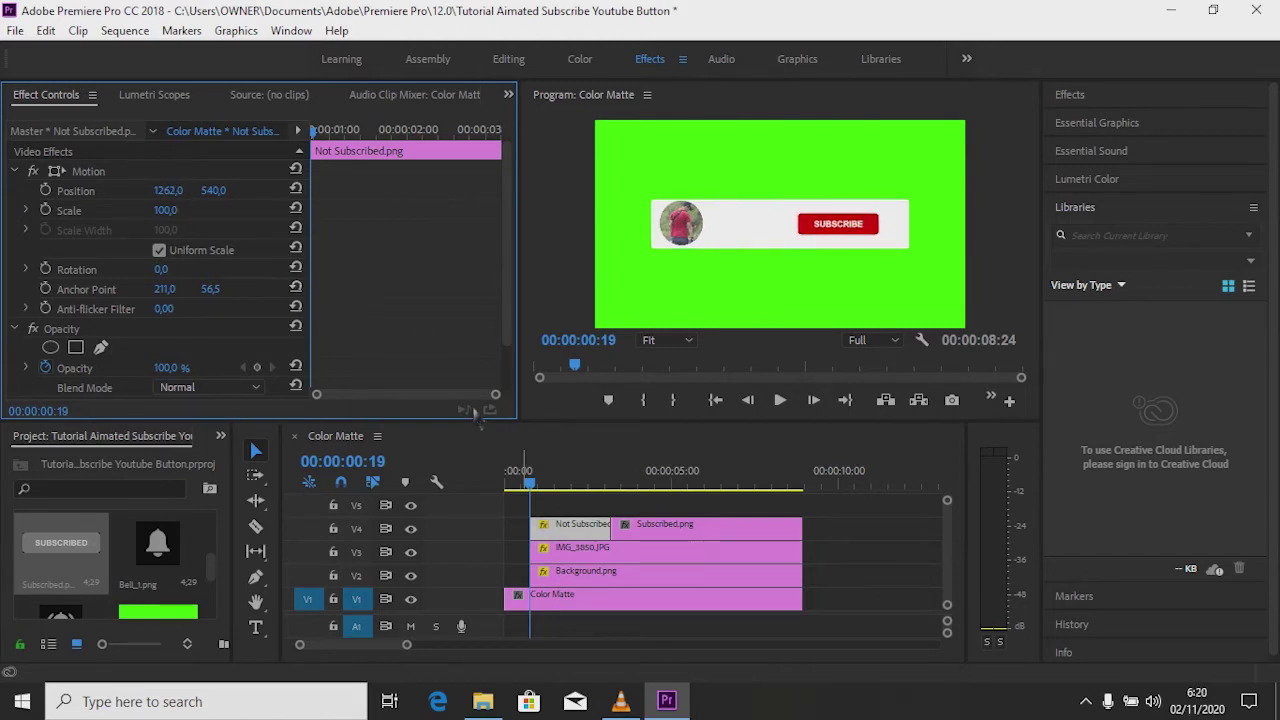
# Set the Subscribed clip's Position X to 1262 as well
pyautogui.click(653, 533)
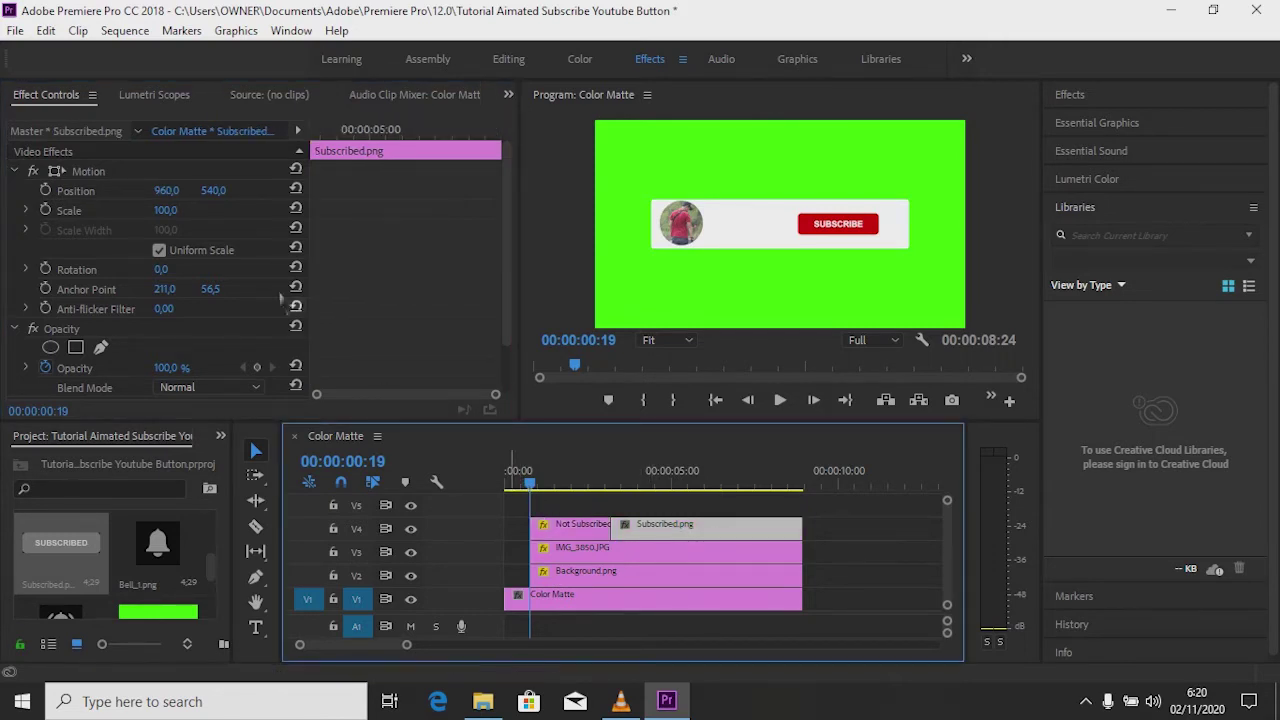
pyautogui.click(172, 191)
pyautogui.write('12')
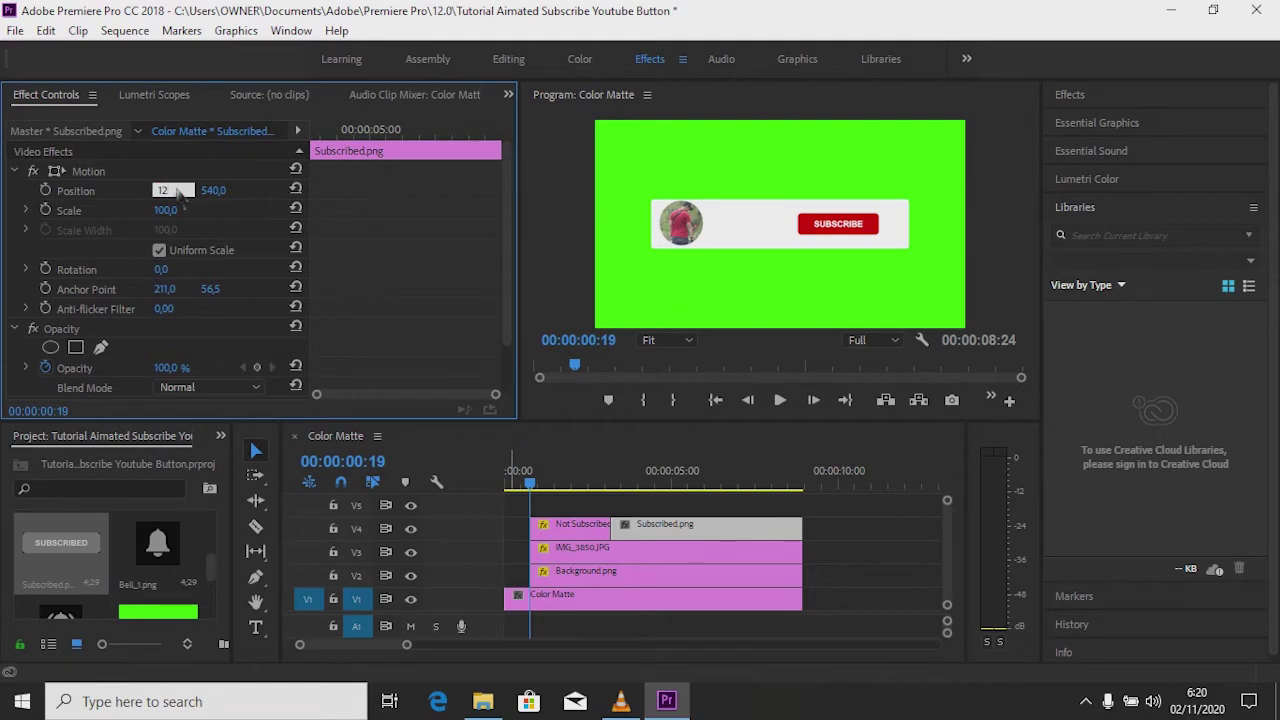
pyautogui.write('62')
pyautogui.press('Return')
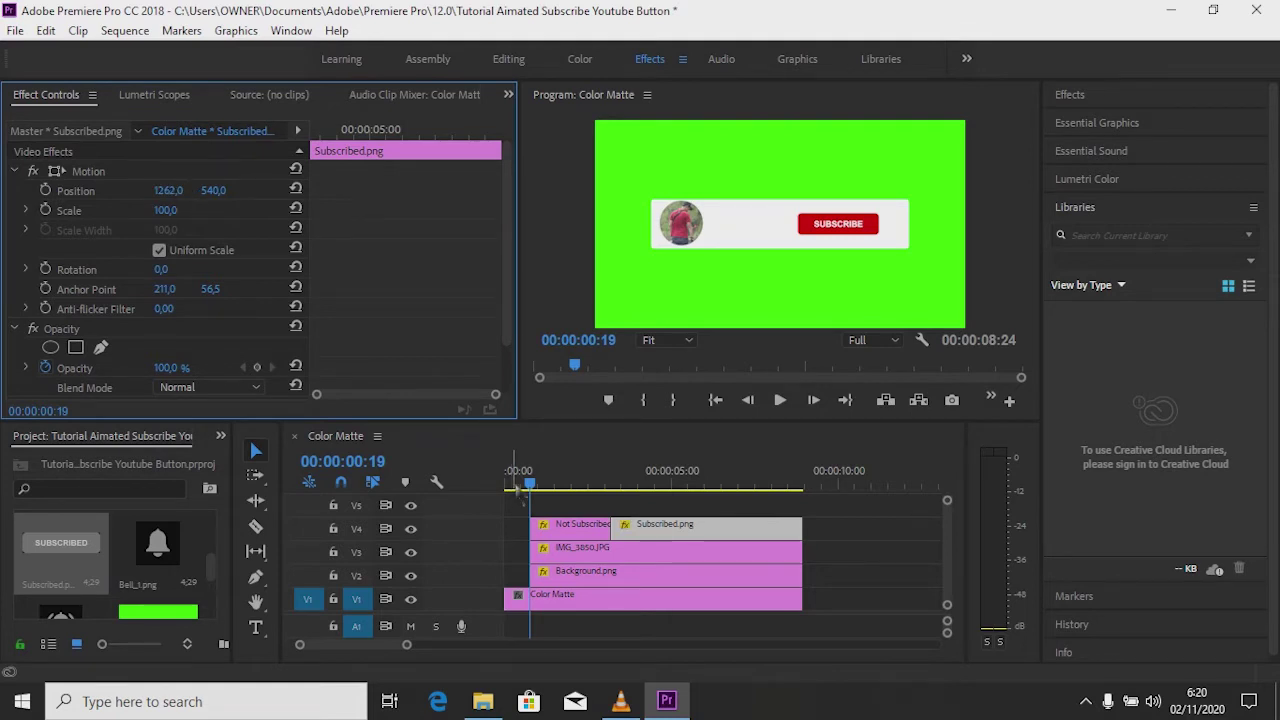
pyautogui.moveTo(531, 485)
pyautogui.mouseDown()
pyautogui.moveTo(610, 488)
pyautogui.moveTo(578, 488)
pyautogui.mouseUp()
# Trim the Not Subscribed clip so it ends at 00:00:02:00
pyautogui.click(604, 532)
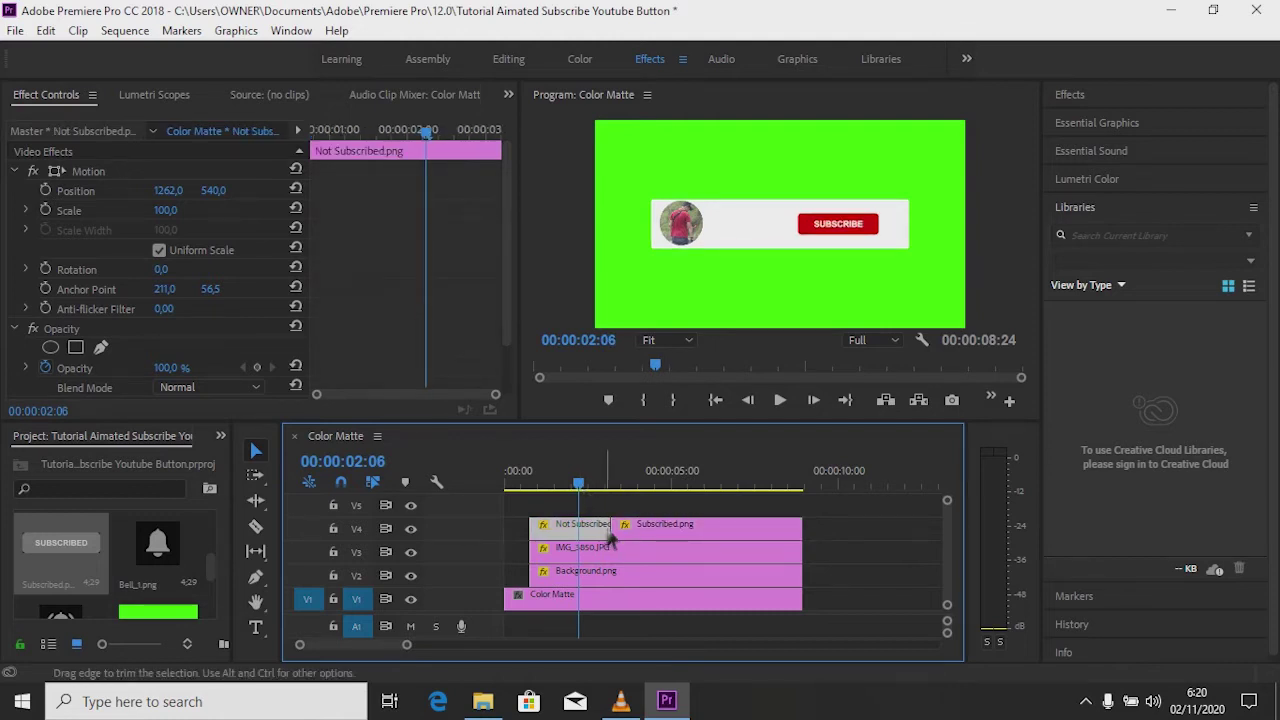
pyautogui.moveTo(607, 538); pyautogui.dragTo(586, 534)
pyautogui.click(573, 486)
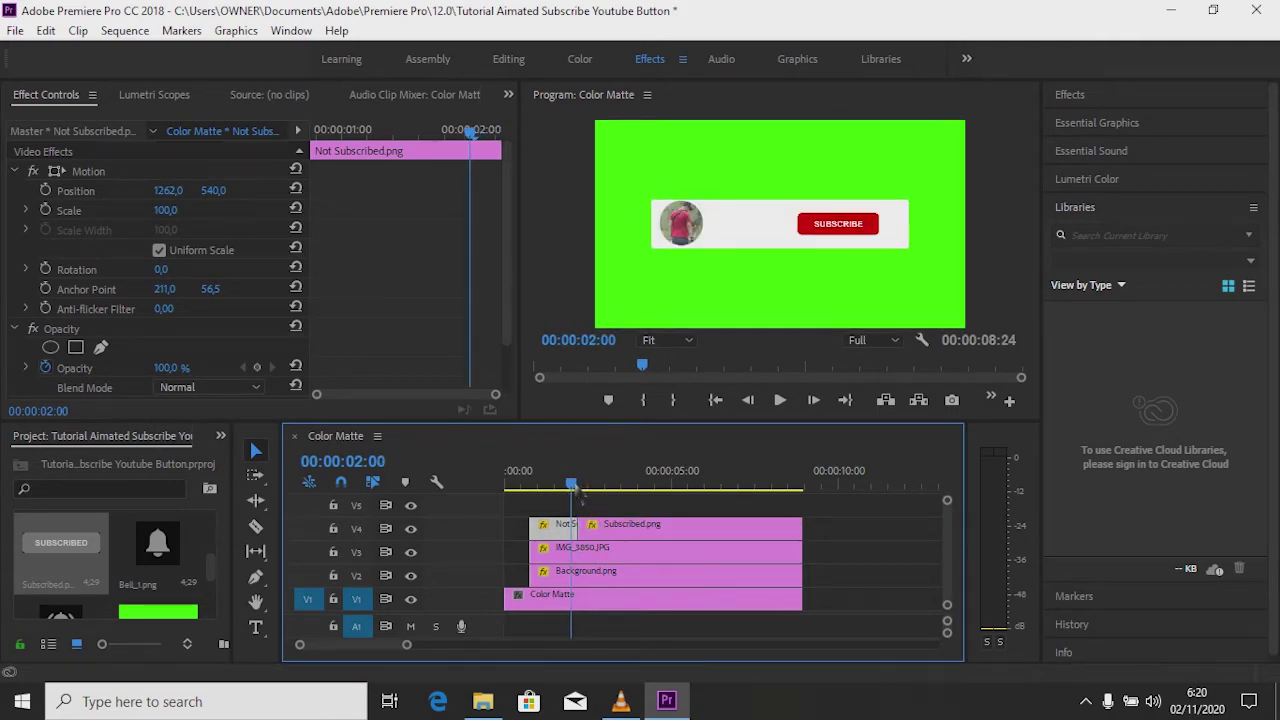
# Nudge the IMG_3850.JPG profile photo down to Position Y 622
pyautogui.click(597, 557)
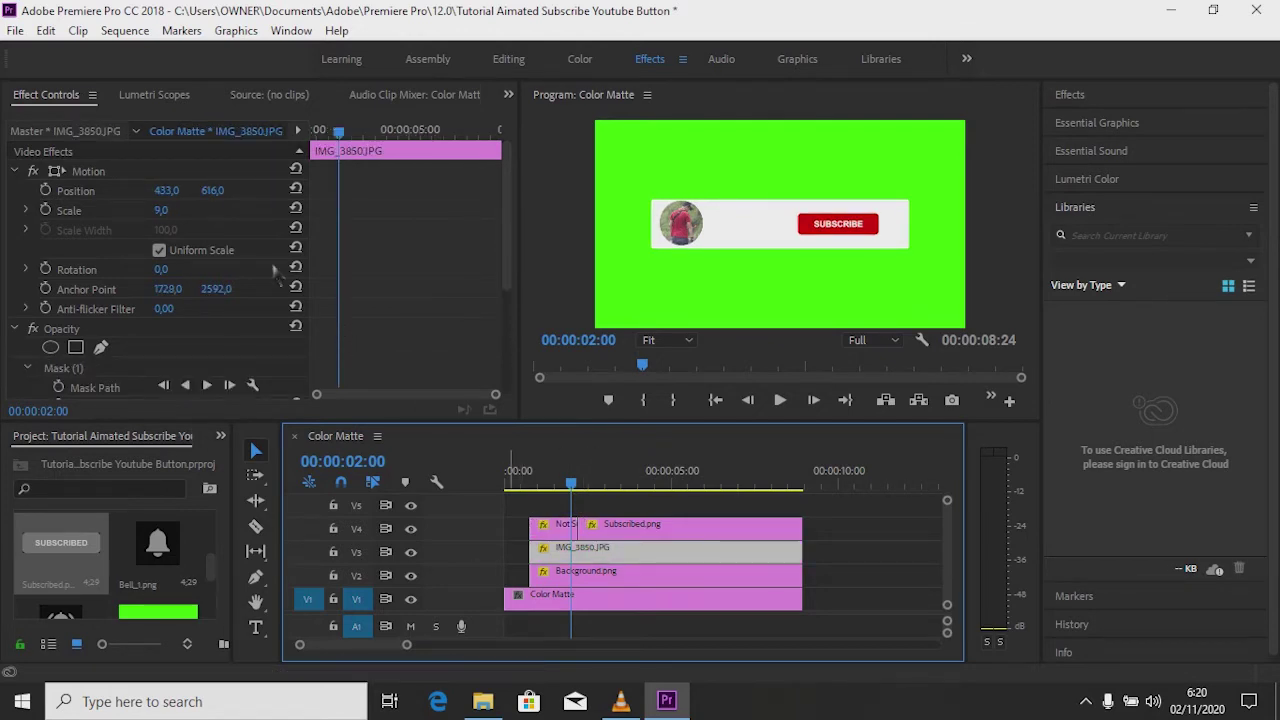
pyautogui.moveTo(208, 199); pyautogui.dragTo(241, 202)
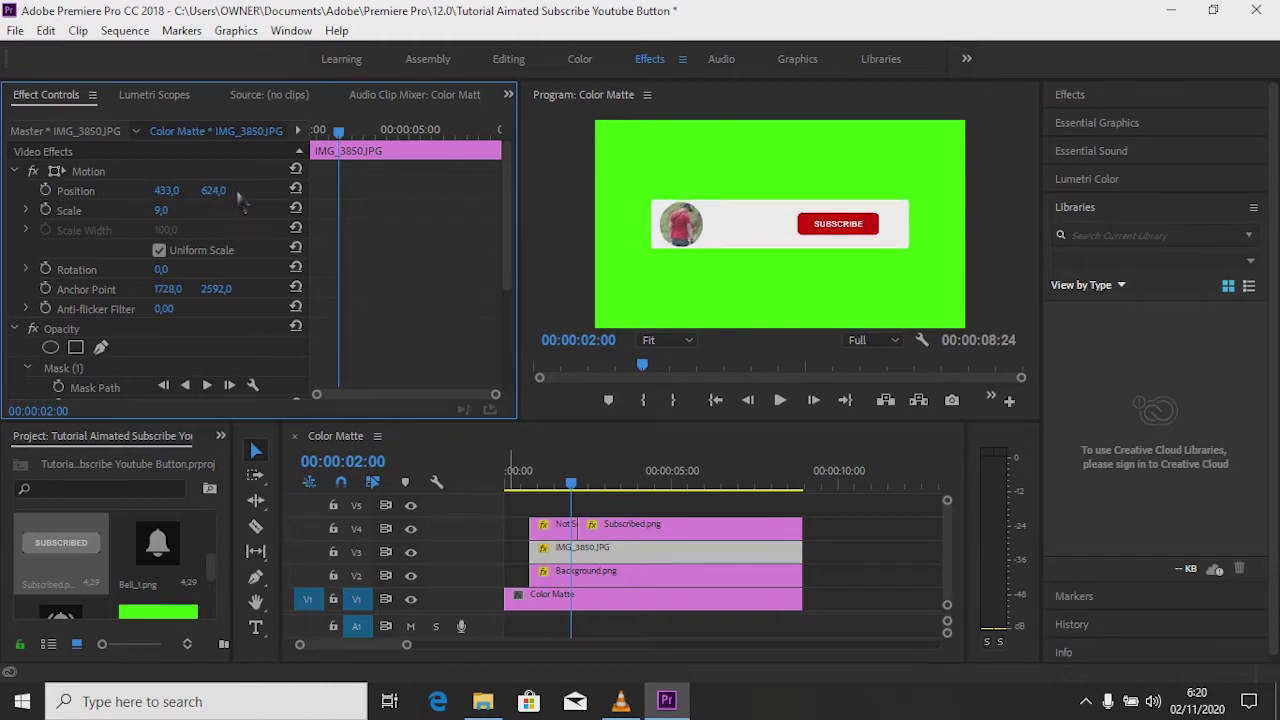
pyautogui.moveTo(242, 201); pyautogui.dragTo(239, 199)
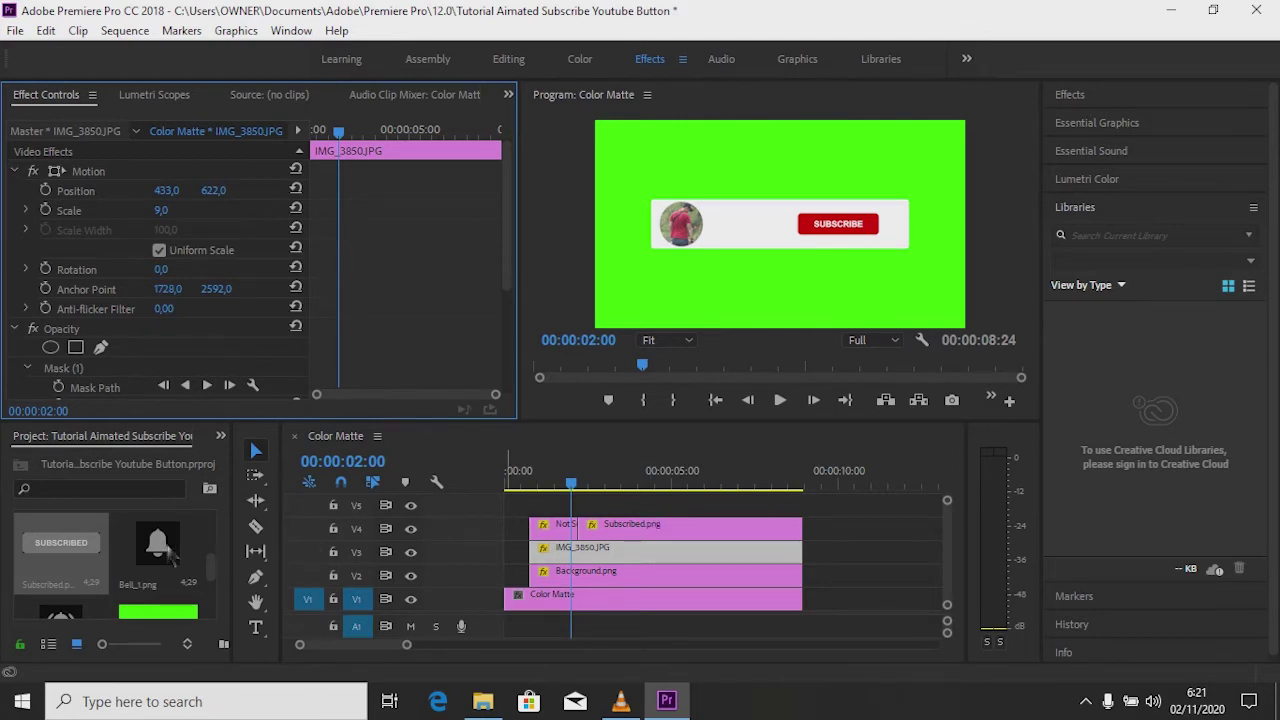
# Place Bell_1.png on track V5 and shorten it
pyautogui.click(168, 553)
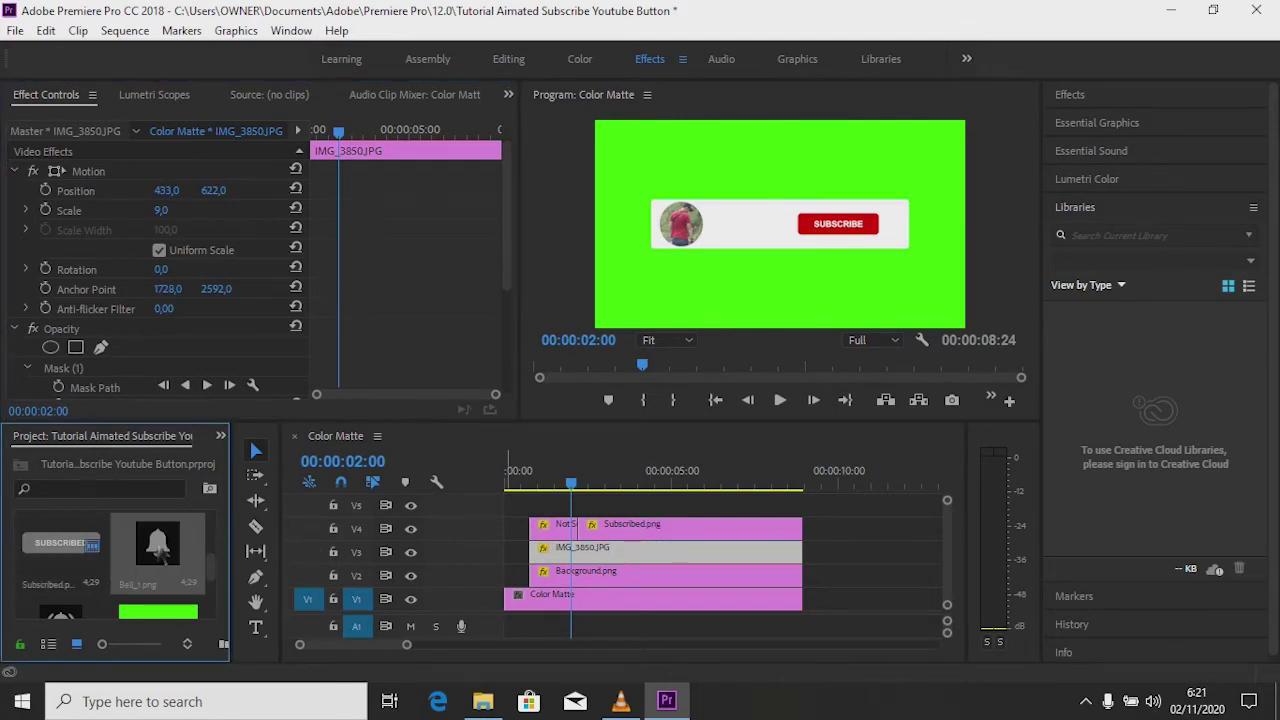
pyautogui.moveTo(160, 553); pyautogui.dragTo(541, 510)
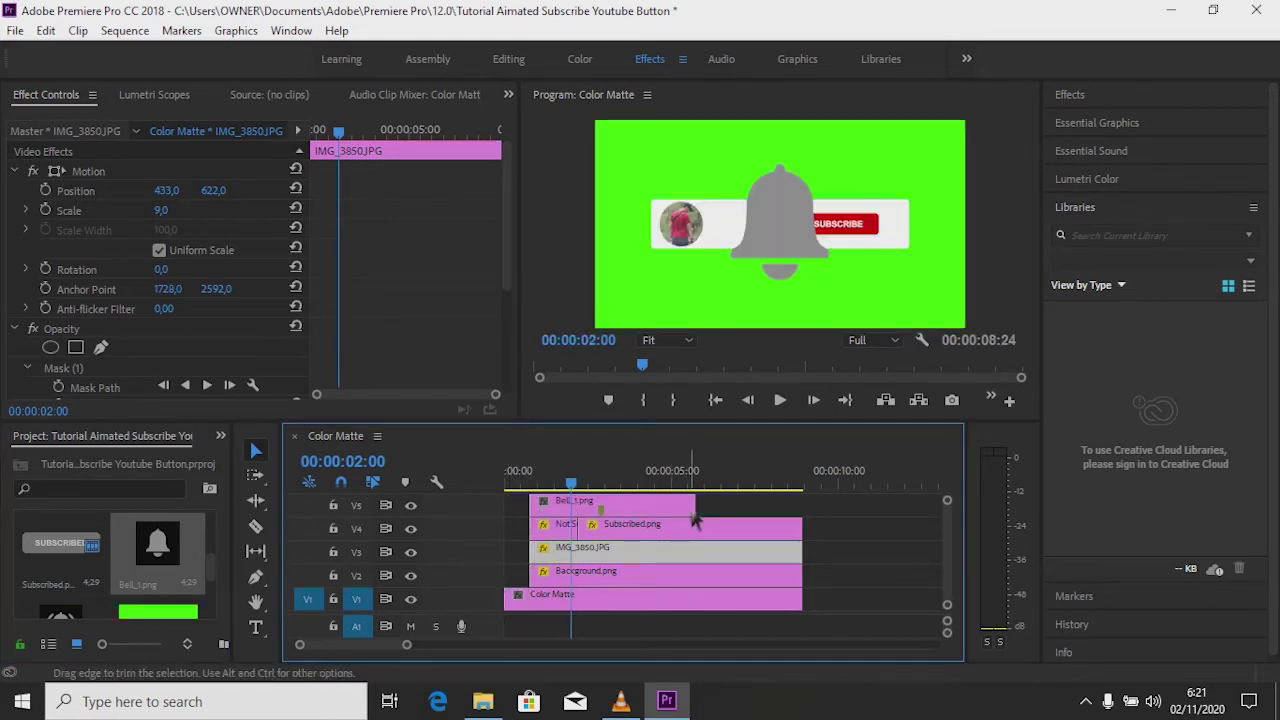
pyautogui.moveTo(695, 520); pyautogui.dragTo(602, 520)
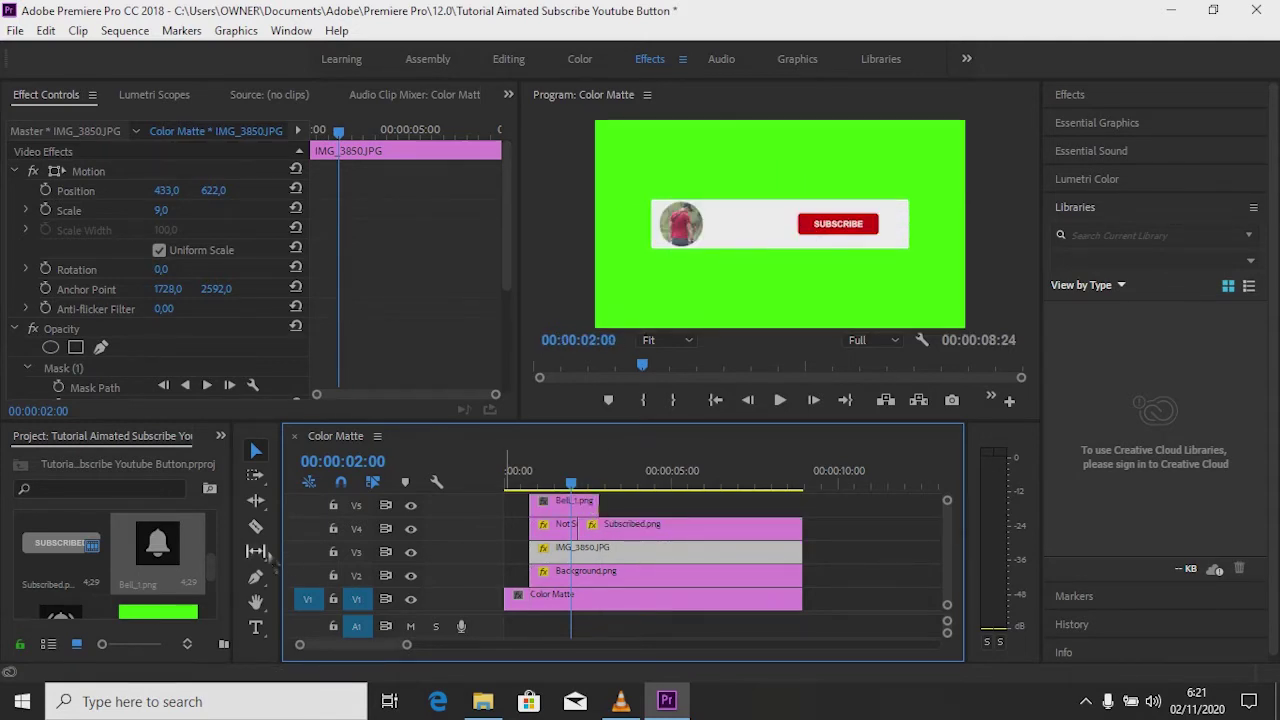
# Add Bell_2A.png after Bell_1 on V5, extended to the end of the matte
pyautogui.scroll(-2, 127, 572)
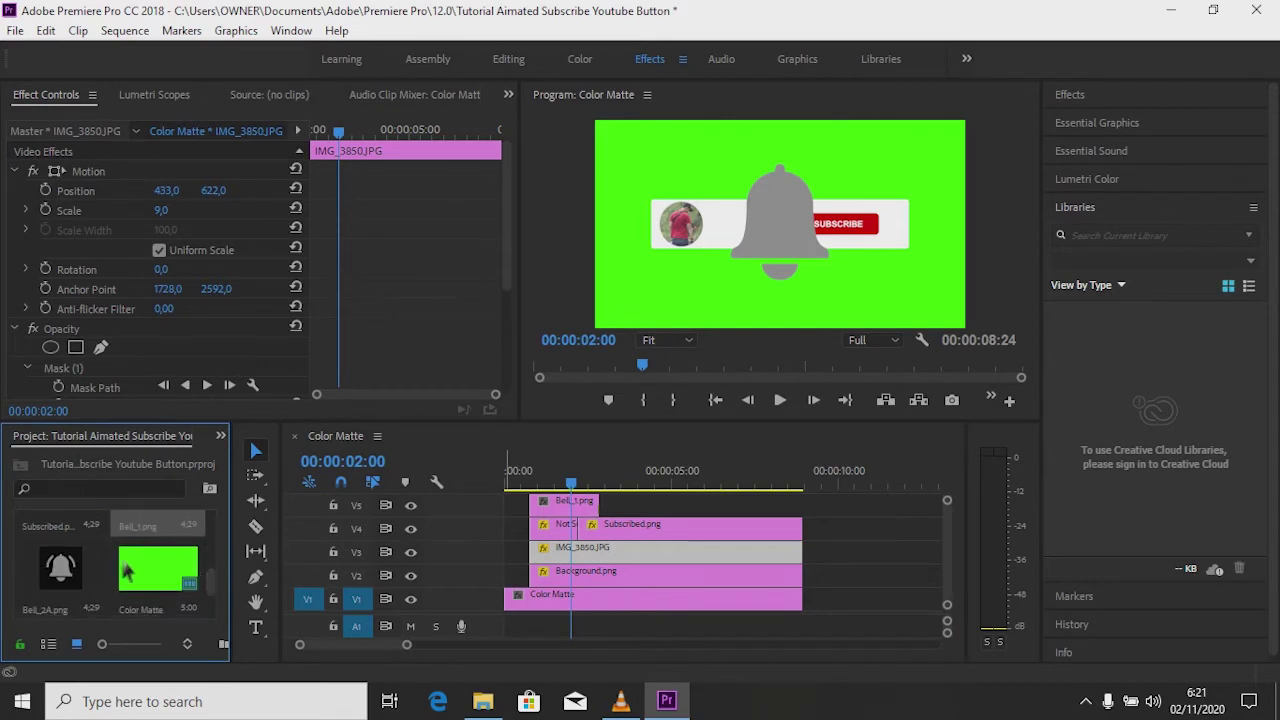
pyautogui.moveTo(63, 570); pyautogui.dragTo(600, 520)
pyautogui.moveTo(745, 502); pyautogui.dragTo(800, 505)
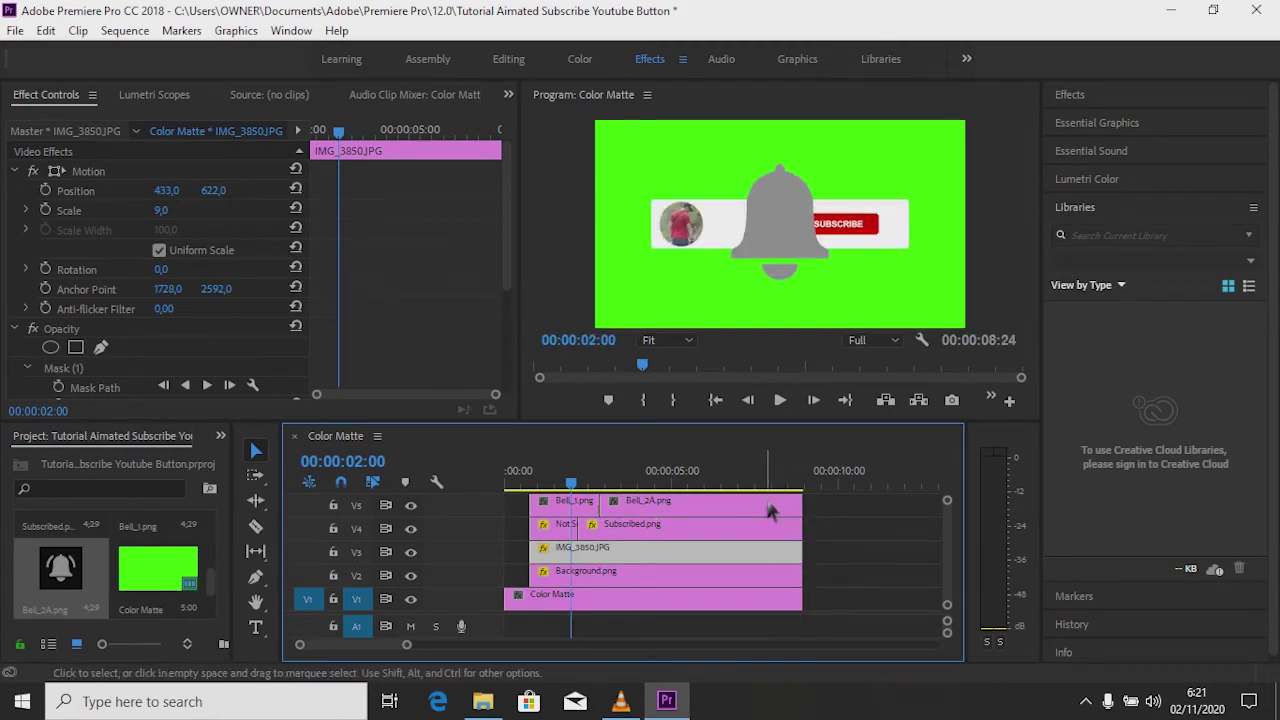
pyautogui.click(557, 508)
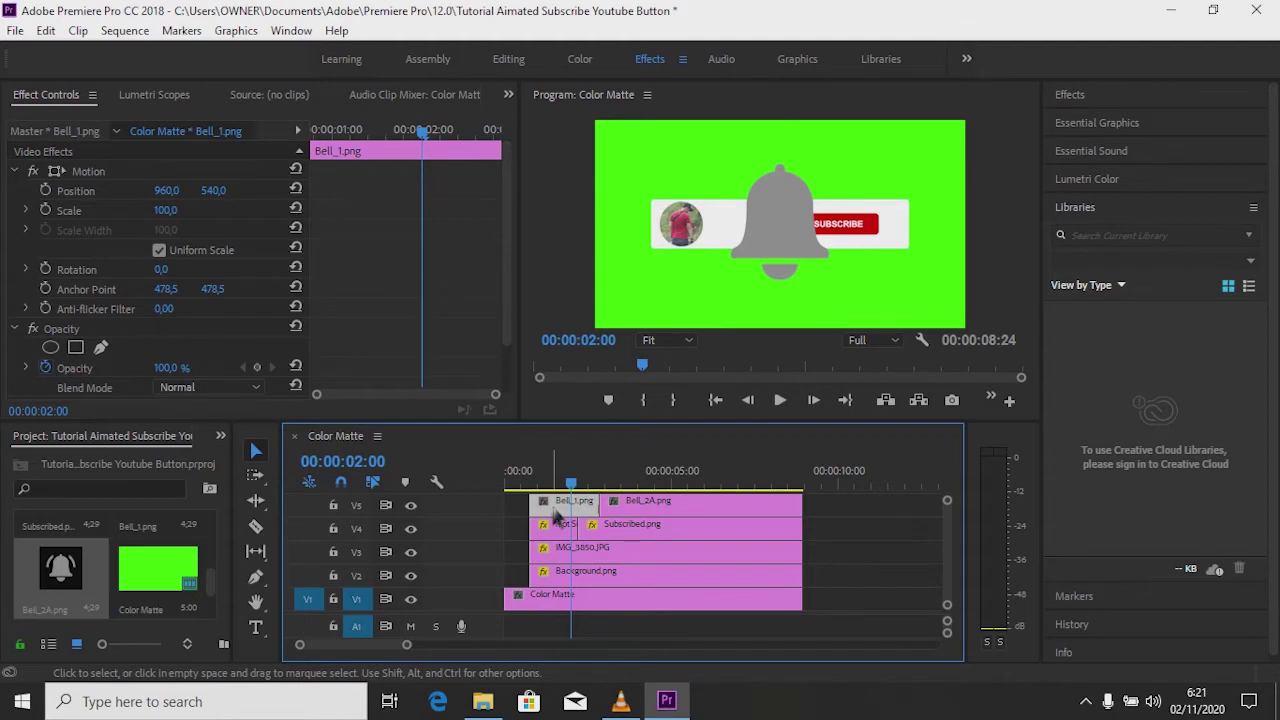
# Set Bell_1.png to Position 1429, 540 and Scale 16
pyautogui.click(166, 190)
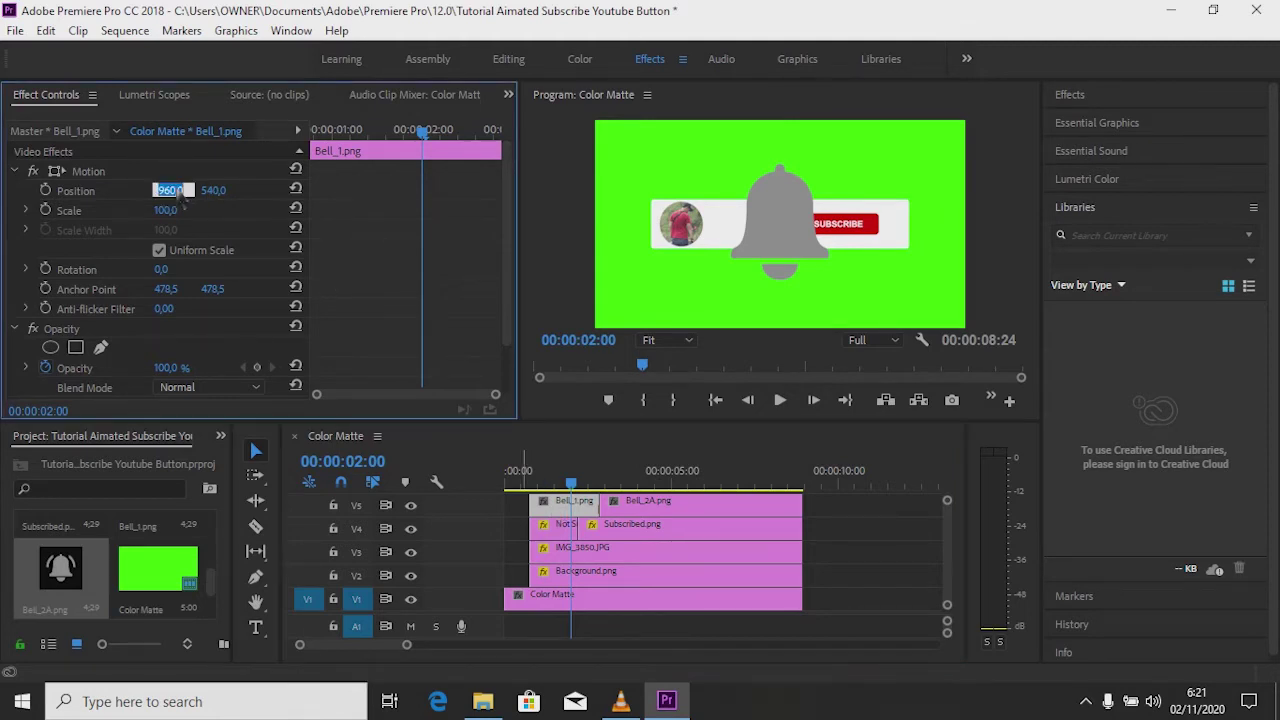
pyautogui.write('1429')
pyautogui.press('Tab')
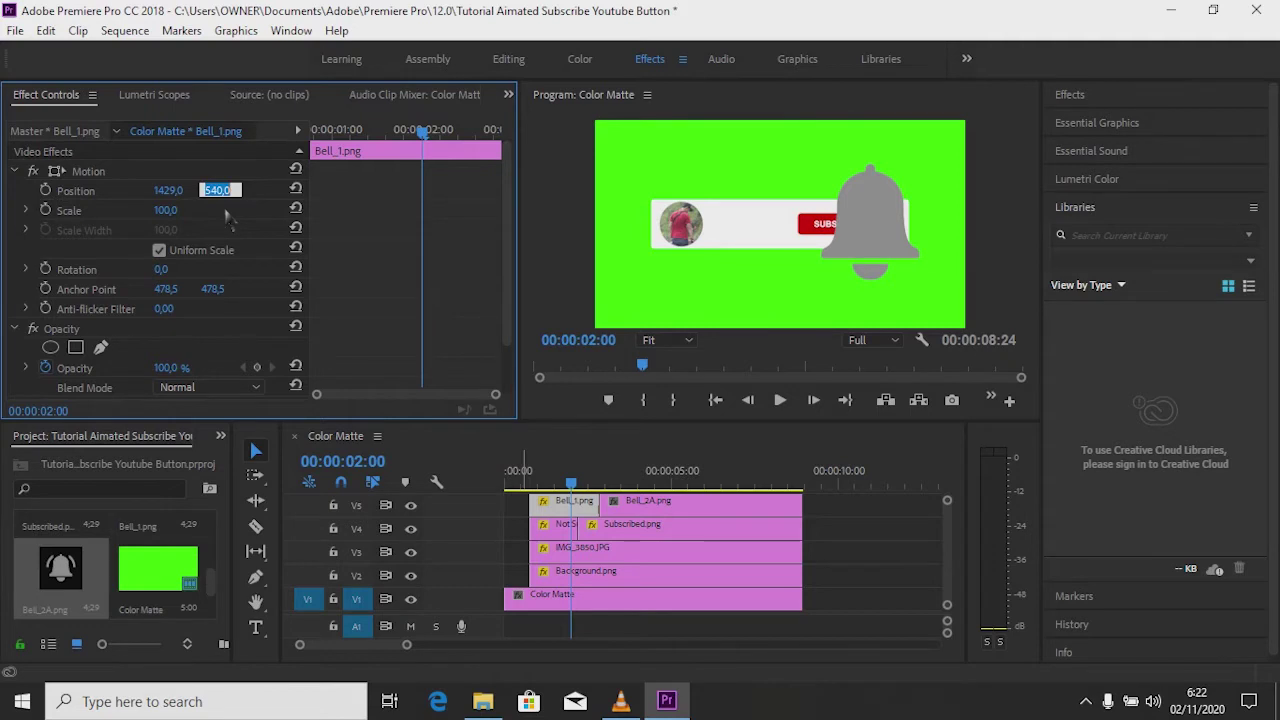
pyautogui.press('Tab')
pyautogui.write('1')
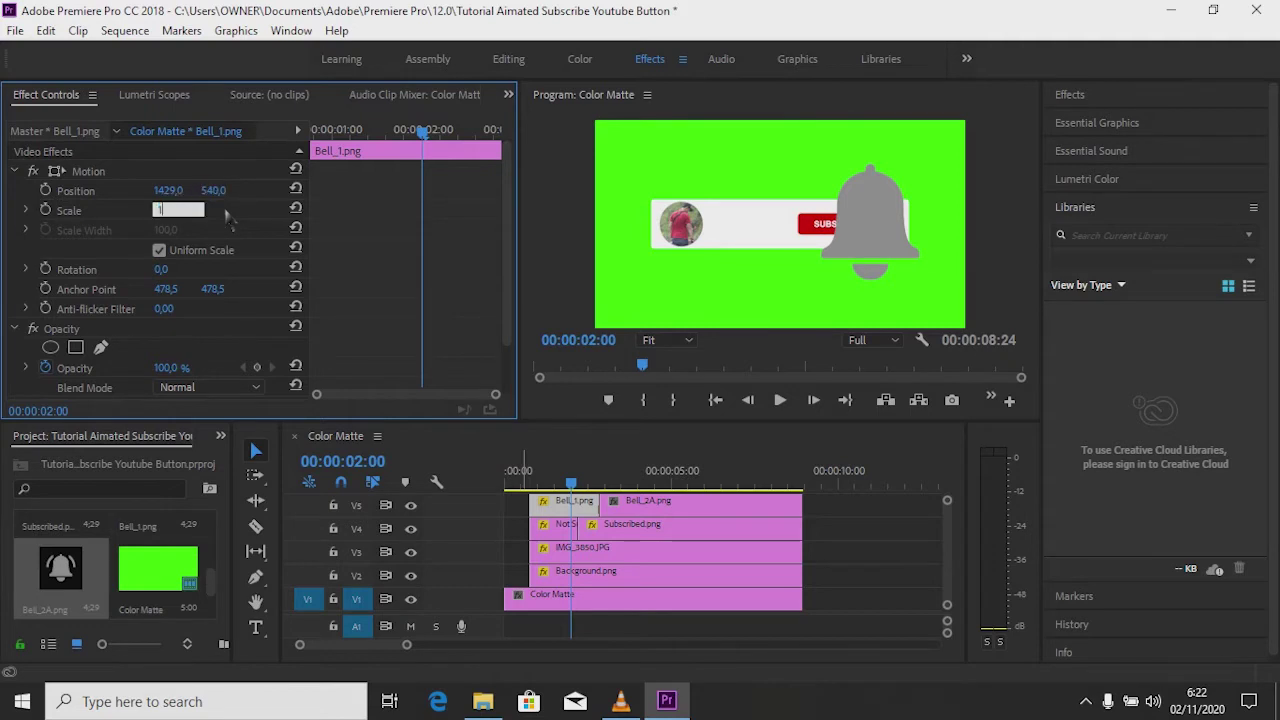
pyautogui.press('Return')
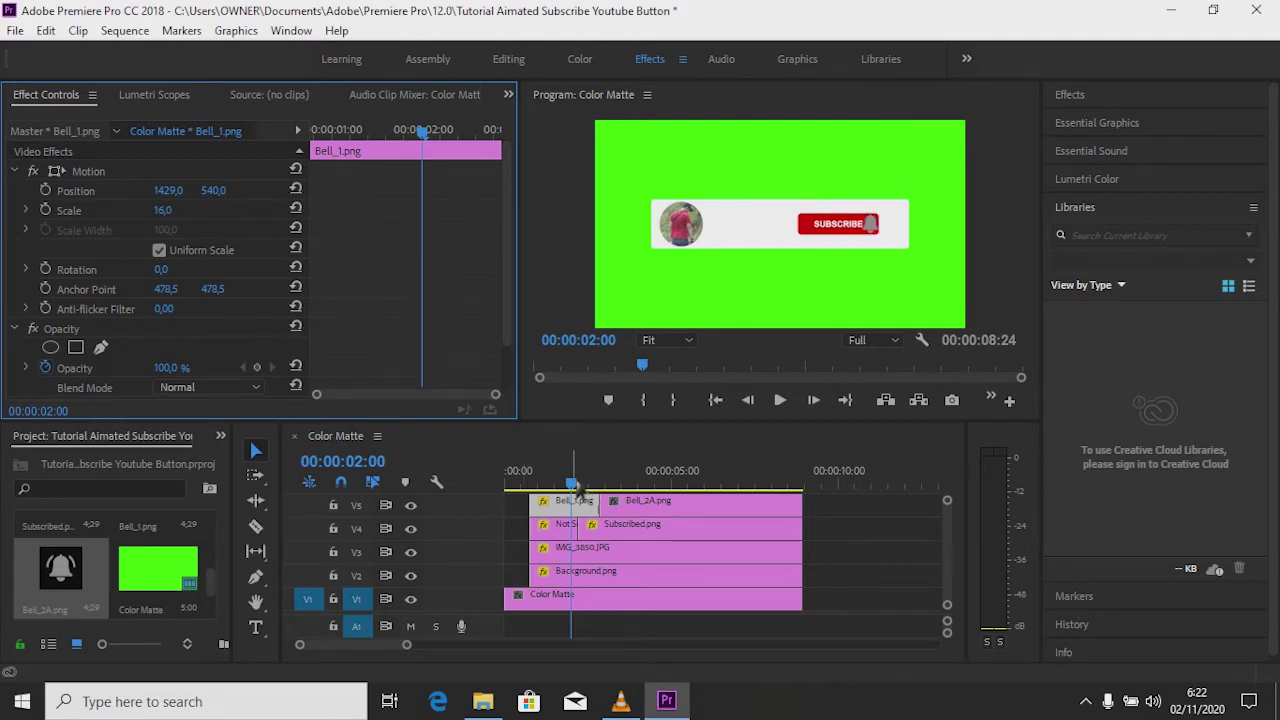
# Set Bell_2A.png to Position 1549, 540 and Scale 16, then scrub around 00:00:02:03 to check
pyautogui.moveTo(574, 483); pyautogui.dragTo(608, 483)
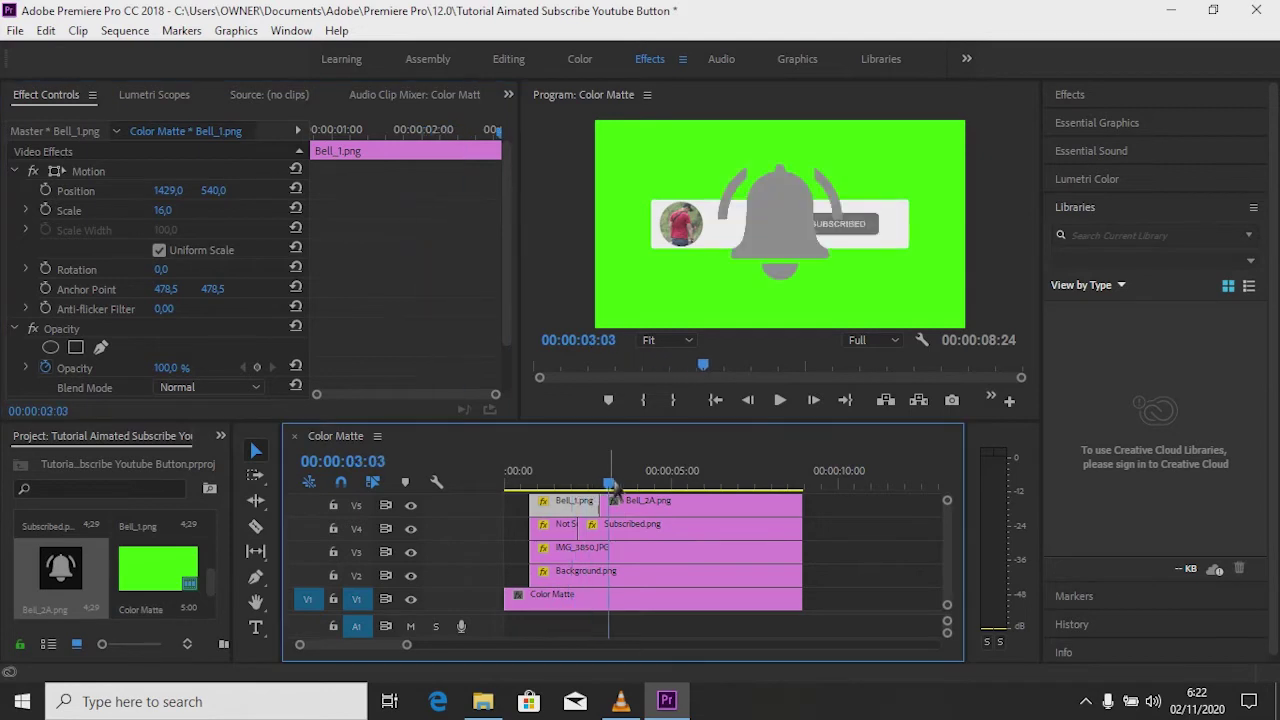
pyautogui.click(628, 510)
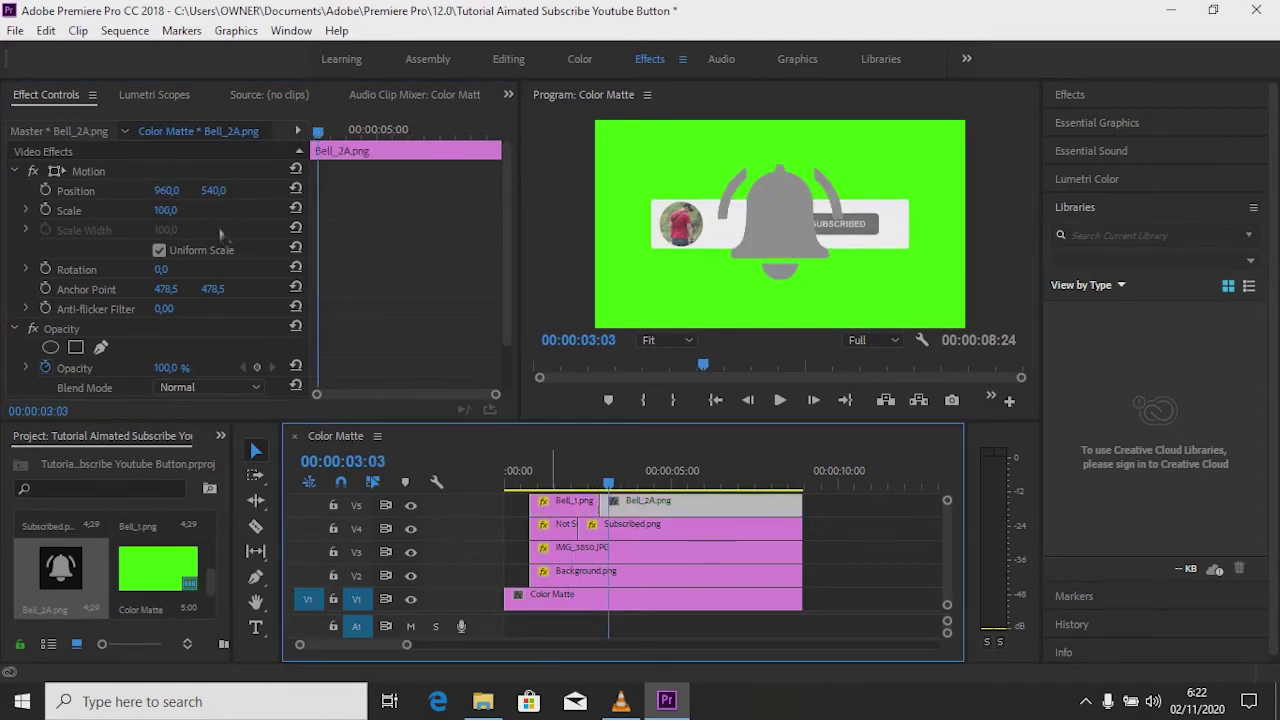
pyautogui.click(170, 190)
pyautogui.write('1540')
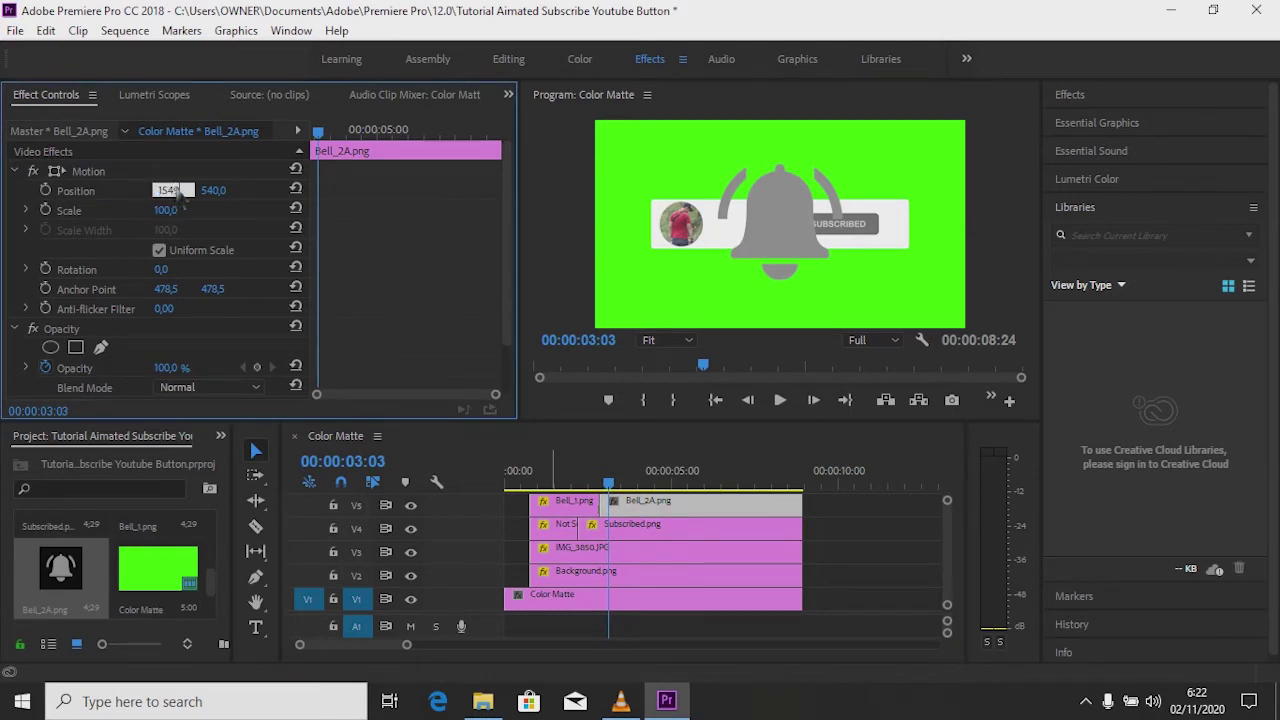
pyautogui.write('9')
pyautogui.press('Tab')
pyautogui.press('Tab')
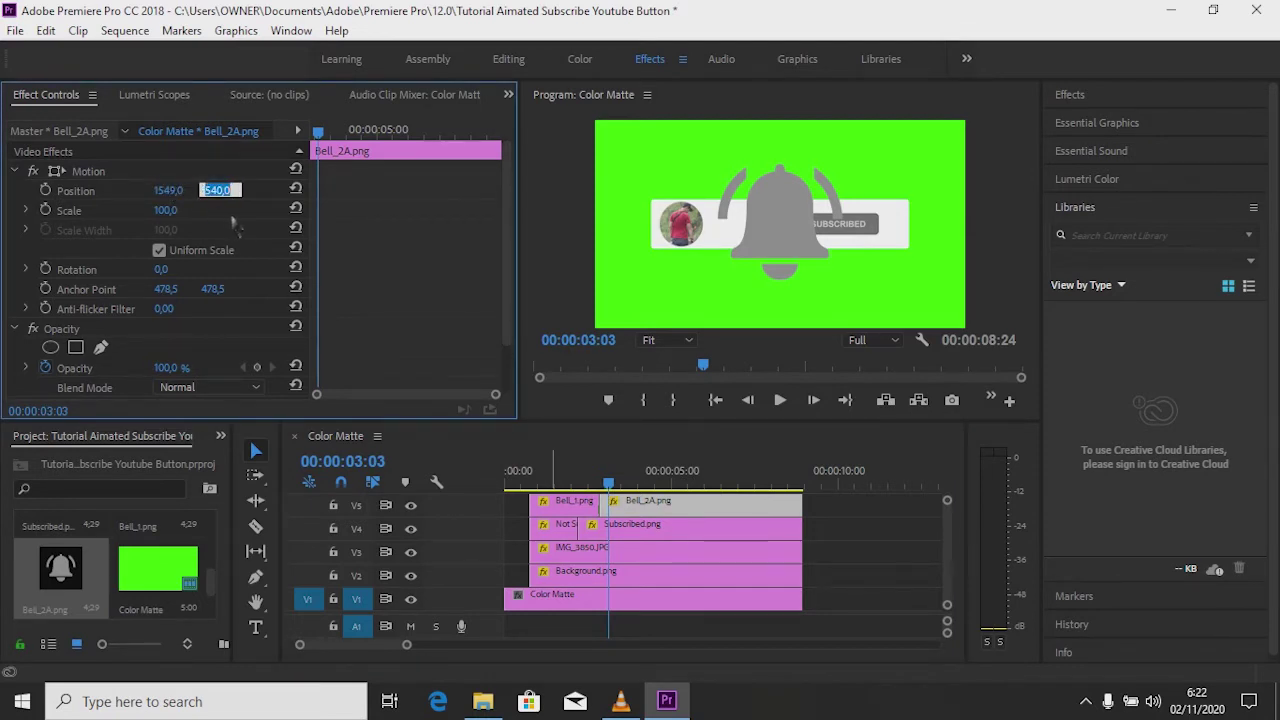
pyautogui.write('1')
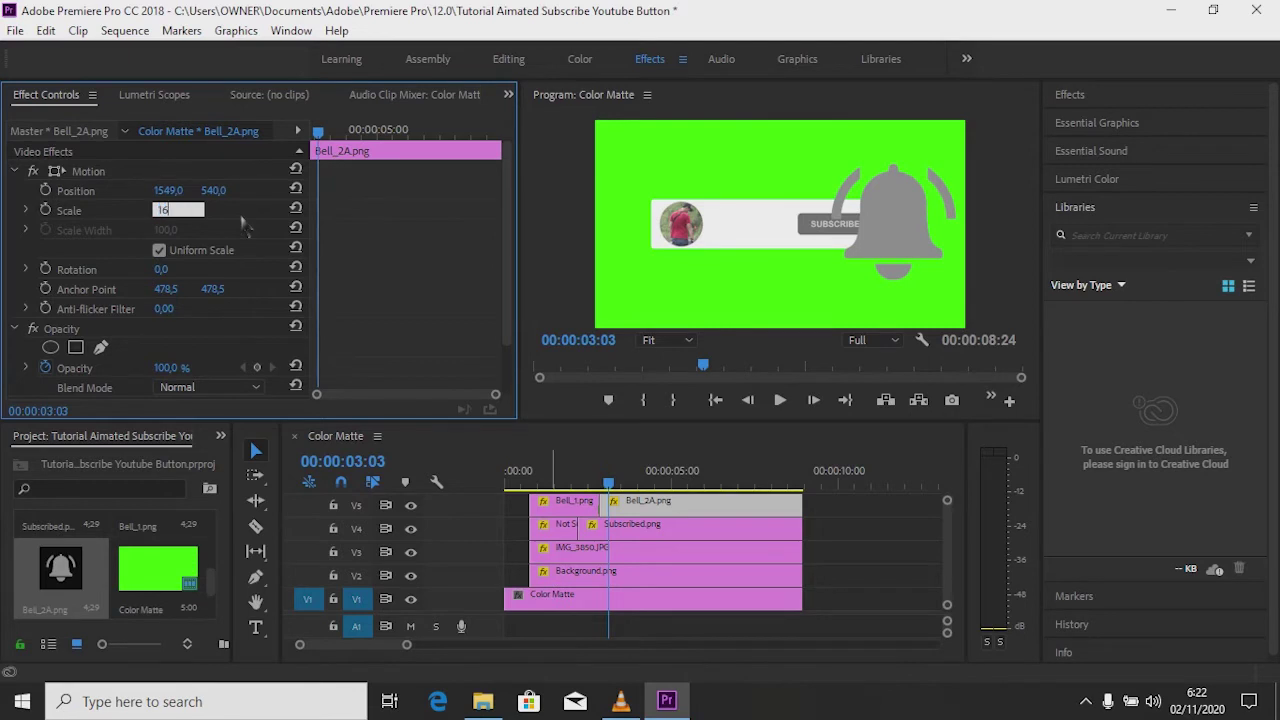
pyautogui.write('6')
pyautogui.press('Return')
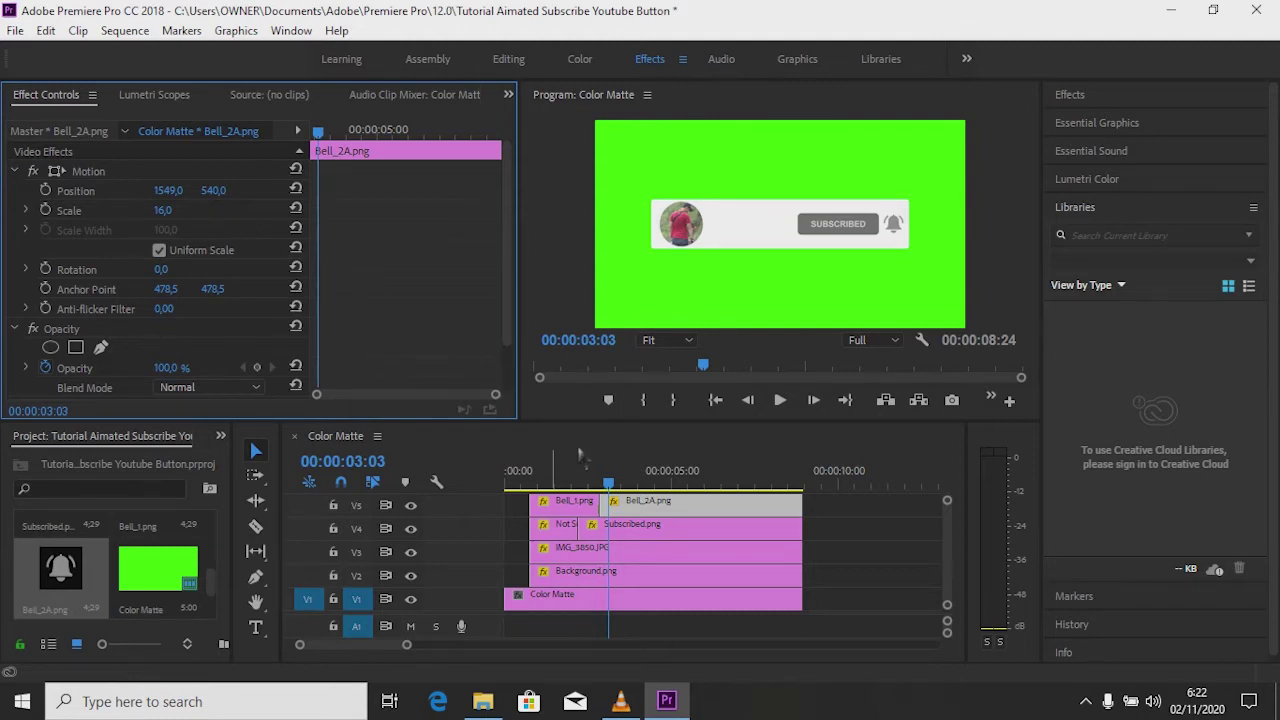
pyautogui.click(597, 483)
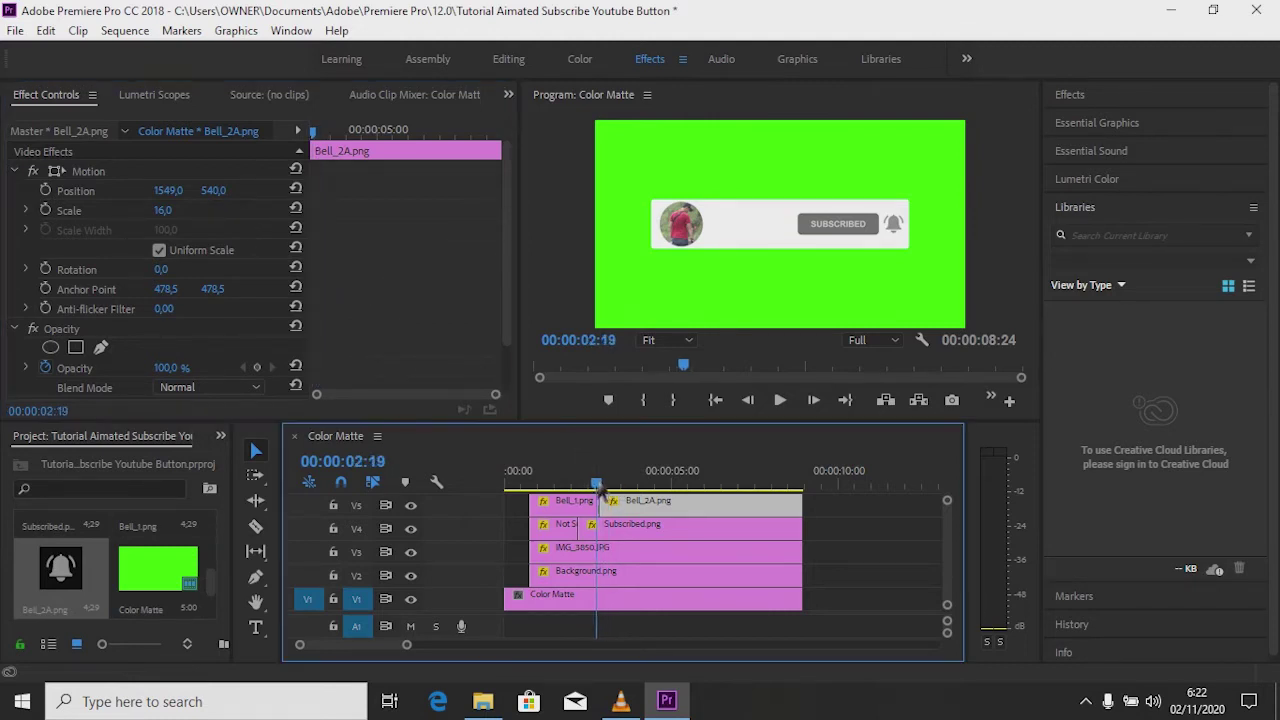
pyautogui.moveTo(598, 485); pyautogui.dragTo(592, 485)
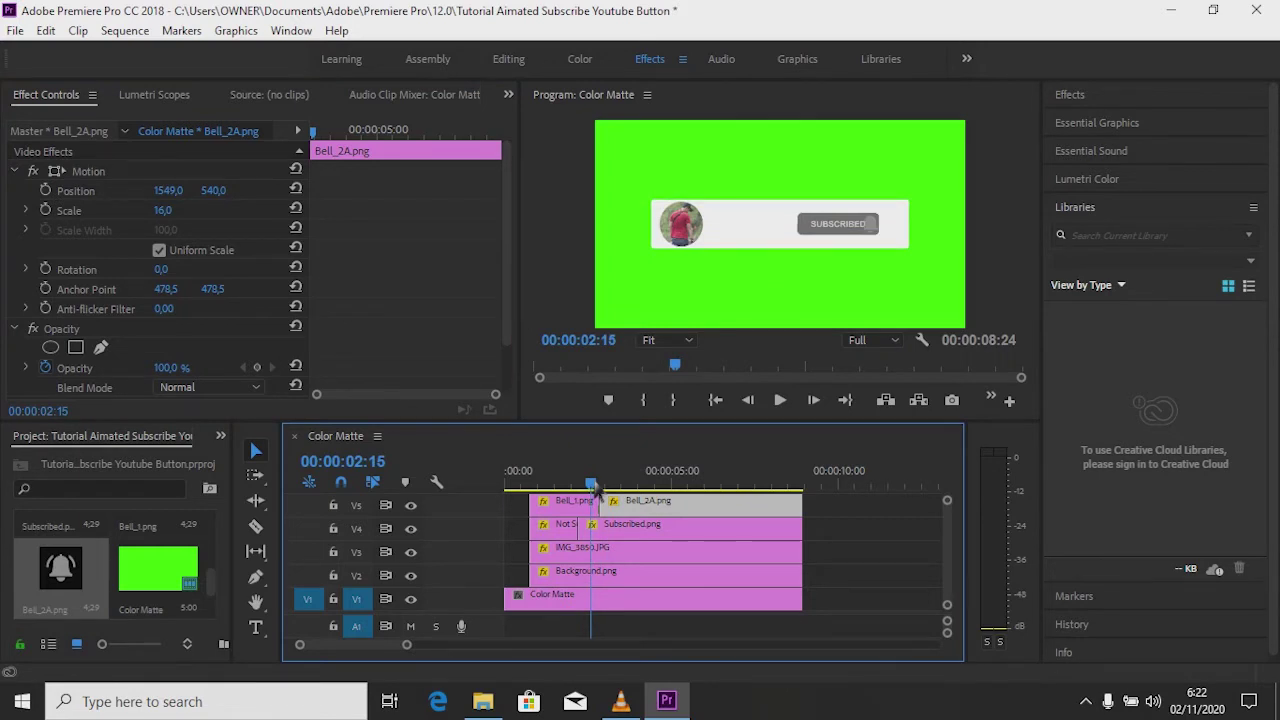
pyautogui.moveTo(593, 485); pyautogui.dragTo(580, 490)
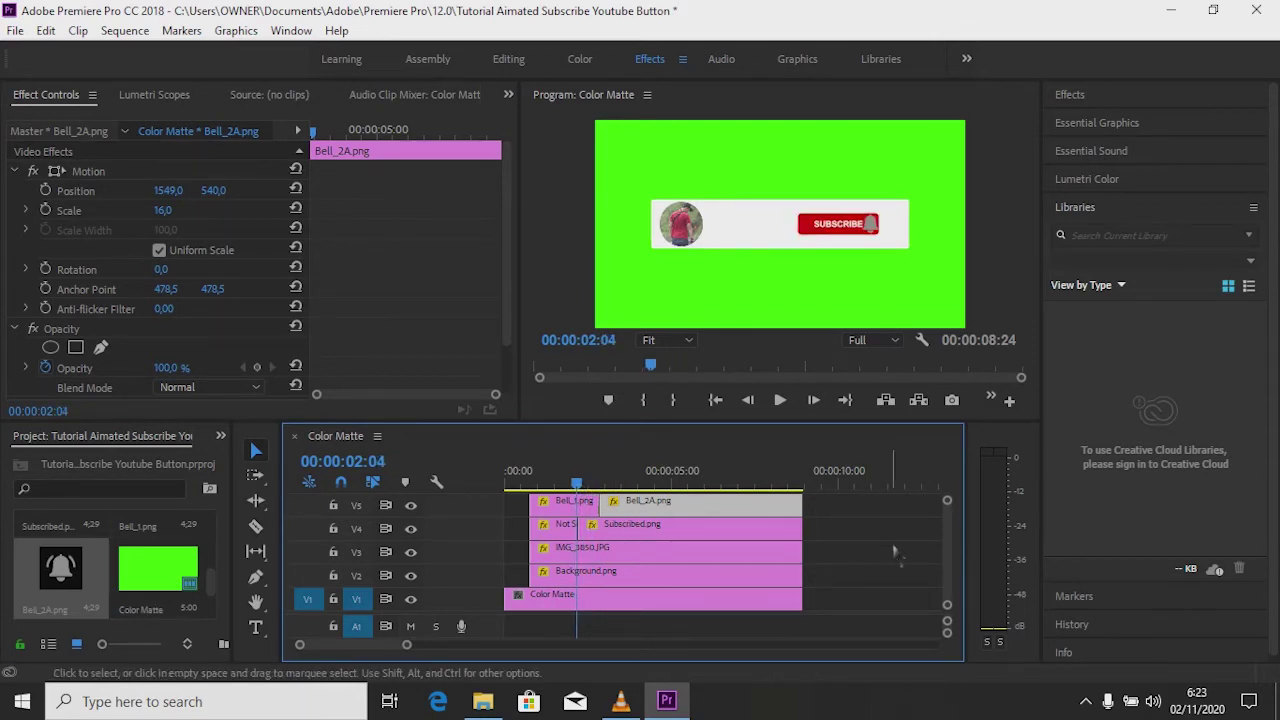
# Add a sixth video track and move the subscribe-button clips above the bell clips
pyautogui.scroll(2, 950, 552)
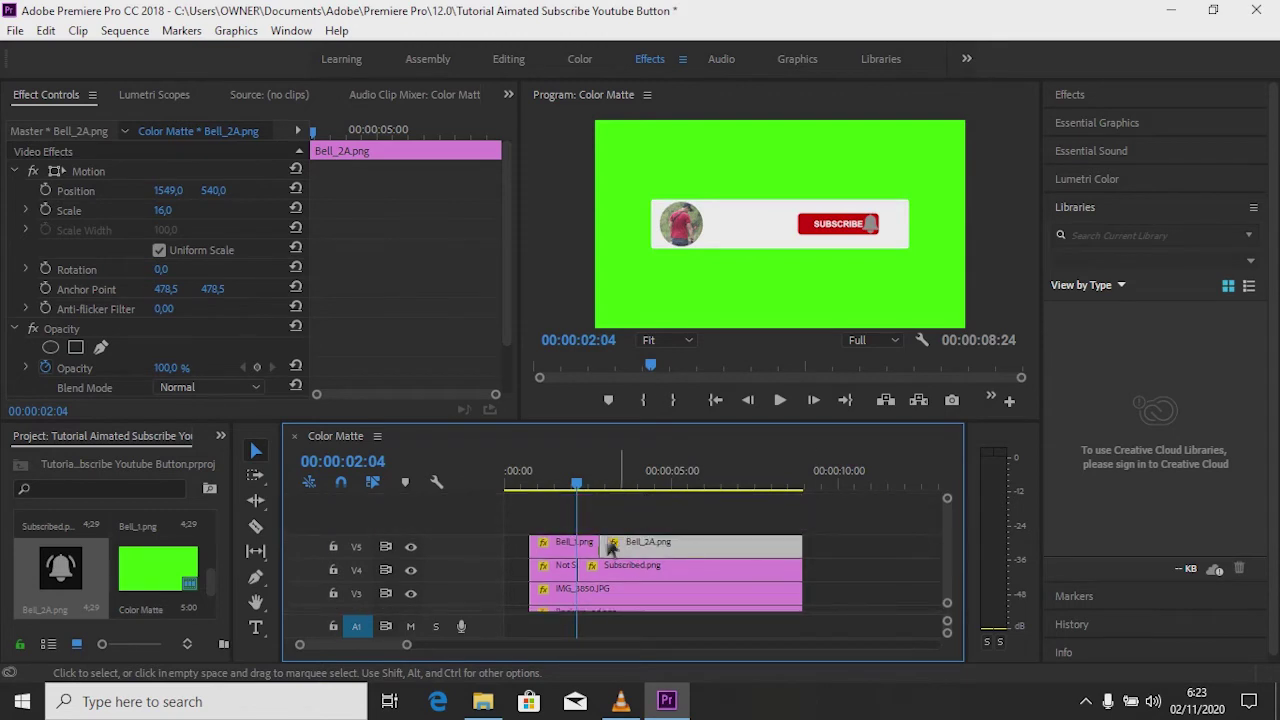
pyautogui.rightClick(479, 552)
pyautogui.click(537, 363)
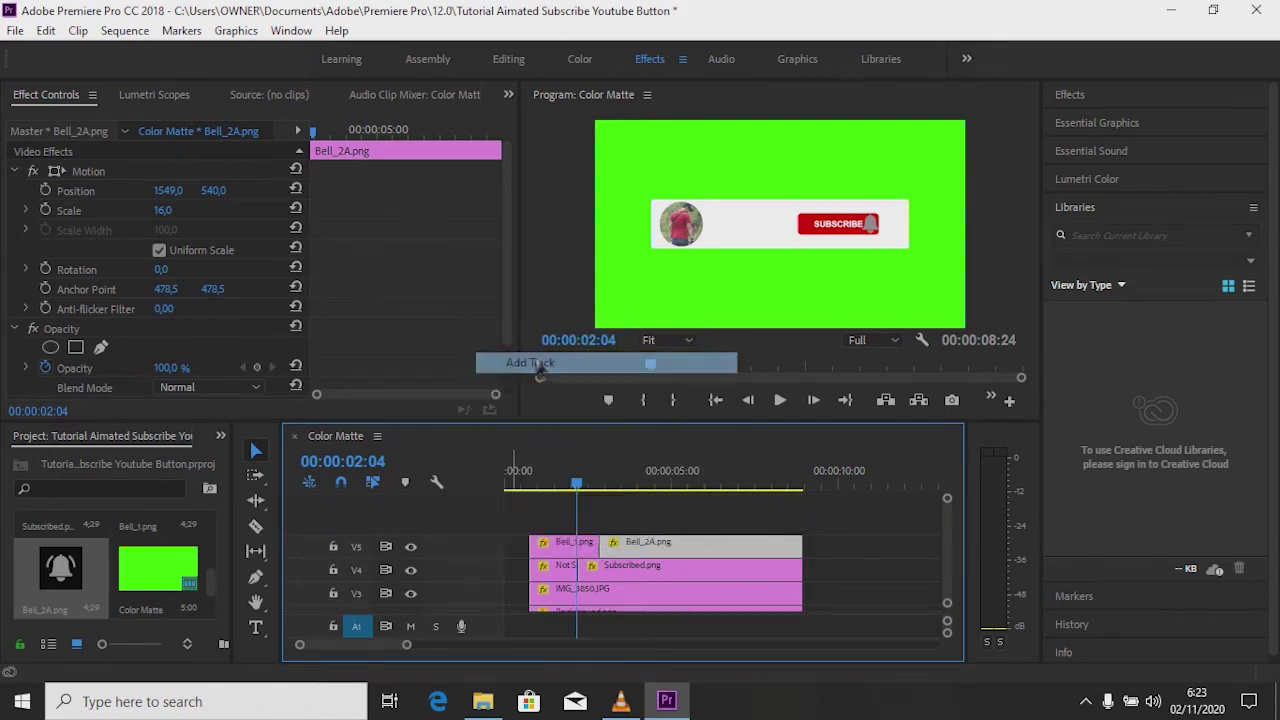
pyautogui.scroll(-2, 950, 556)
pyautogui.scroll(2, 952, 560)
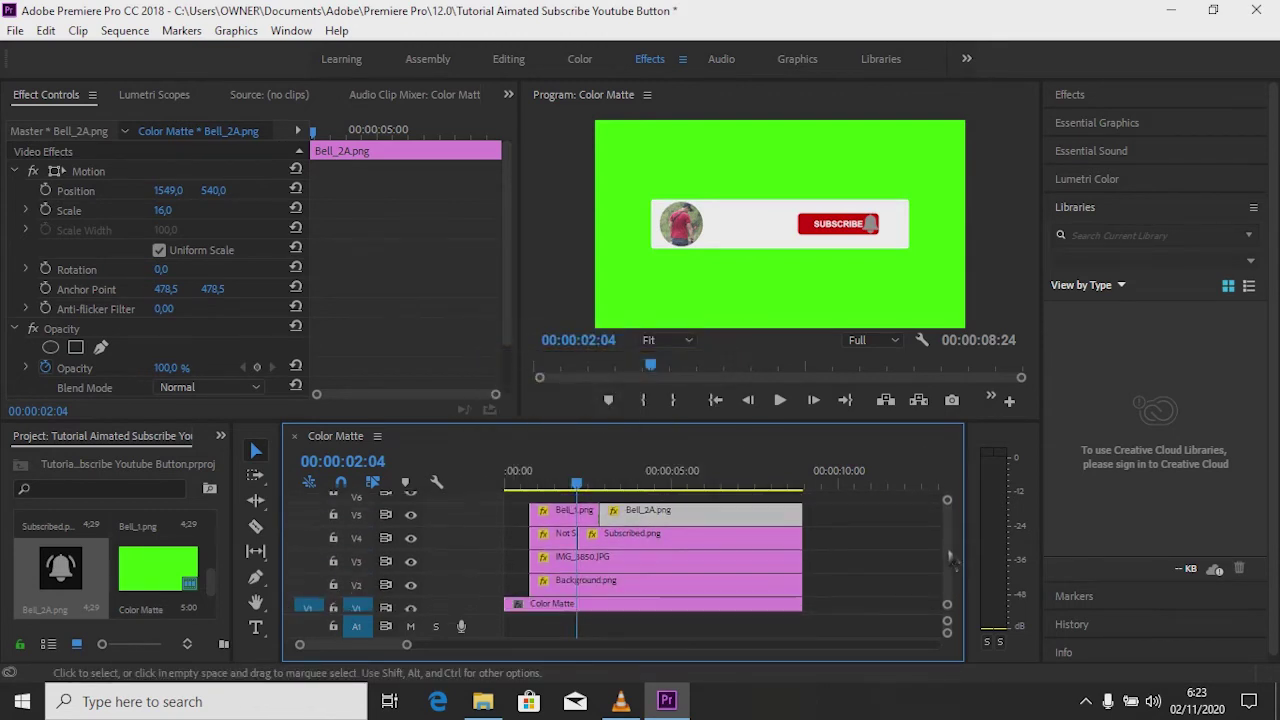
pyautogui.moveTo(830, 578)
pyautogui.mouseDown()
pyautogui.moveTo(561, 575)
pyautogui.moveTo(561, 528)
pyautogui.mouseUp()
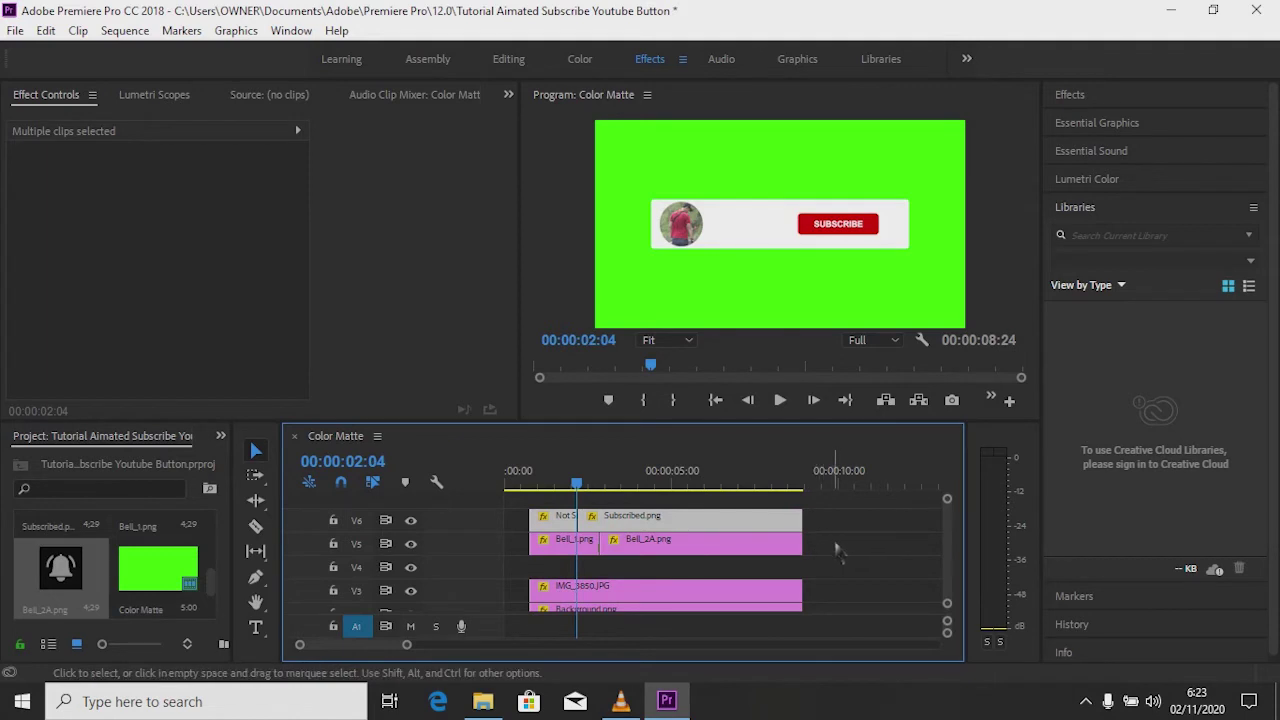
pyautogui.moveTo(830, 541)
pyautogui.mouseDown()
pyautogui.moveTo(561, 526)
pyautogui.moveTo(575, 575)
pyautogui.mouseUp()
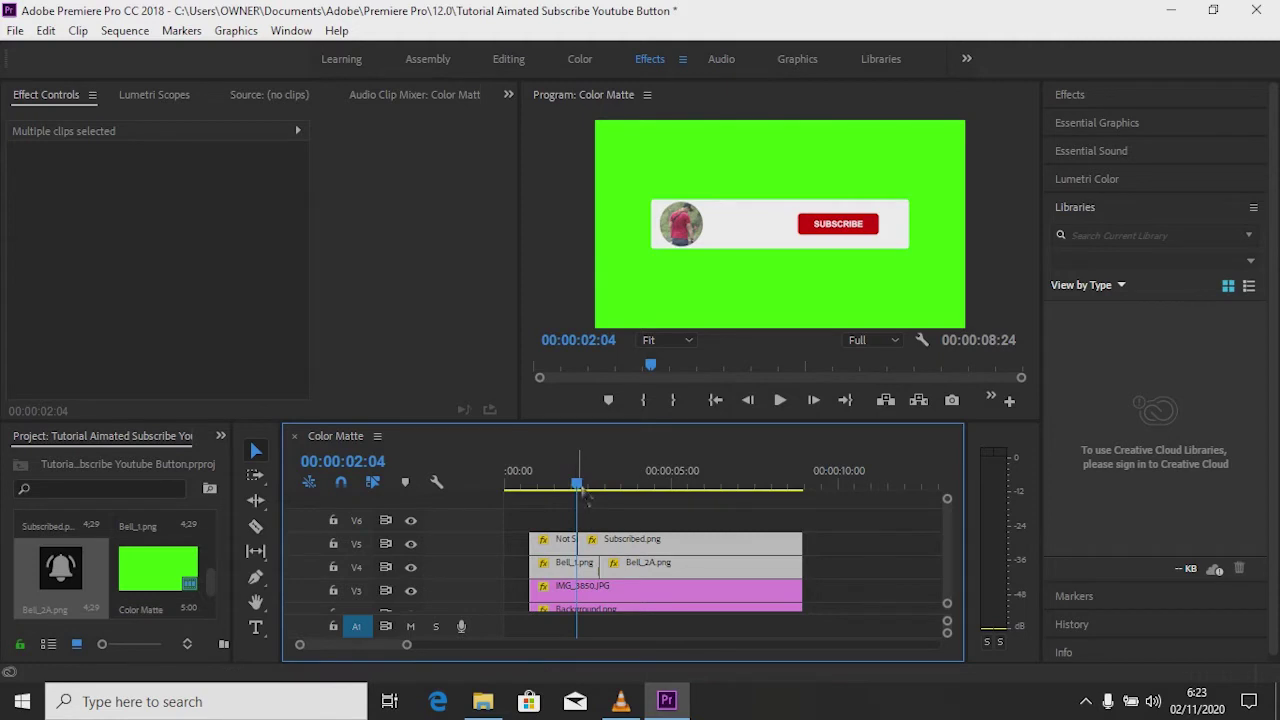
# Step through frames 00:00:02:04–02:07 to check where SUBSCRIBED and the bell appear
pyautogui.moveTo(583, 491); pyautogui.dragTo(588, 493)
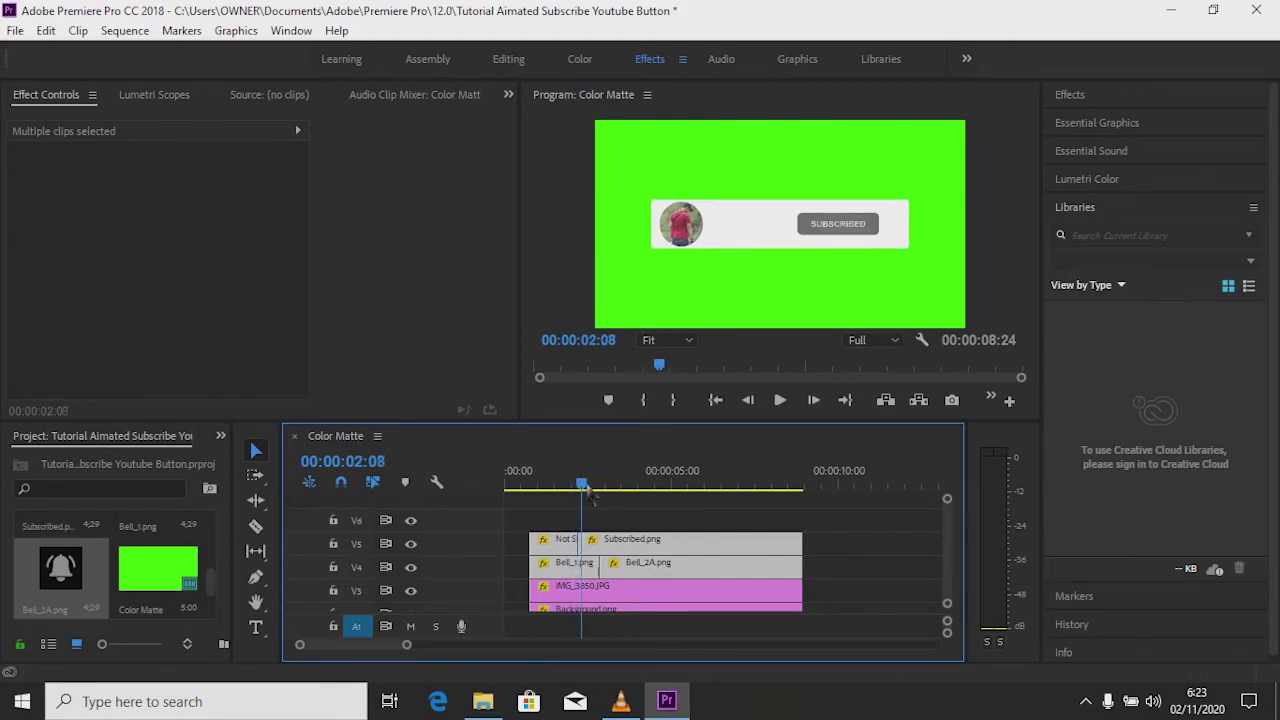
pyautogui.moveTo(591, 497)
pyautogui.mouseDown()
pyautogui.moveTo(616, 498)
pyautogui.moveTo(587, 502)
pyautogui.mouseUp()
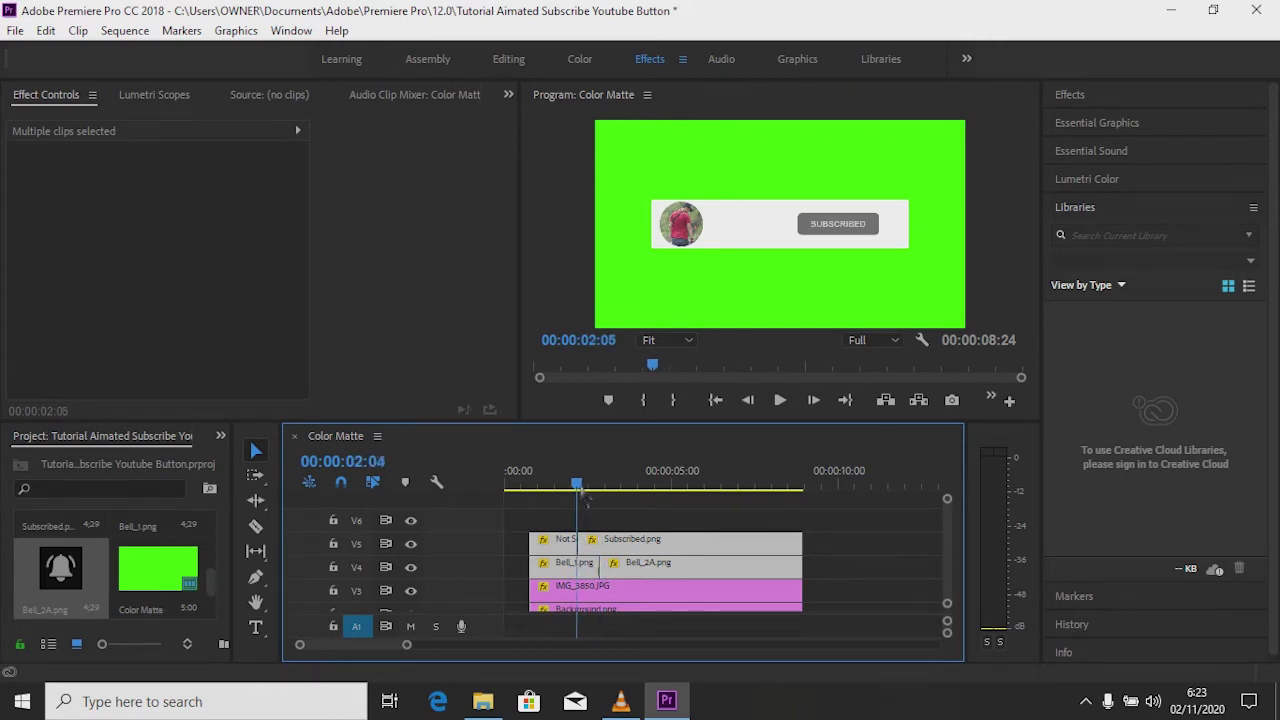
pyautogui.press('Right')
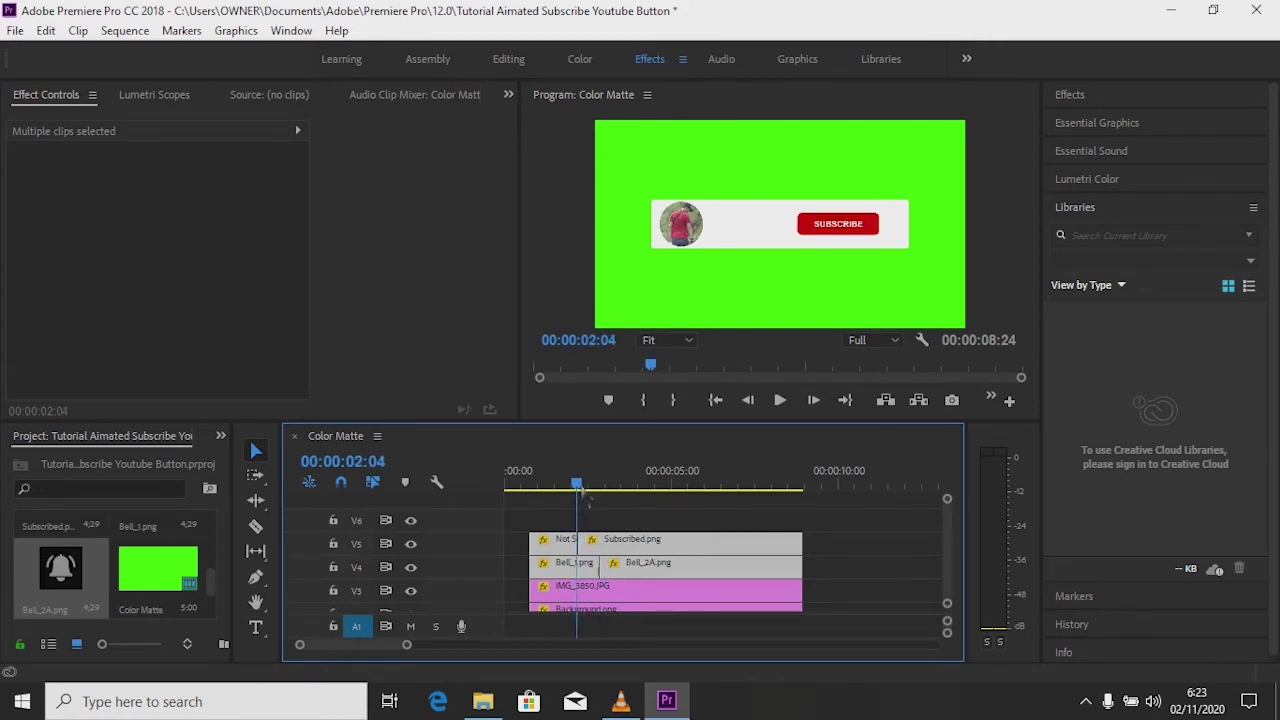
pyautogui.press('Right')
pyautogui.press('Right')
pyautogui.press('Left')
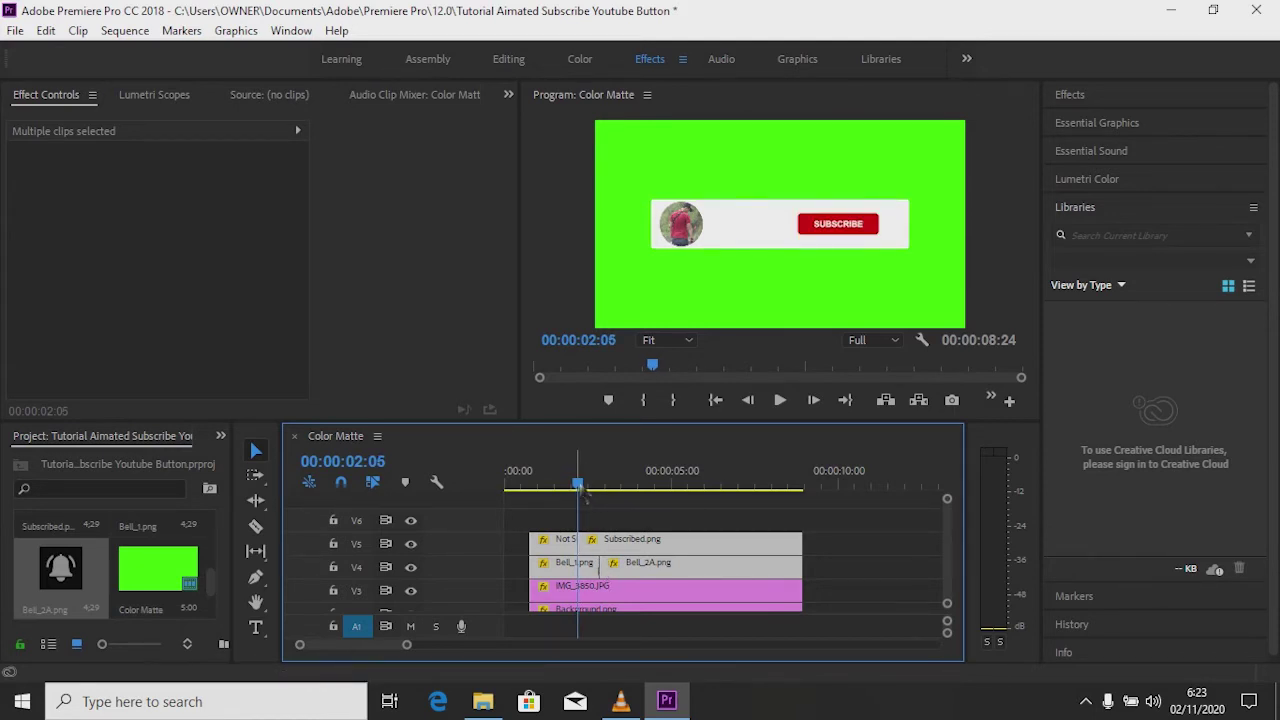
pyautogui.press('Right')
pyautogui.press('Right')
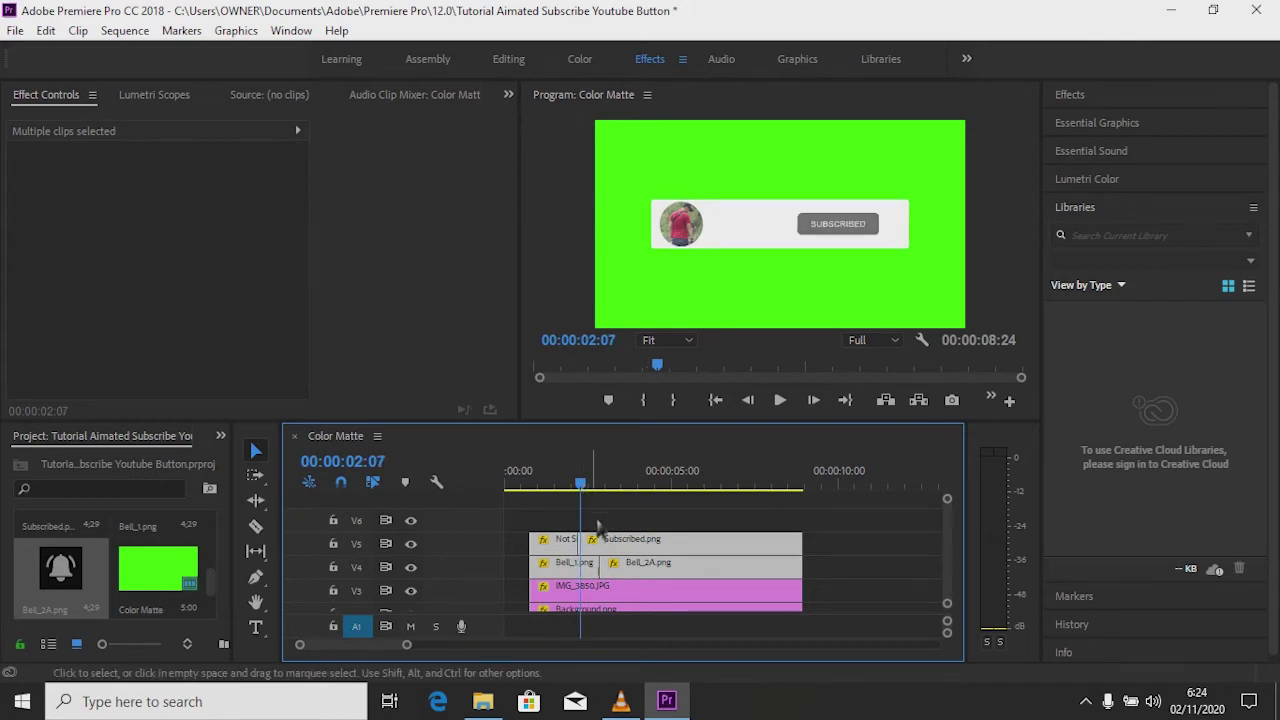
pyautogui.hotkey('ctrl', 'shift', 'a')
pyautogui.click(574, 568)
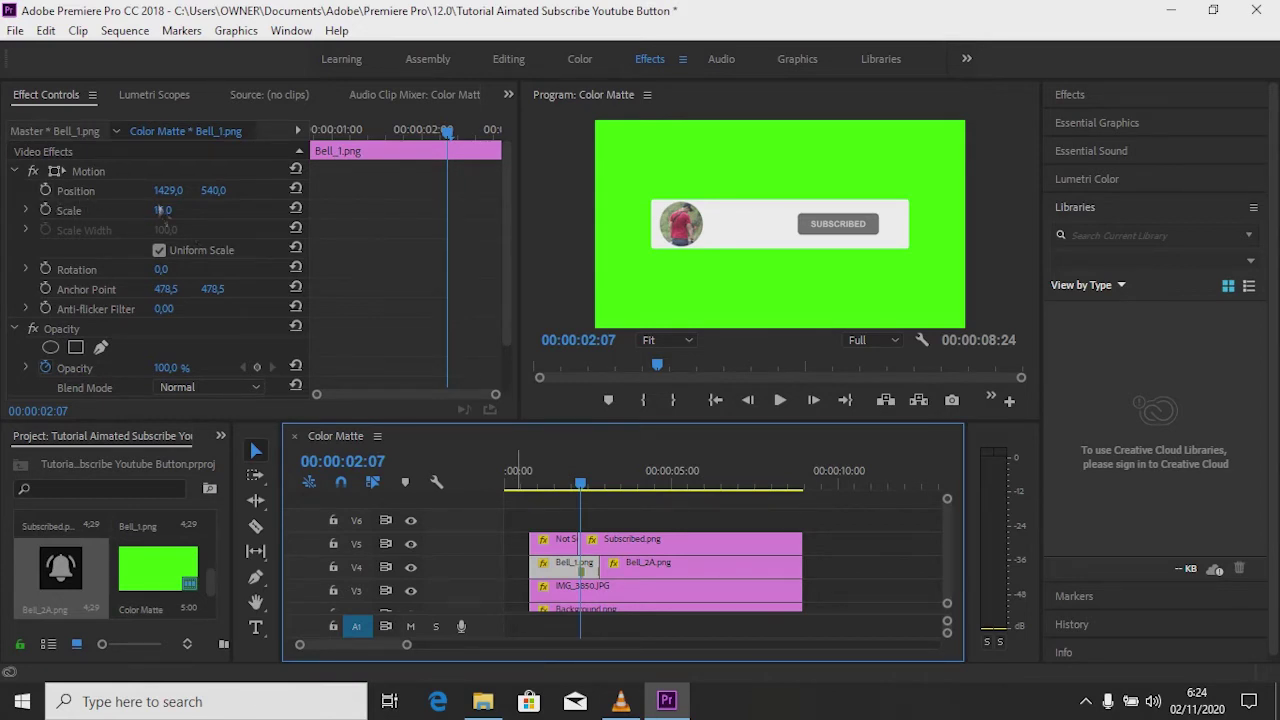
# Keyframe Bell_1.png's Position from X 1429 at 00:00:02:00 to X 1549 a few frames later
pyautogui.moveTo(447, 131); pyautogui.dragTo(316, 158)
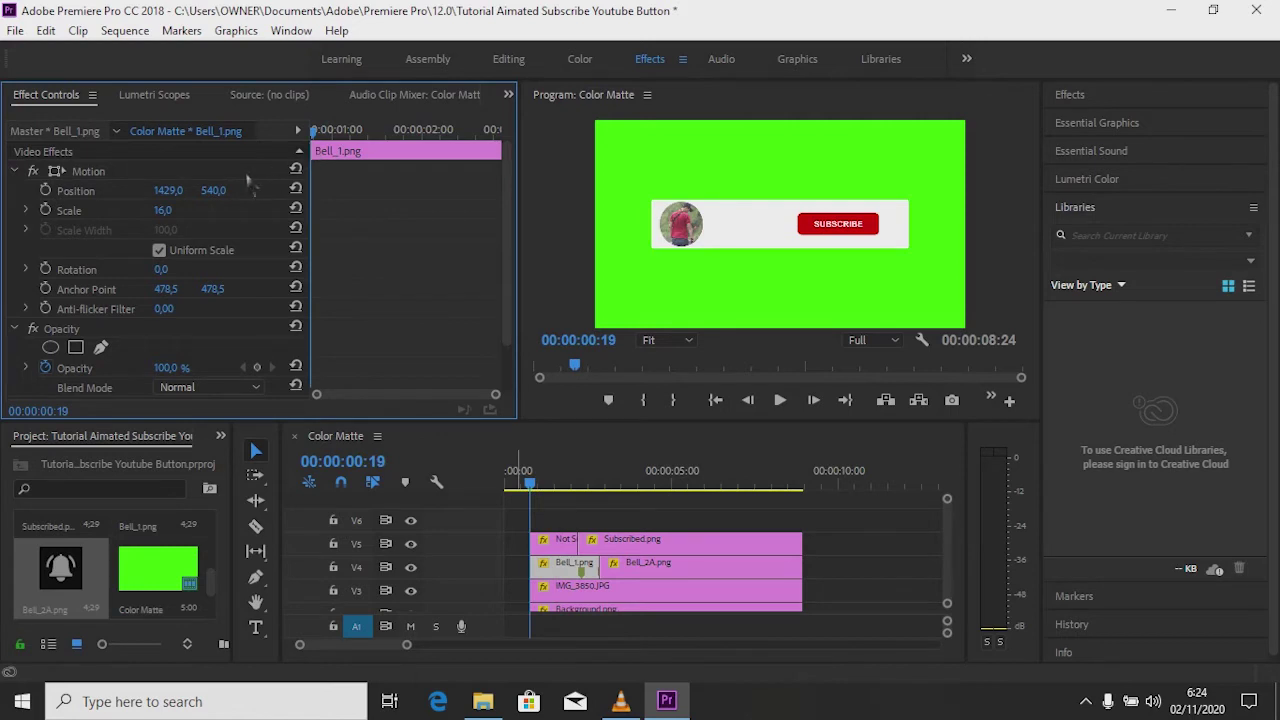
pyautogui.click(45, 190)
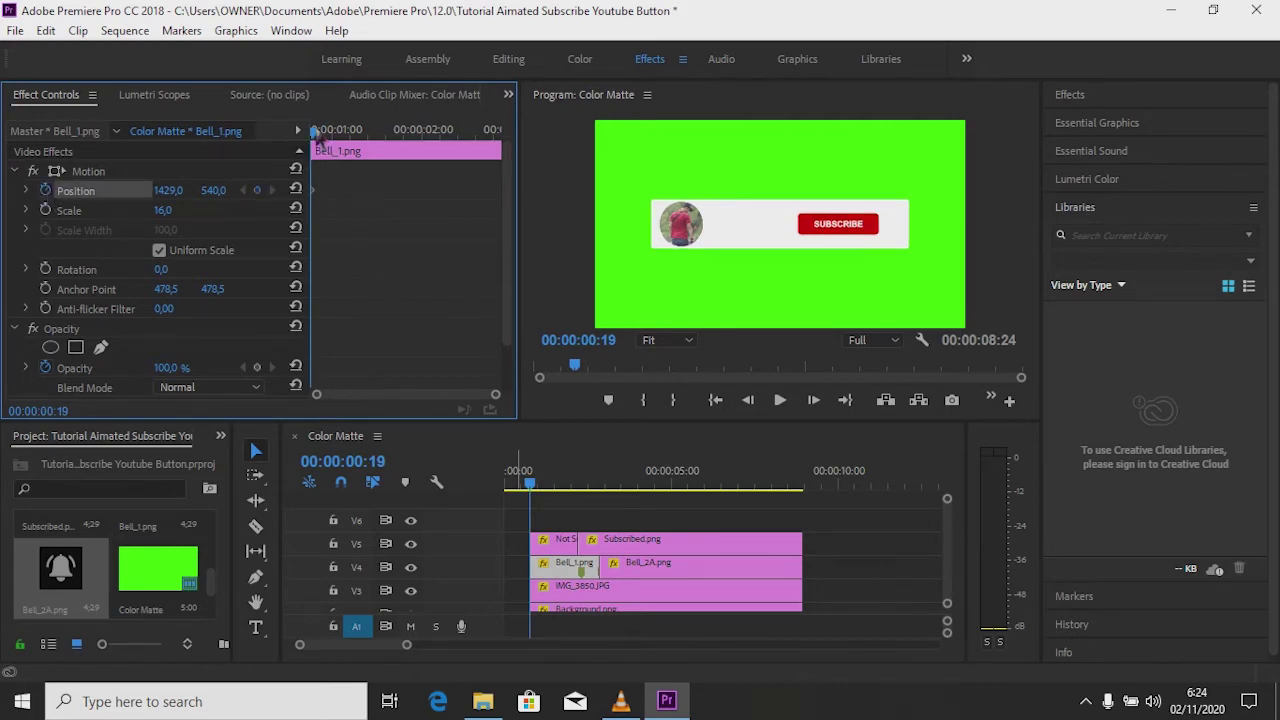
pyautogui.moveTo(316, 132); pyautogui.dragTo(433, 140)
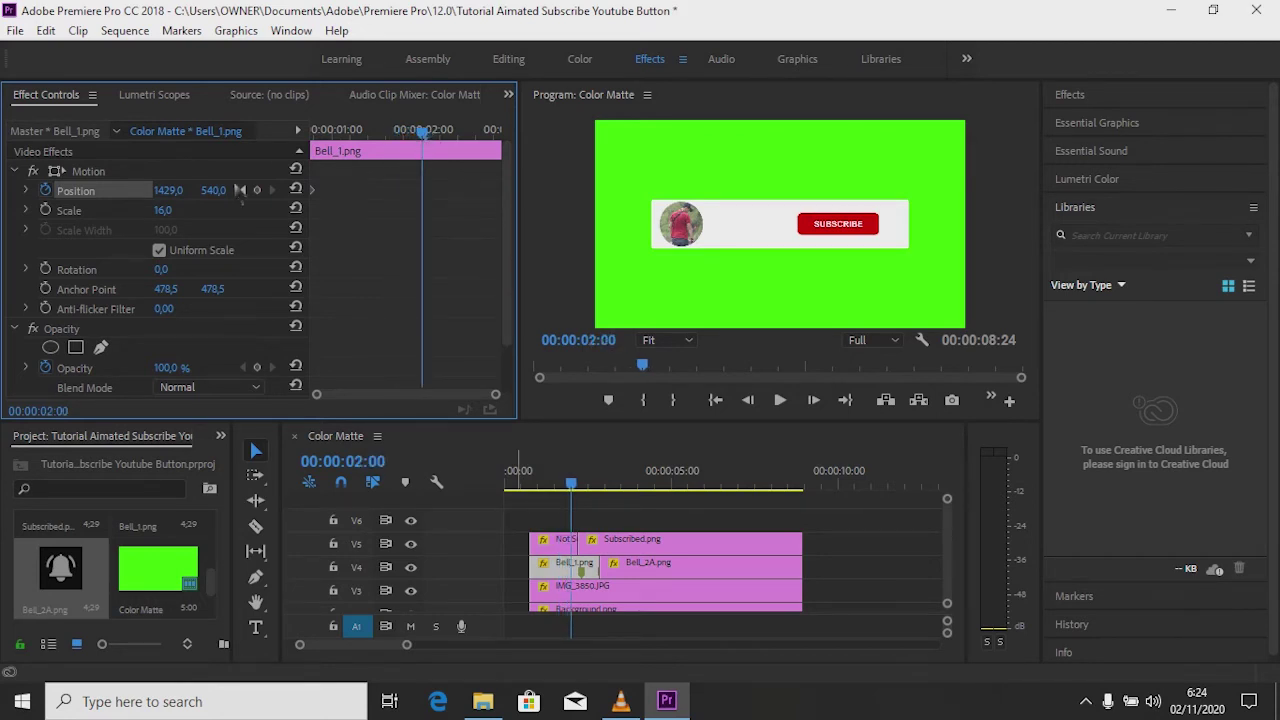
pyautogui.click(256, 189)
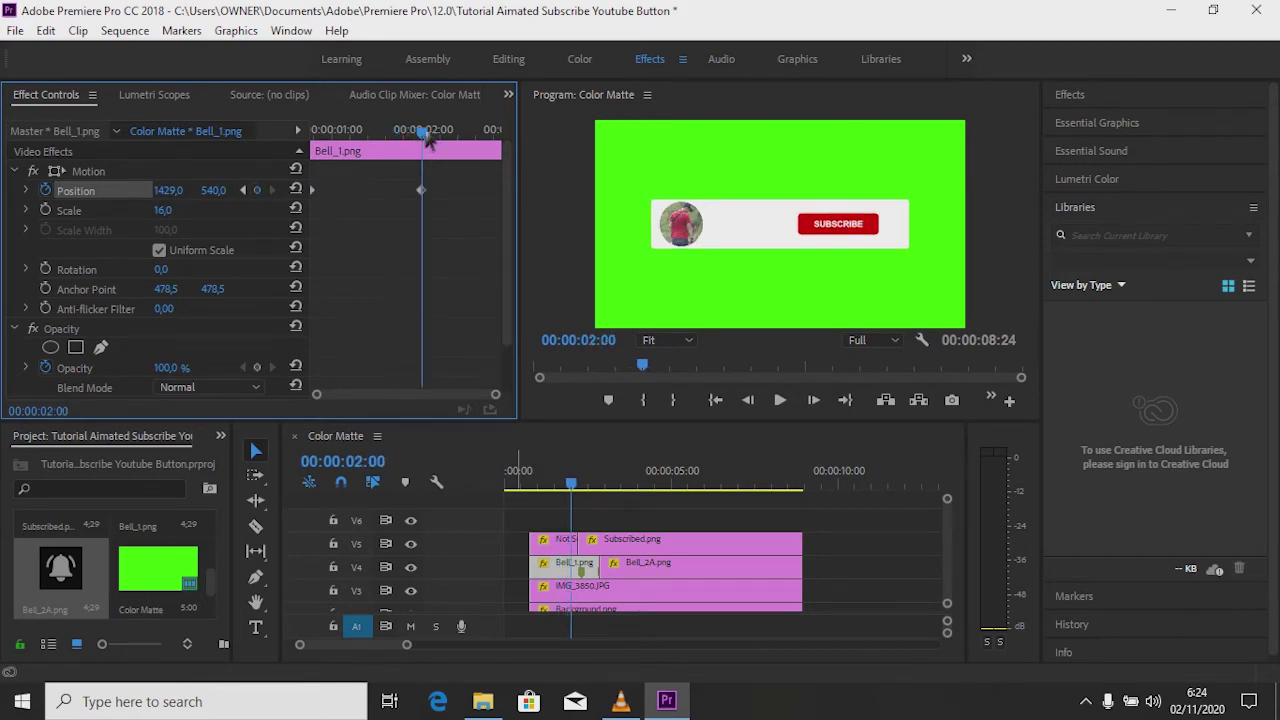
pyautogui.moveTo(423, 132); pyautogui.dragTo(453, 138)
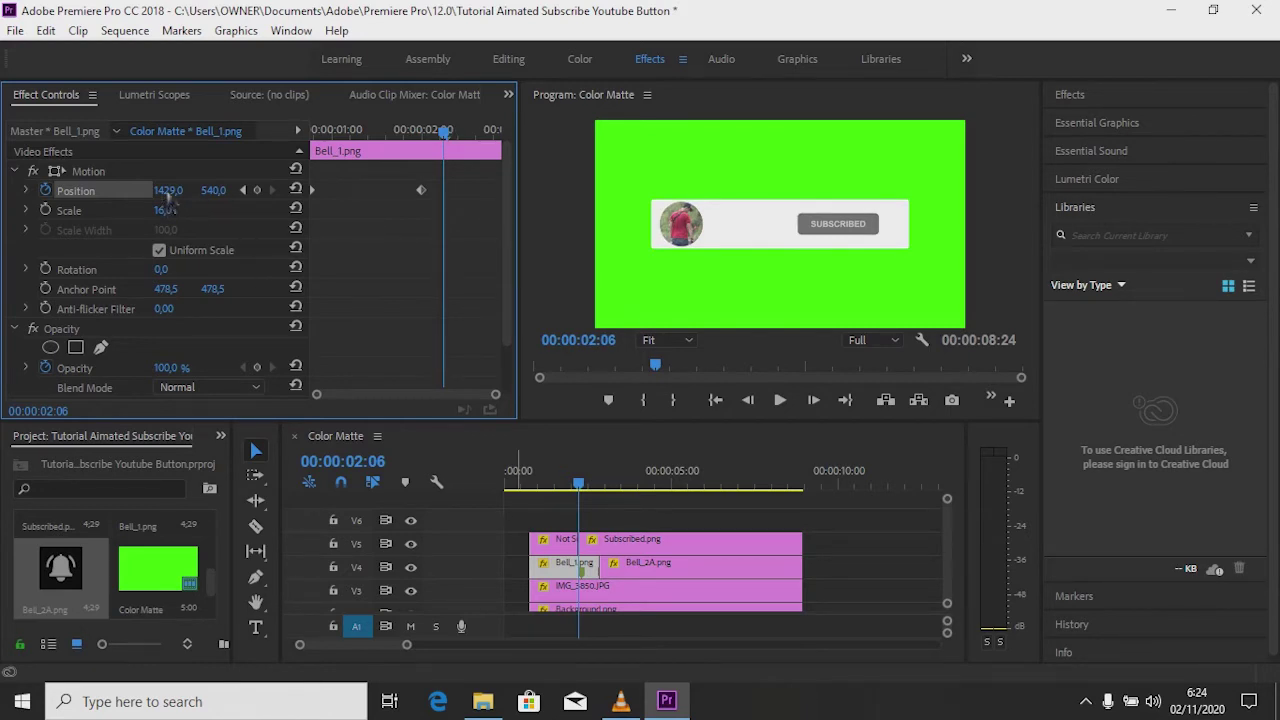
pyautogui.moveTo(168, 196); pyautogui.dragTo(198, 197)
pyautogui.click(180, 194)
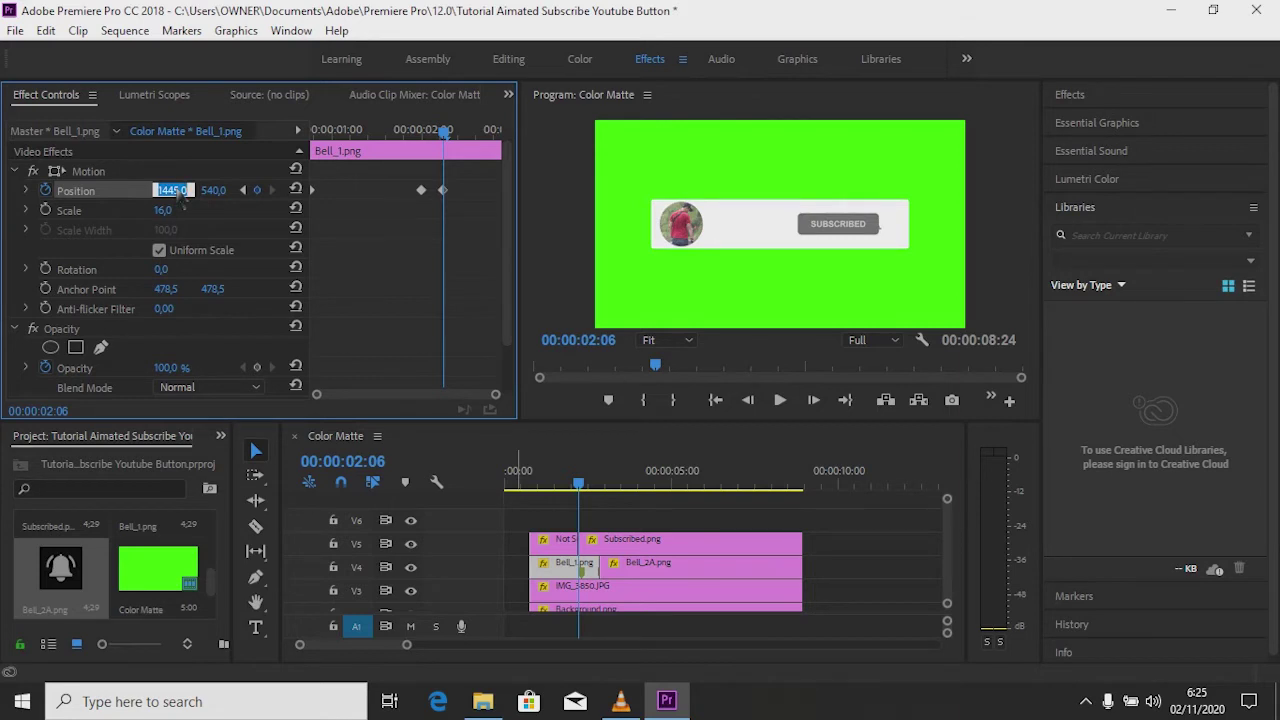
pyautogui.write('1549')
pyautogui.press('Return')
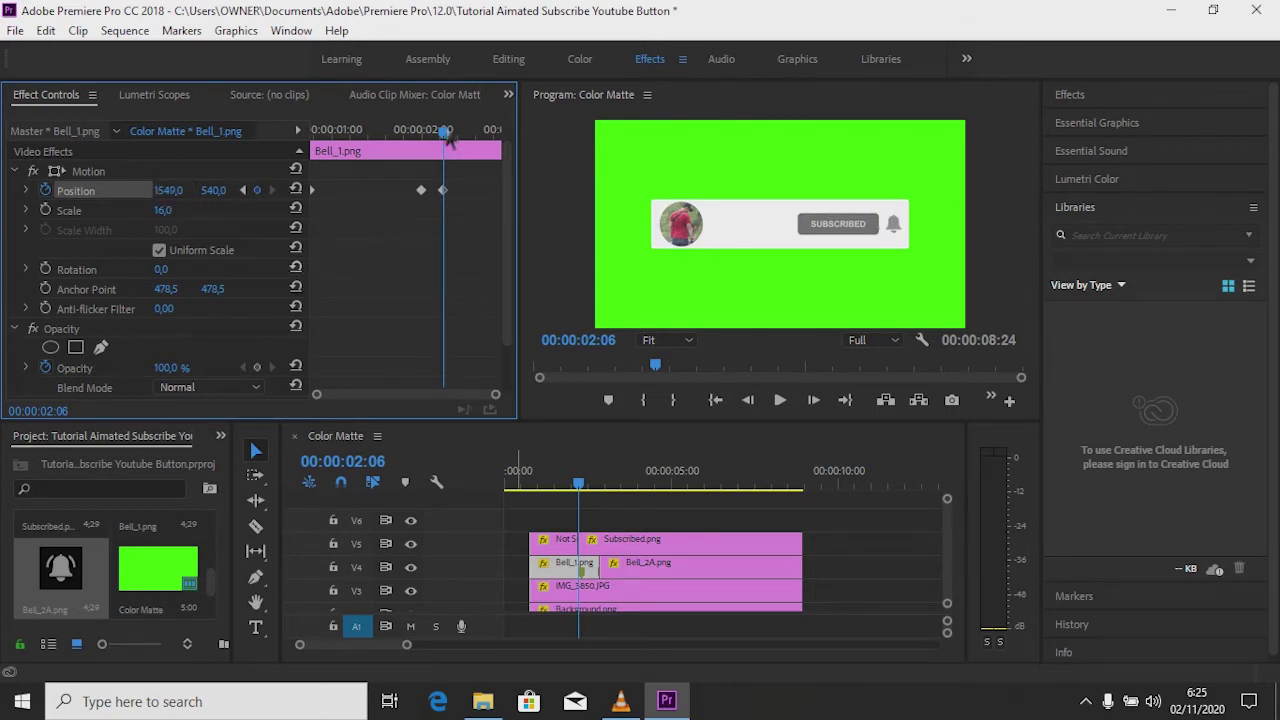
# Move the first keyframe later so the bell slides quickly, reaching 1549 at 00:00:02:14
pyautogui.click(436, 131)
pyautogui.moveTo(437, 133); pyautogui.dragTo(416, 131)
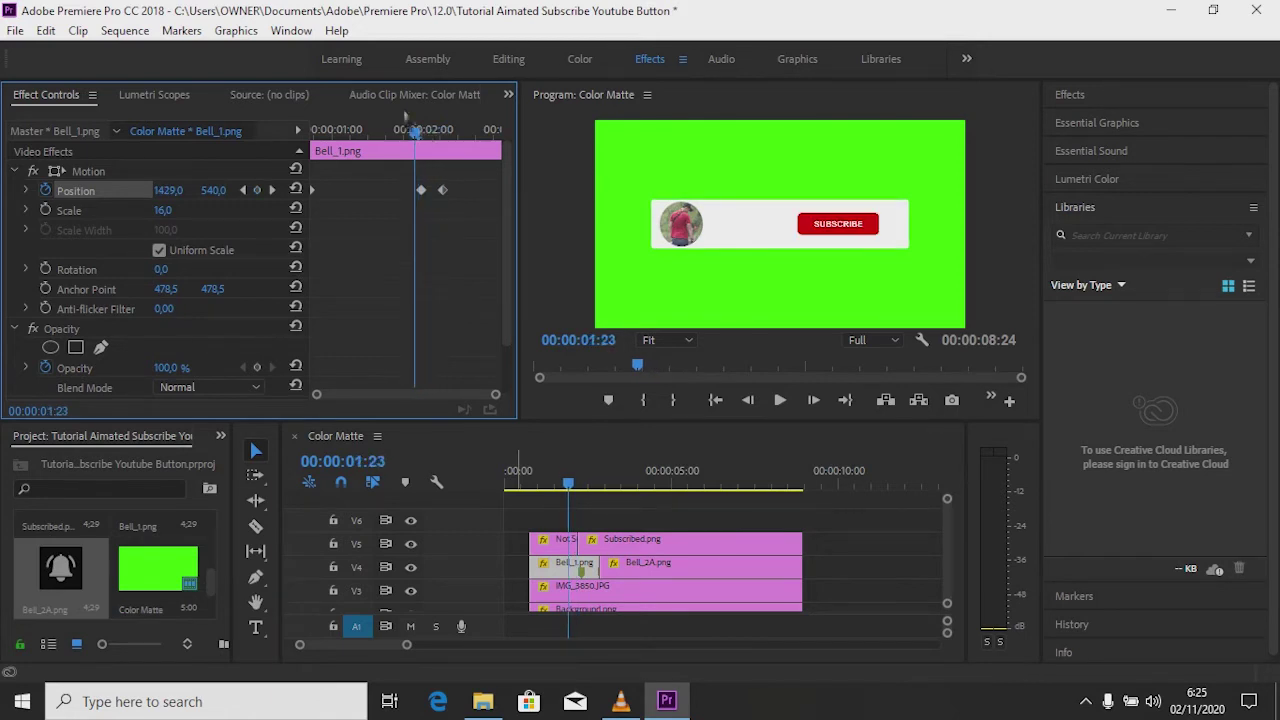
pyautogui.press('space')
pyautogui.press('space')
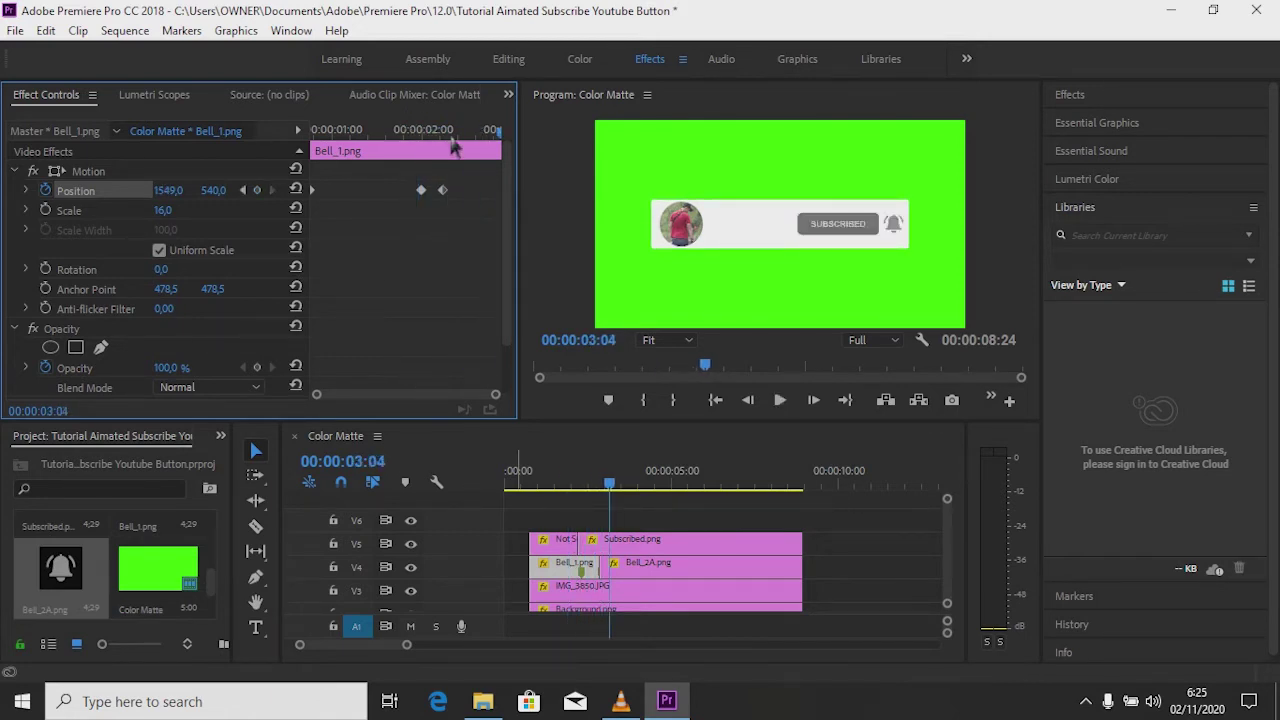
pyautogui.moveTo(498, 131)
pyautogui.mouseDown()
pyautogui.moveTo(430, 131)
pyautogui.moveTo(452, 141)
pyautogui.moveTo(424, 145)
pyautogui.moveTo(437, 145)
pyautogui.mouseUp()
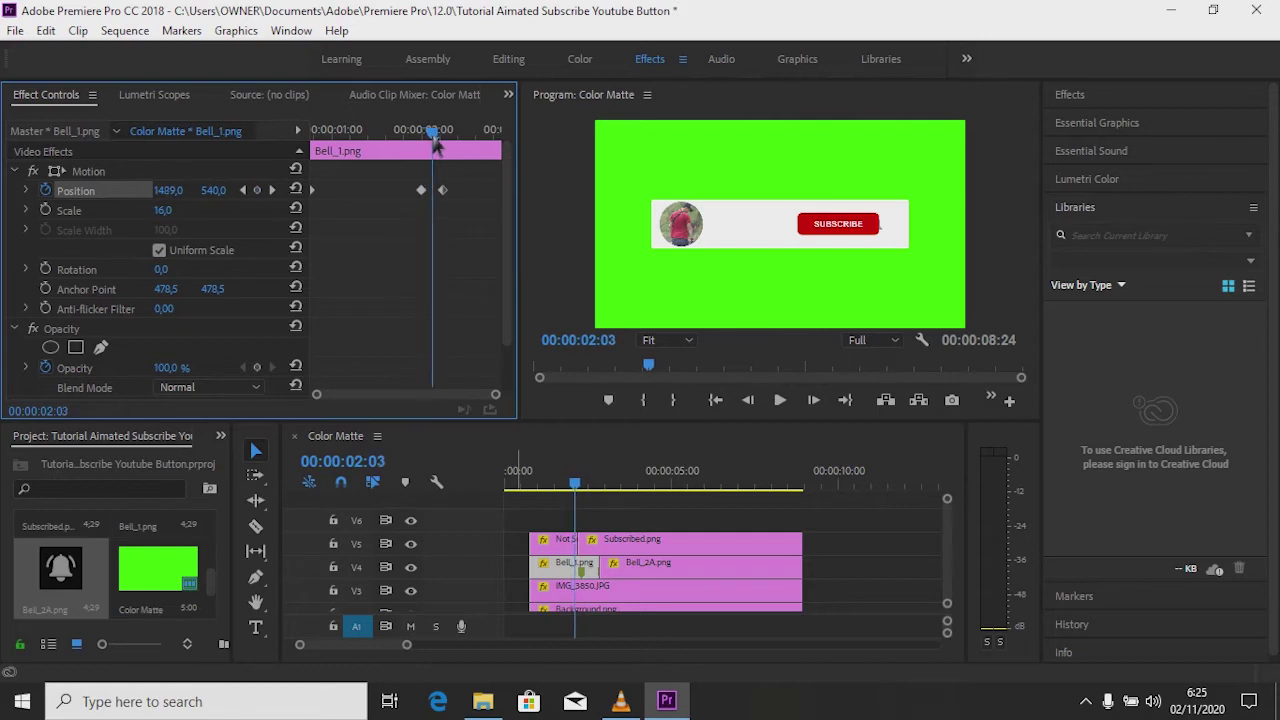
pyautogui.moveTo(421, 190); pyautogui.dragTo(432, 190)
pyautogui.moveTo(437, 143); pyautogui.dragTo(448, 141)
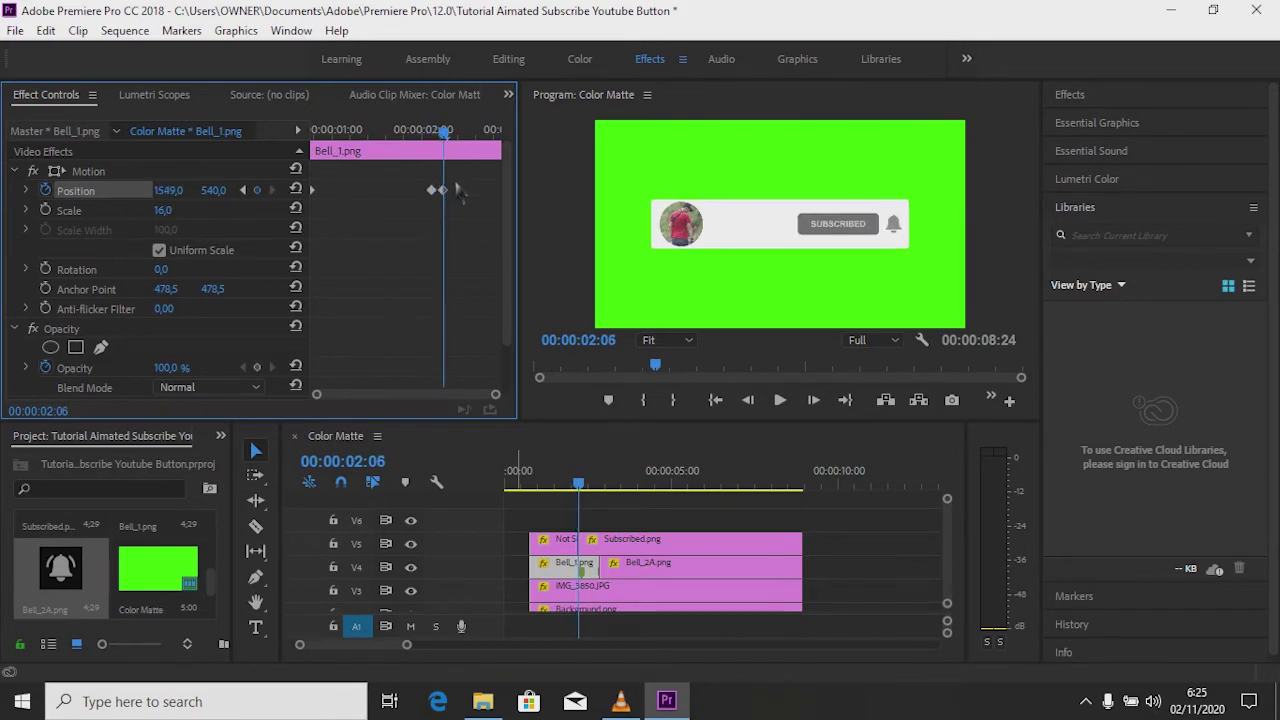
pyautogui.moveTo(433, 189); pyautogui.dragTo(450, 190)
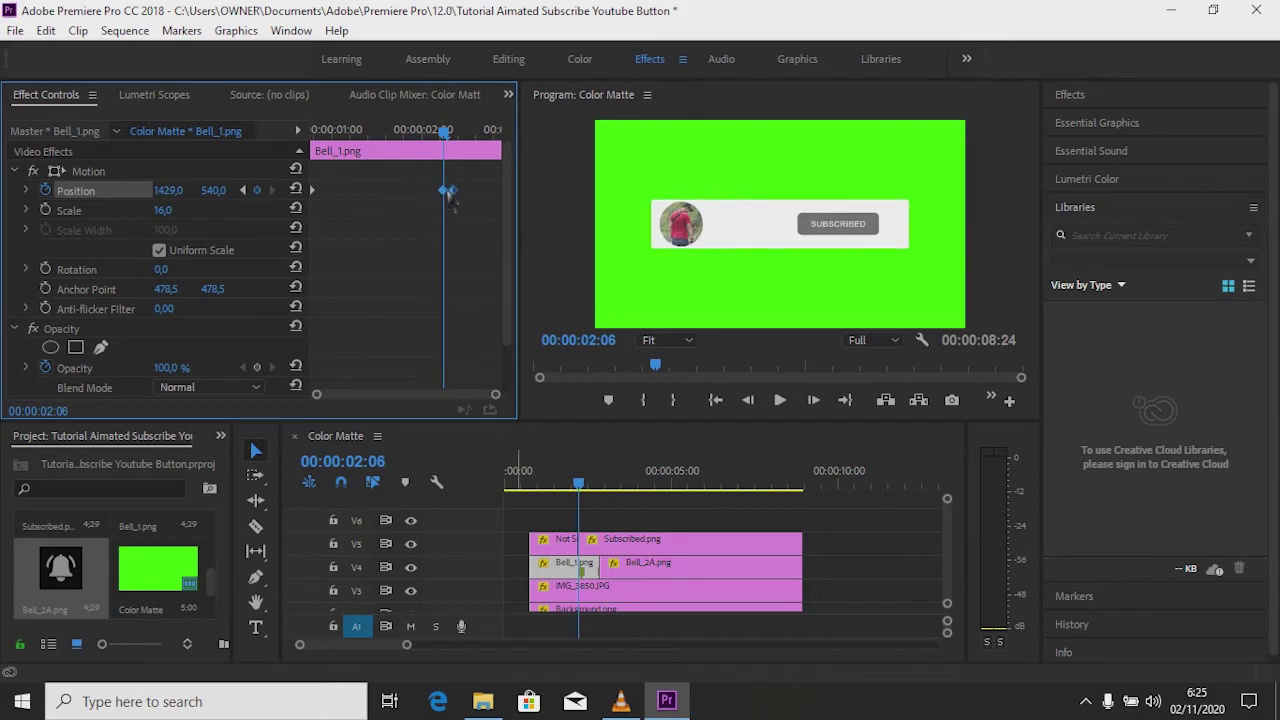
pyautogui.moveTo(446, 131); pyautogui.dragTo(460, 142)
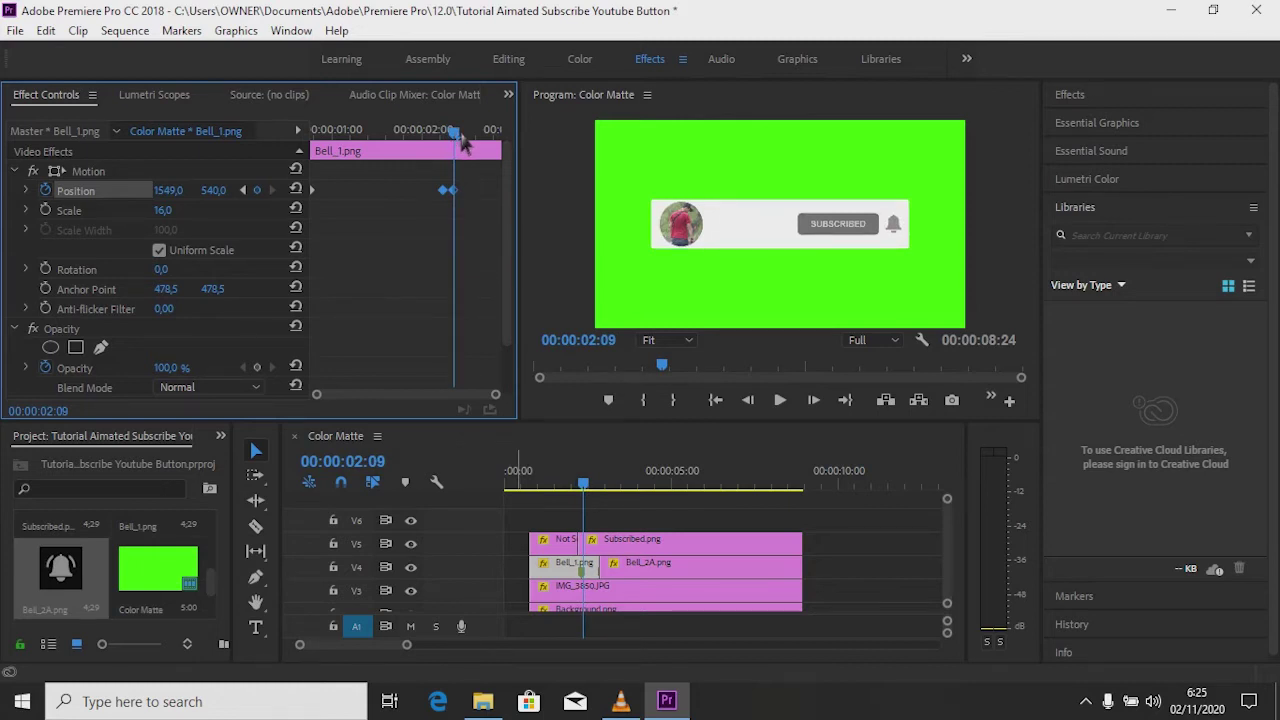
pyautogui.moveTo(458, 138); pyautogui.dragTo(482, 145)
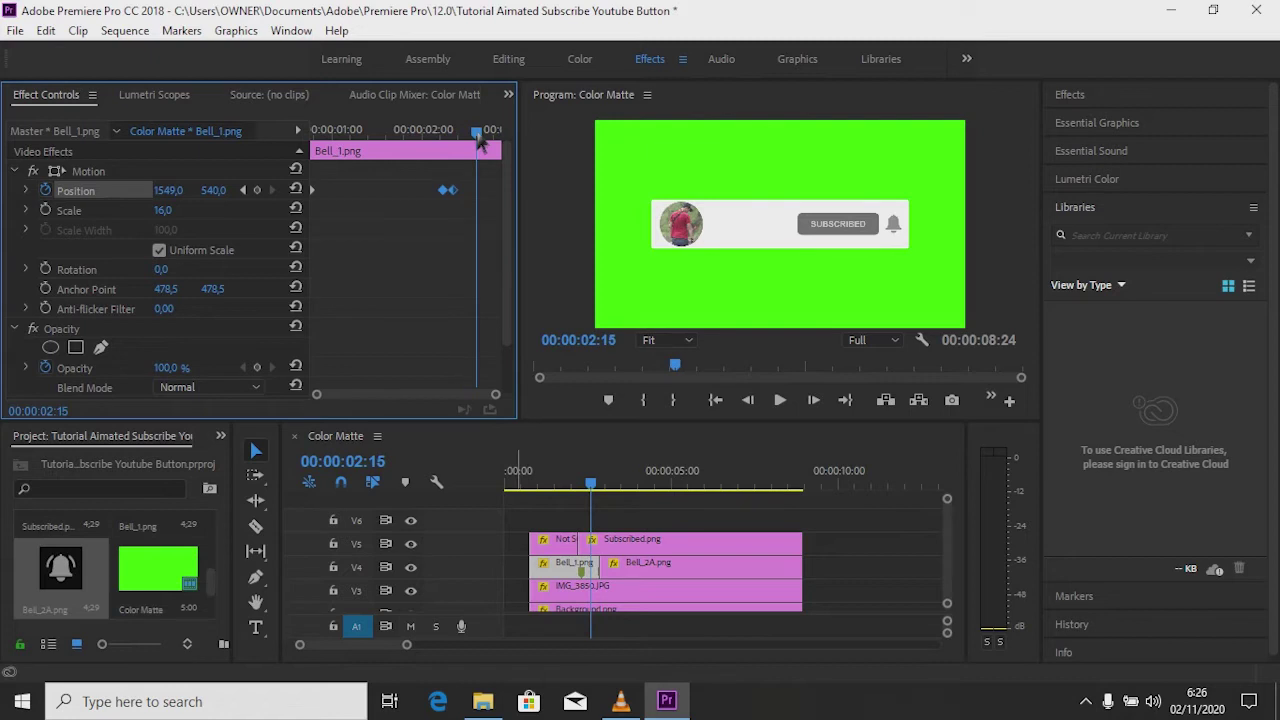
pyautogui.moveTo(481, 145); pyautogui.dragTo(485, 143)
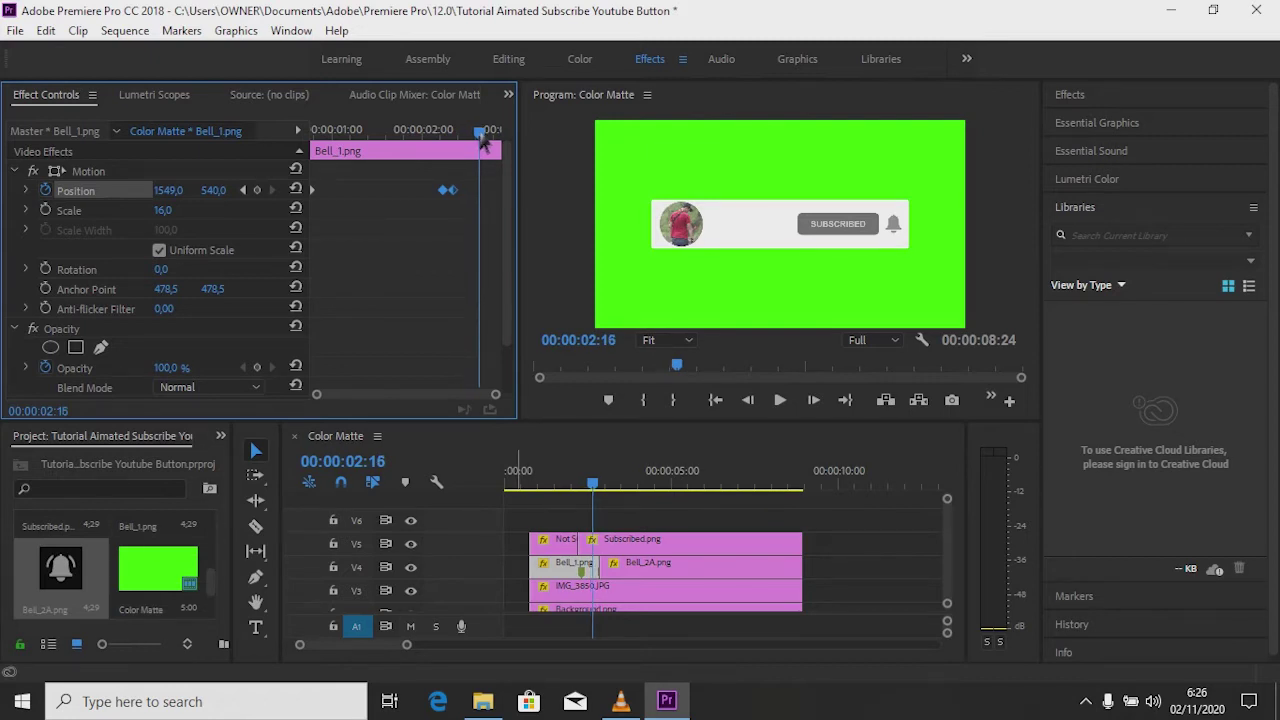
pyautogui.click(600, 583)
# Trim the end of the Bell_1.png clip
pyautogui.moveTo(600, 583)
pyautogui.mouseDown()
pyautogui.moveTo(598, 524)
pyautogui.moveTo(579, 487)
pyautogui.moveTo(600, 500)
pyautogui.mouseUp()
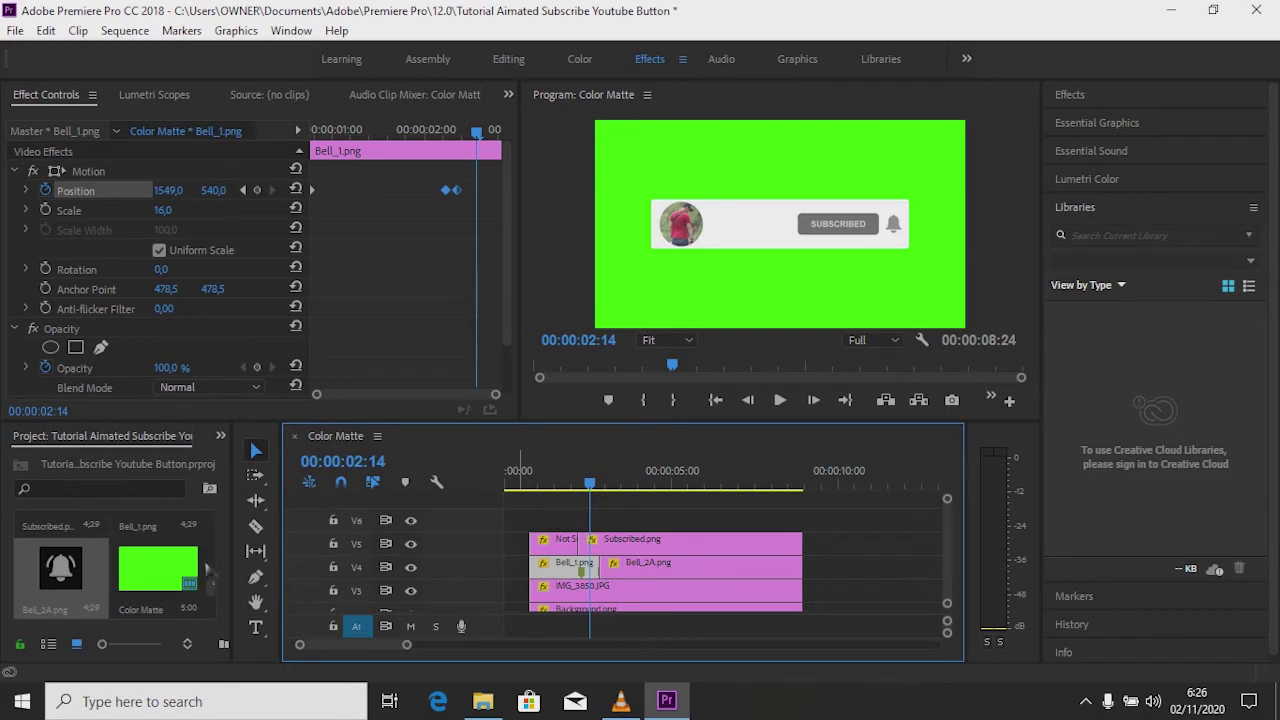
pyautogui.scroll(2, 213, 570)
pyautogui.scroll(-2, 147, 573)
pyautogui.scroll(-2, 147, 573)
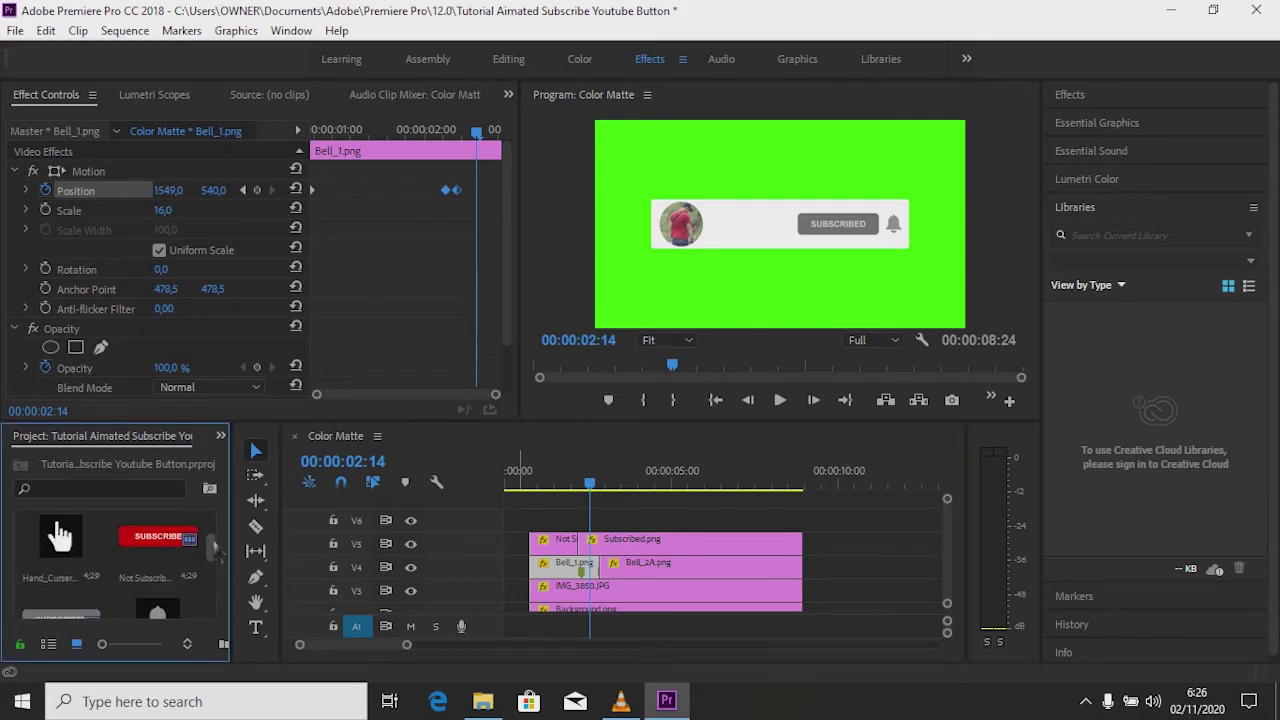
pyautogui.scroll(-2, 147, 573)
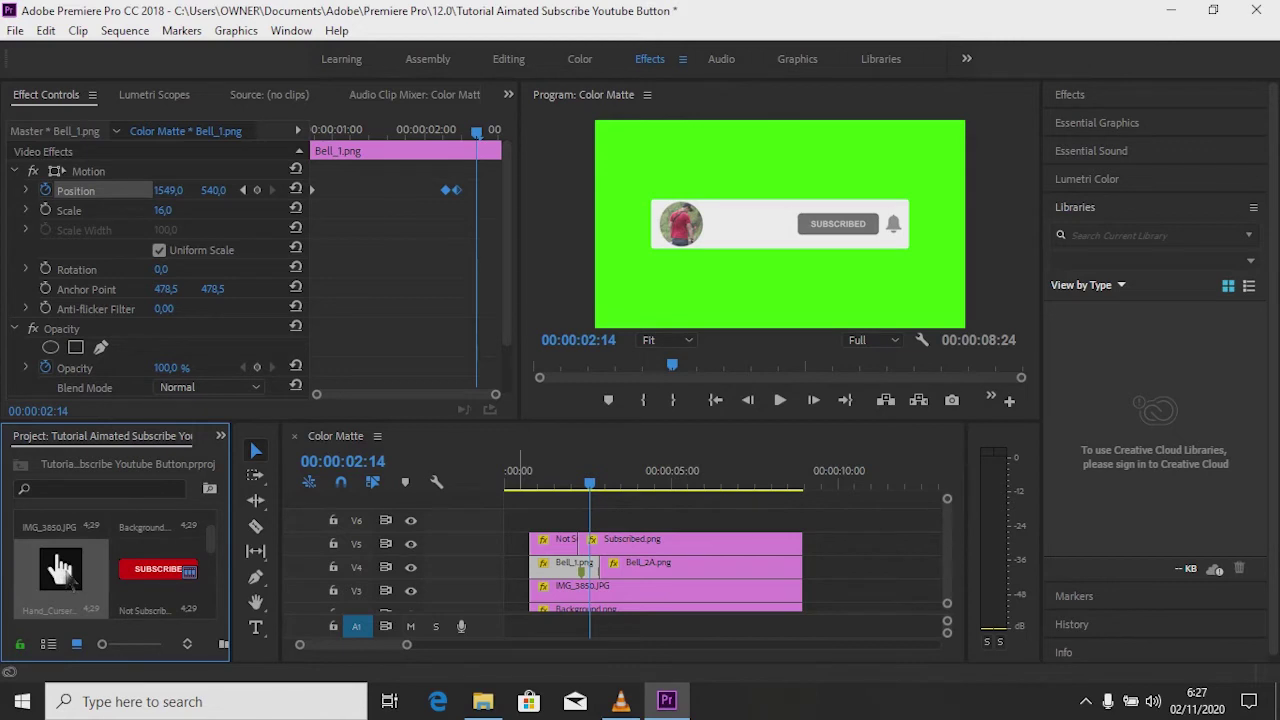
# Place Hand_Cursor.png on V6, extended to match the length of the other clips
pyautogui.moveTo(60, 568); pyautogui.dragTo(535, 516)
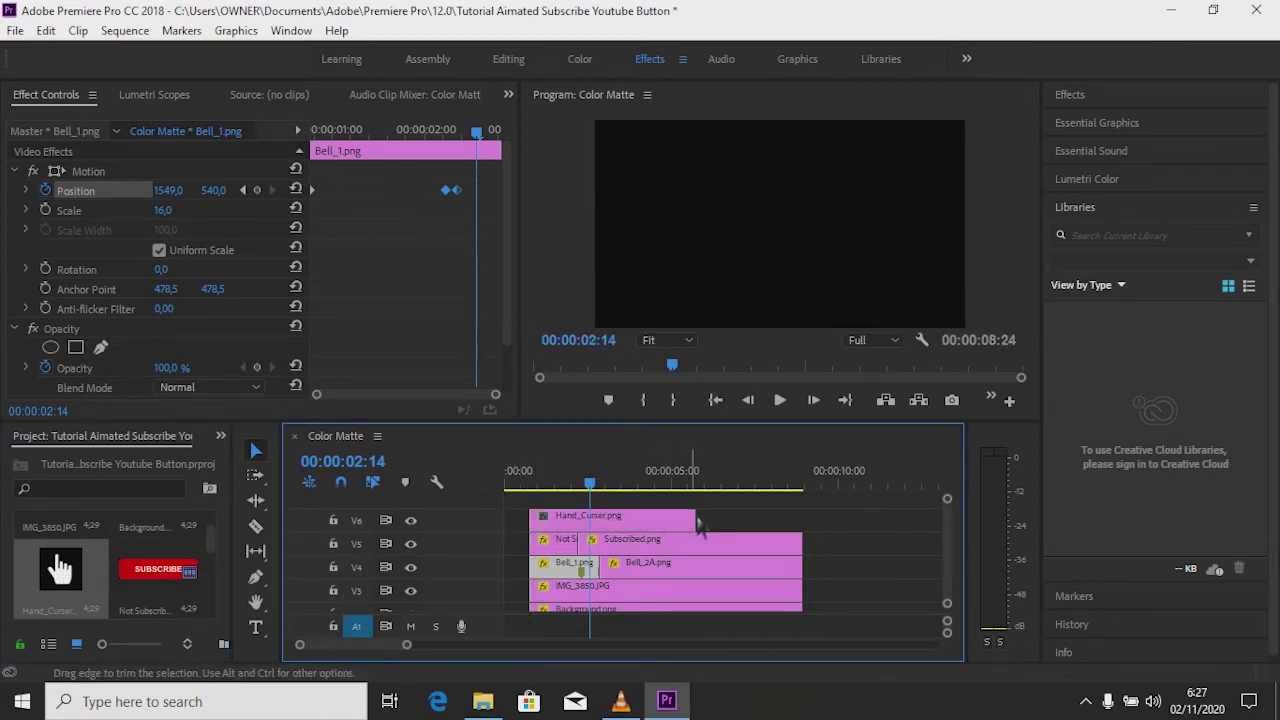
pyautogui.moveTo(697, 522); pyautogui.dragTo(806, 522)
pyautogui.click(754, 529)
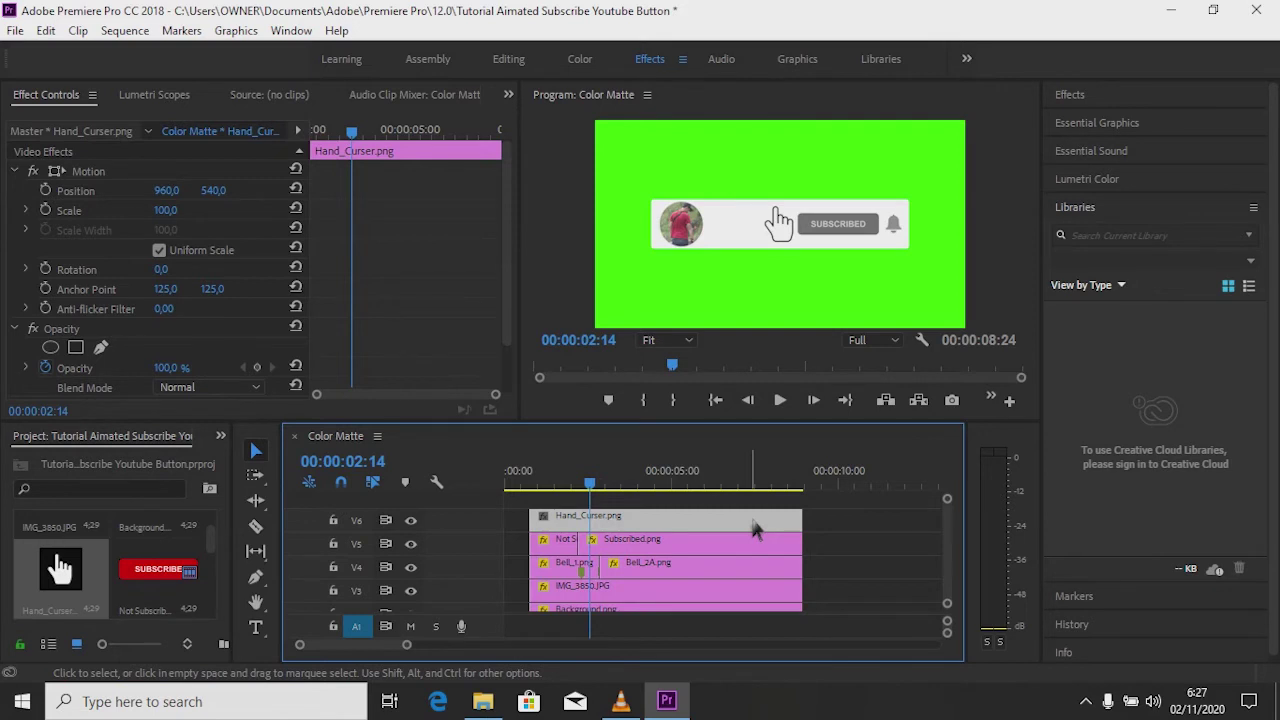
# Scale the hand cursor to 70 and position it over the SUBSCRIBED button at 1272, 602
pyautogui.click(180, 211)
pyautogui.write('70')
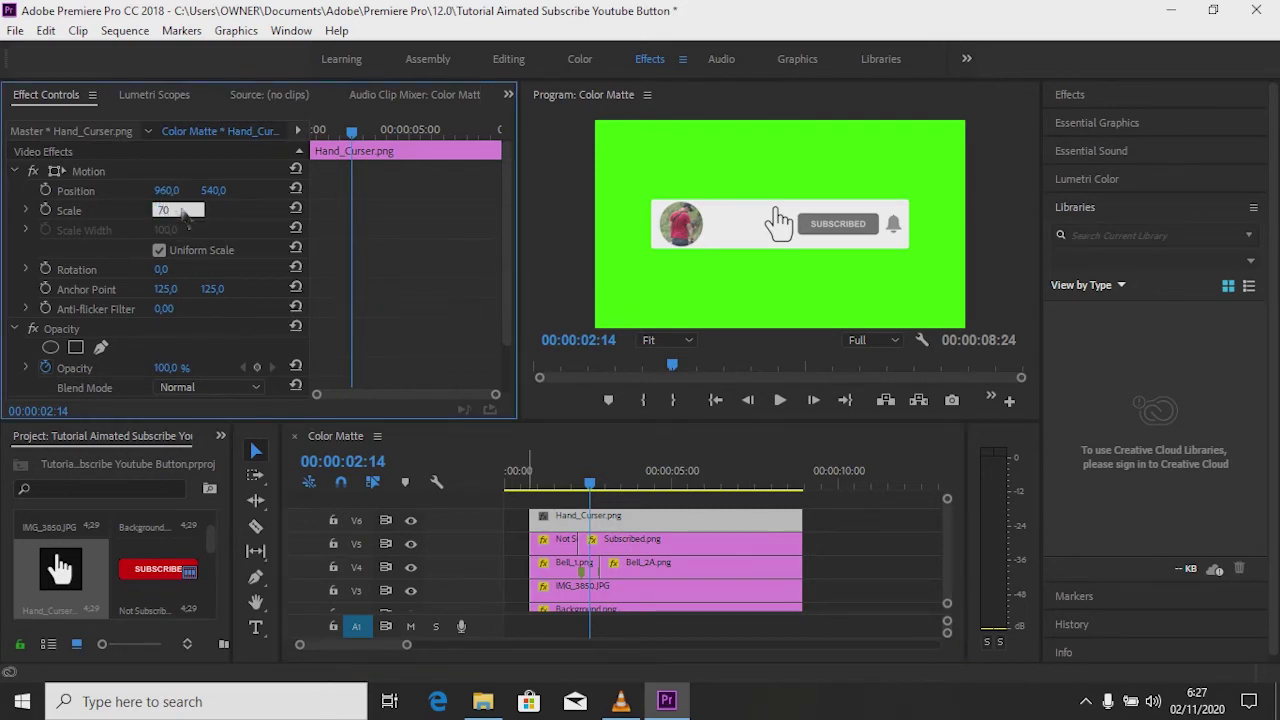
pyautogui.press('Return')
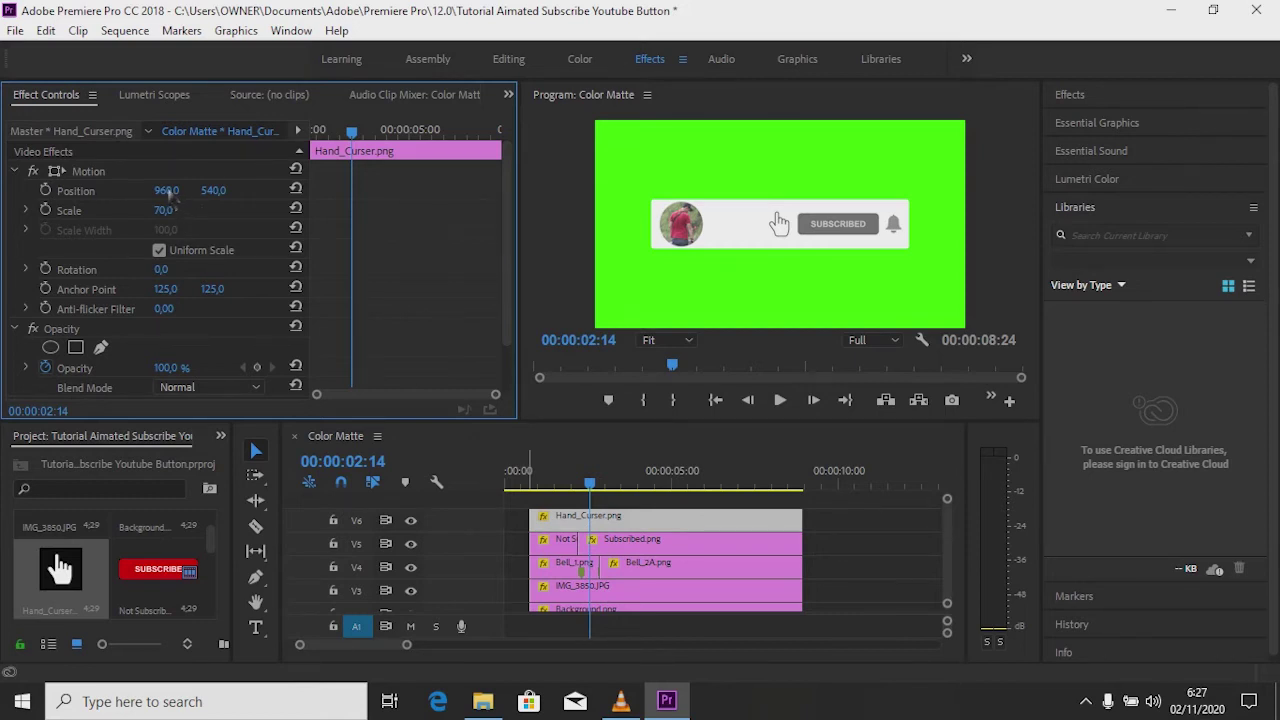
pyautogui.moveTo(166, 190); pyautogui.dragTo(466, 210)
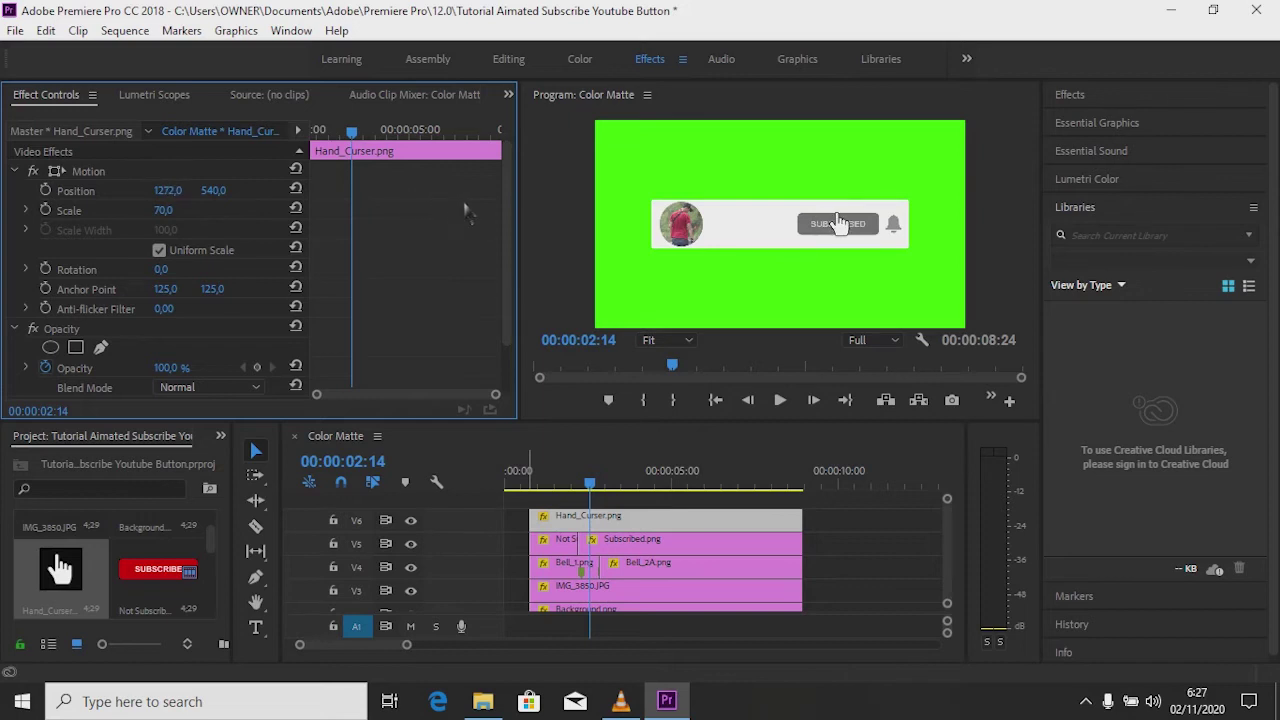
pyautogui.moveTo(213, 195); pyautogui.dragTo(276, 200)
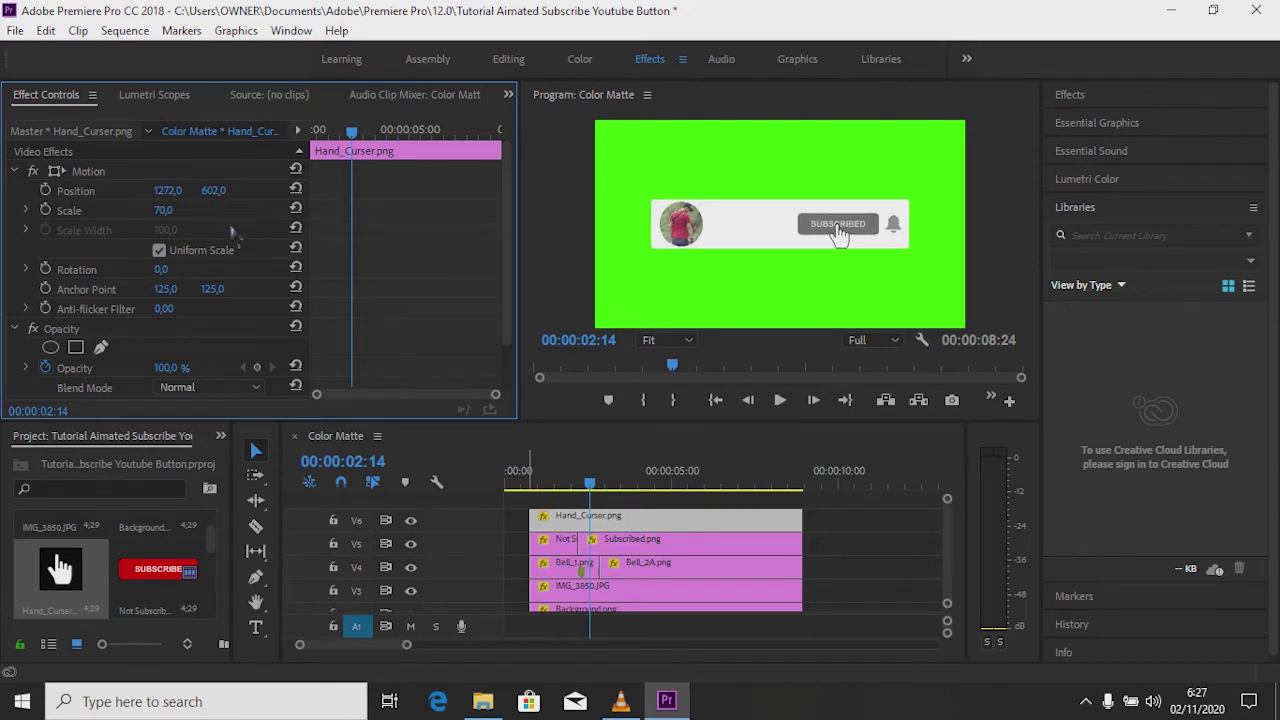
# At 00:00:00:19, move the hand off-screen to Y 1153 and set a Position keyframe
pyautogui.moveTo(352, 135); pyautogui.dragTo(306, 140)
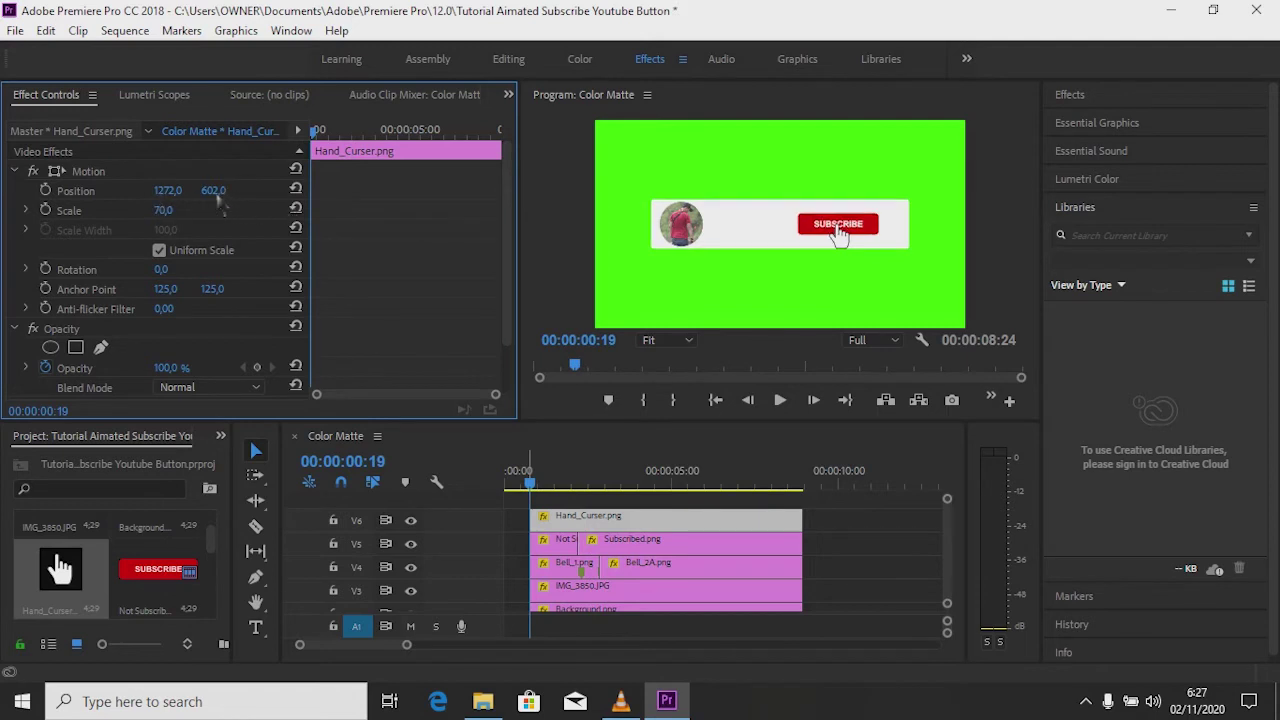
pyautogui.moveTo(216, 195); pyautogui.dragTo(592, 258)
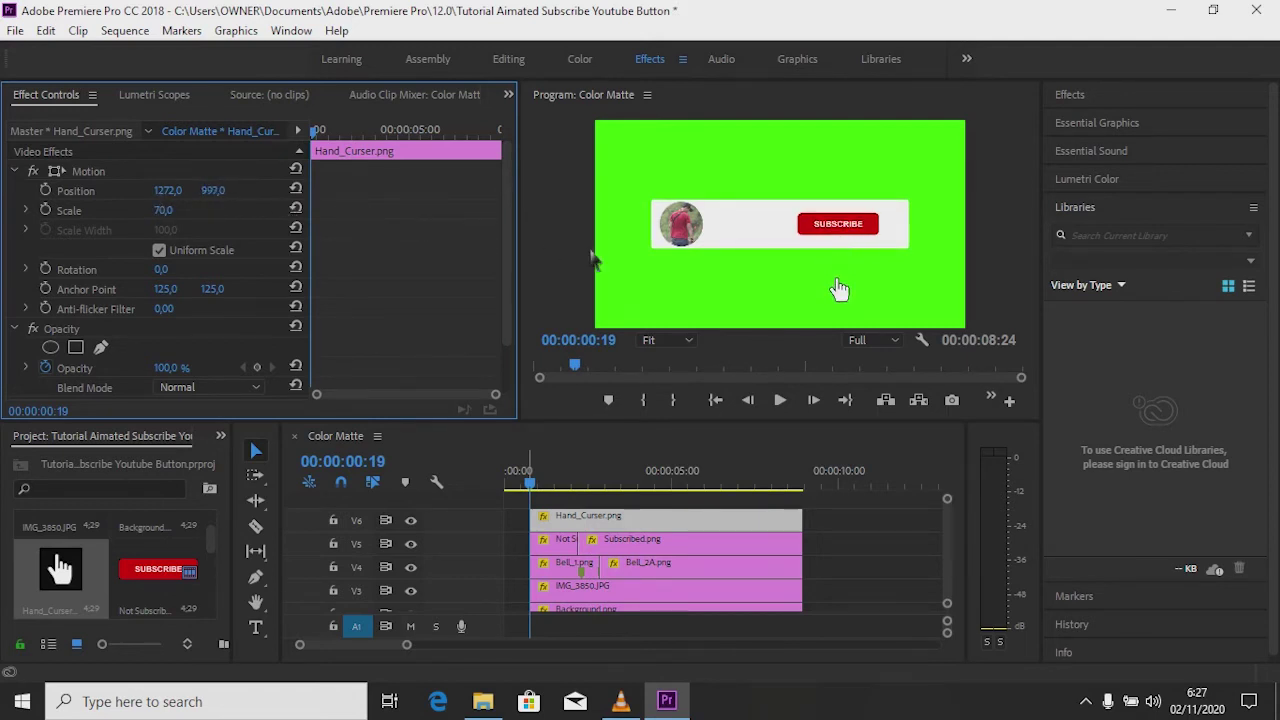
pyautogui.moveTo(592, 258); pyautogui.dragTo(745, 262)
pyautogui.click(45, 190)
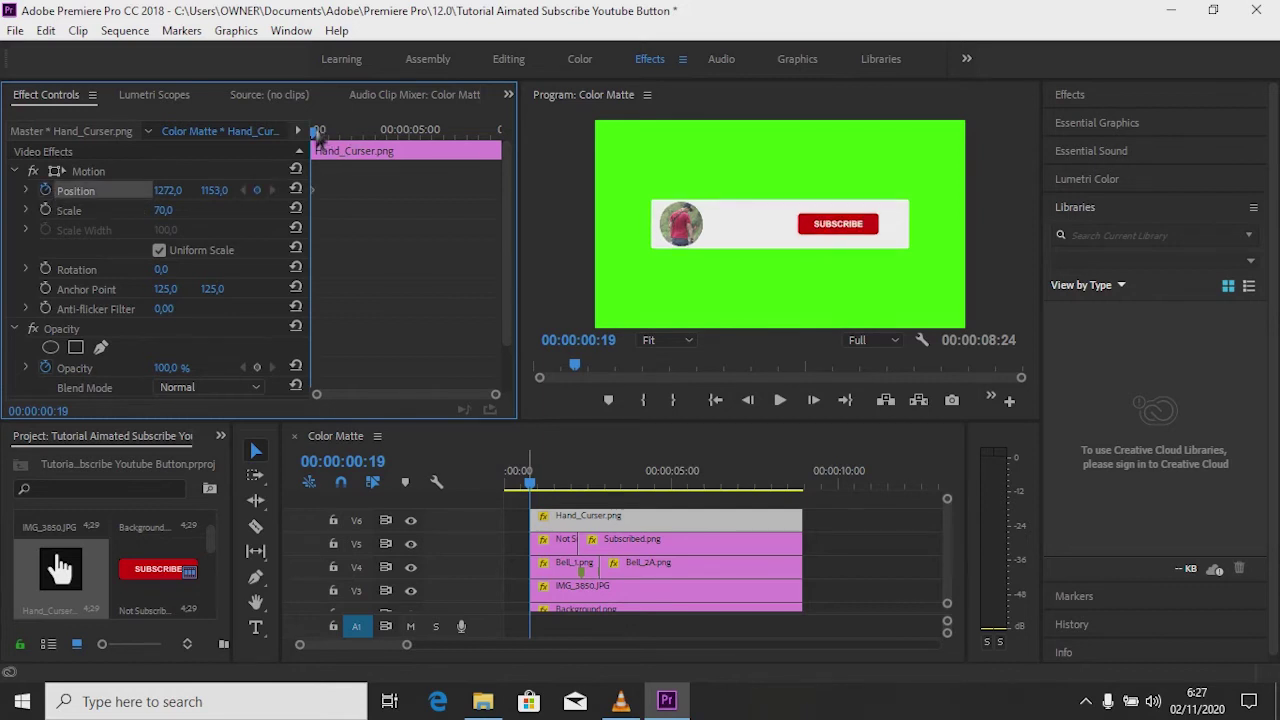
# Add a Position keyframe bringing the hand up to Y 602 on the SUBSCRIBE button
pyautogui.moveTo(318, 140)
pyautogui.mouseDown()
pyautogui.moveTo(350, 140)
pyautogui.moveTo(337, 138)
pyautogui.mouseUp()
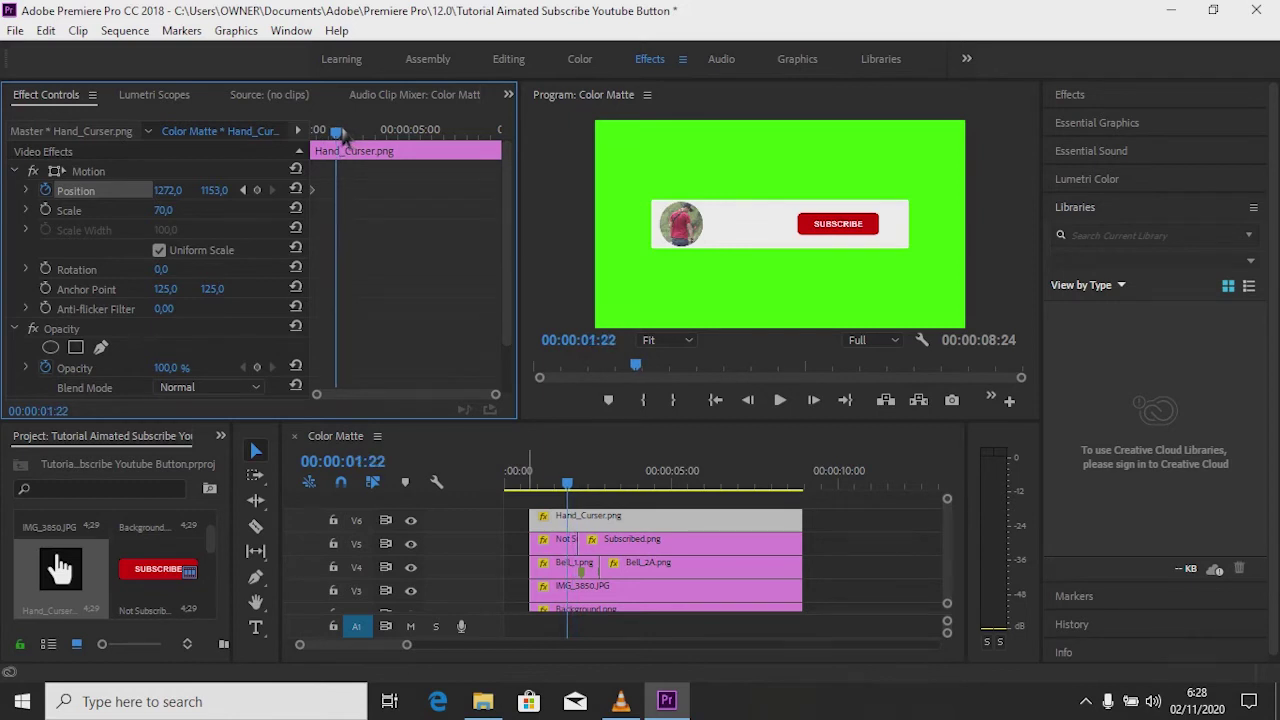
pyautogui.click(256, 189)
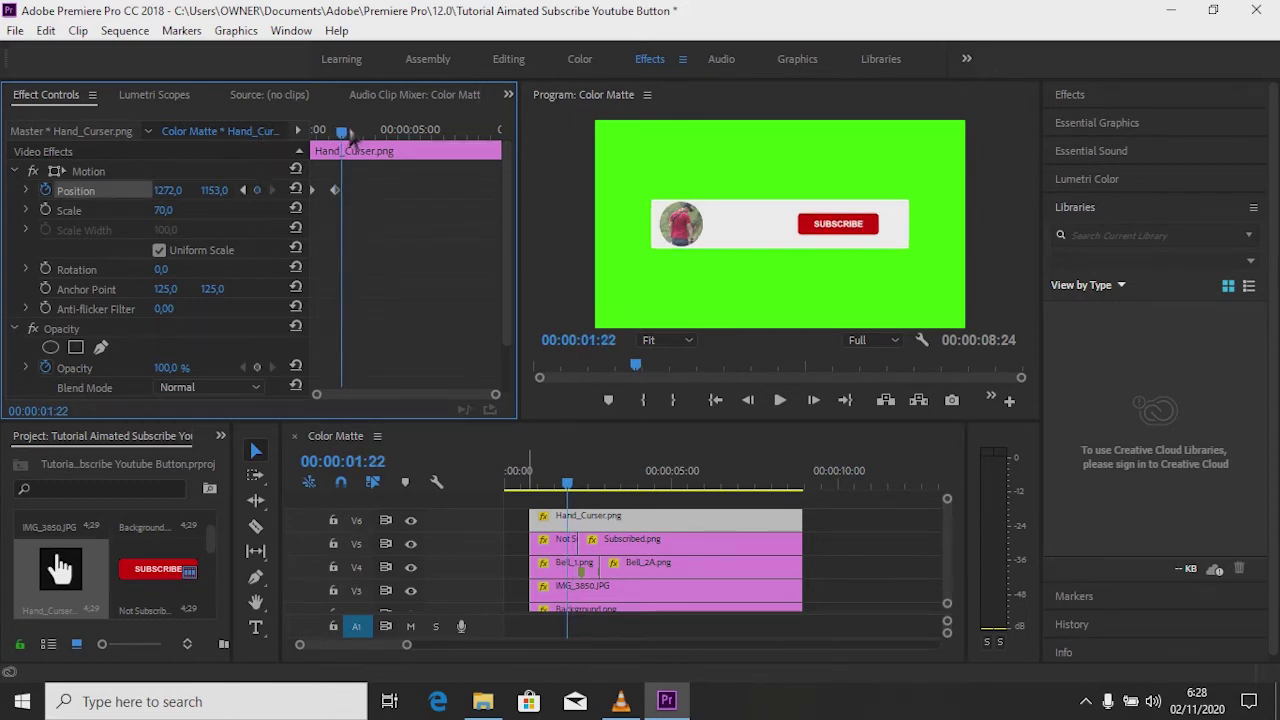
pyautogui.press('Right')
pyautogui.press('Right')
pyautogui.press('Right')
pyautogui.press('Right')
pyautogui.press('Right')
pyautogui.press('Right')
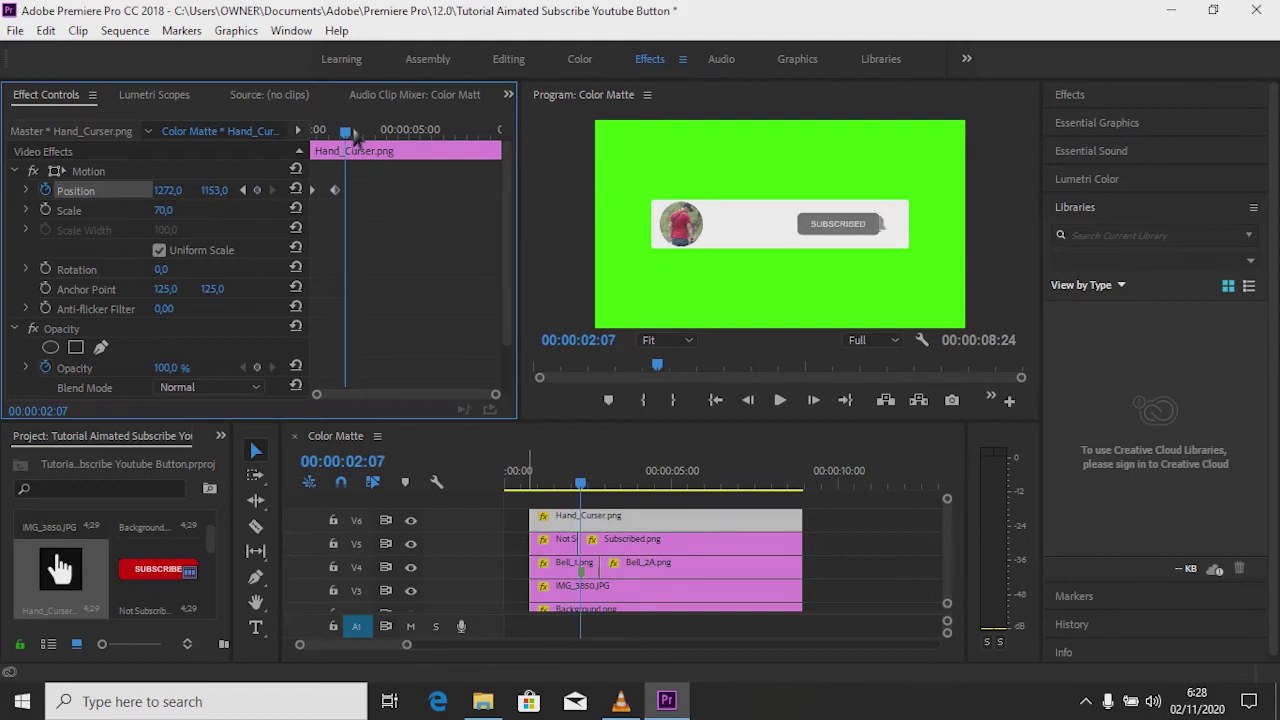
pyautogui.press('Left')
pyautogui.press('Left')
pyautogui.press('Left')
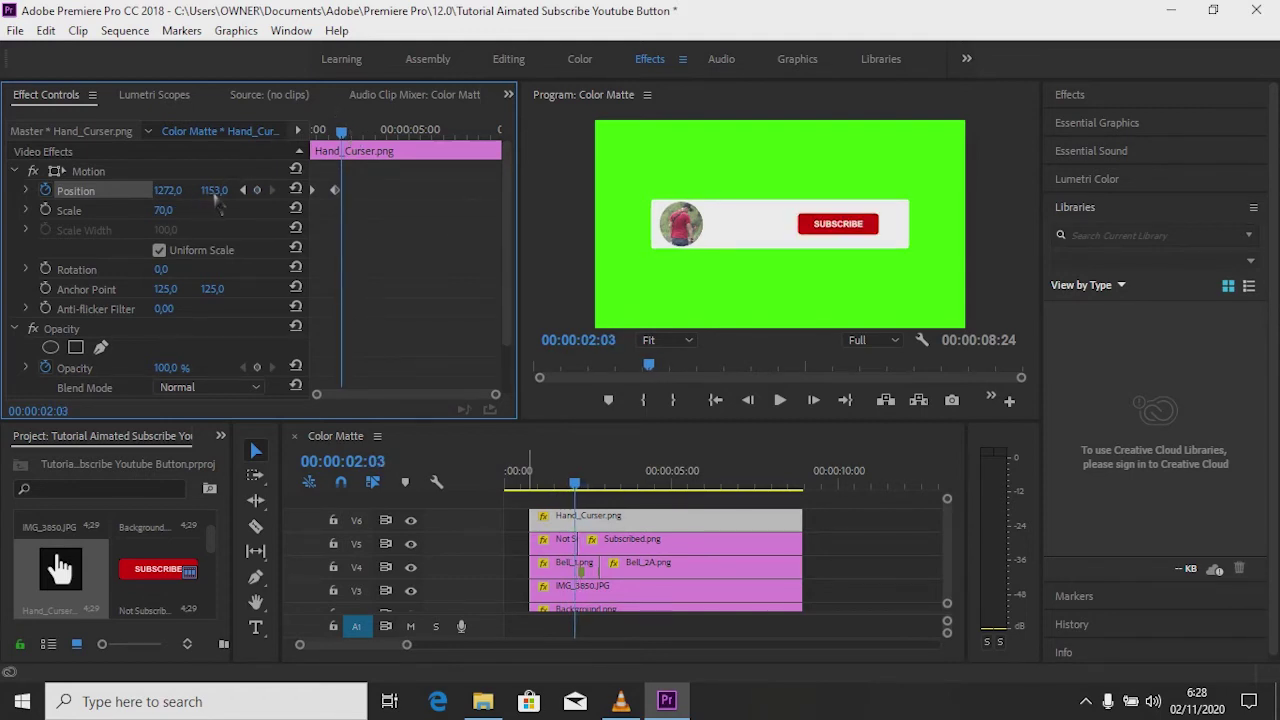
pyautogui.click(214, 190)
pyautogui.write('602')
pyautogui.press('Return')
pyautogui.moveTo(341, 132)
pyautogui.mouseDown()
pyautogui.moveTo(328, 137)
pyautogui.moveTo(338, 141)
pyautogui.mouseUp()
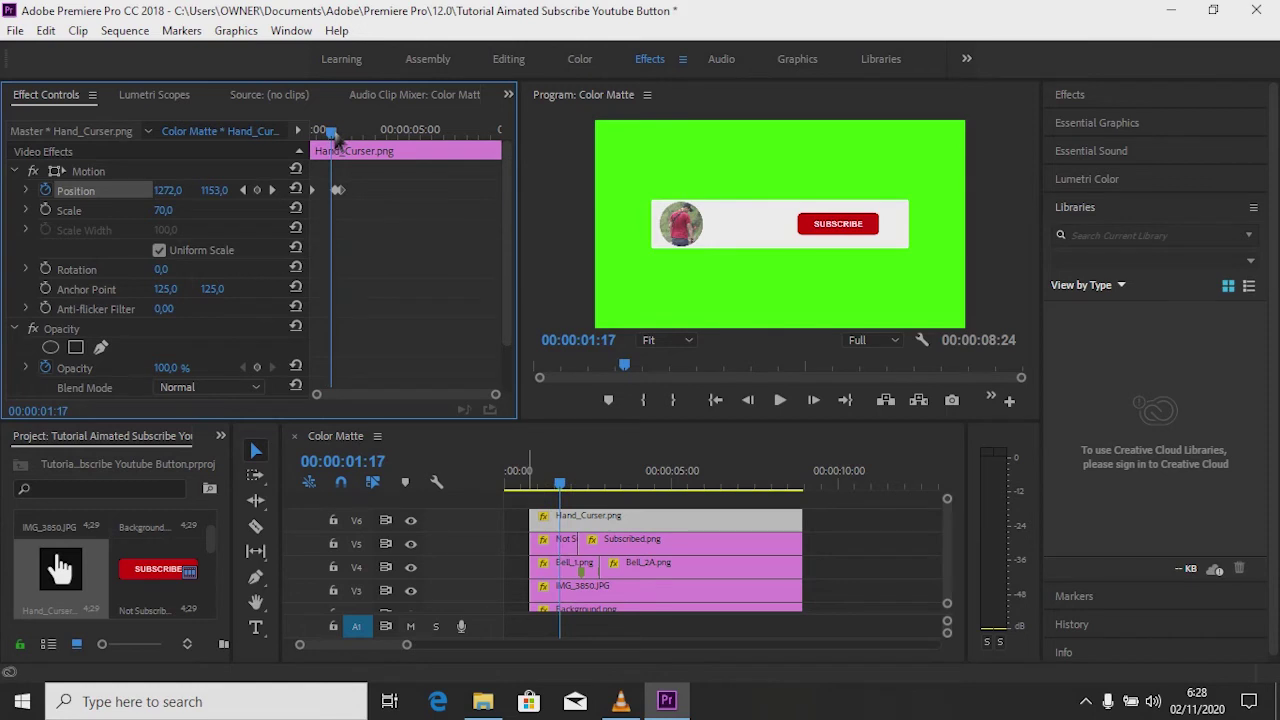
pyautogui.click(337, 190)
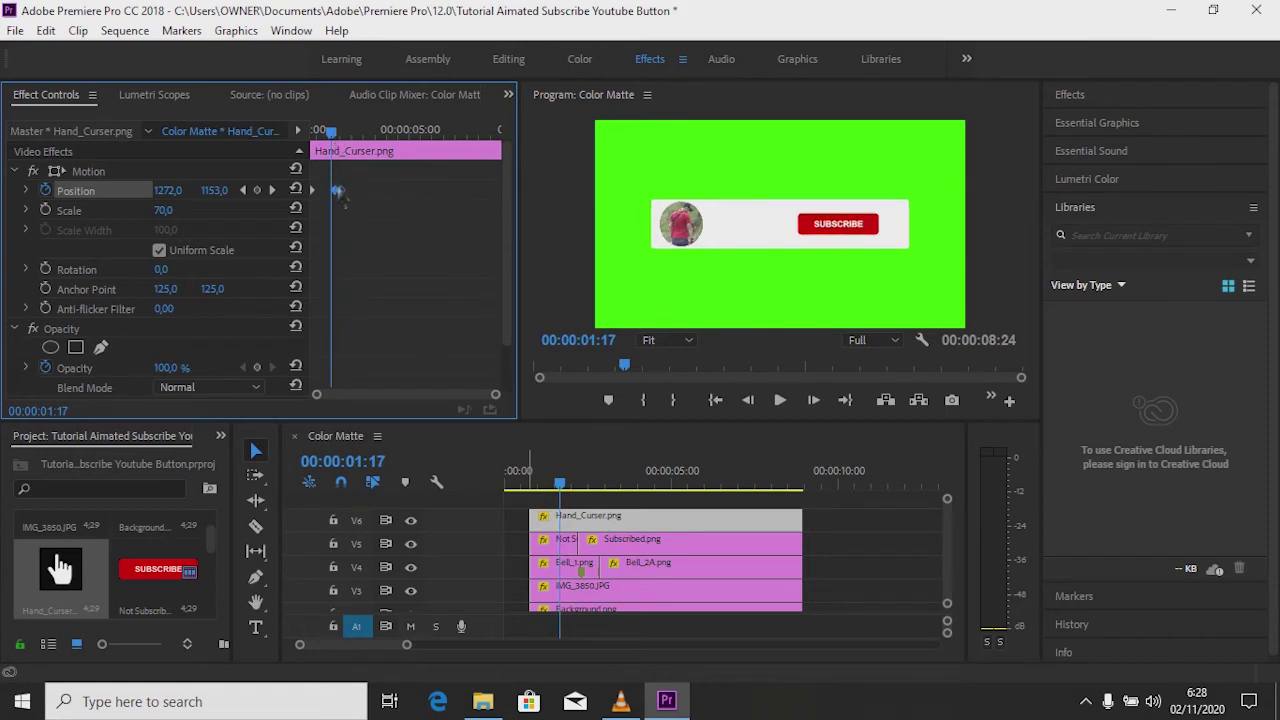
# Preview the hand's approach and find the frame near 00:00:02:10 where the bell appears
pyautogui.moveTo(332, 136); pyautogui.dragTo(314, 140)
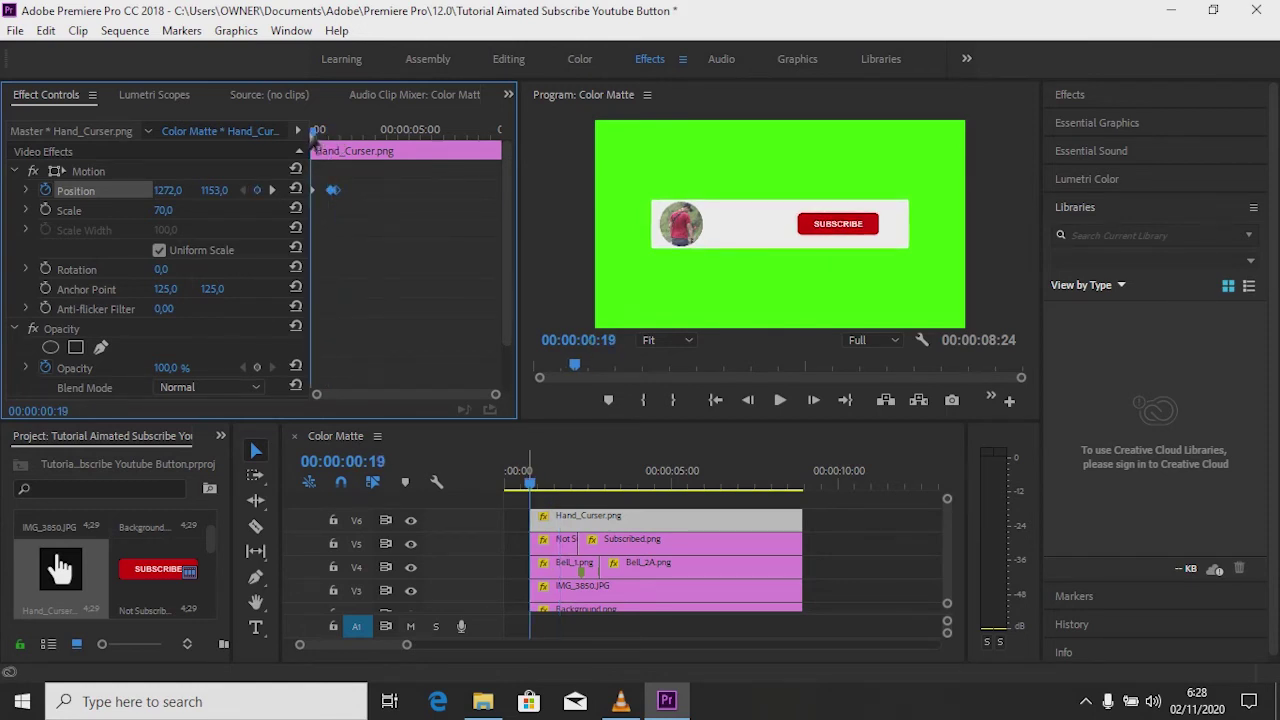
pyautogui.press('space')
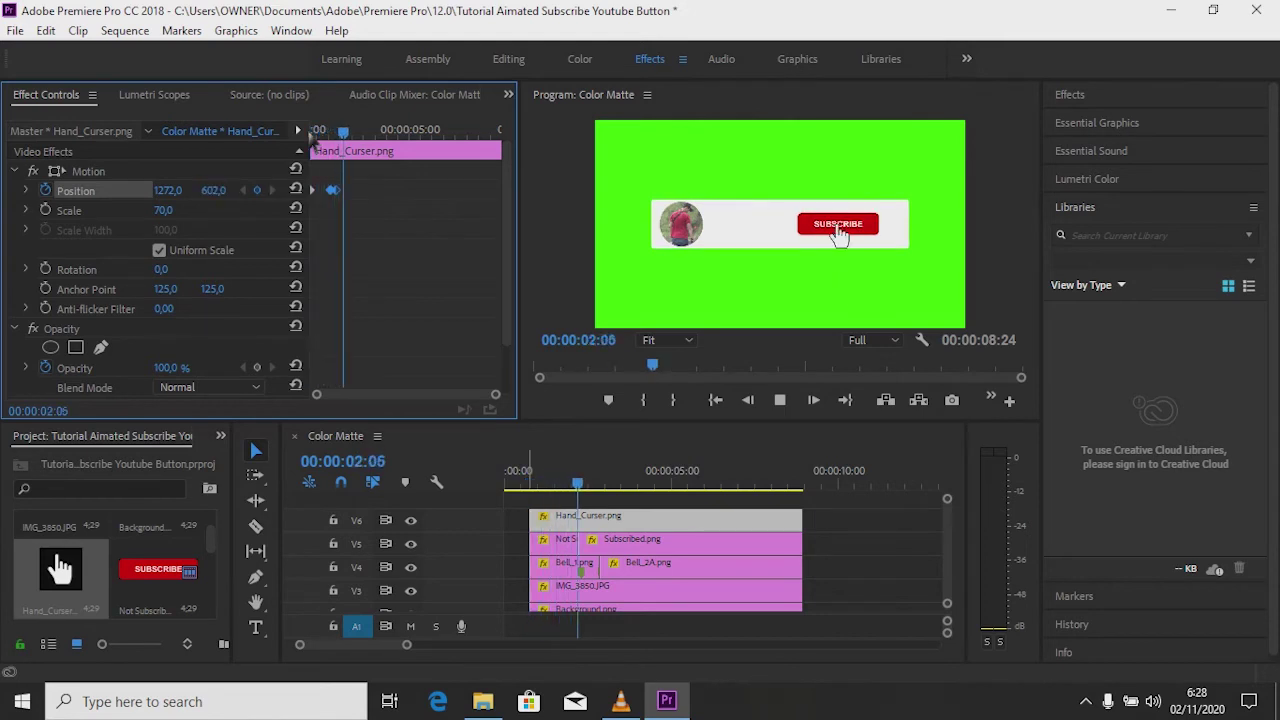
pyautogui.press('space')
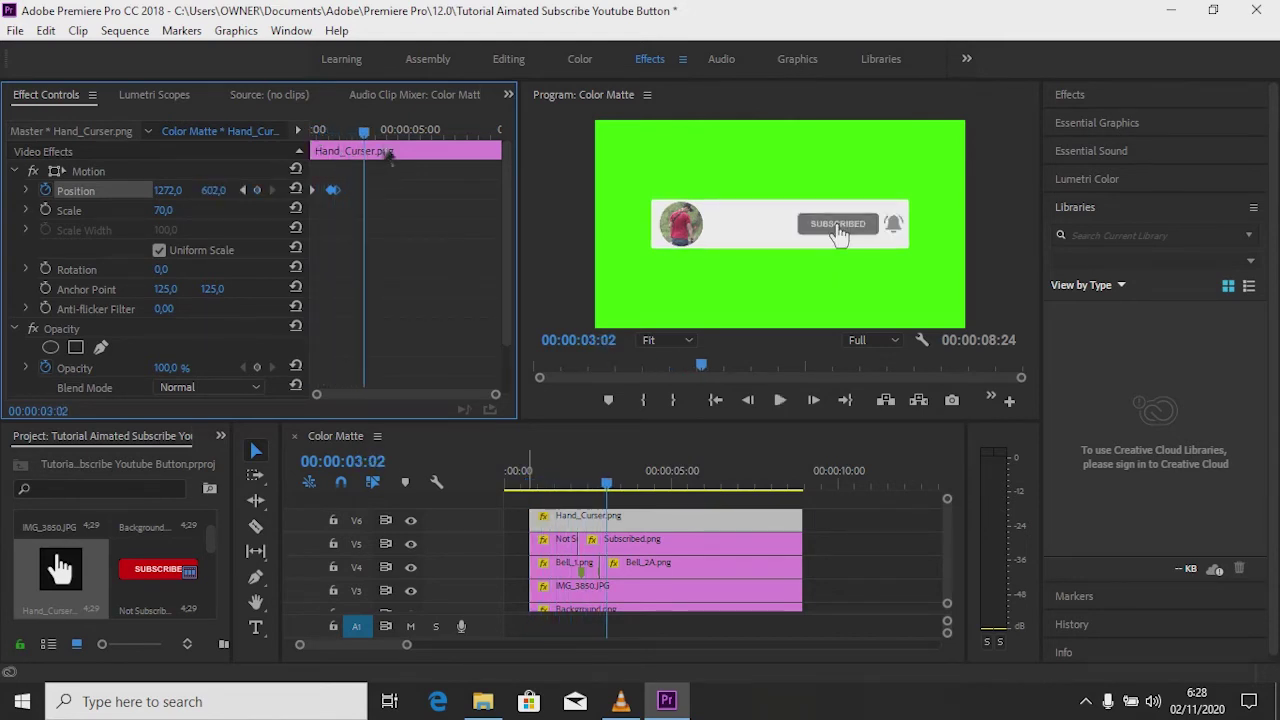
pyautogui.moveTo(365, 137); pyautogui.dragTo(322, 135)
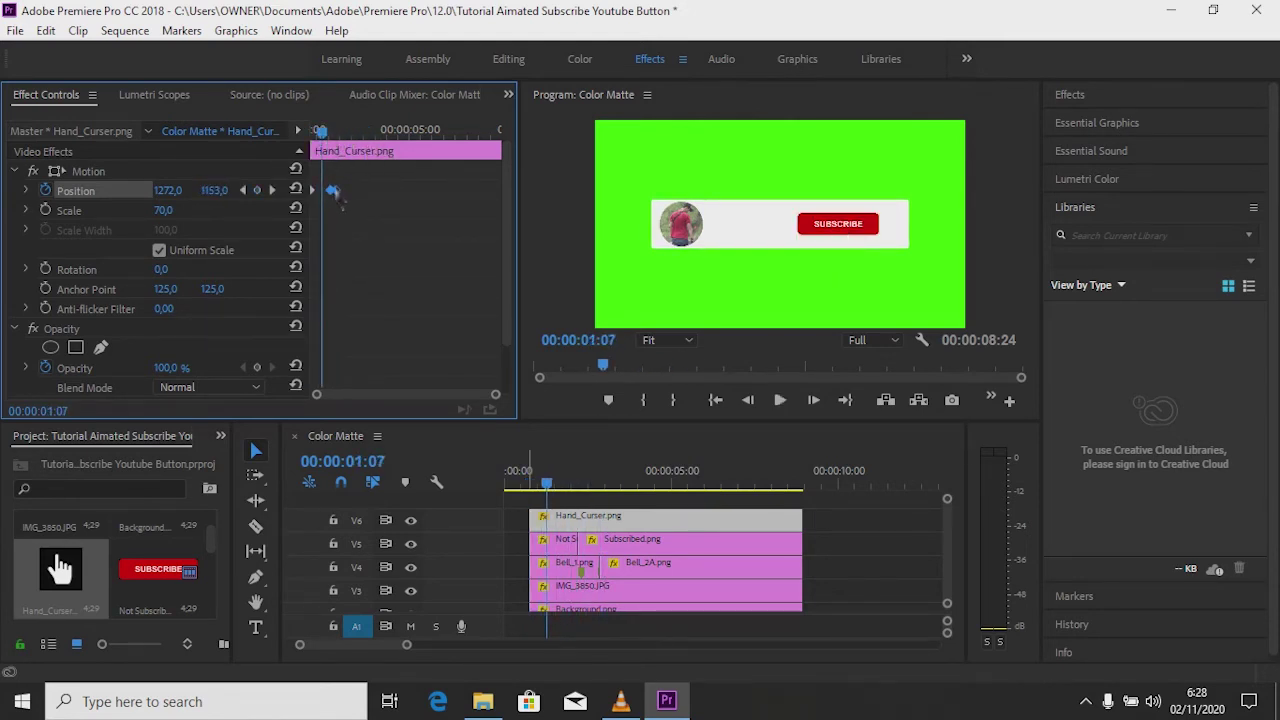
pyautogui.moveTo(330, 135); pyautogui.dragTo(313, 136)
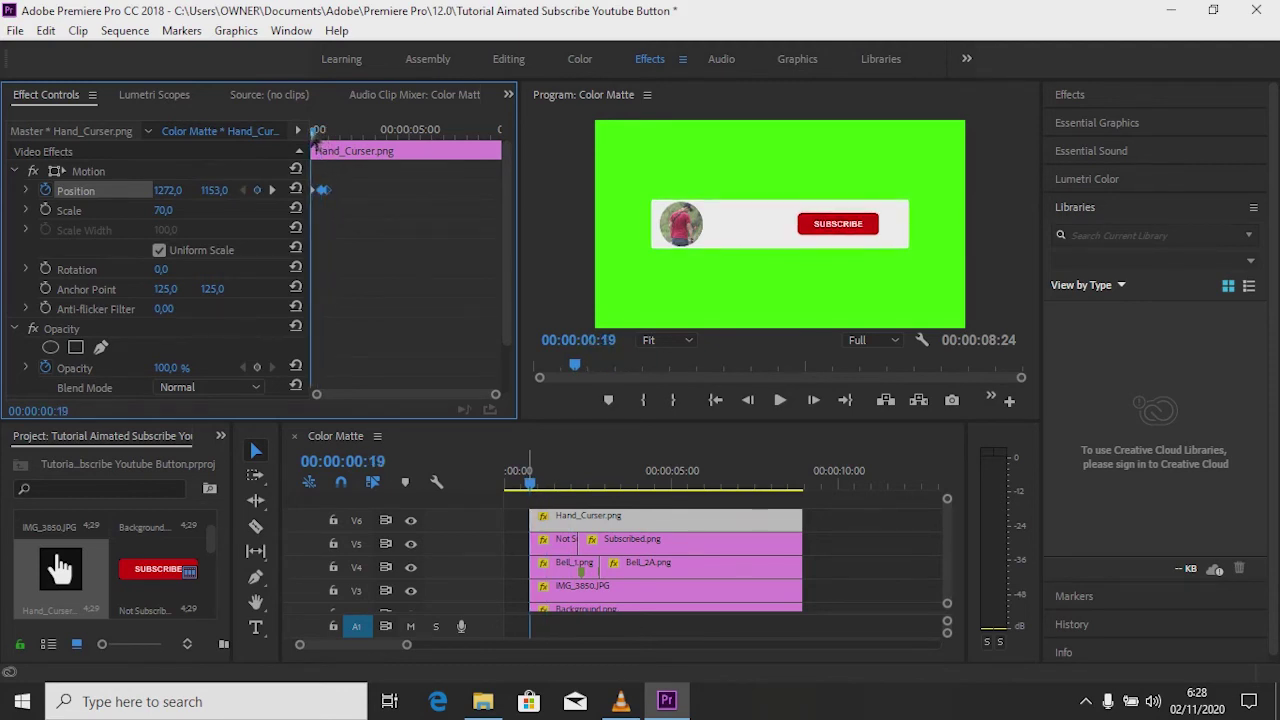
pyautogui.press('space')
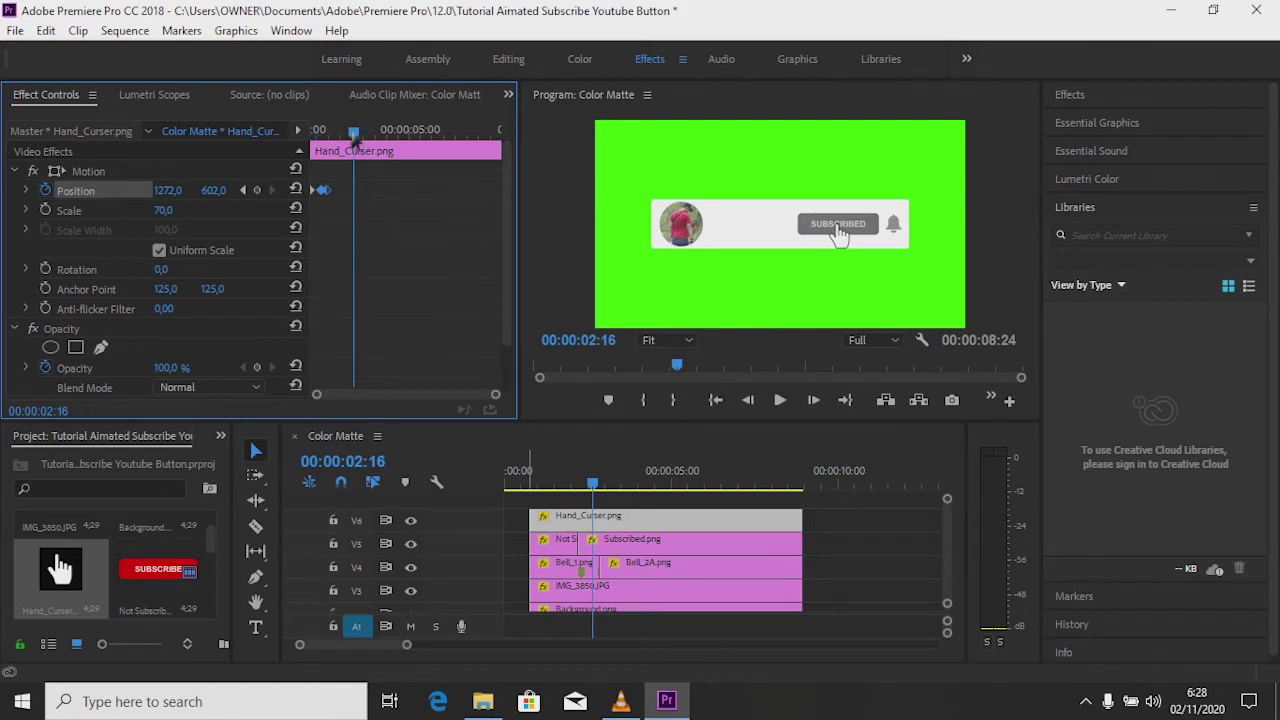
pyautogui.click(352, 134)
pyautogui.moveTo(357, 140); pyautogui.dragTo(349, 140)
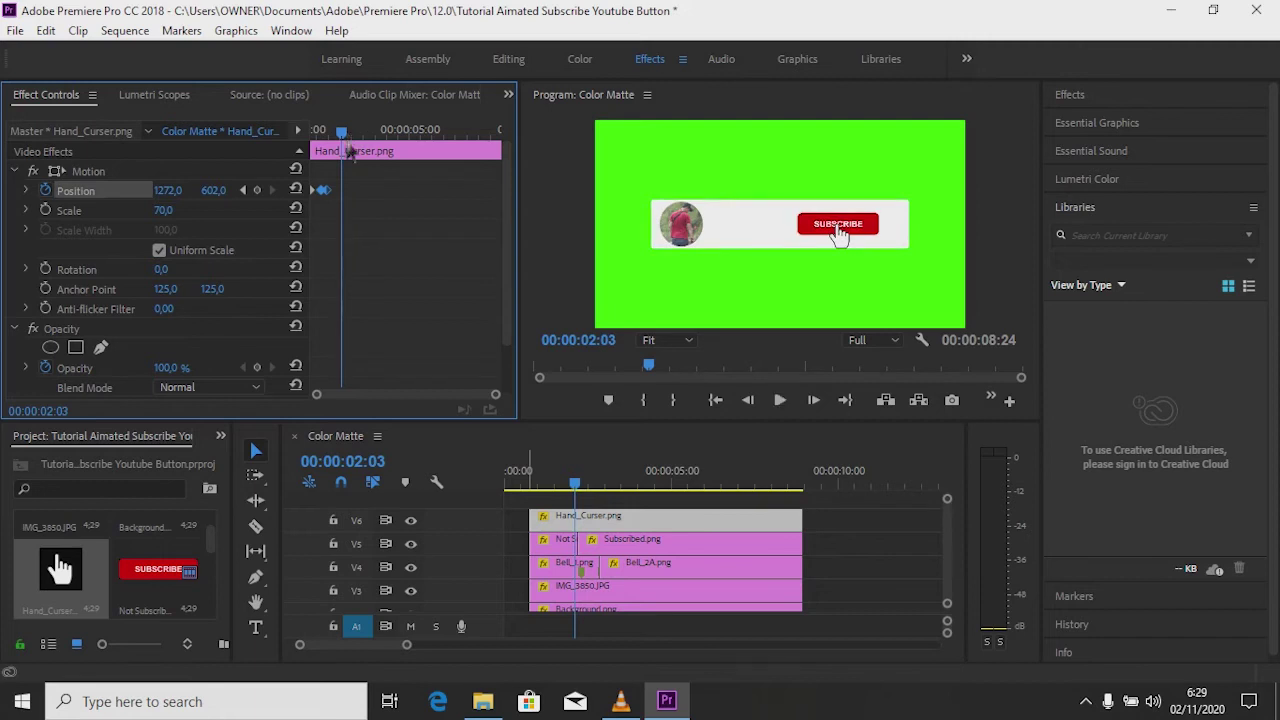
pyautogui.moveTo(346, 137); pyautogui.dragTo(352, 141)
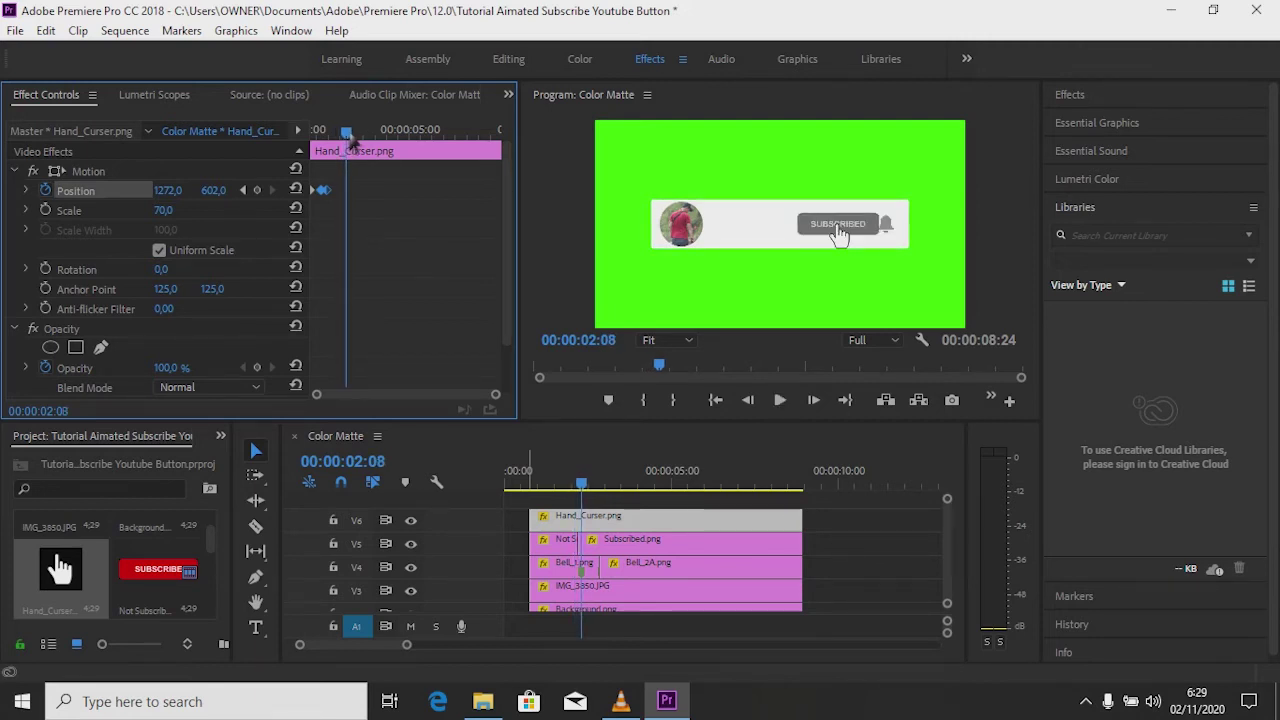
pyautogui.moveTo(352, 141); pyautogui.dragTo(345, 134)
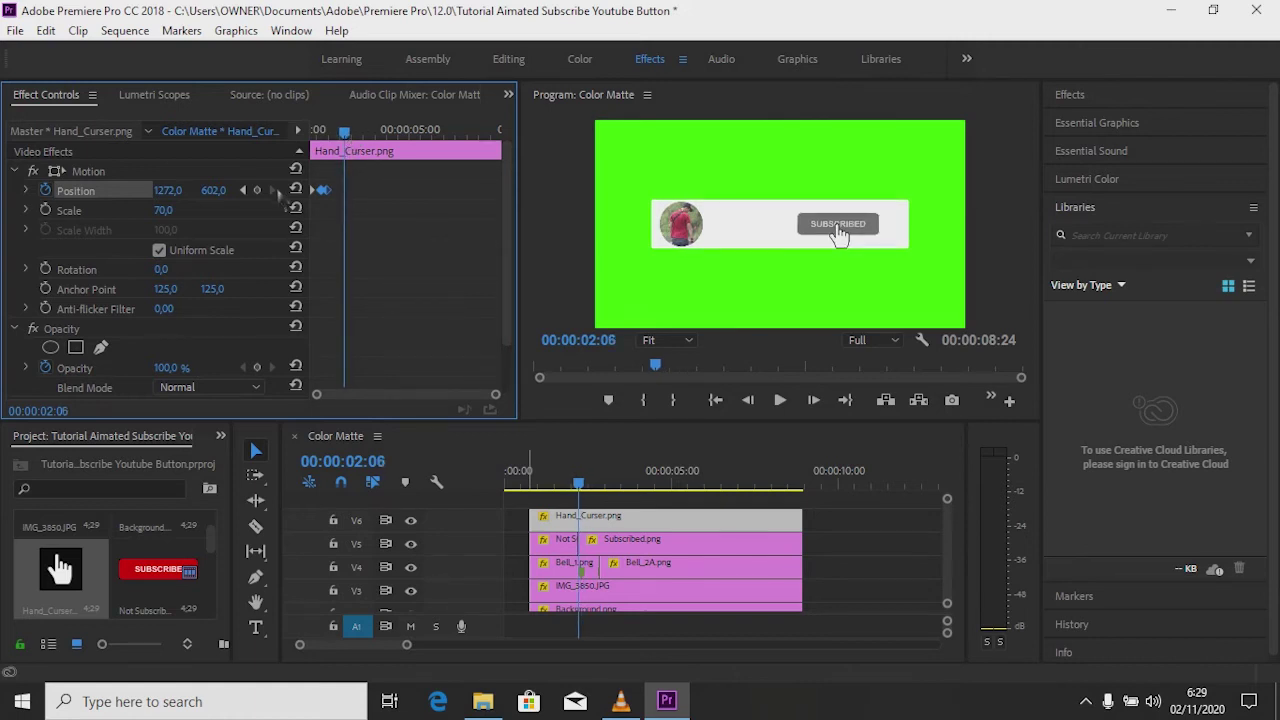
pyautogui.click(350, 134)
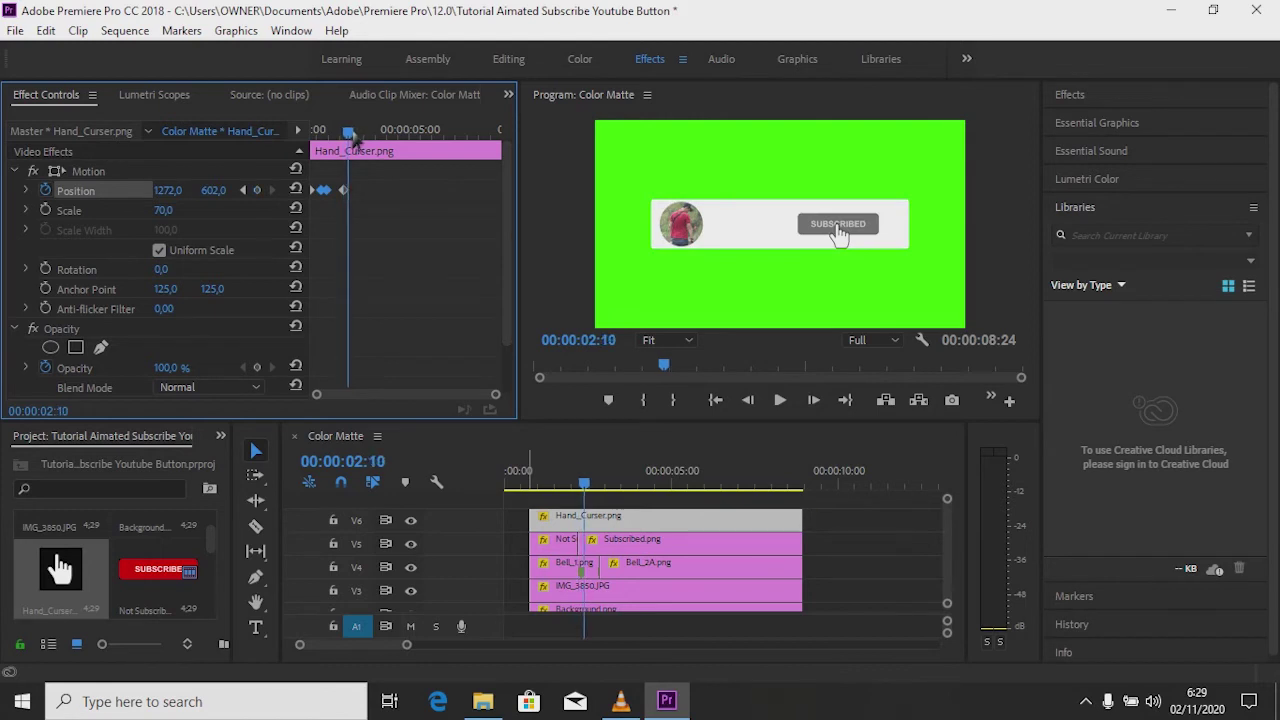
pyautogui.moveTo(352, 136); pyautogui.dragTo(360, 138)
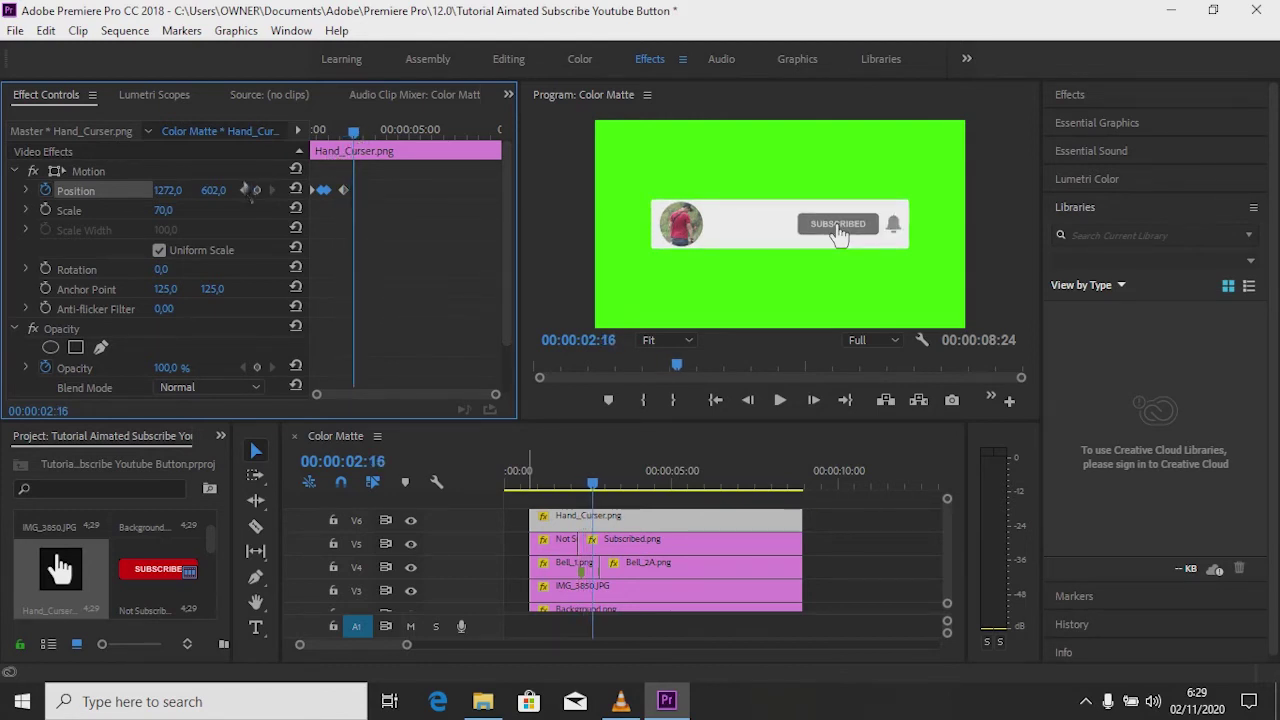
# Move the hand right onto the bell at 1566, 602 and keyframe it holding around 00:00:02:23
pyautogui.click(220, 191)
pyautogui.click(222, 216)
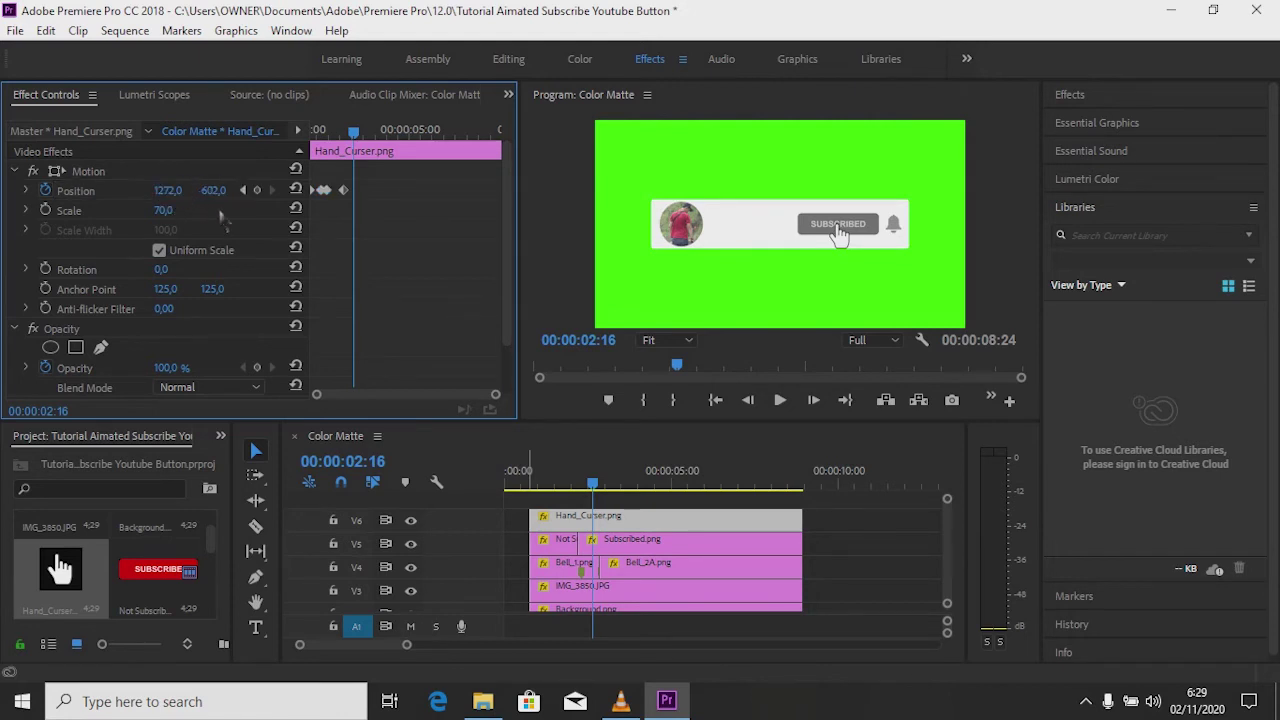
pyautogui.moveTo(168, 191)
pyautogui.mouseDown()
pyautogui.moveTo(281, 205)
pyautogui.moveTo(446, 199)
pyautogui.mouseUp()
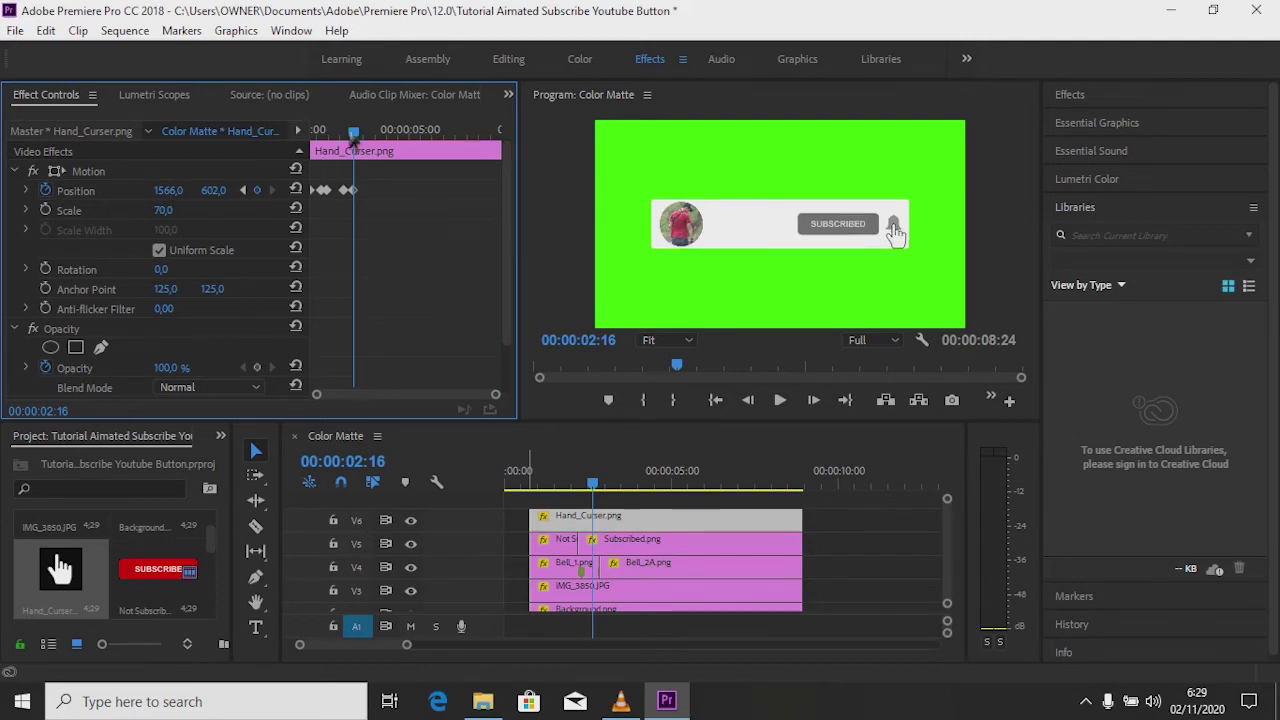
pyautogui.moveTo(355, 136); pyautogui.dragTo(361, 136)
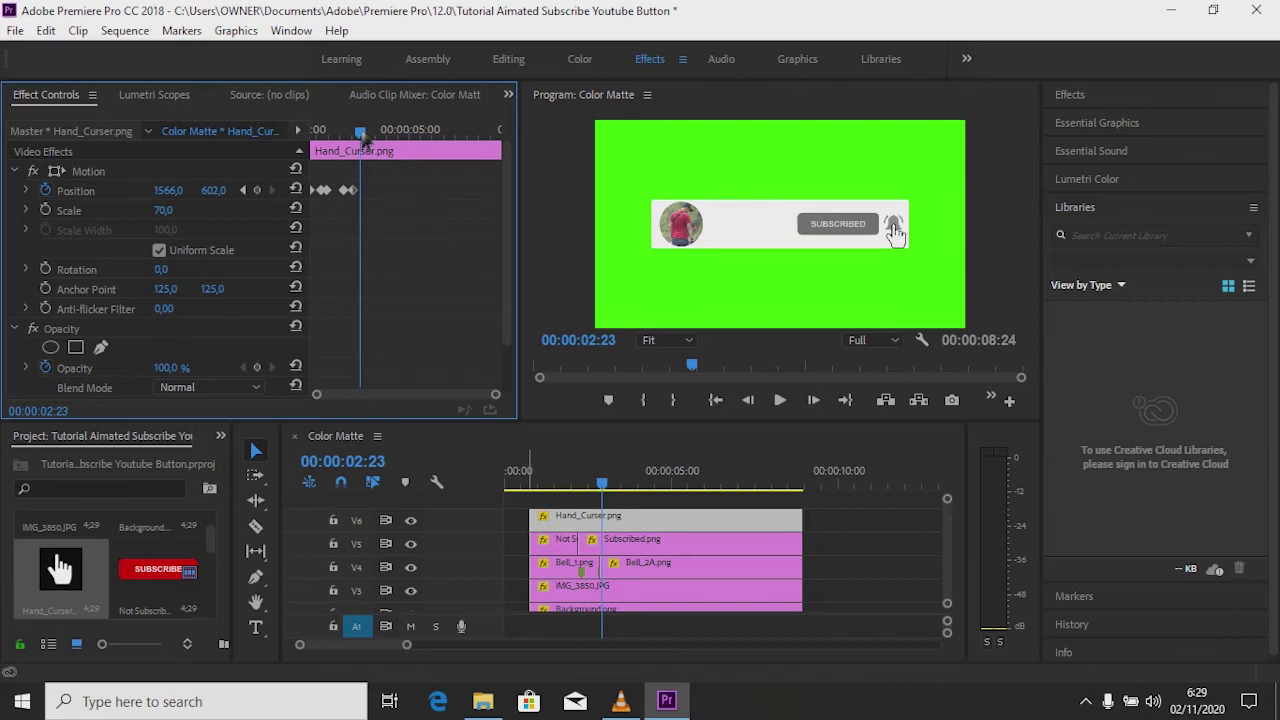
pyautogui.moveTo(364, 140); pyautogui.dragTo(365, 140)
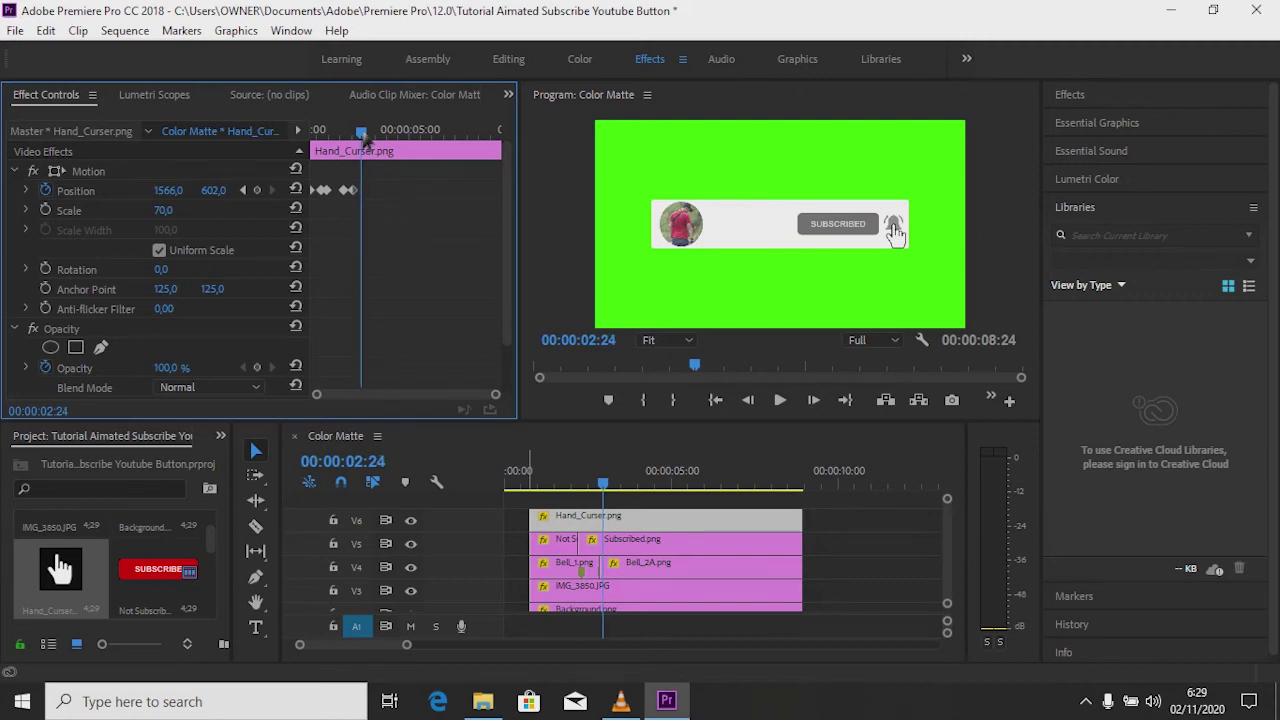
pyautogui.click(257, 190)
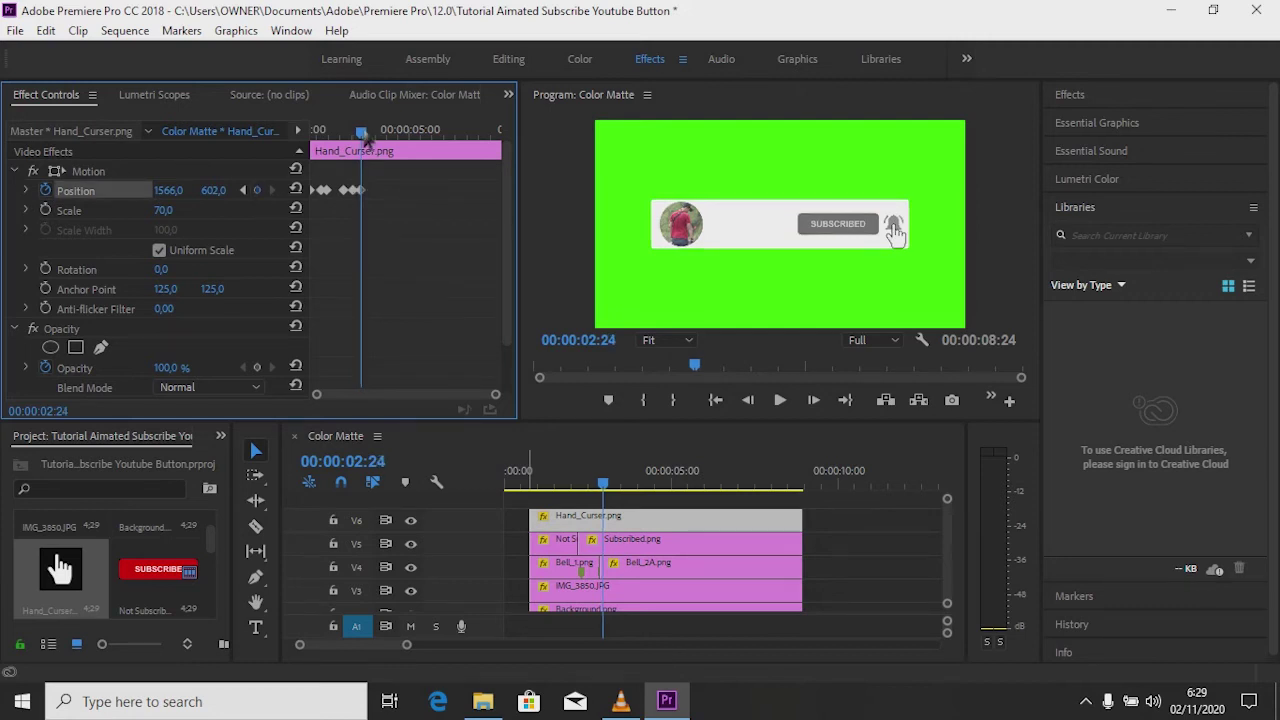
# Slide the hand down and off the banner to the lower right
pyautogui.moveTo(366, 139); pyautogui.dragTo(374, 141)
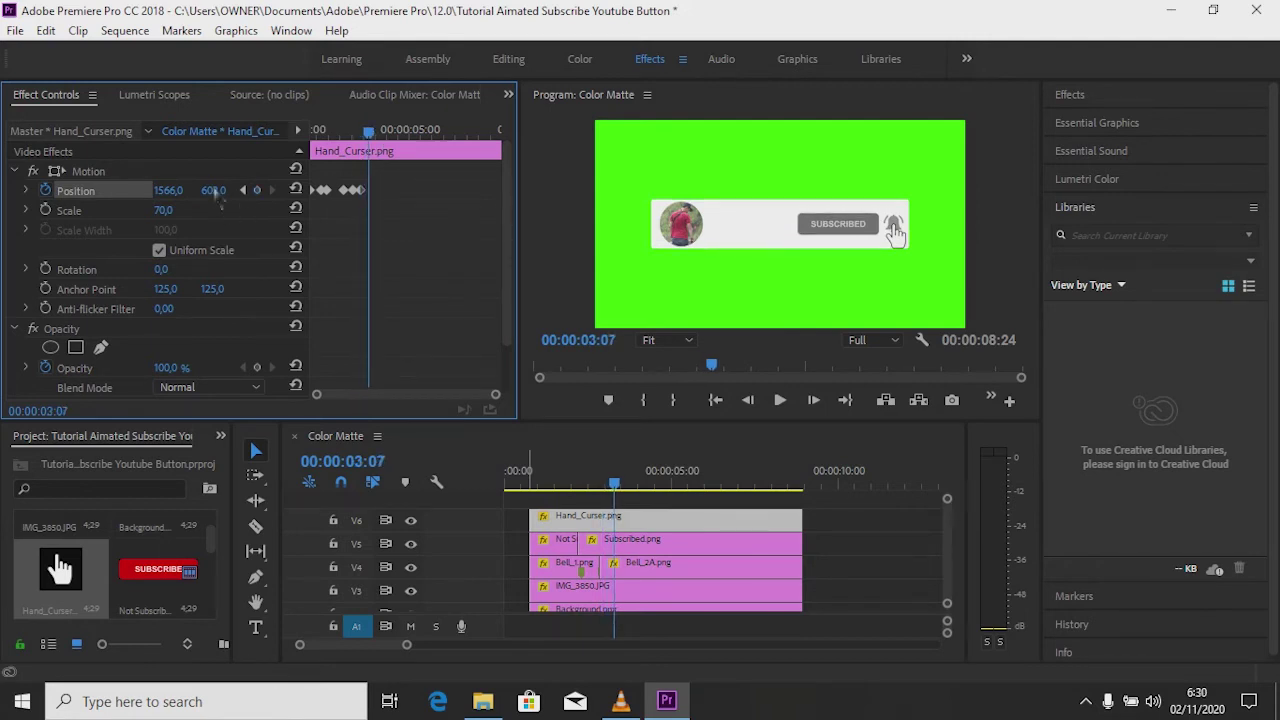
pyautogui.moveTo(218, 193)
pyautogui.mouseDown()
pyautogui.moveTo(401, 198)
pyautogui.moveTo(395, 166)
pyautogui.mouseUp()
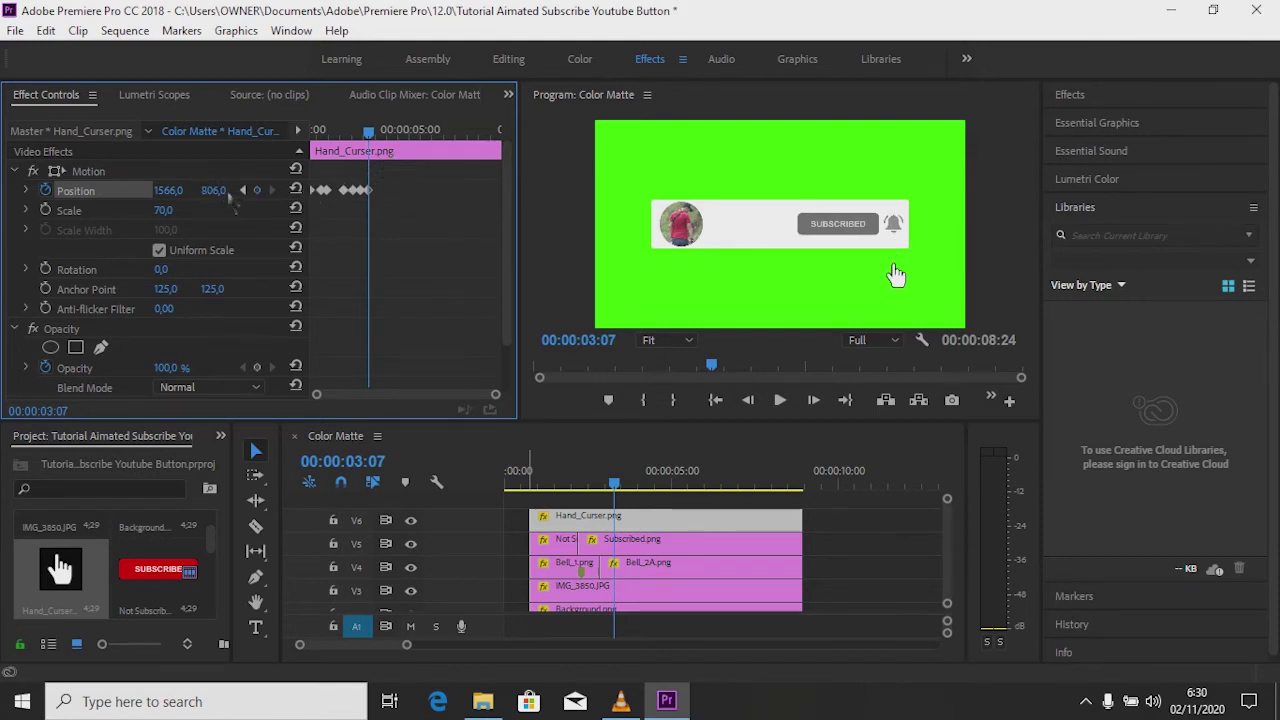
pyautogui.moveTo(165, 190)
pyautogui.mouseDown()
pyautogui.moveTo(214, 190)
pyautogui.moveTo(180, 193)
pyautogui.mouseUp()
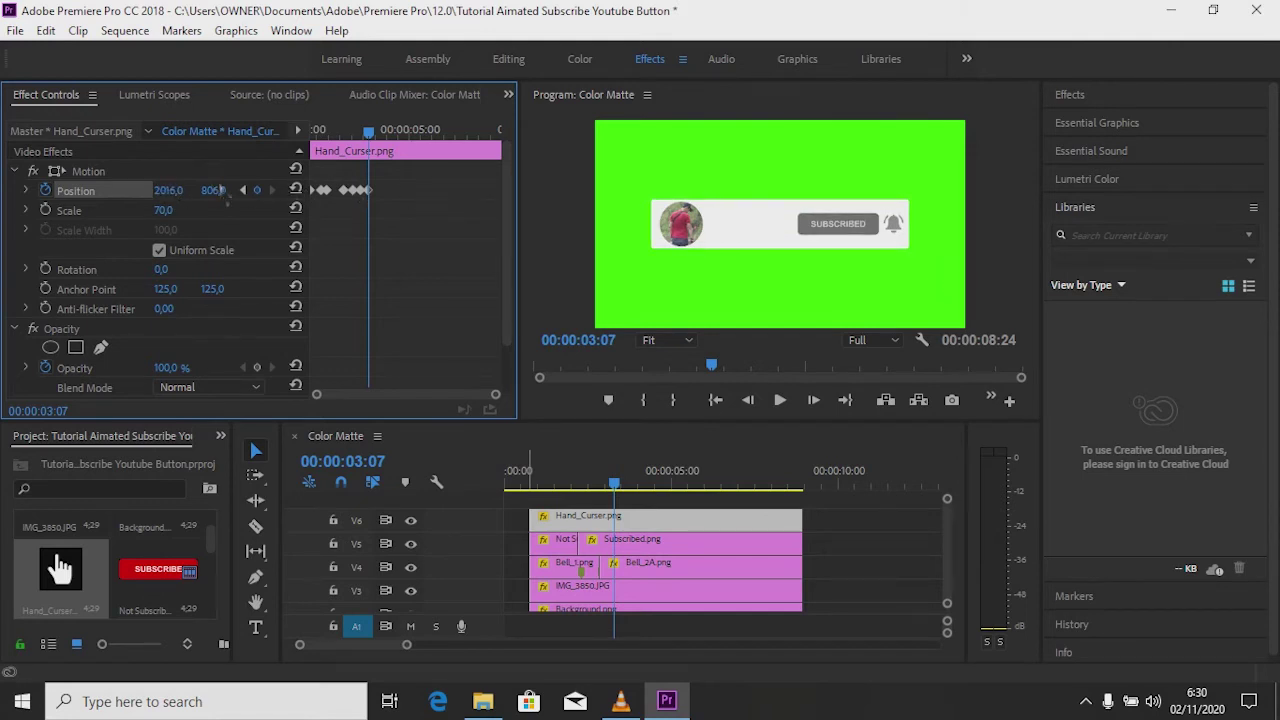
pyautogui.moveTo(614, 470); pyautogui.dragTo(464, 508)
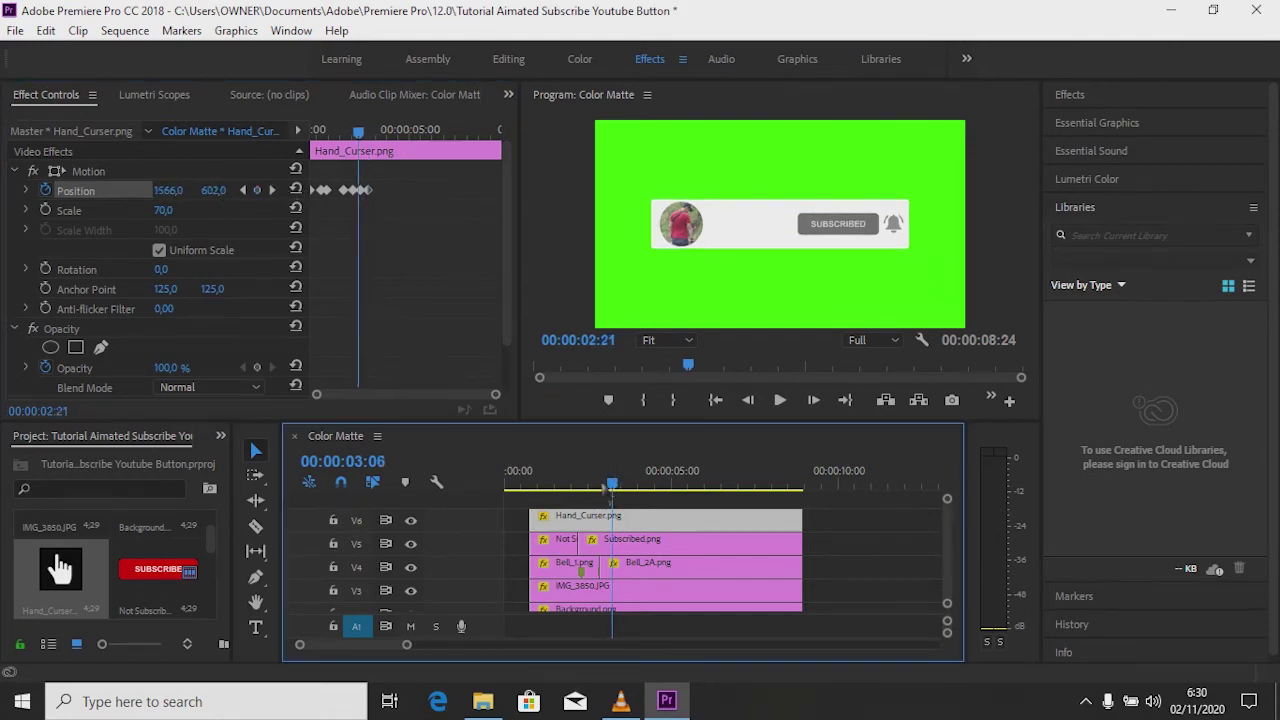
# Preview the full banner animation, then add an empty seventh video track, V7
pyautogui.press('space')
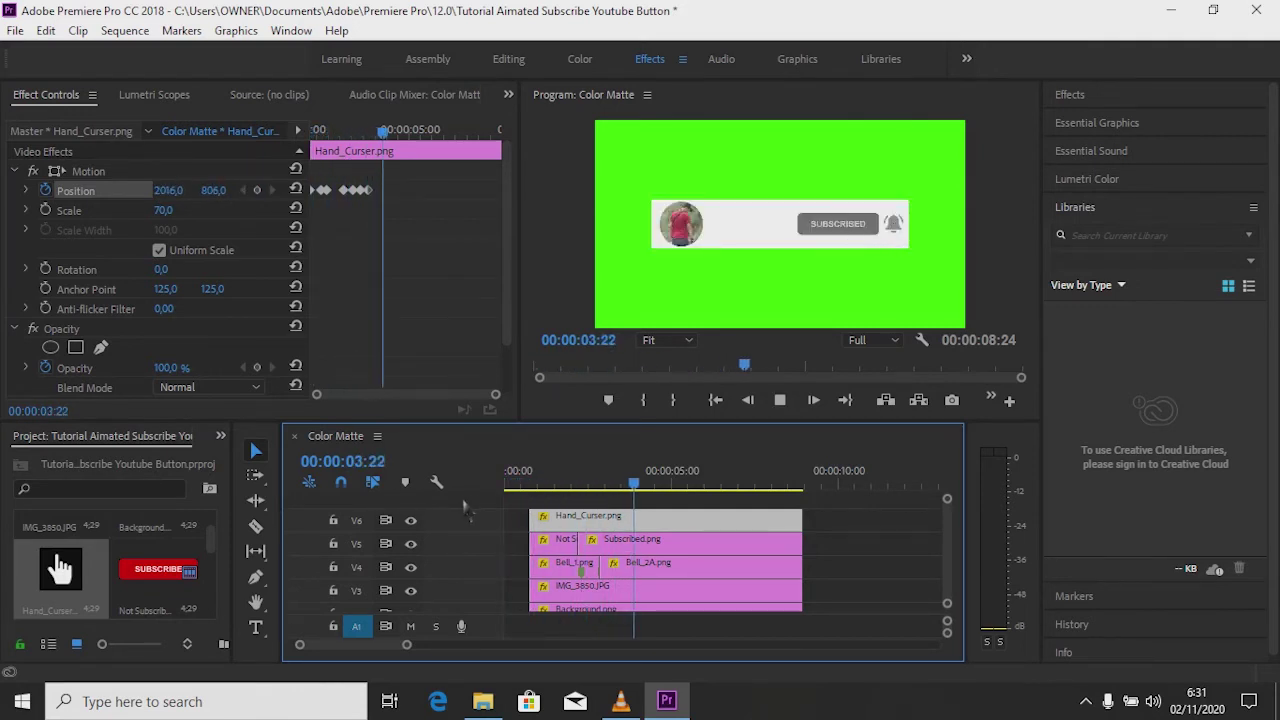
pyautogui.press('space')
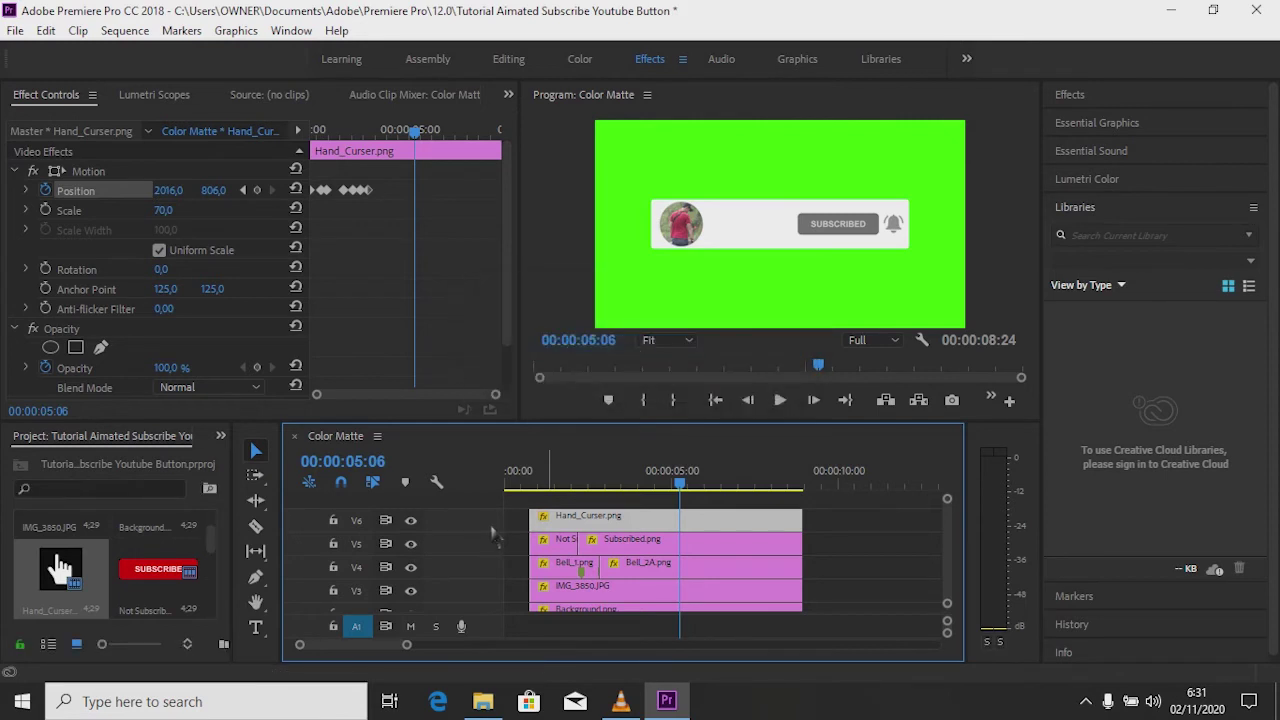
pyautogui.rightClick(493, 537)
pyautogui.click(557, 344)
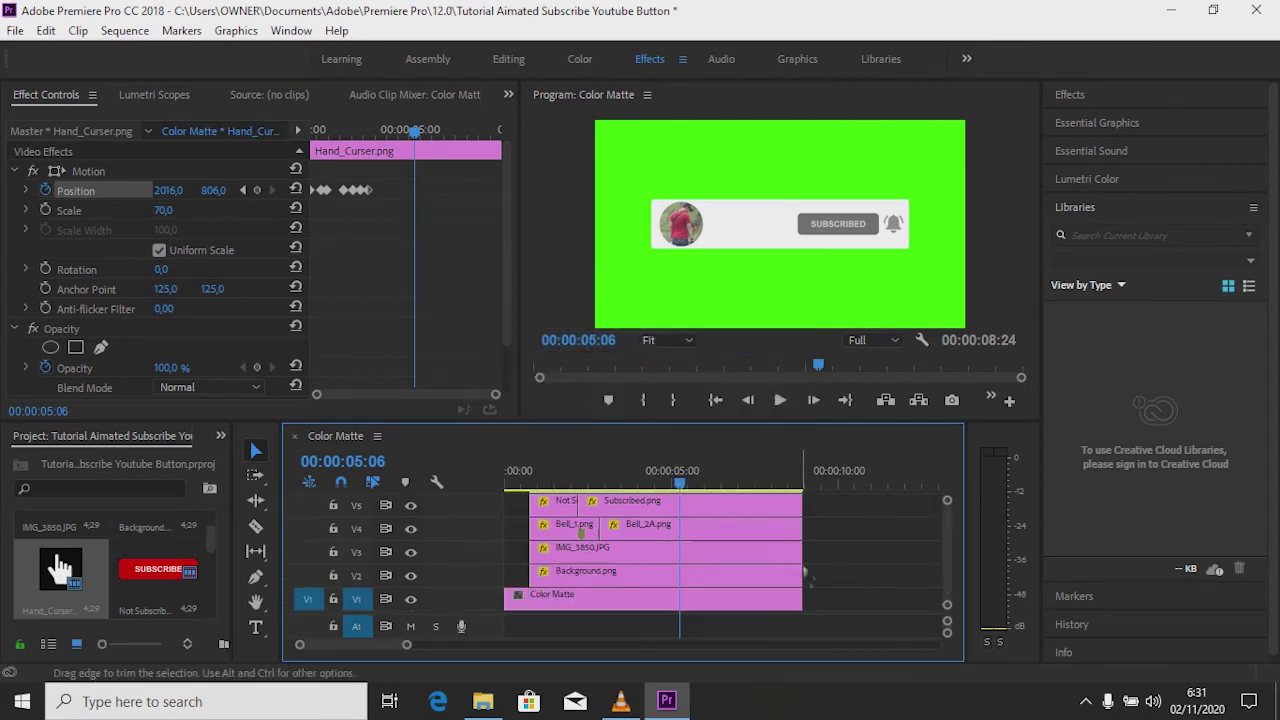
pyautogui.scroll(3, 950, 550)
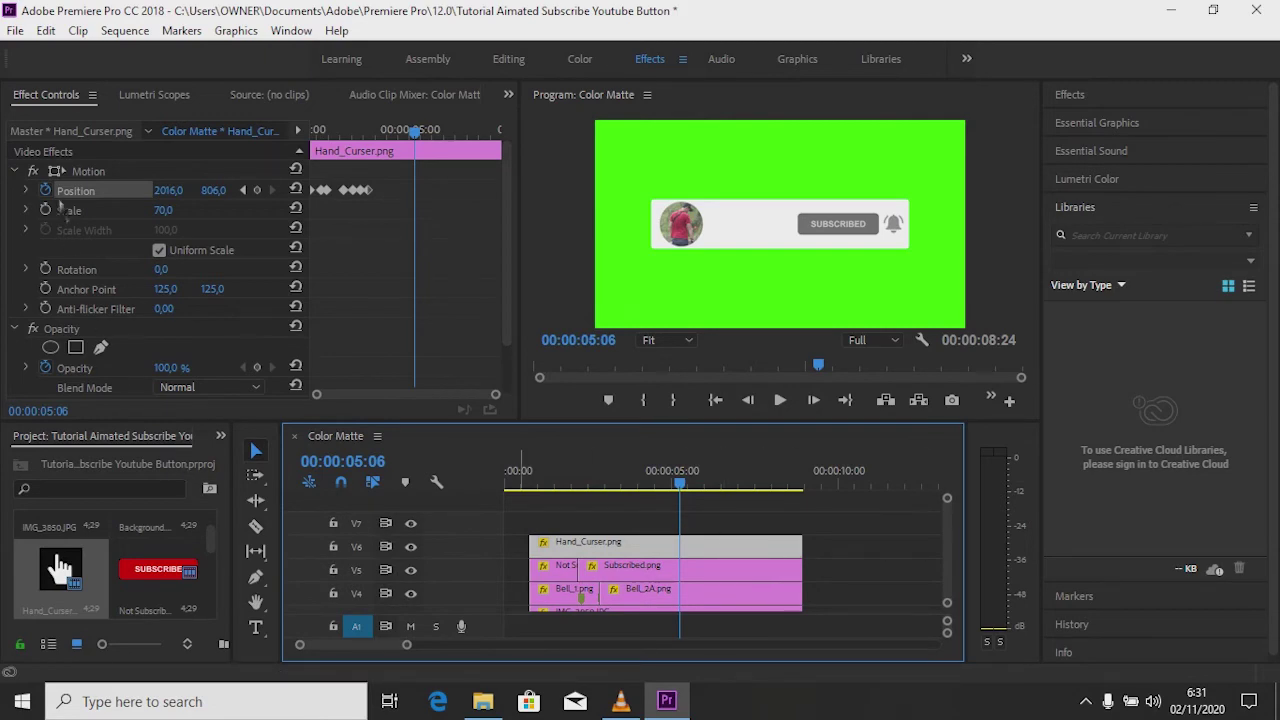
pyautogui.click(15, 30)
pyautogui.moveTo(60, 52)
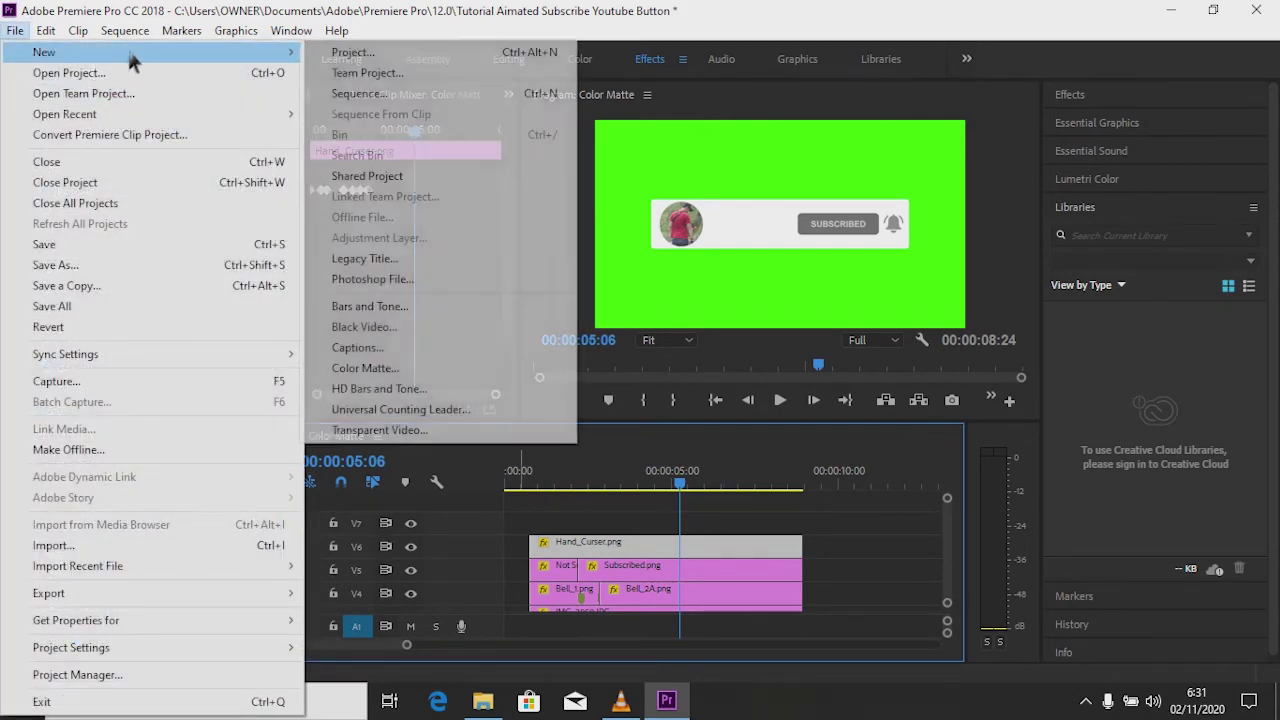
pyautogui.click(428, 268)
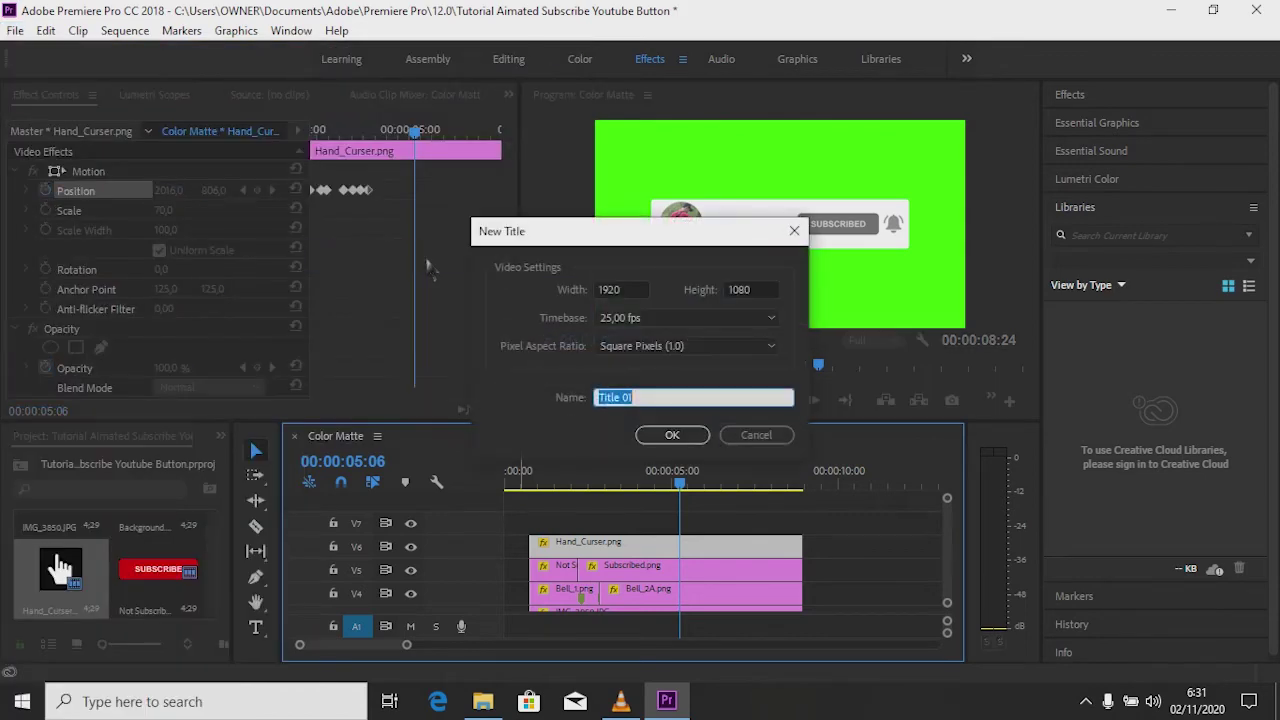
pyautogui.write('Text')
pyautogui.press('Return')
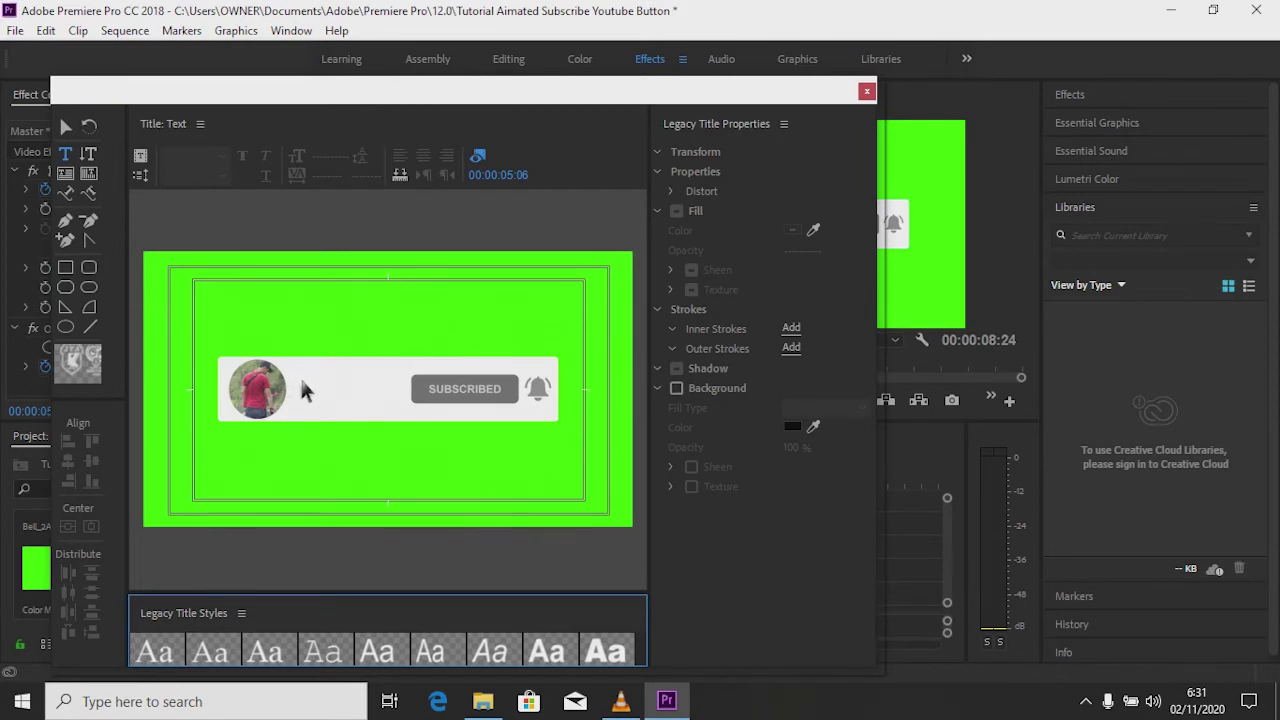
# Start a text object above SUBSCRIBED with a black (000000) fill colour
pyautogui.click(406, 392)
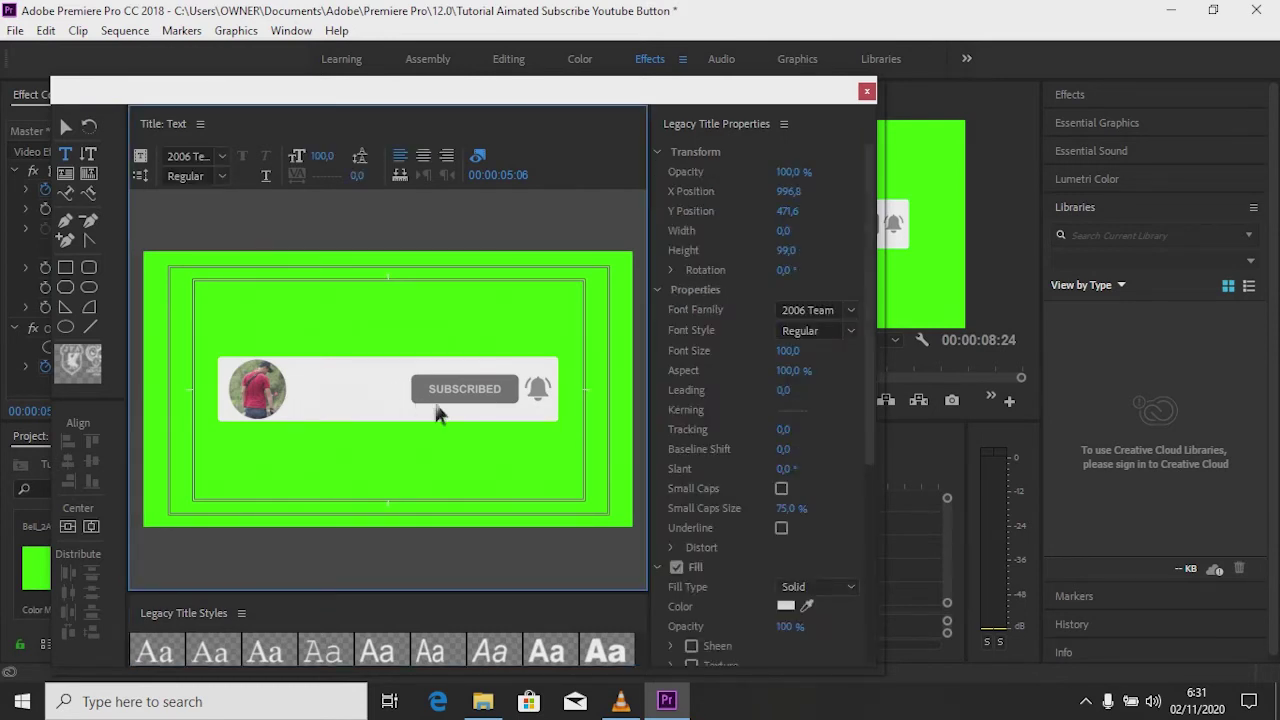
pyautogui.click(786, 606)
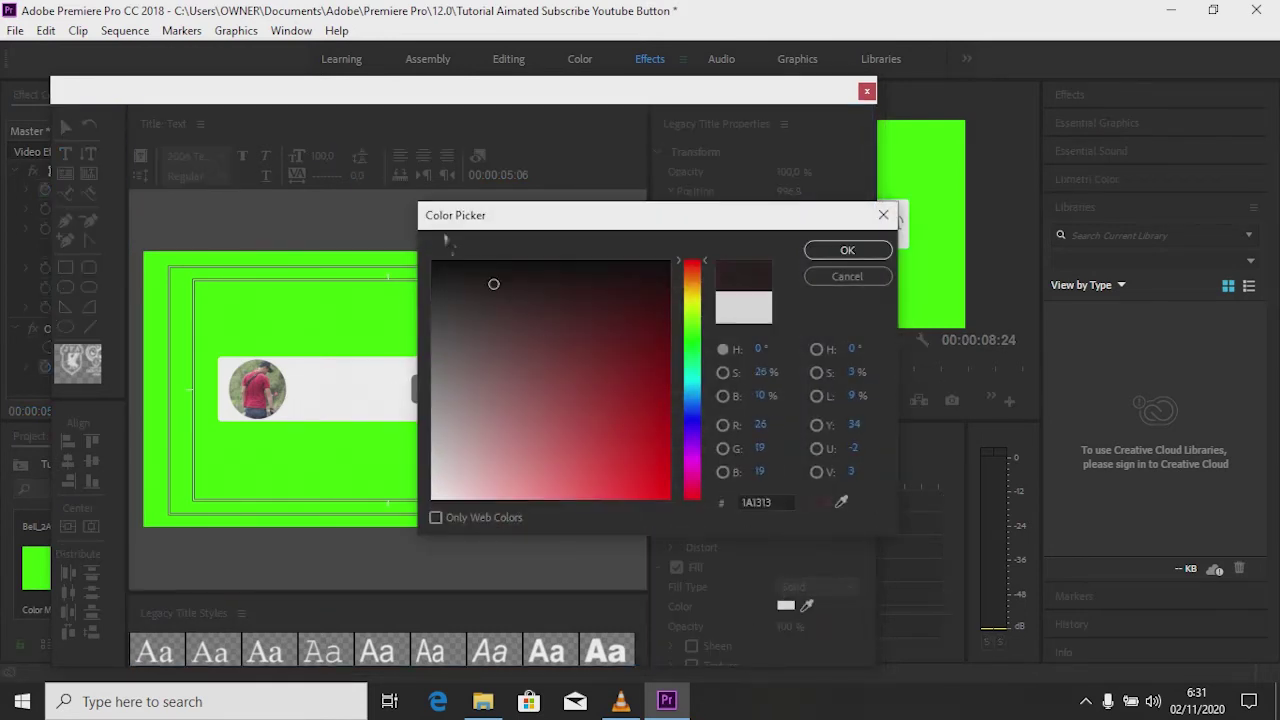
pyautogui.click(432, 262)
pyautogui.click(847, 250)
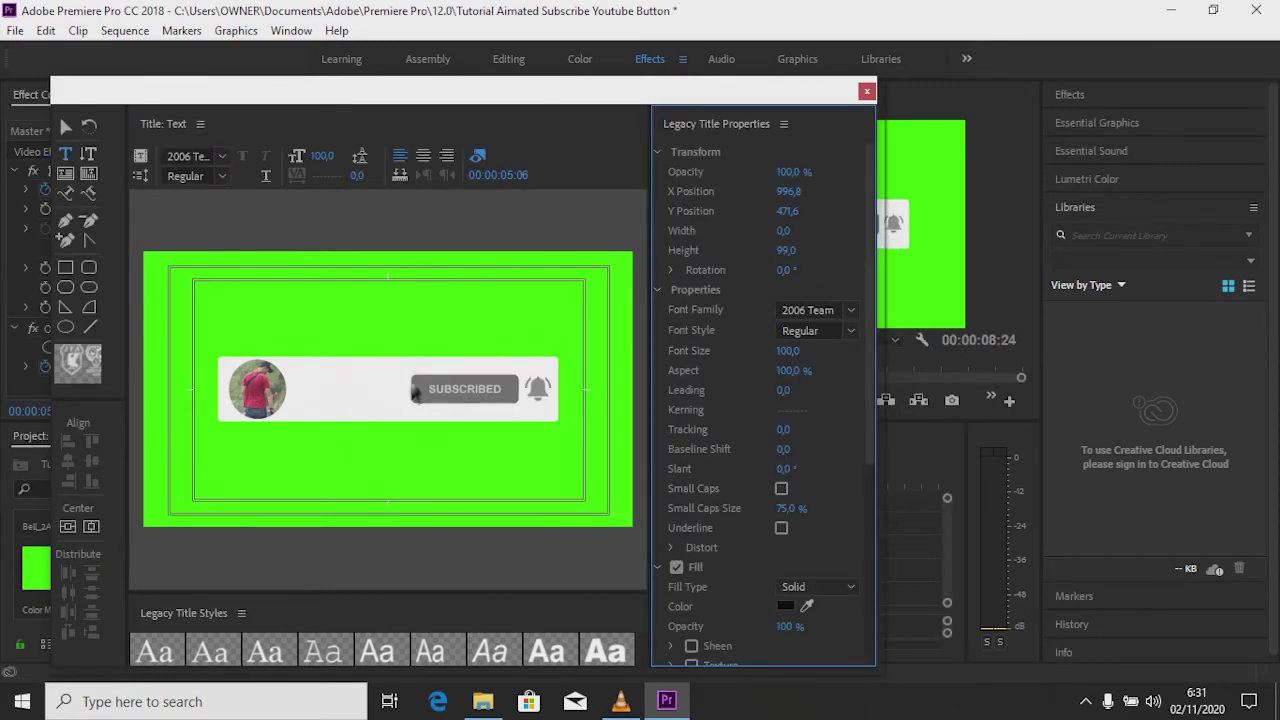
pyautogui.press('r')
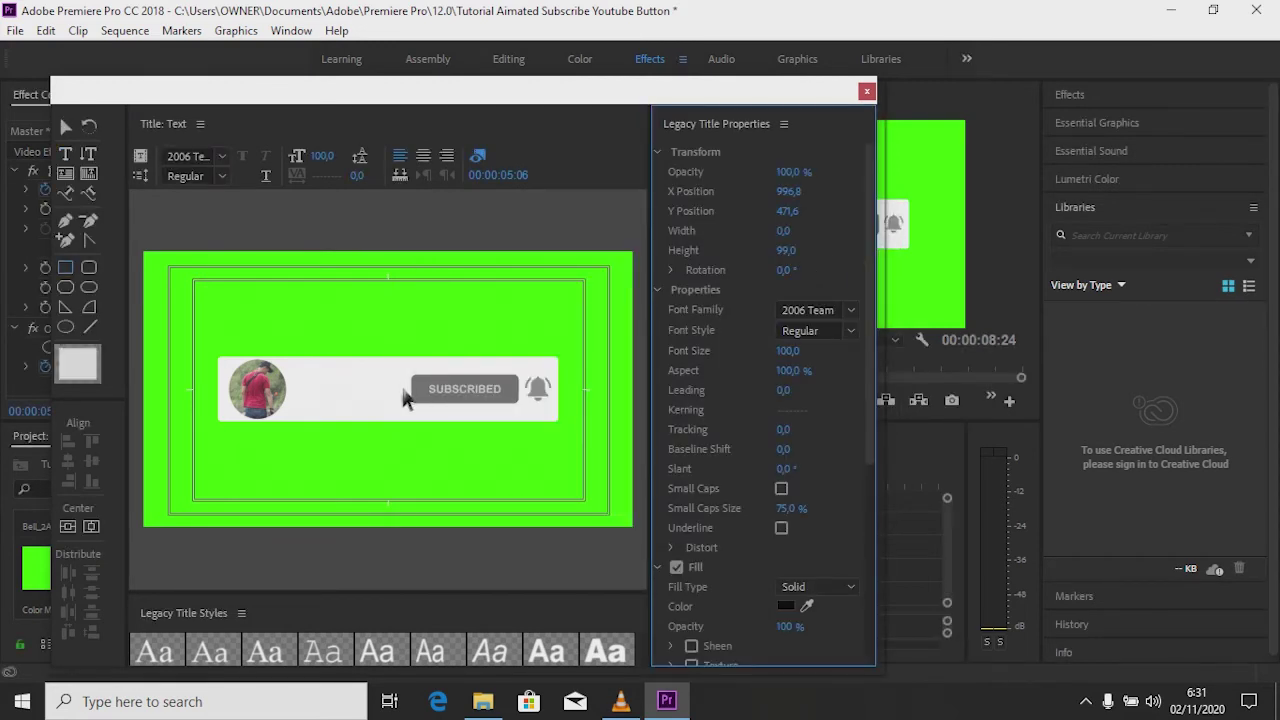
pyautogui.click(406, 398)
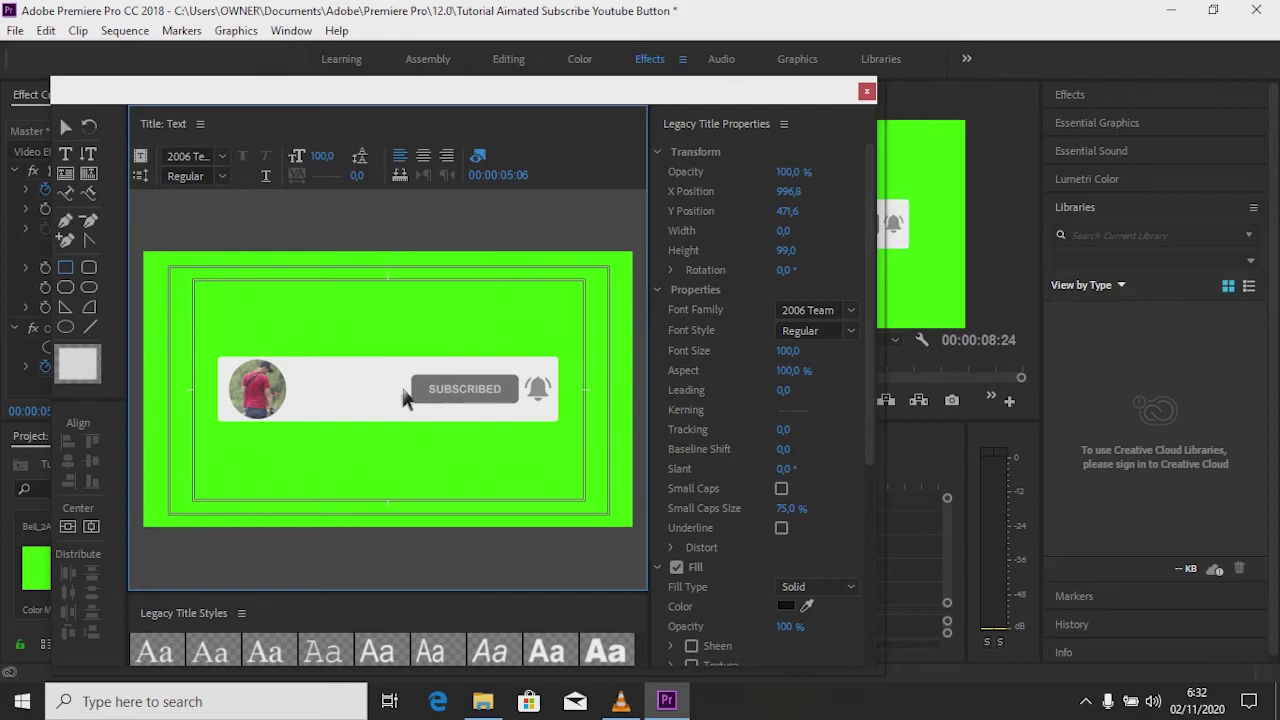
pyautogui.press('t')
pyautogui.click(469, 379)
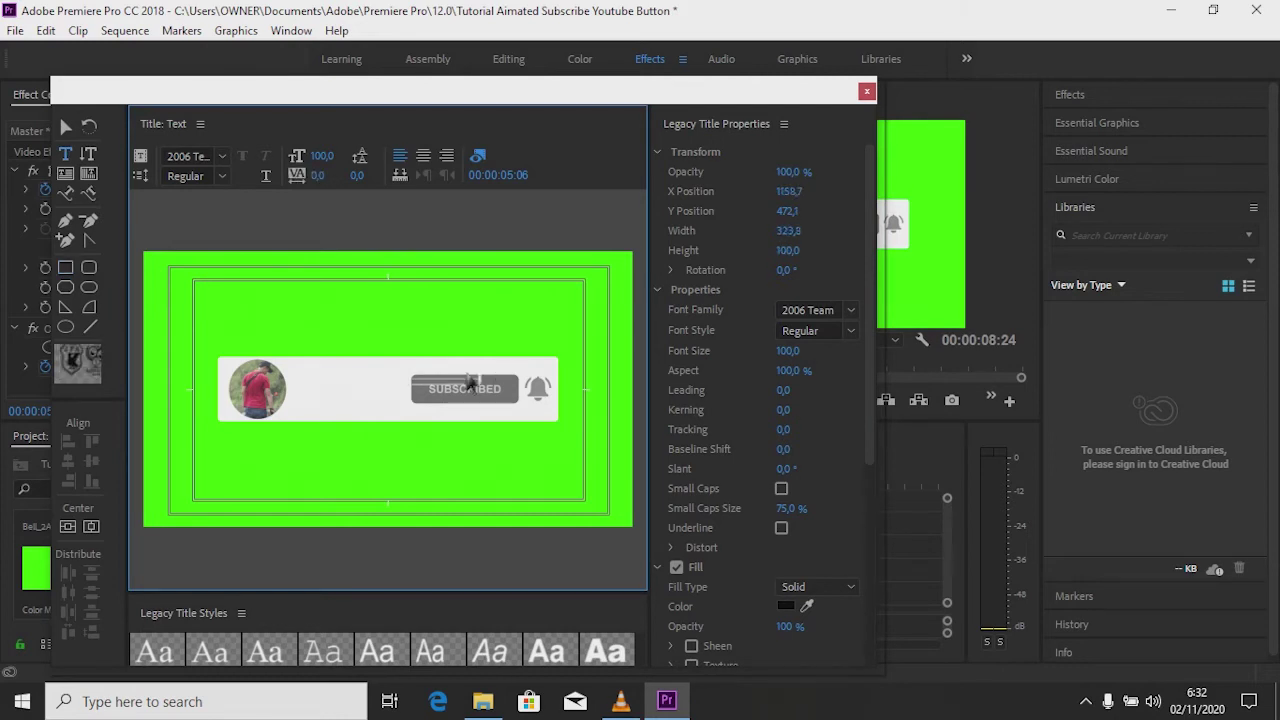
pyautogui.click(786, 606)
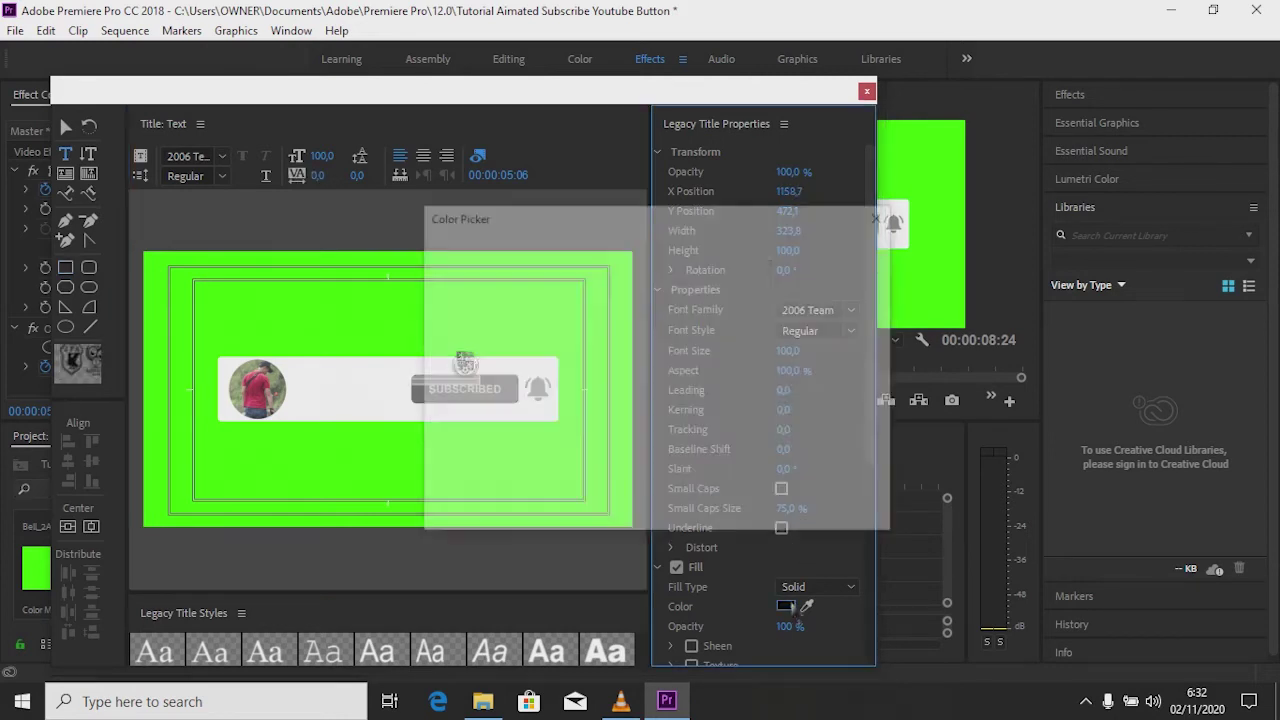
pyautogui.click(848, 250)
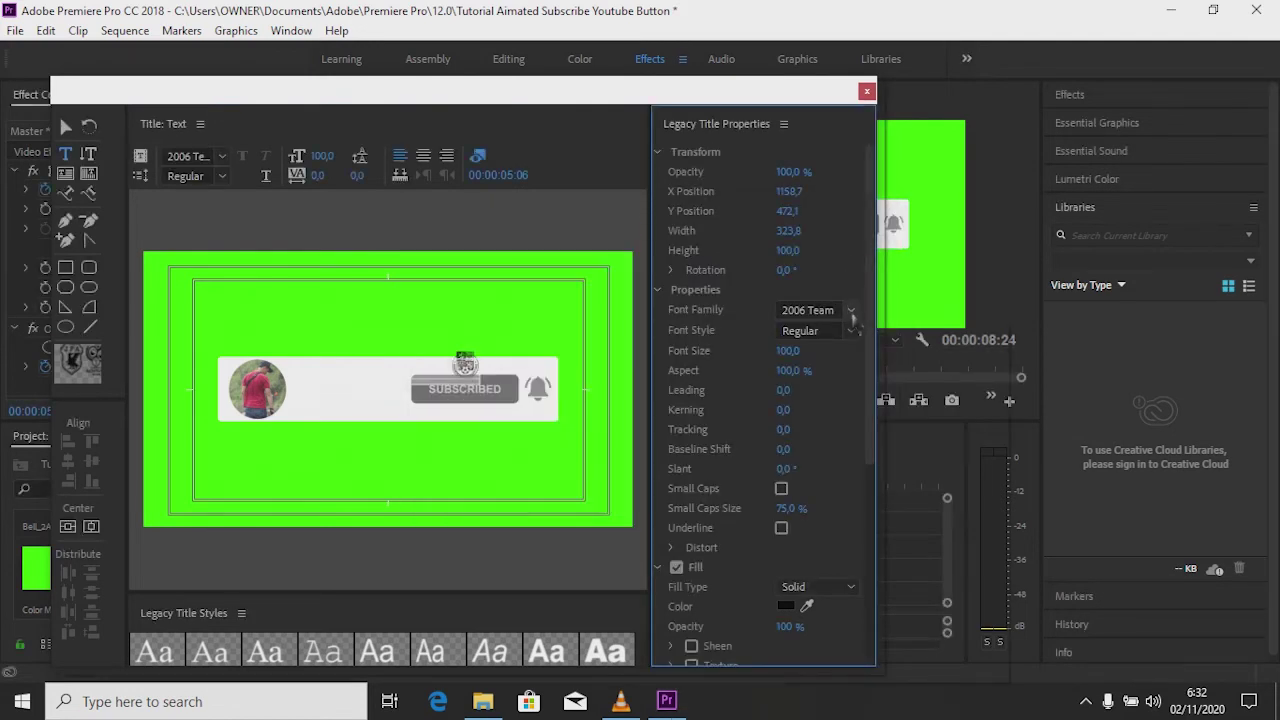
# Set the text's font family to Basketball
pyautogui.click(852, 311)
pyautogui.click(887, 368)
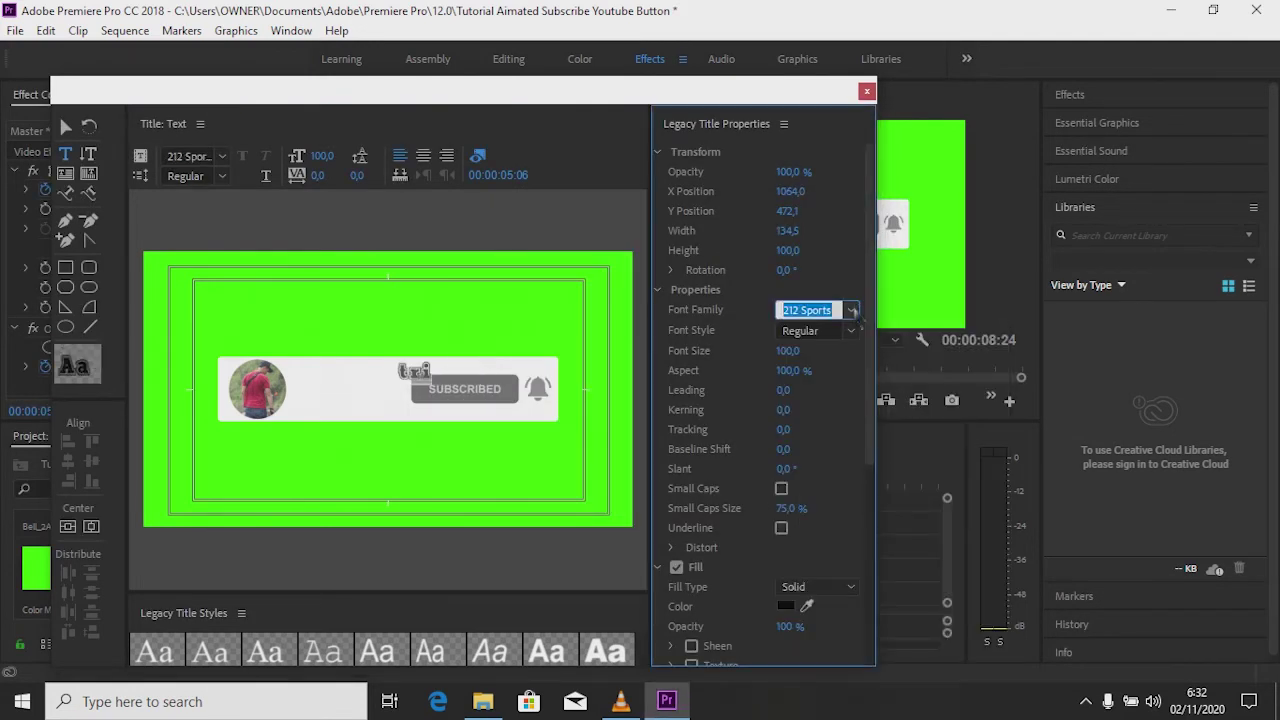
pyautogui.click(852, 311)
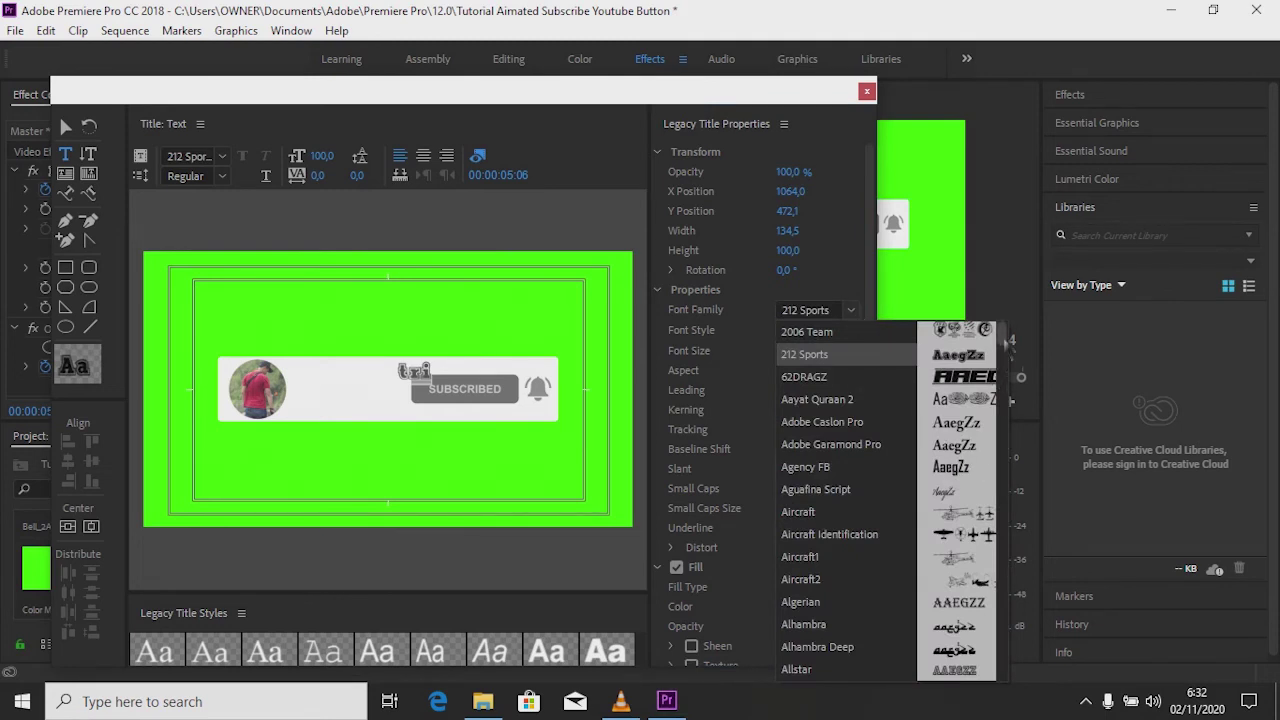
pyautogui.scroll(-2, 1004, 345)
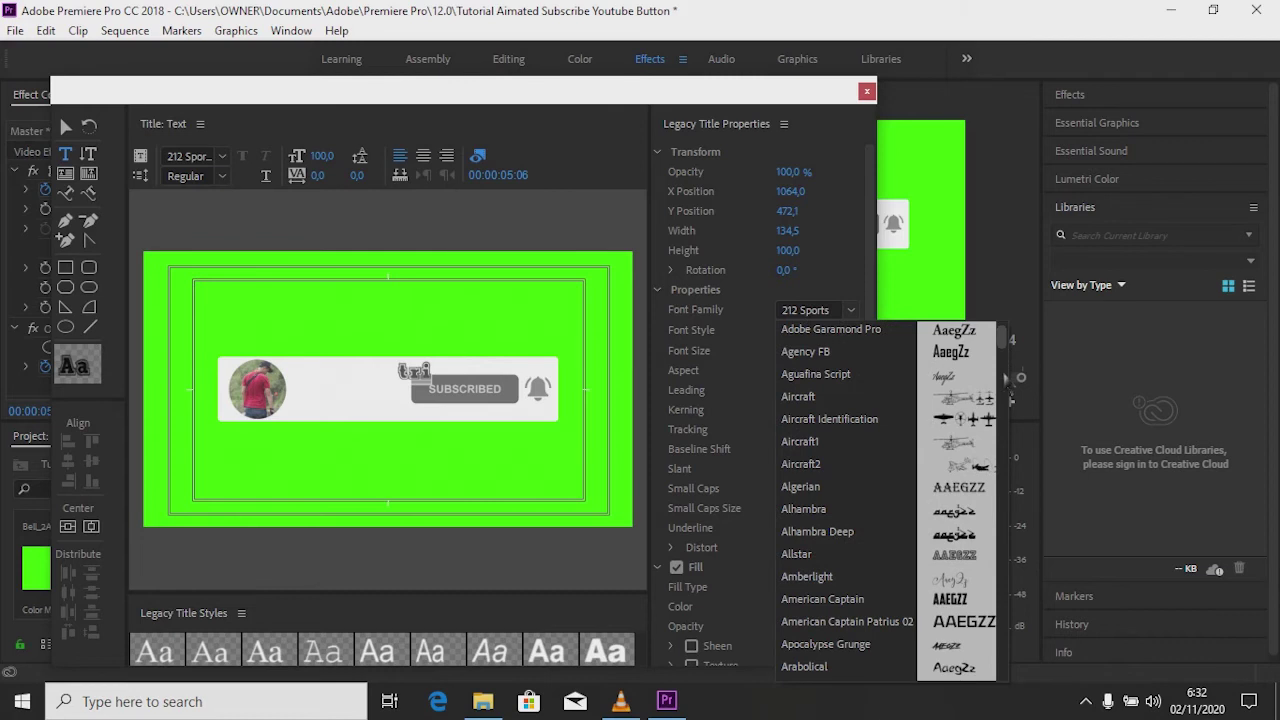
pyautogui.scroll(-6, 1010, 397)
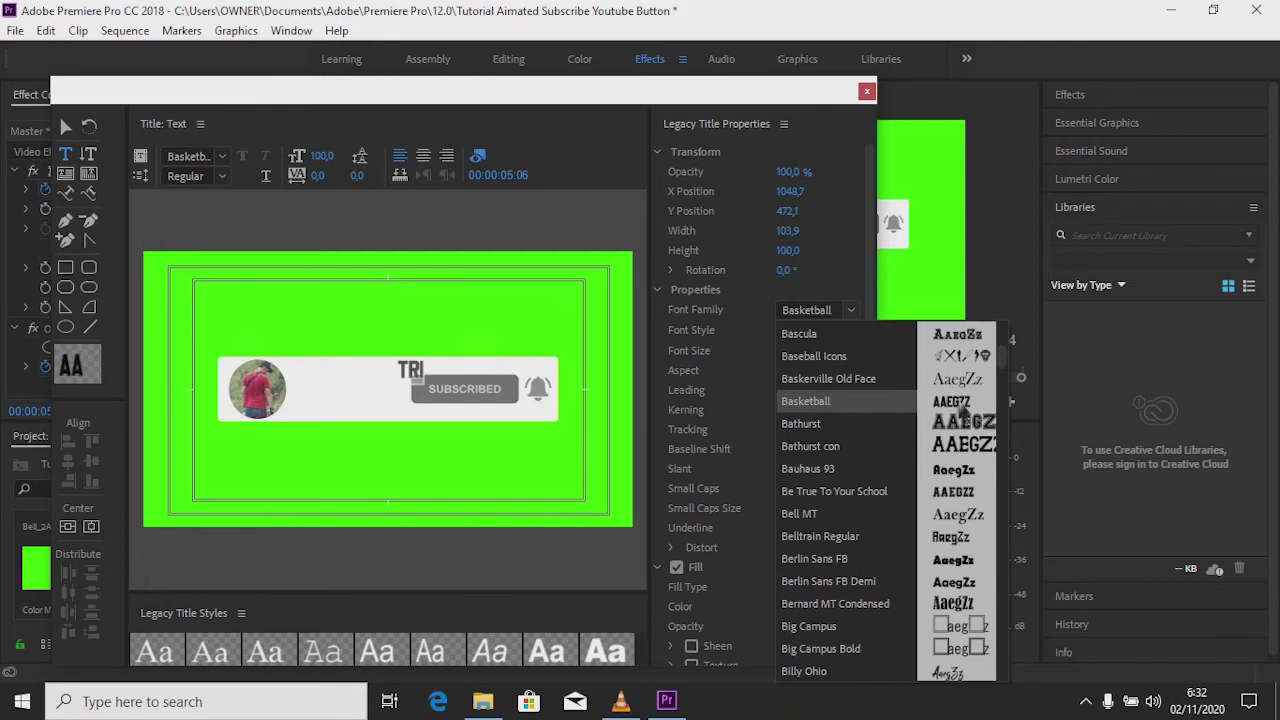
# Finish typing the channel name in Basketball font and move it lower-left on the banner
pyautogui.click(828, 284)
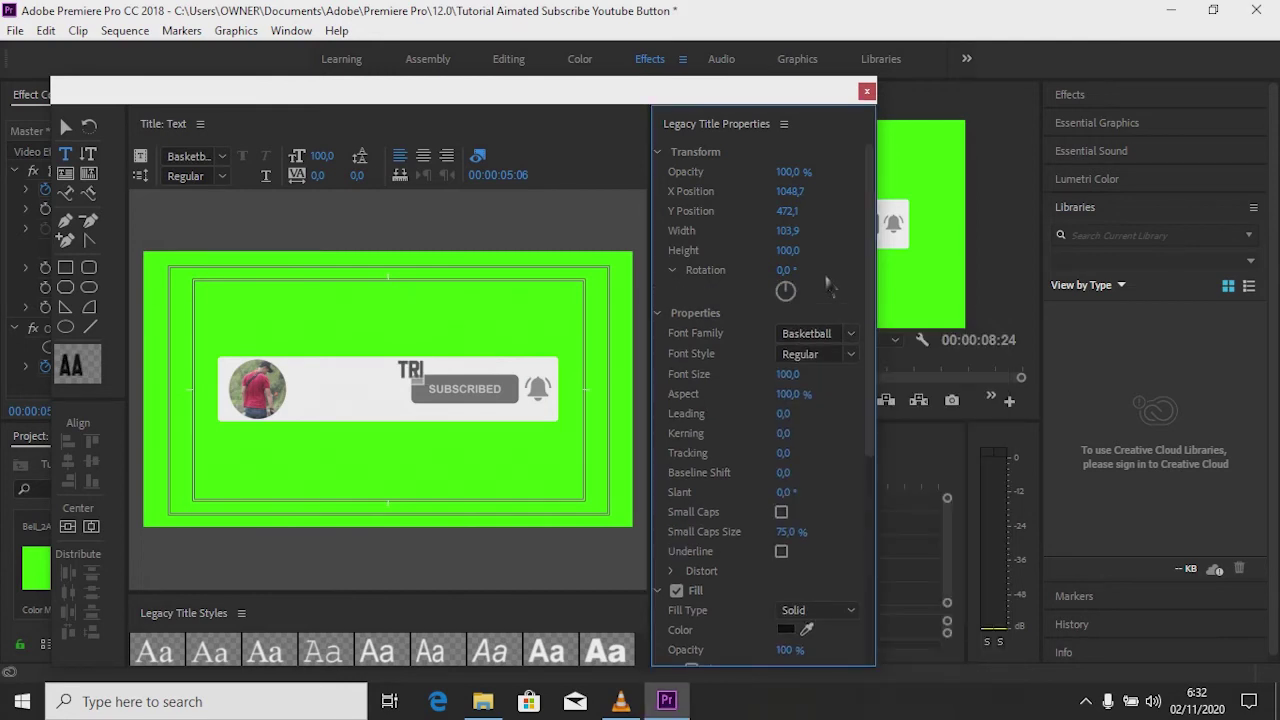
pyautogui.click(424, 378)
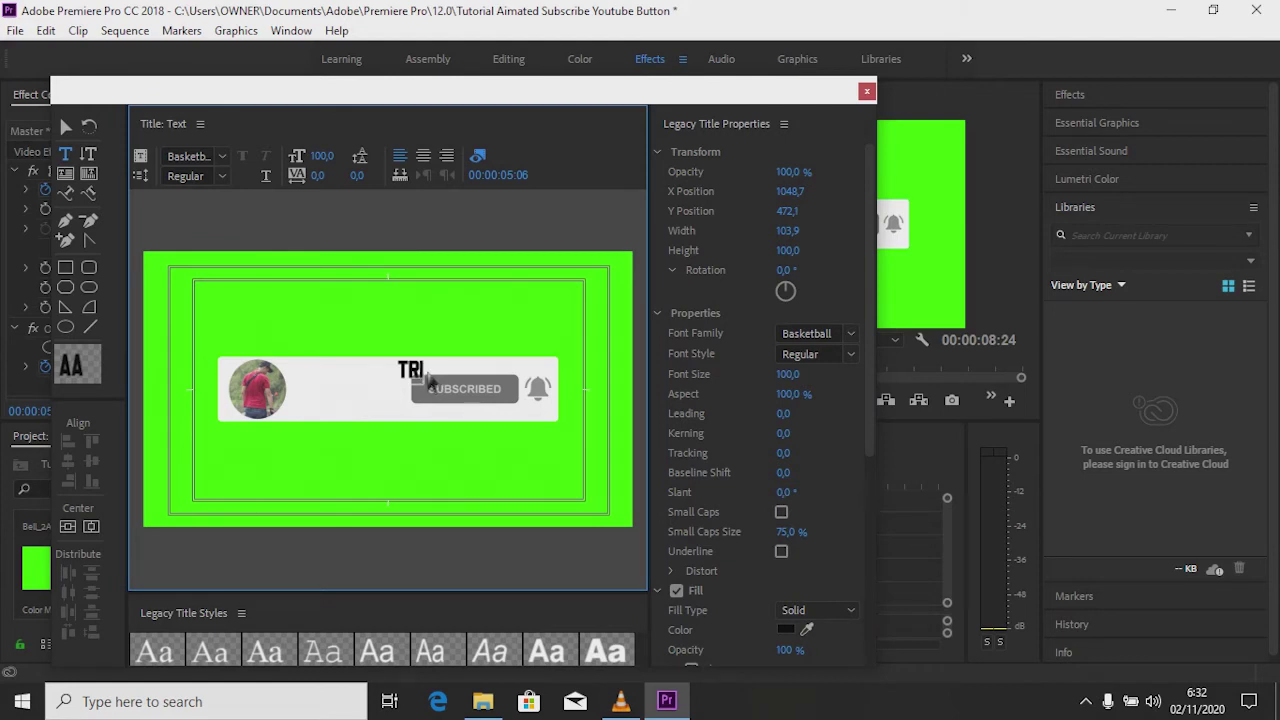
pyautogui.write(' SOPYAN')
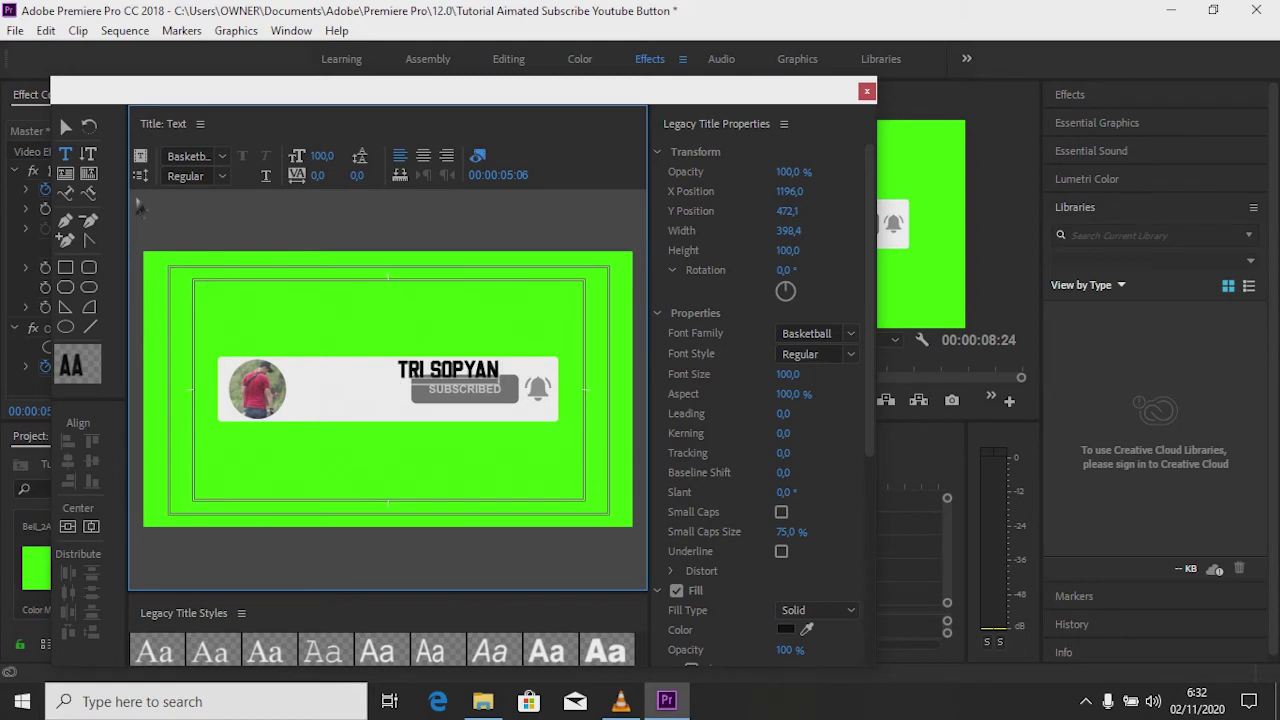
pyautogui.click(65, 127)
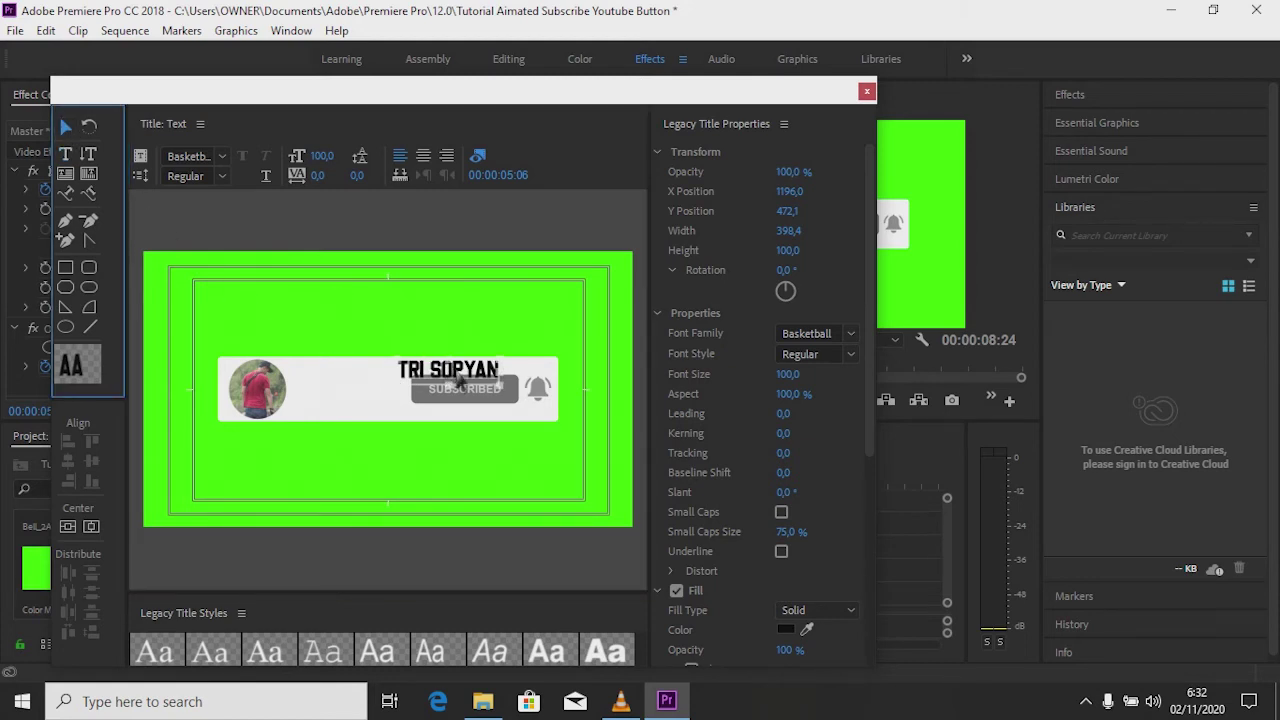
pyautogui.moveTo(460, 383); pyautogui.dragTo(431, 397)
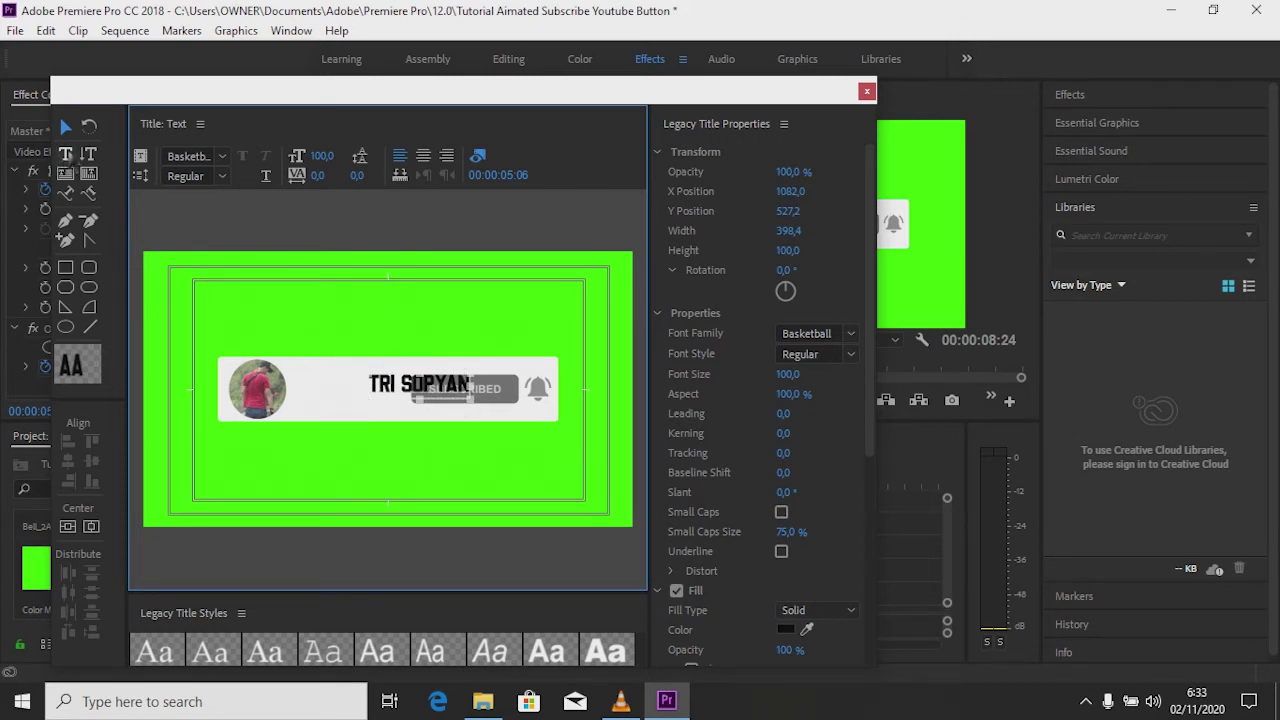
# Tighten the channel name's letter spacing with a negative Kerning value
pyautogui.click(65, 154)
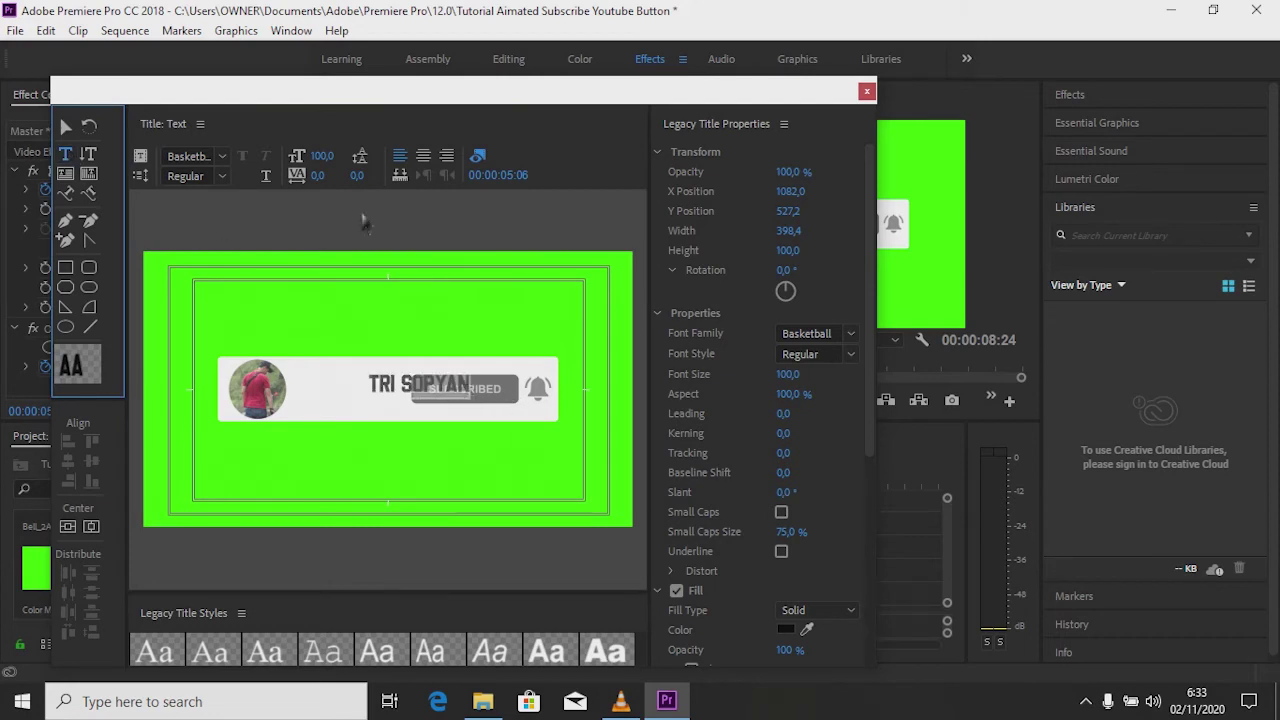
pyautogui.click(315, 182)
pyautogui.moveTo(314, 189); pyautogui.dragTo(302, 195)
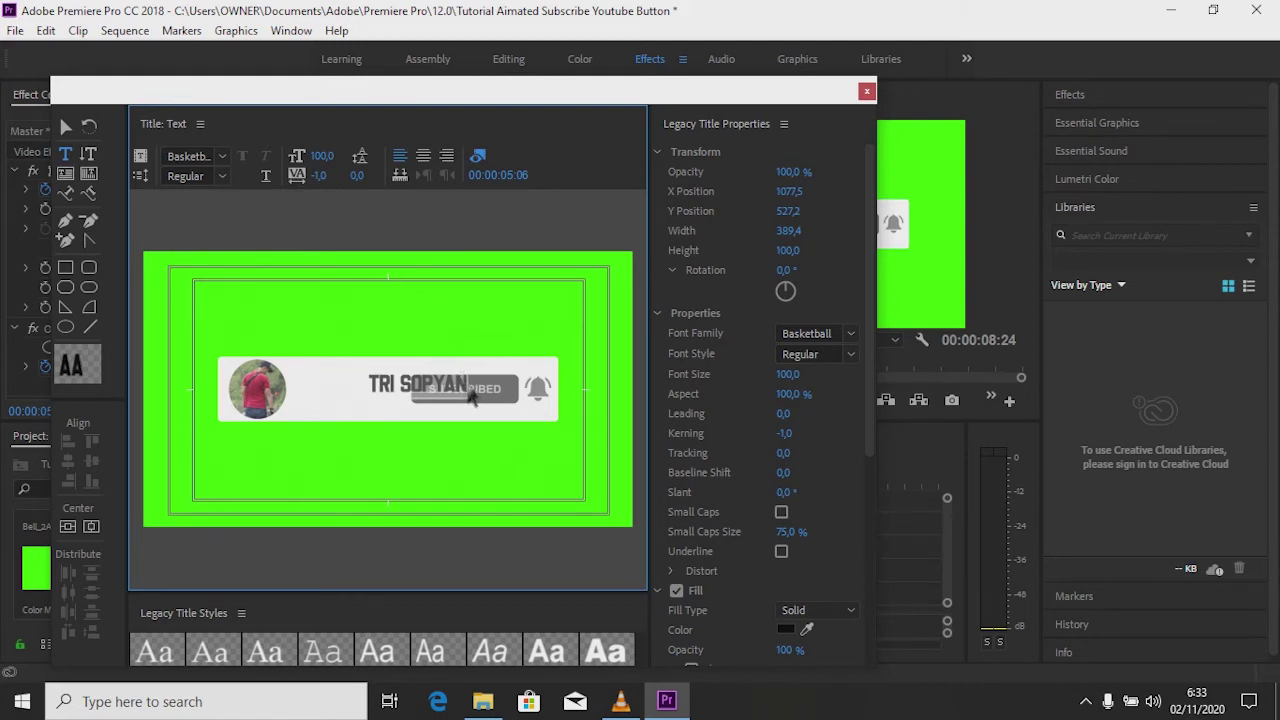
pyautogui.click(471, 396)
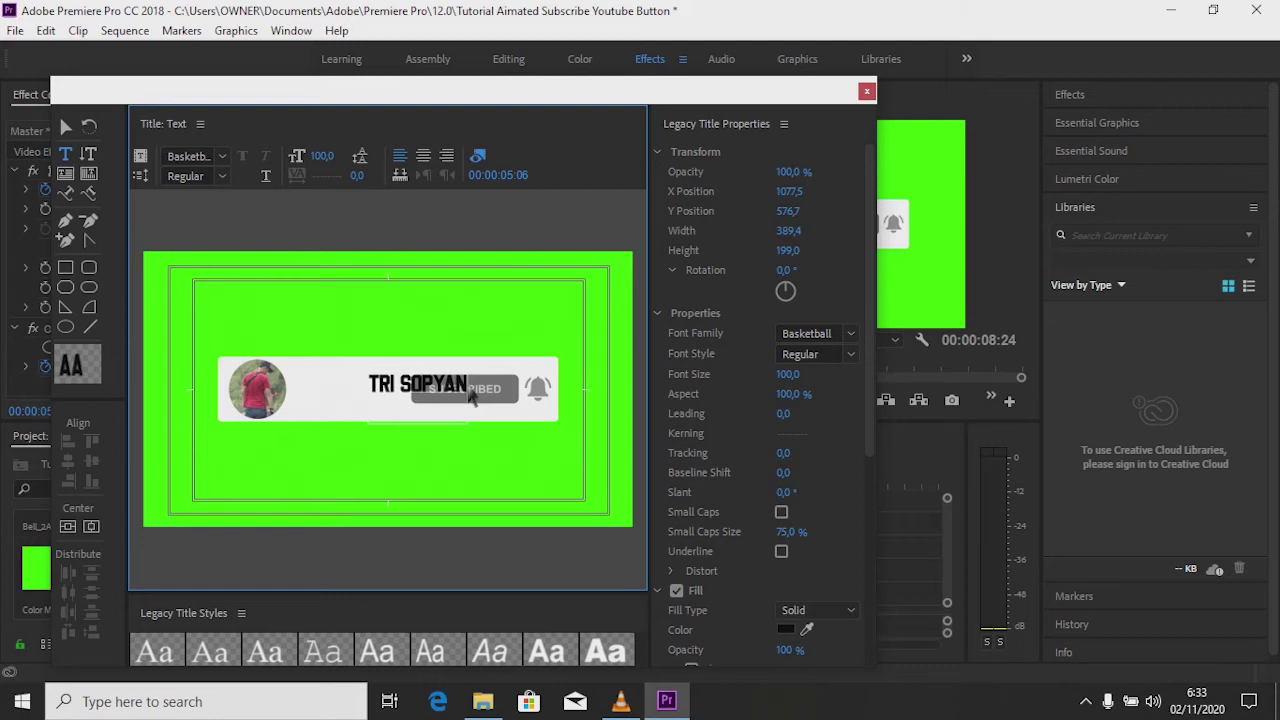
# Add a second line reading 'TUTORIAL | VLOGS' under the channel name
pyautogui.press('Return')
pyautogui.write('TUT')
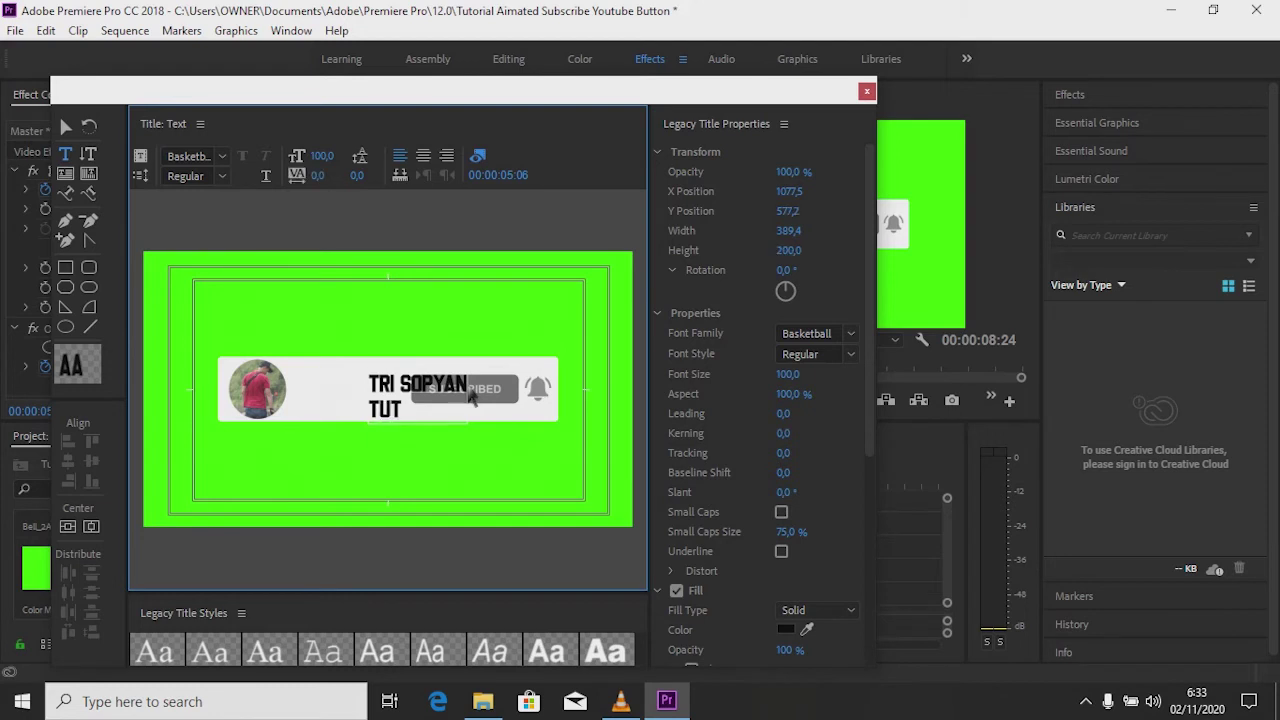
pyautogui.write('ORIAL')
pyautogui.write('  VLOGS')
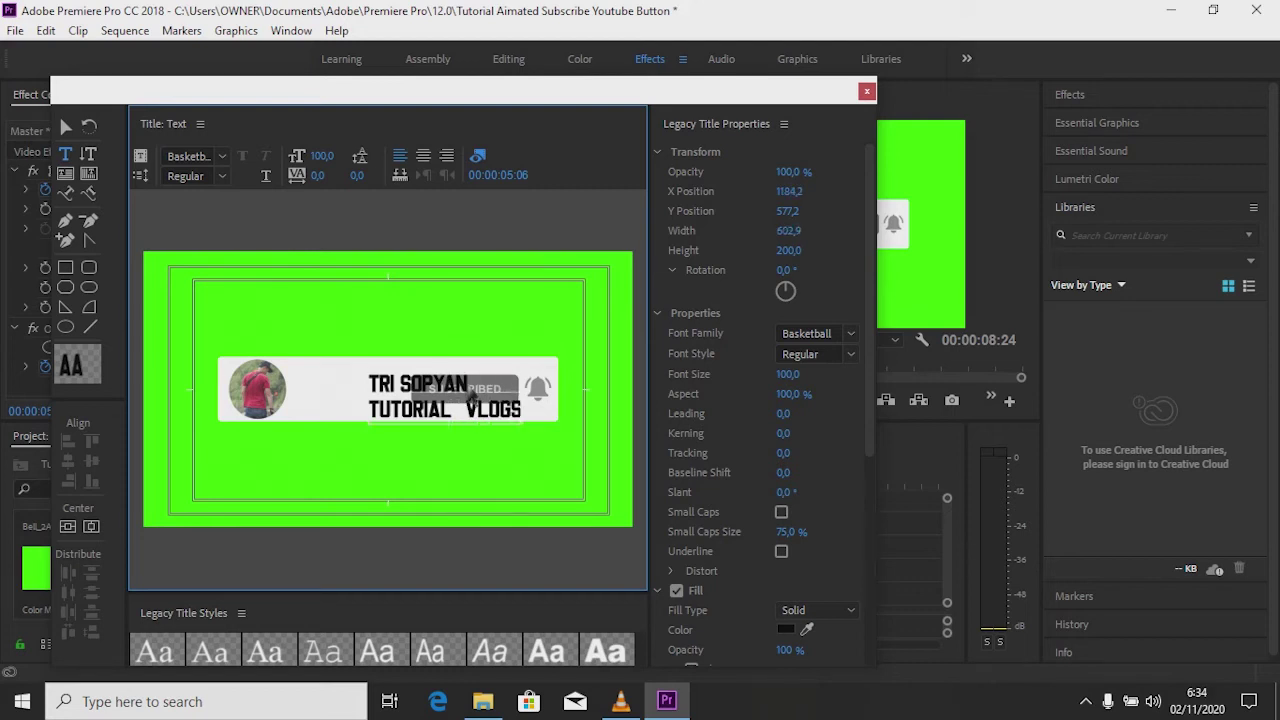
# Set the tagline to Agency FB at size 78 and move the title left beside the photo
pyautogui.moveTo(432, 423); pyautogui.dragTo(376, 423)
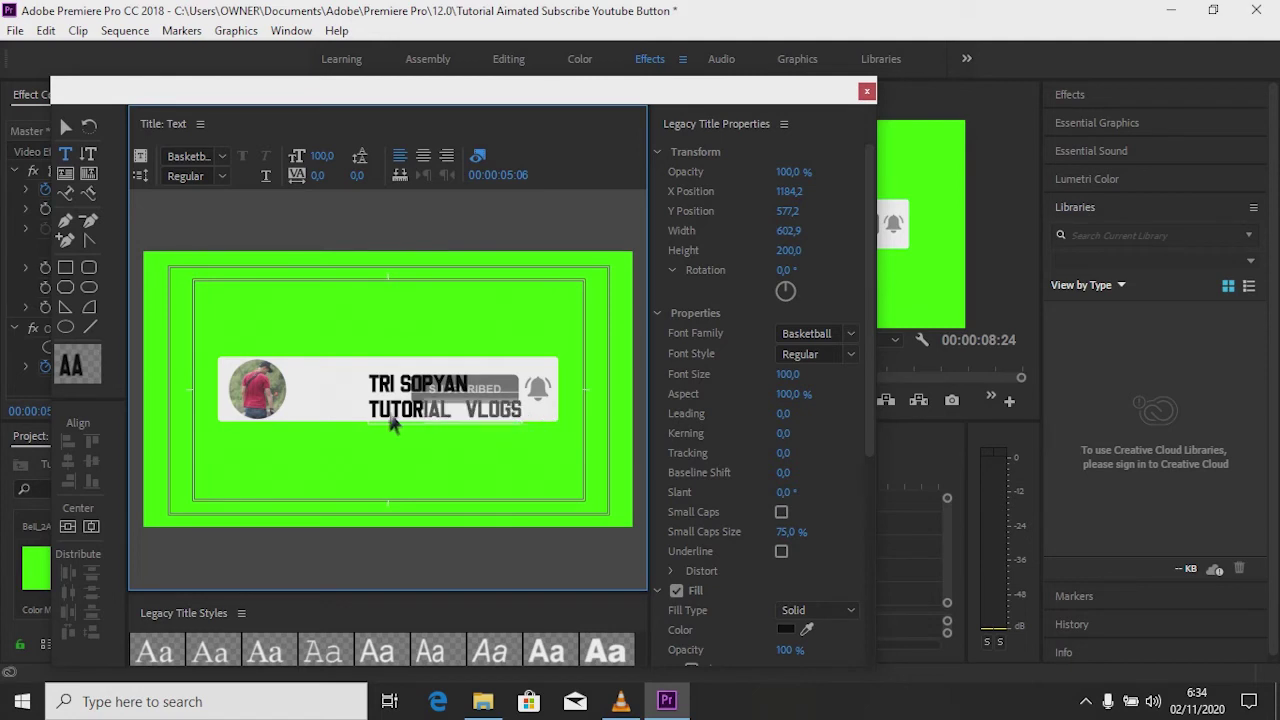
pyautogui.click(853, 336)
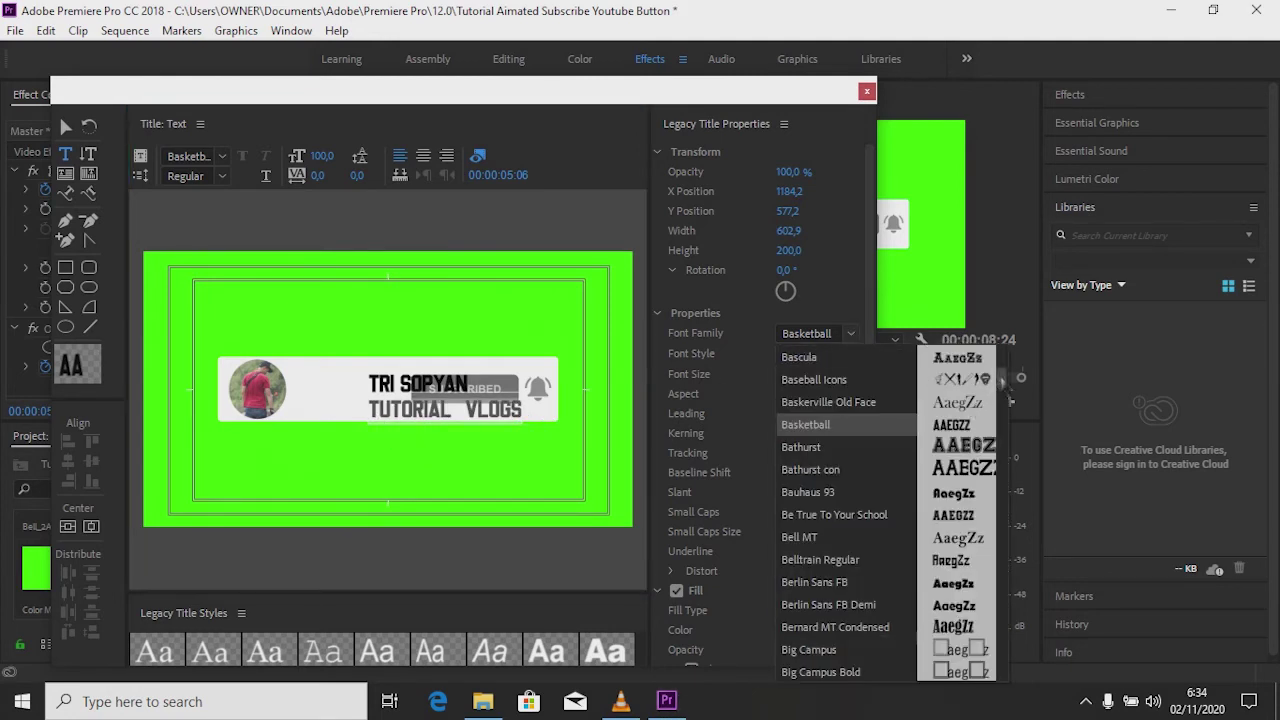
pyautogui.scroll(1, 1010, 400)
pyautogui.scroll(10, 1010, 400)
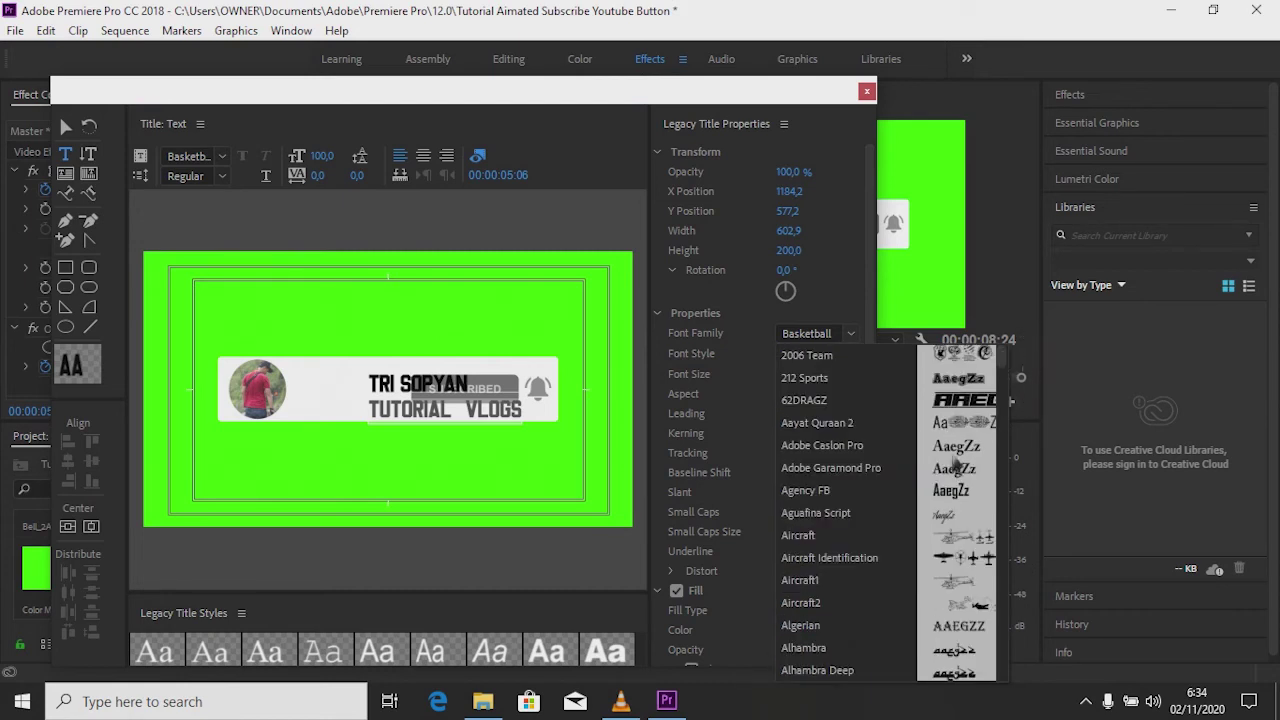
pyautogui.click(798, 493)
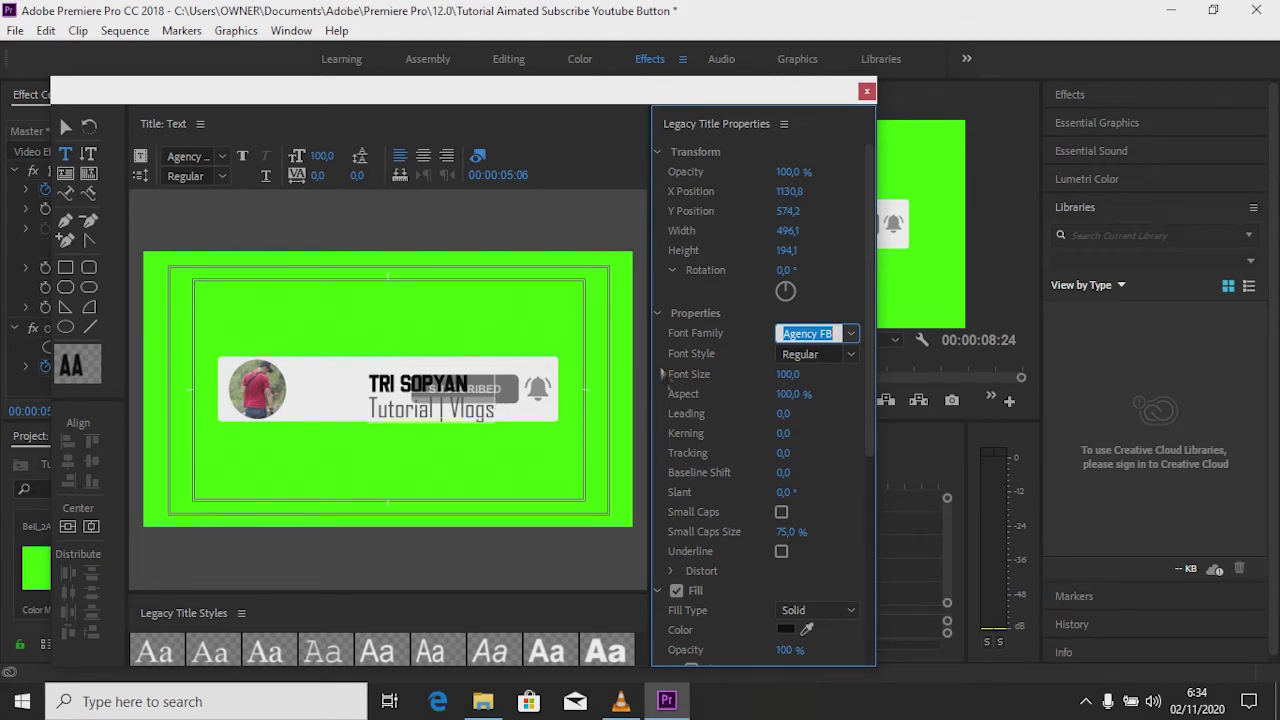
pyautogui.click(788, 378)
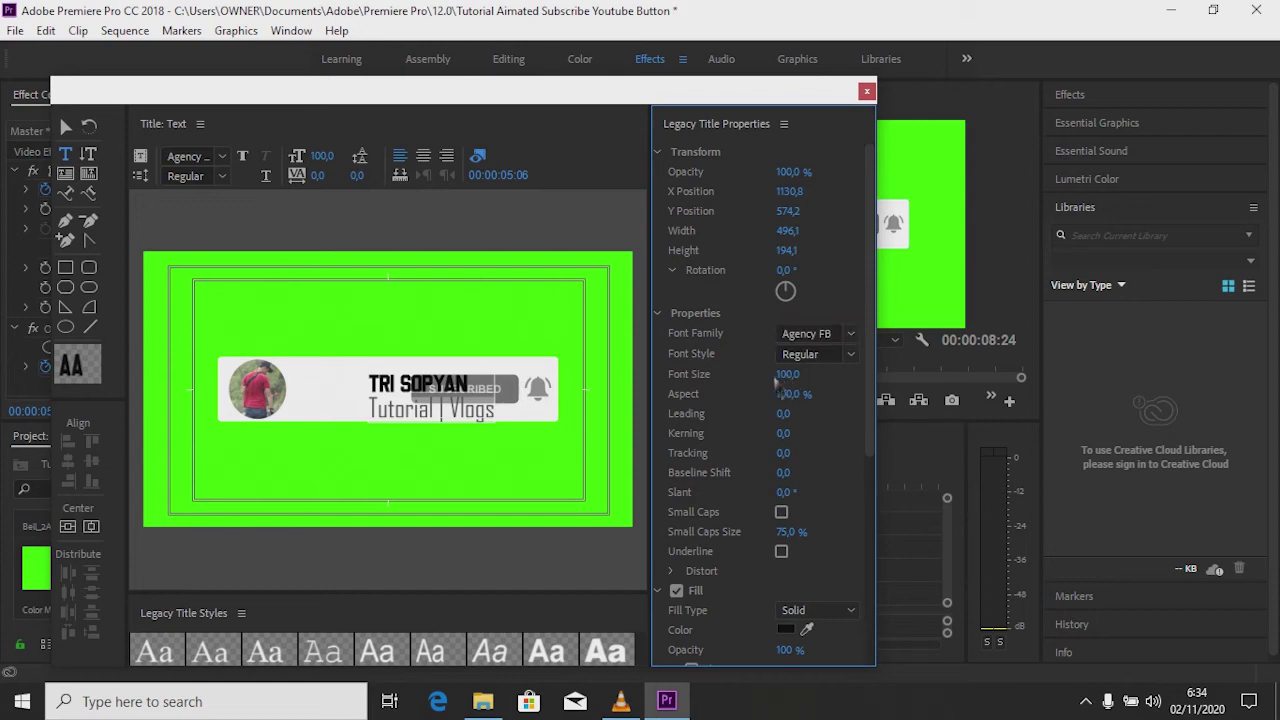
pyautogui.moveTo(765, 384); pyautogui.dragTo(741, 381)
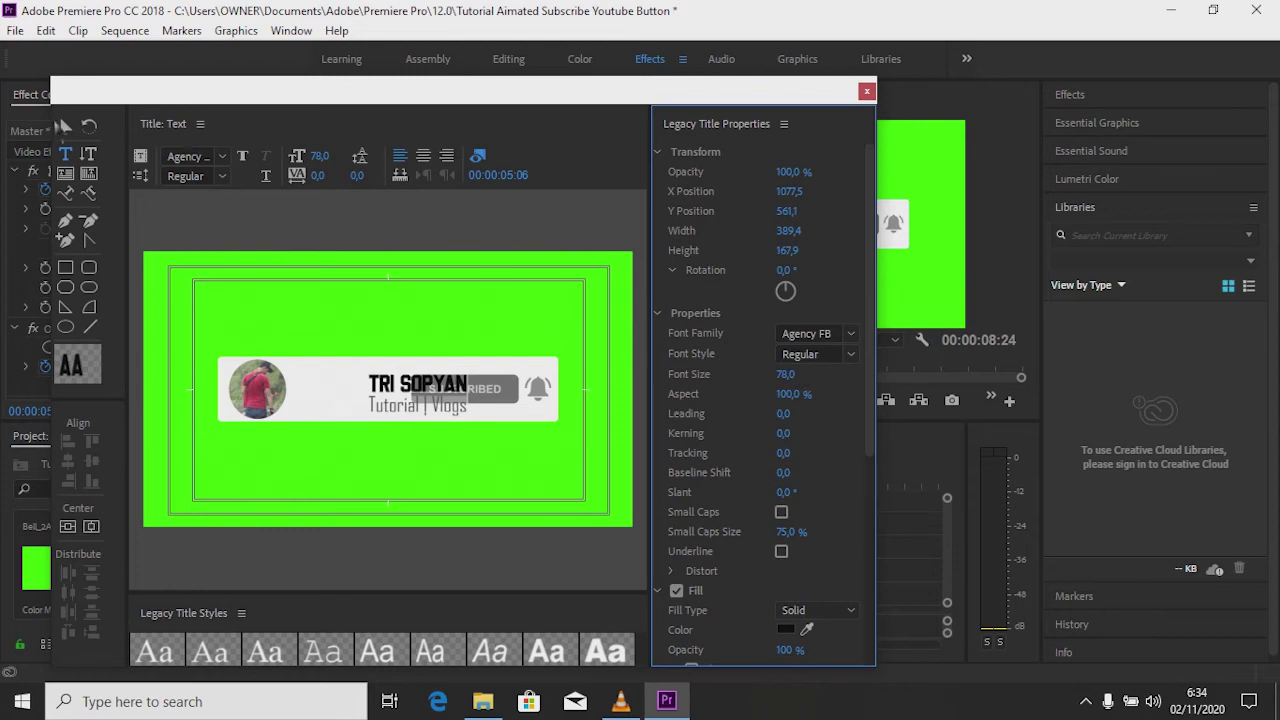
pyautogui.click(64, 127)
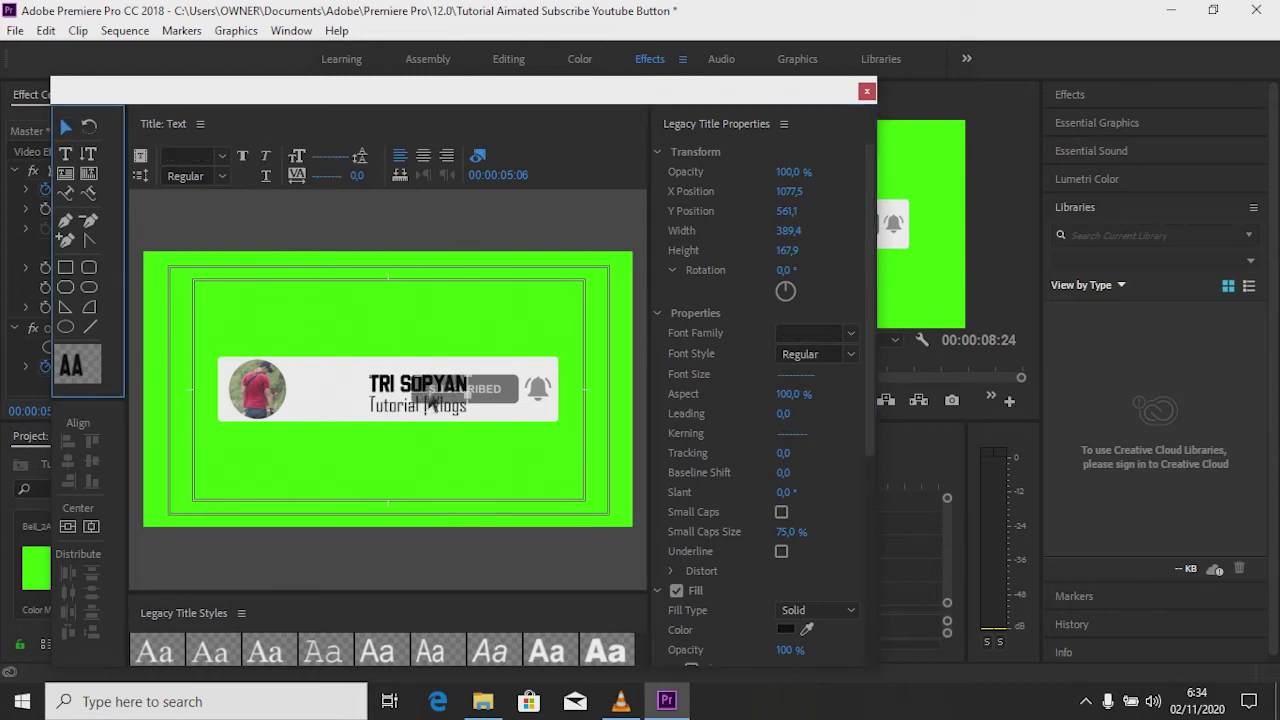
pyautogui.moveTo(428, 398); pyautogui.dragTo(358, 398)
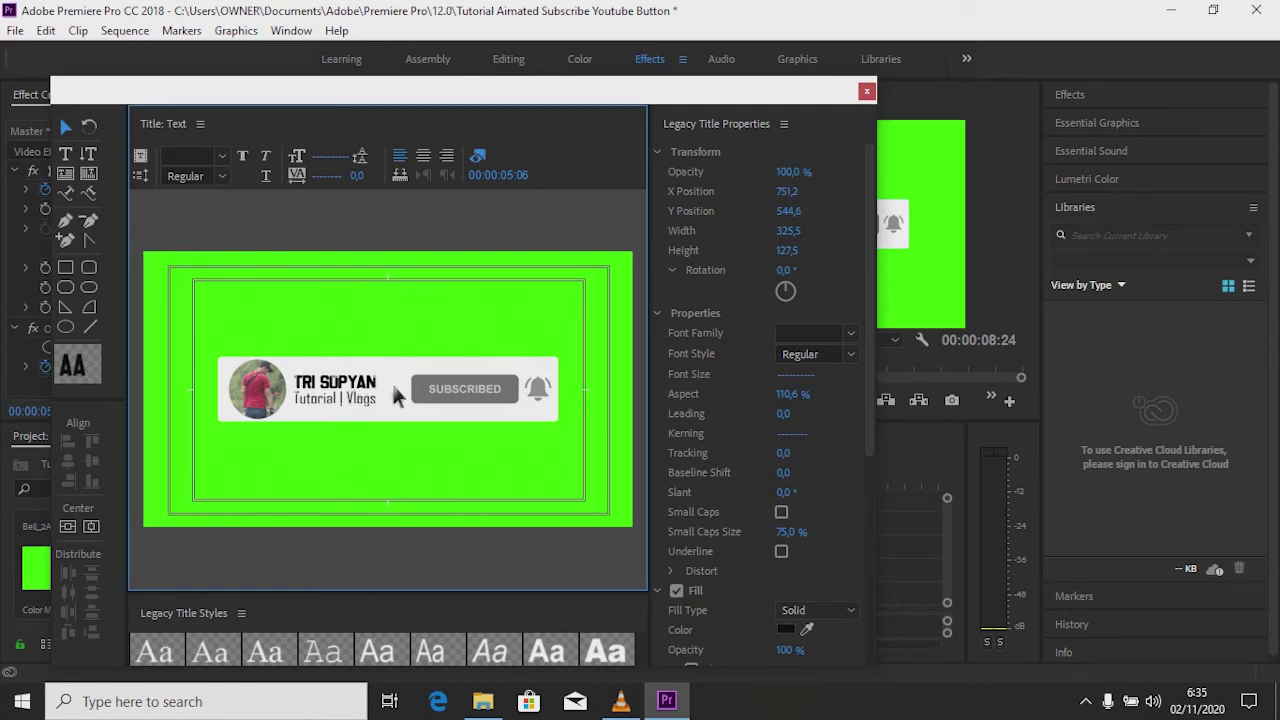
# Place the Text title on track V7, extend it to end at 8:24, and select the banner clips
pyautogui.click(867, 92)
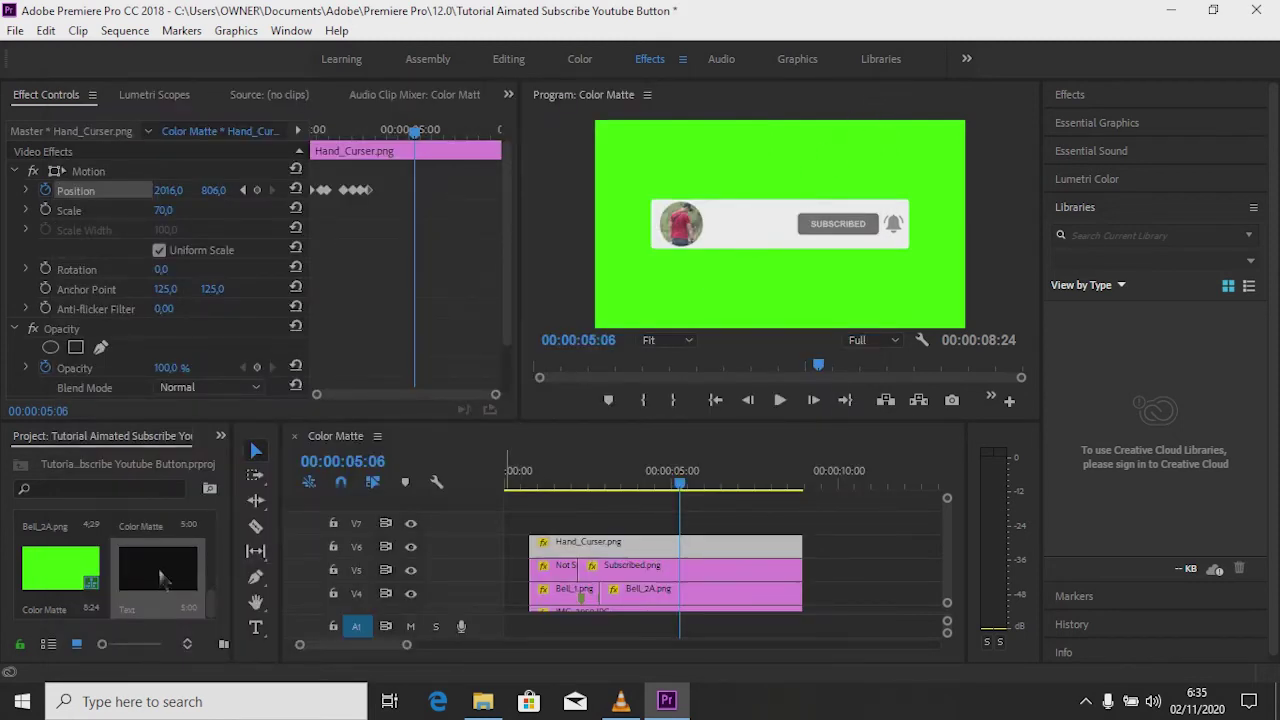
pyautogui.moveTo(155, 572); pyautogui.dragTo(540, 522)
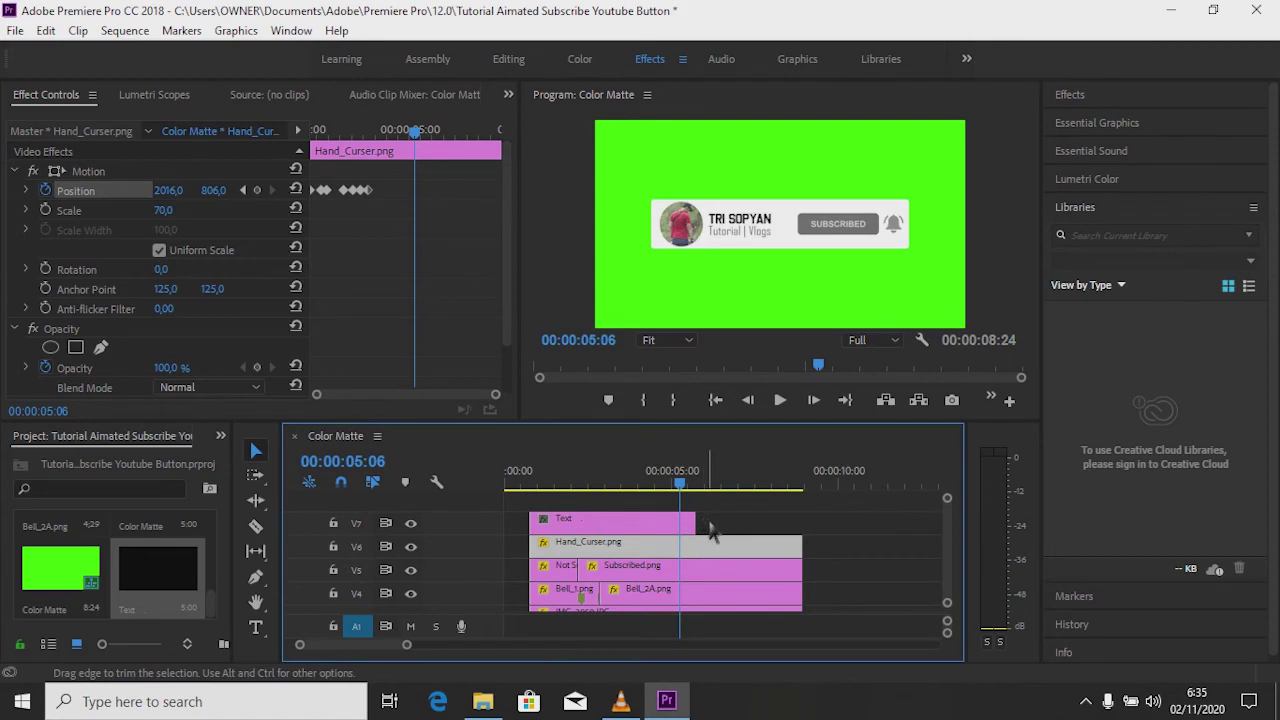
pyautogui.moveTo(697, 522); pyautogui.dragTo(808, 532)
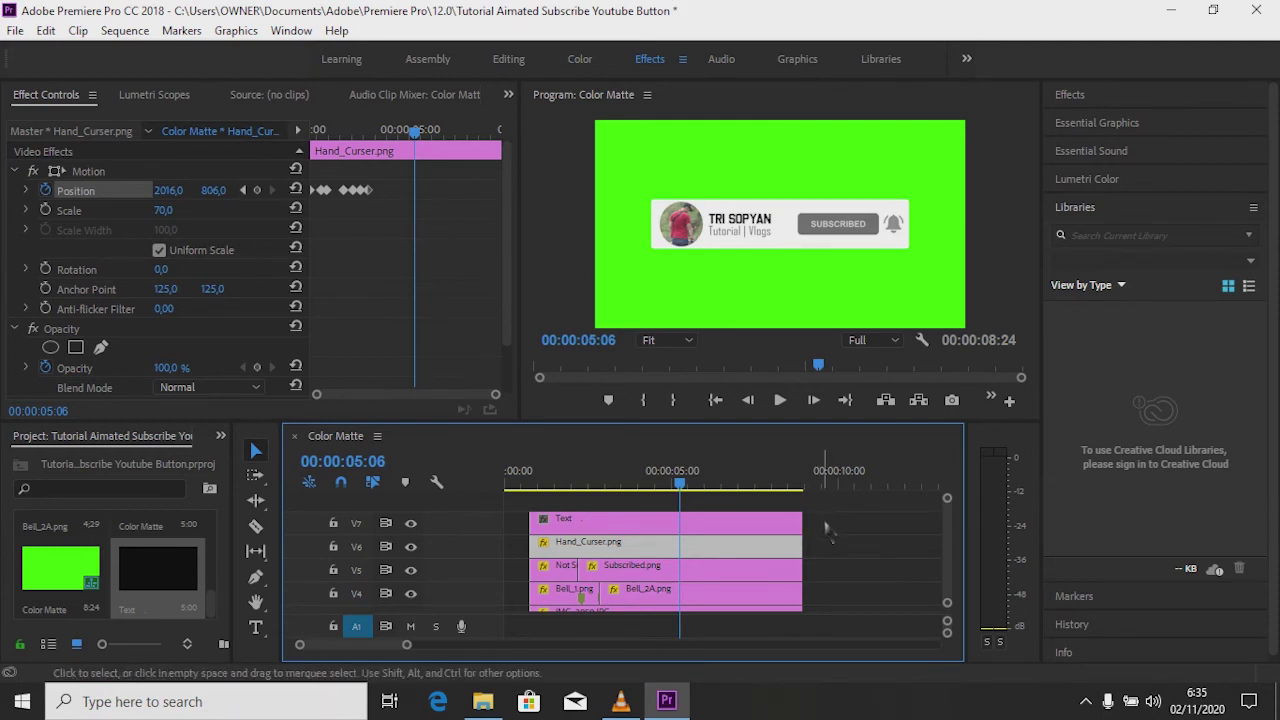
pyautogui.moveTo(822, 520)
pyautogui.mouseDown()
pyautogui.moveTo(634, 622)
pyautogui.moveTo(890, 552)
pyautogui.mouseUp()
pyautogui.scroll(-3, 955, 545)
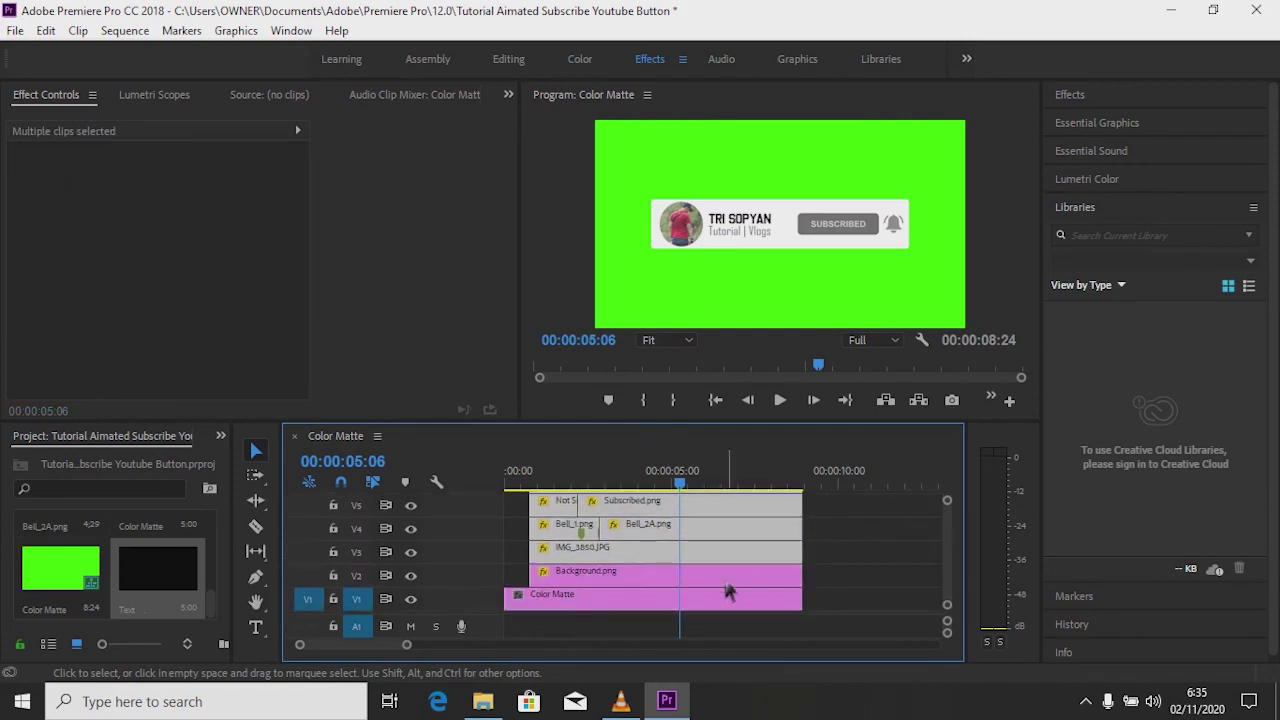
# Nest the banner clips, including Background.png, into Nested Sequence 01 and play it back
pyautogui.keyDown('shift'); pyautogui.click(640, 584); pyautogui.keyUp('shift')
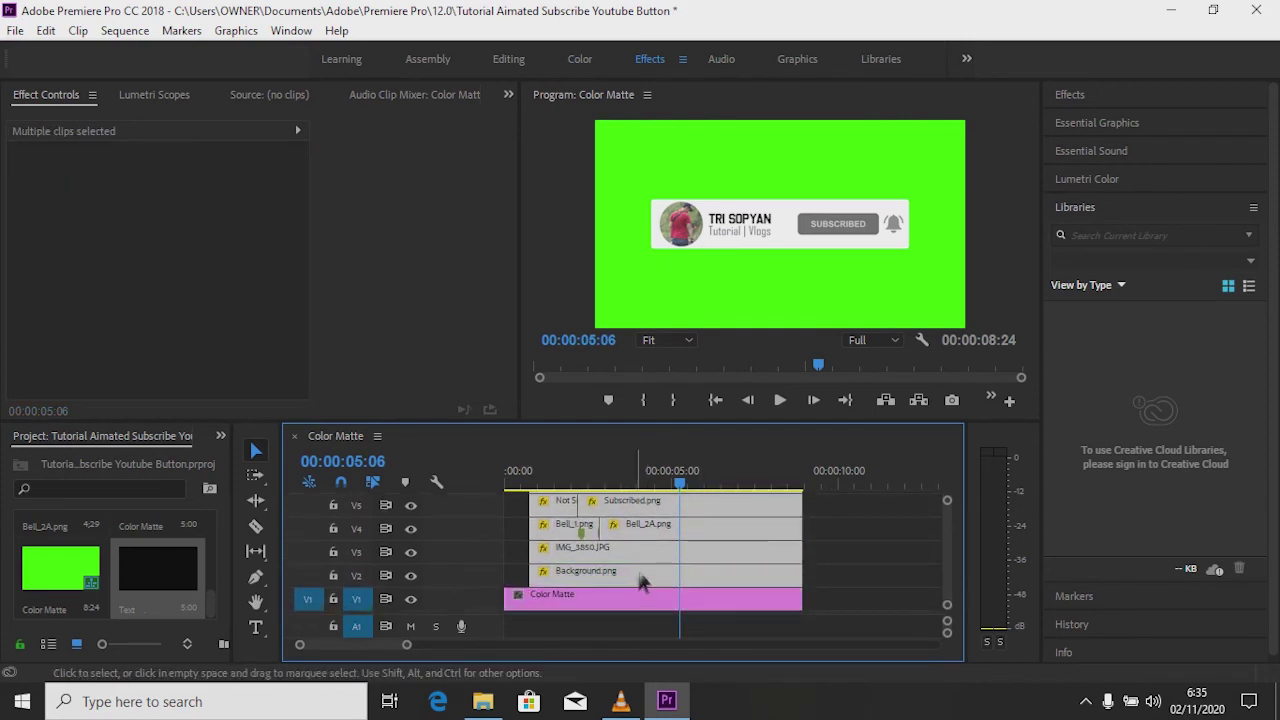
pyautogui.rightClick(636, 584)
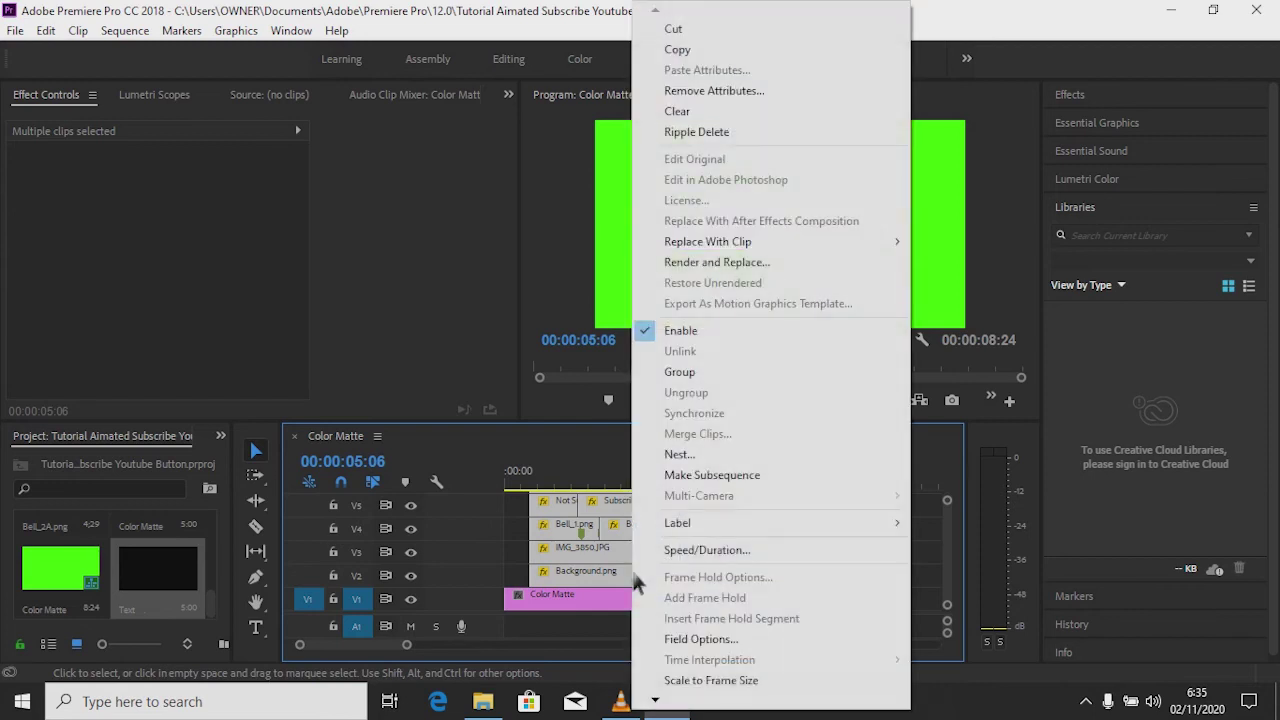
pyautogui.click(710, 462)
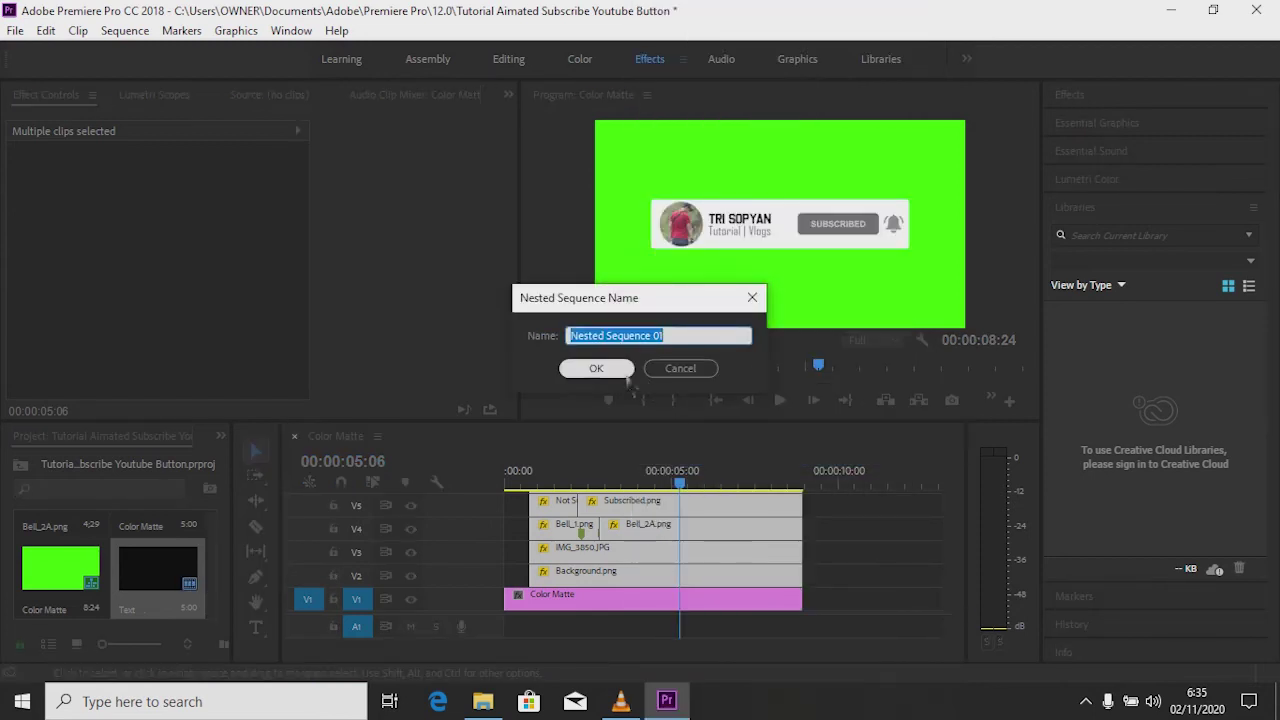
pyautogui.click(596, 368)
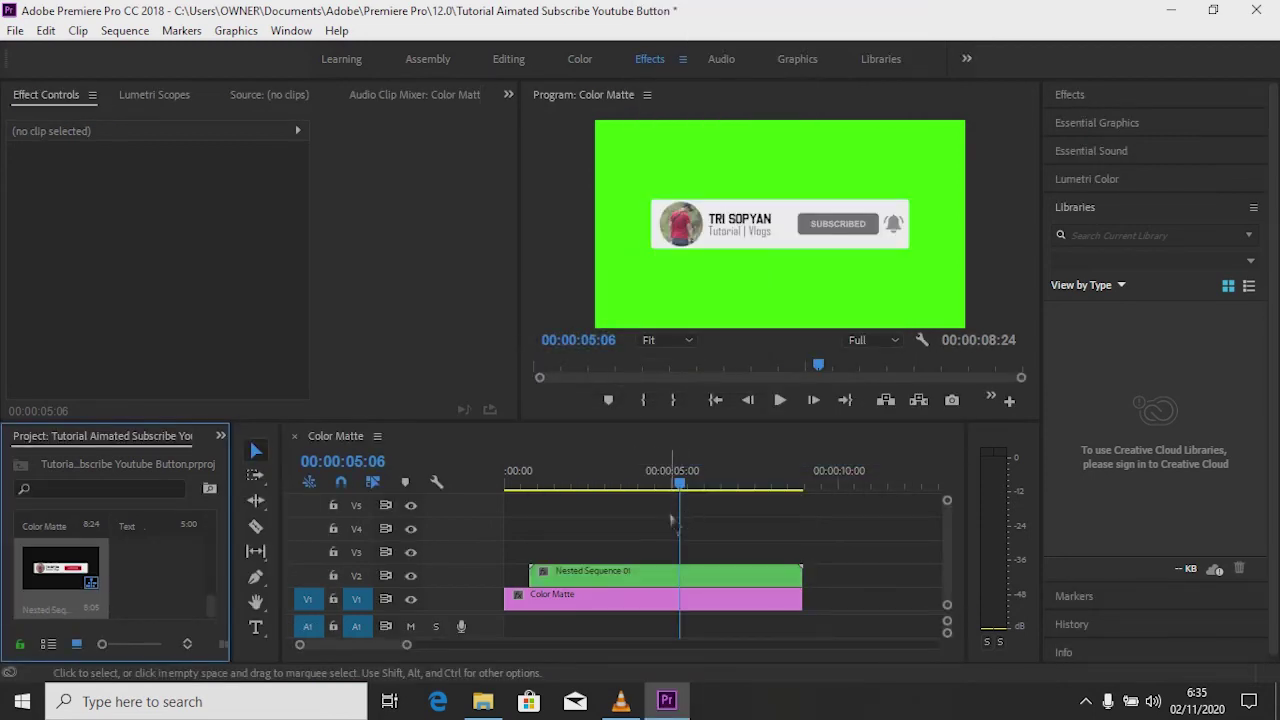
pyautogui.click(466, 530)
pyautogui.press('Home')
pyautogui.press('space')
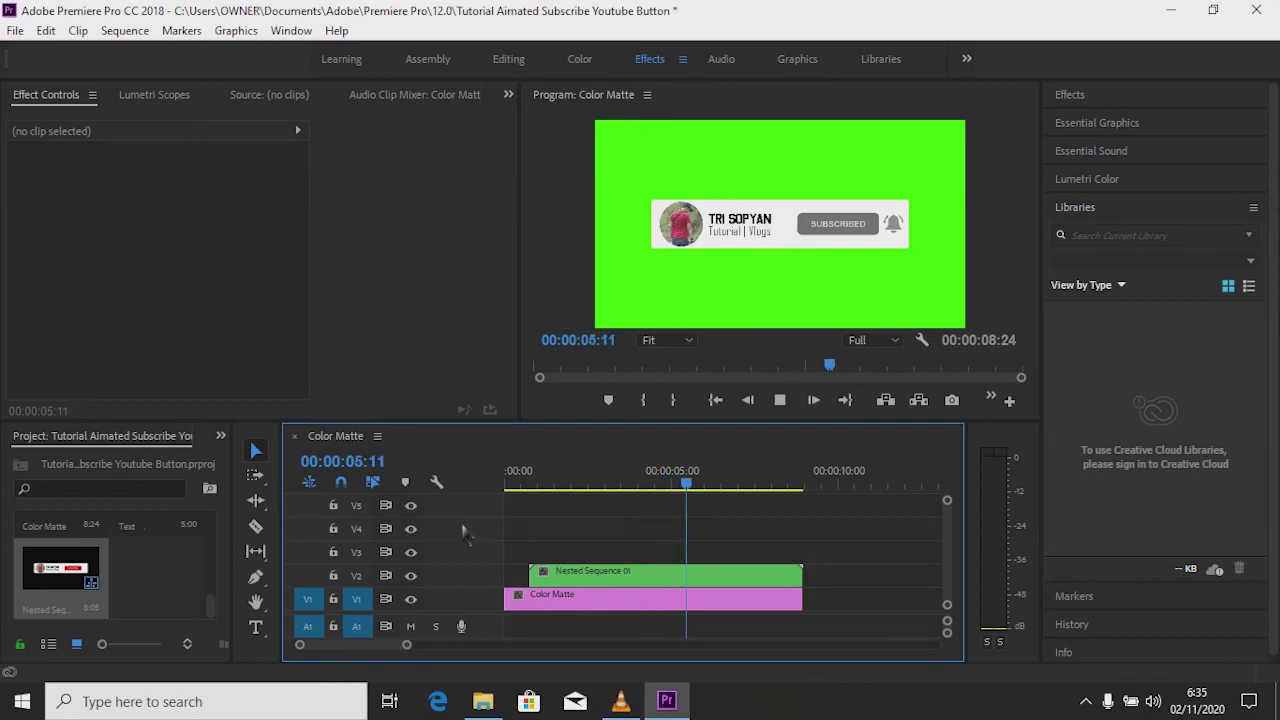
pyautogui.press('space')
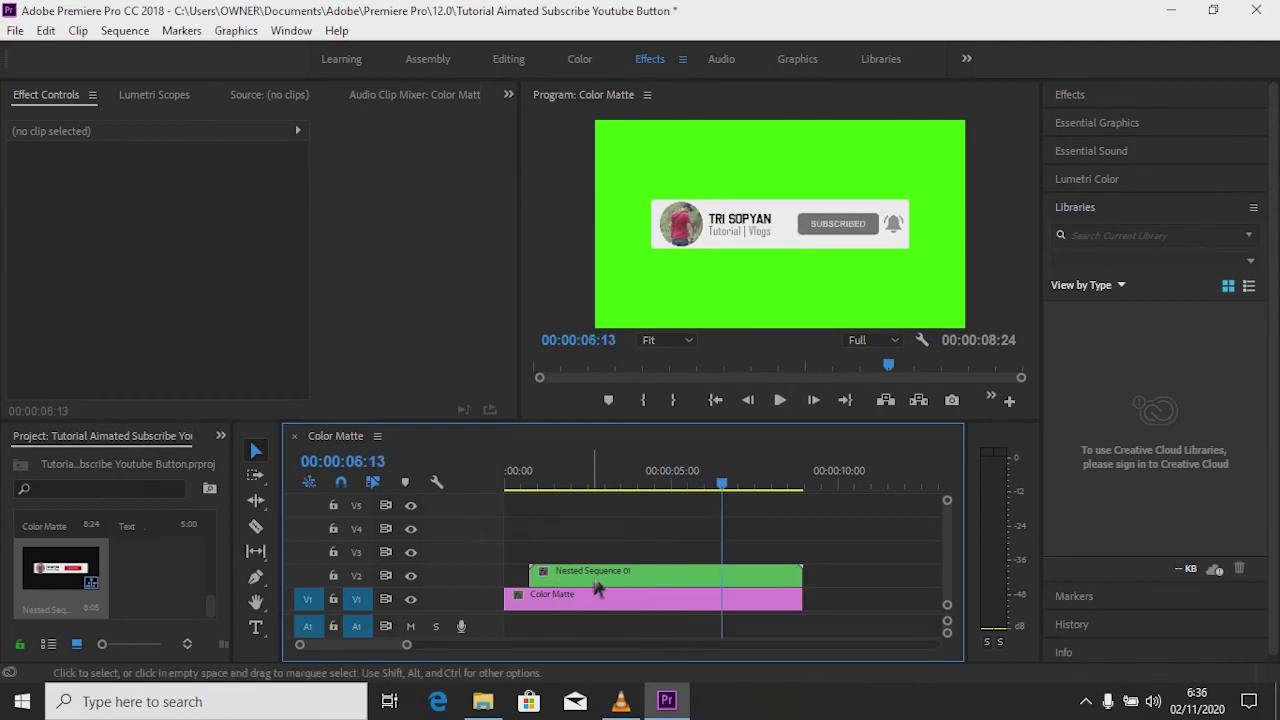
# Slow Nested Sequence 01 to 85% speed and lengthen the Color Matte to 11:06
pyautogui.click(595, 583)
pyautogui.rightClick(595, 584)
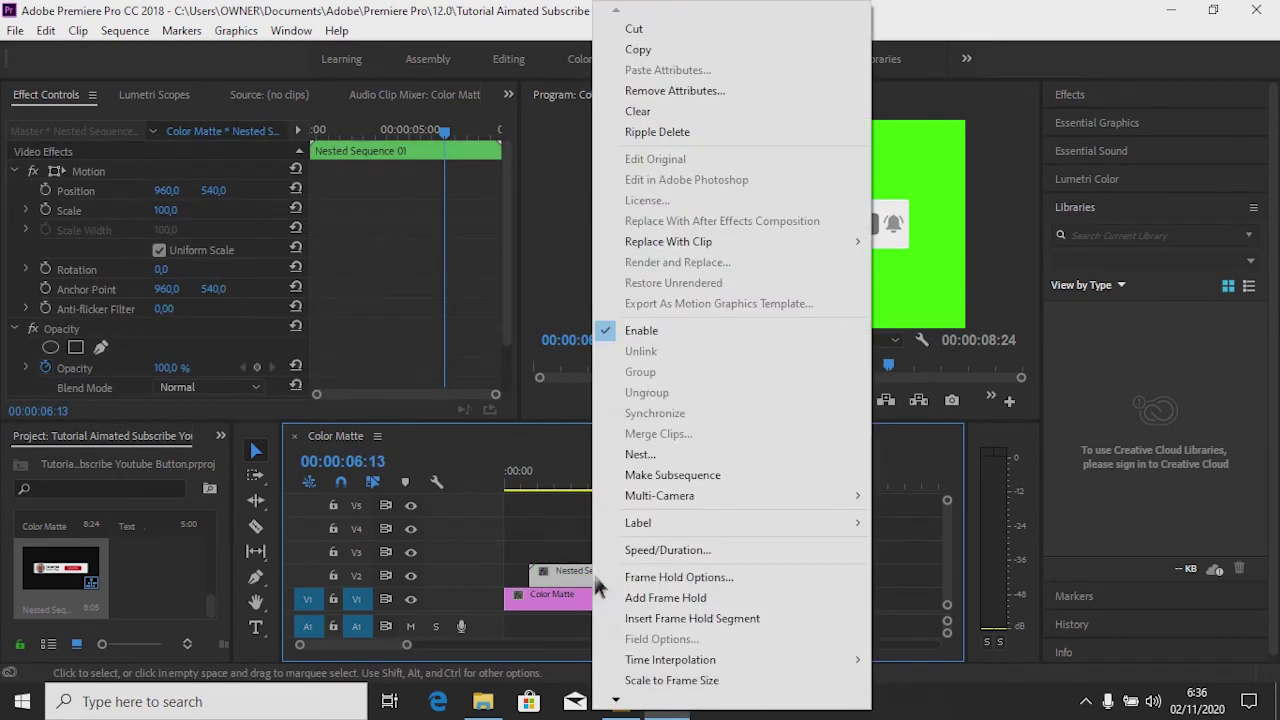
pyautogui.click(666, 552)
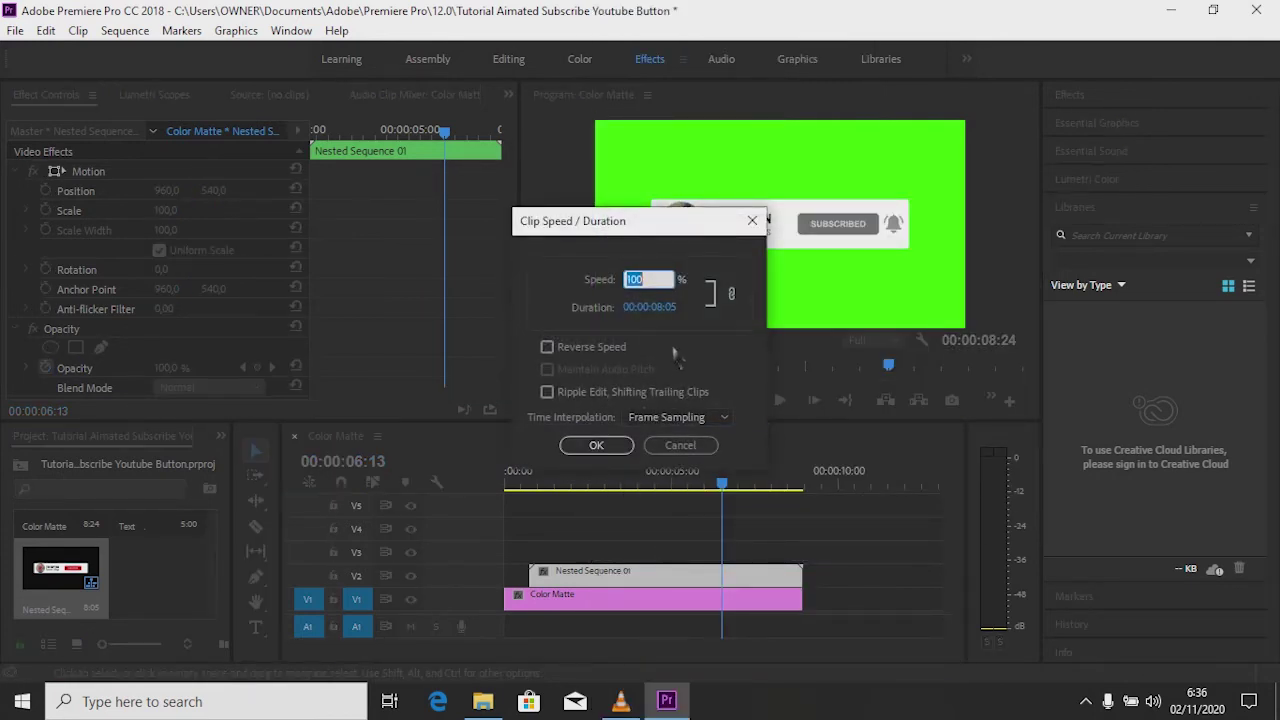
pyautogui.write('85')
pyautogui.press('Return')
pyautogui.moveTo(801, 598); pyautogui.dragTo(879, 600)
# At 00:00:00:19, move the banner below the frame to Y 1230 and set a position keyframe
pyautogui.click(715, 400)
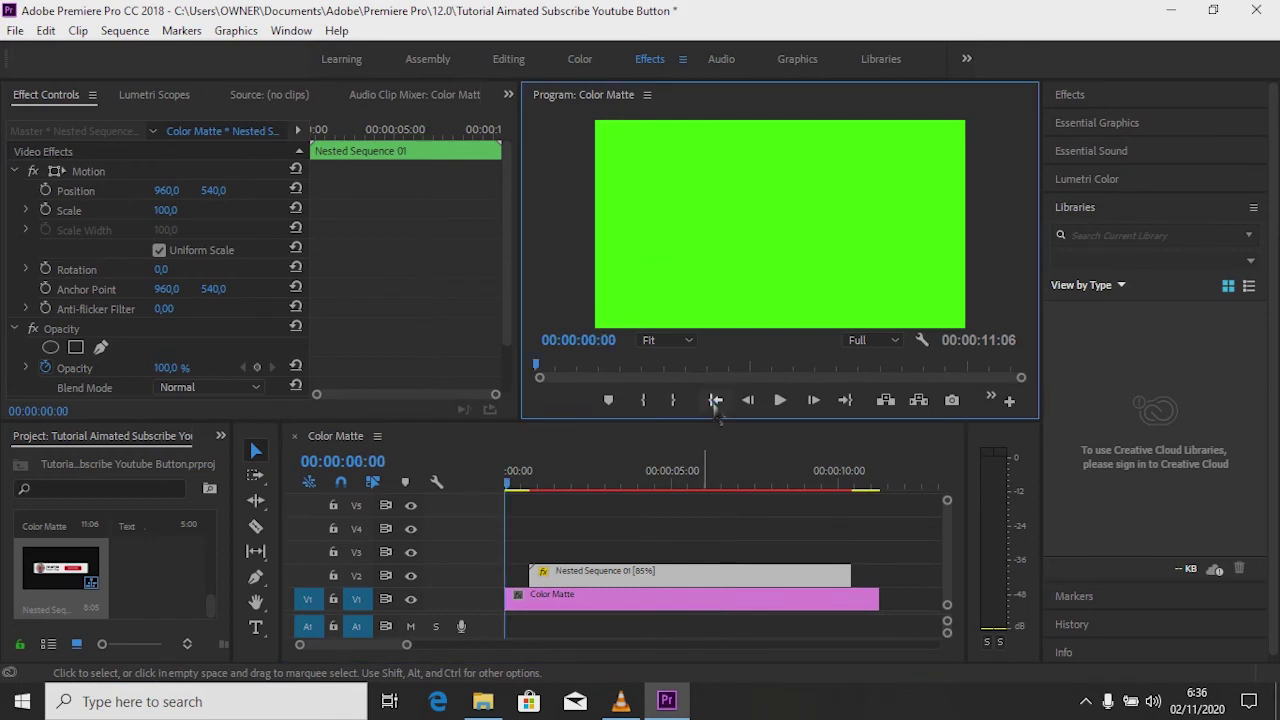
pyautogui.press('space')
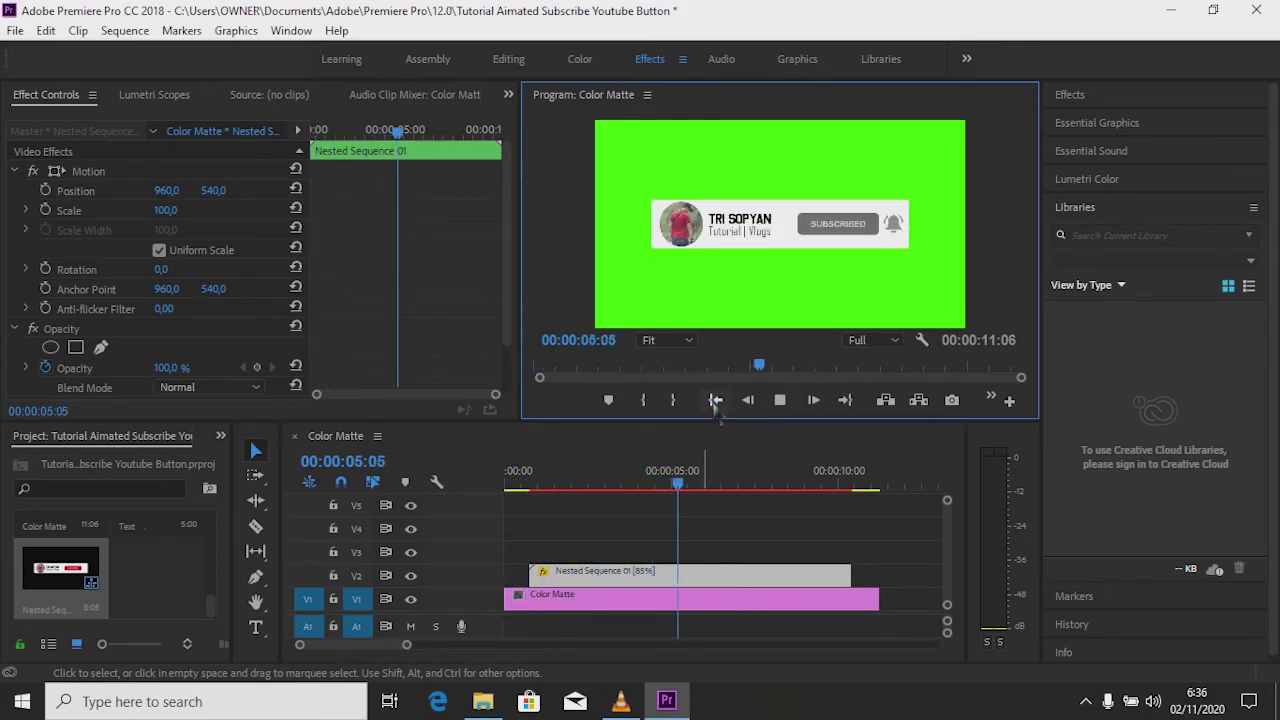
pyautogui.press('space')
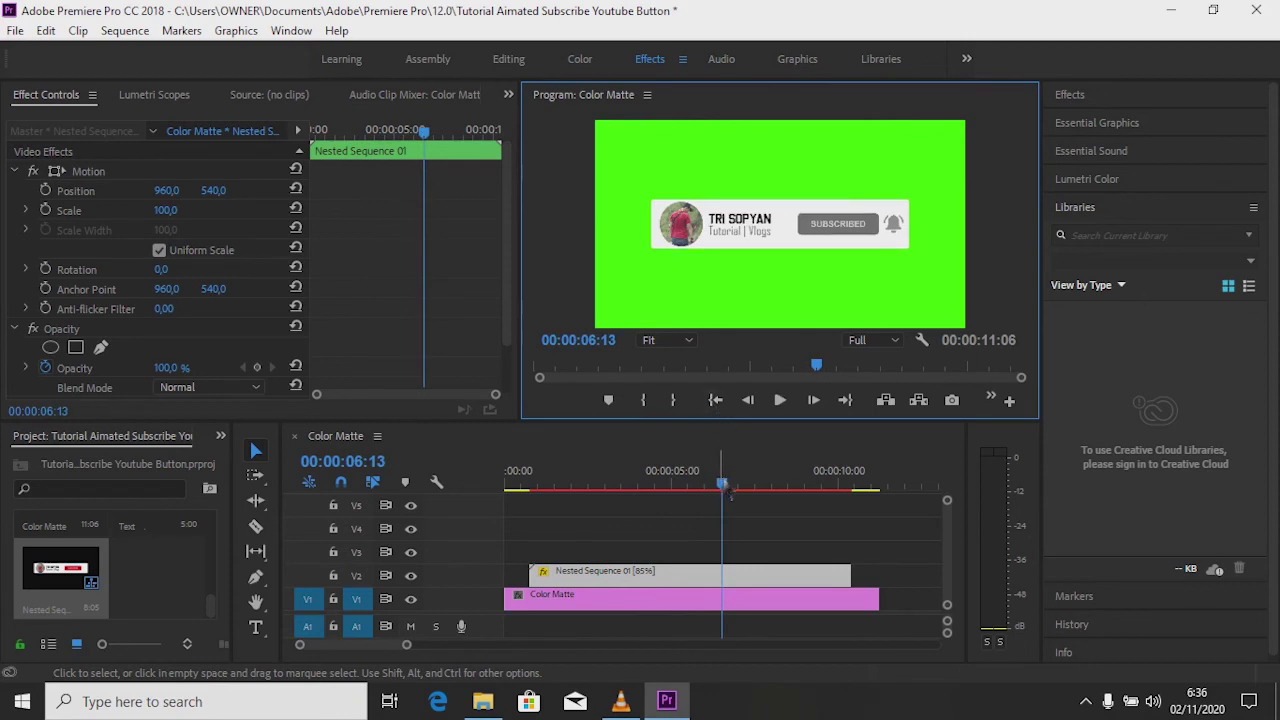
pyautogui.moveTo(580, 485); pyautogui.dragTo(547, 512)
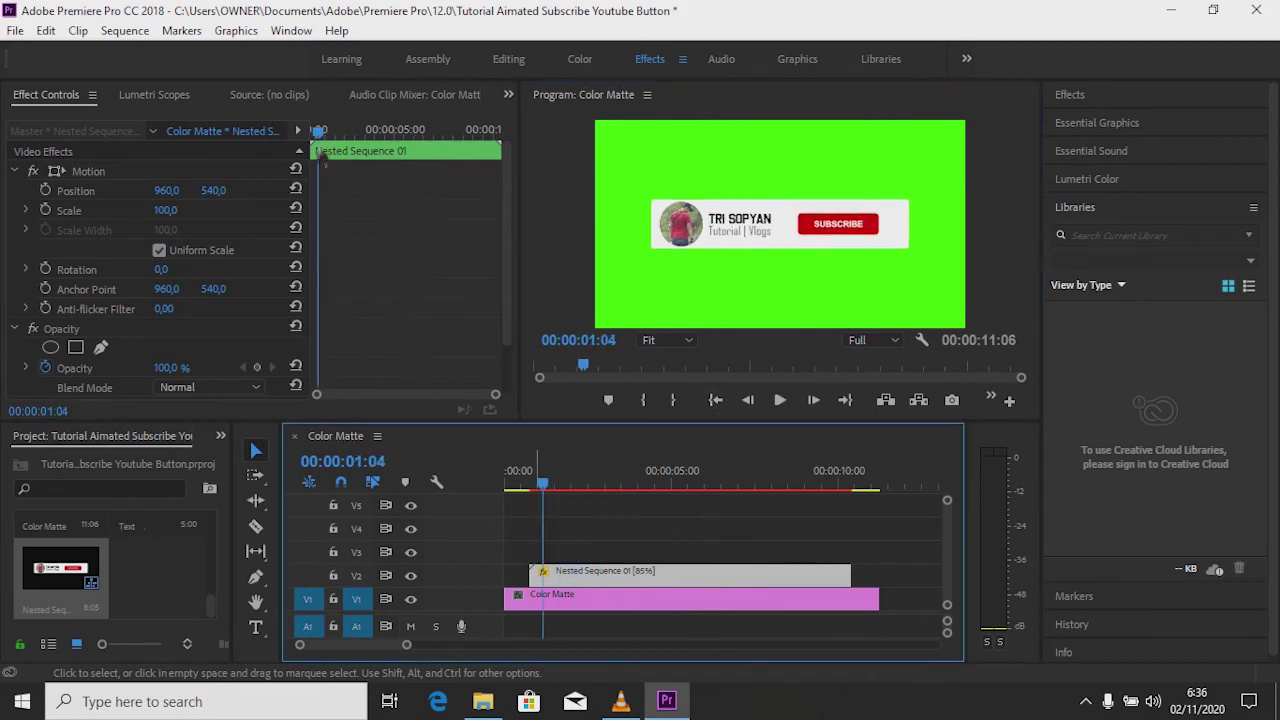
pyautogui.click(312, 133)
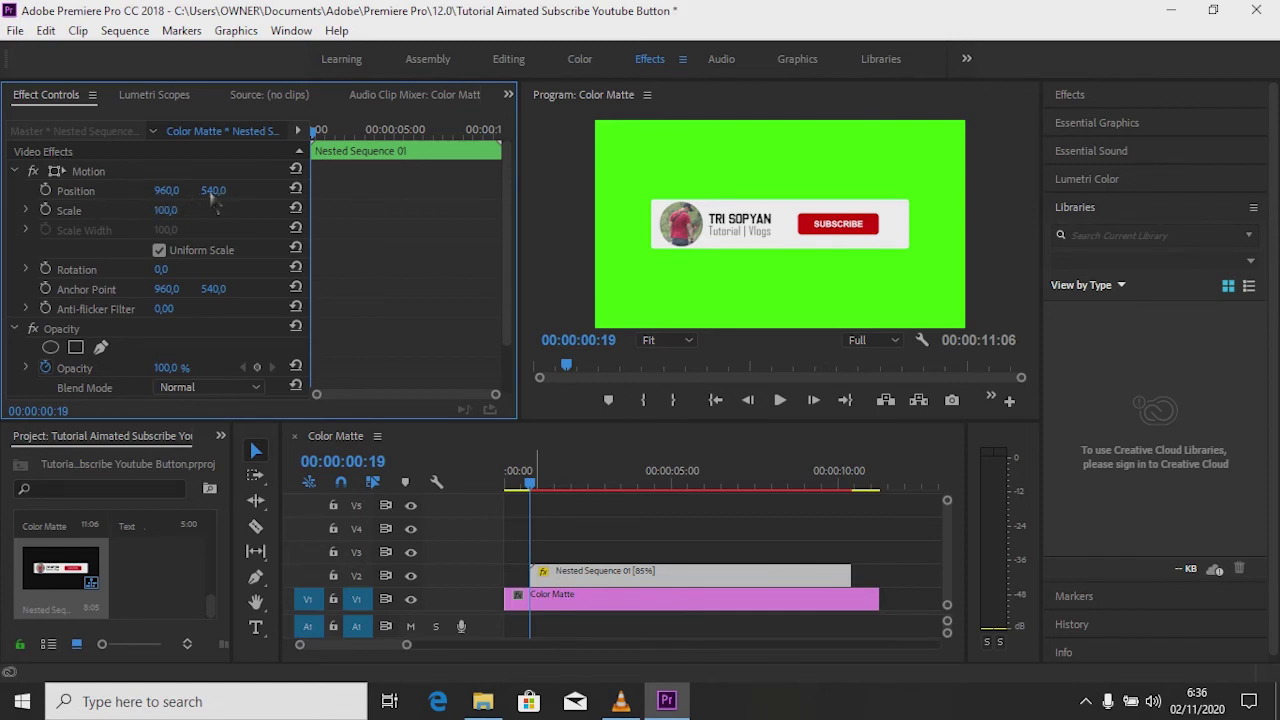
pyautogui.moveTo(213, 200); pyautogui.dragTo(670, 175)
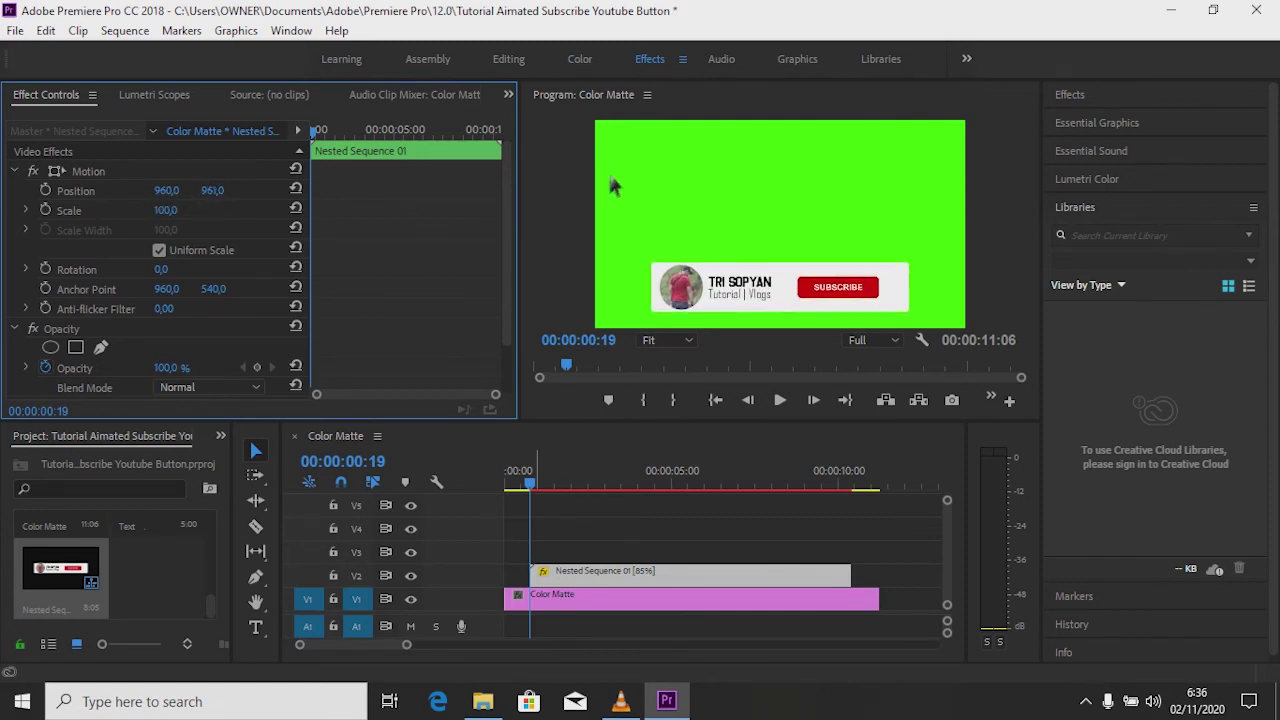
pyautogui.moveTo(670, 175); pyautogui.dragTo(800, 128)
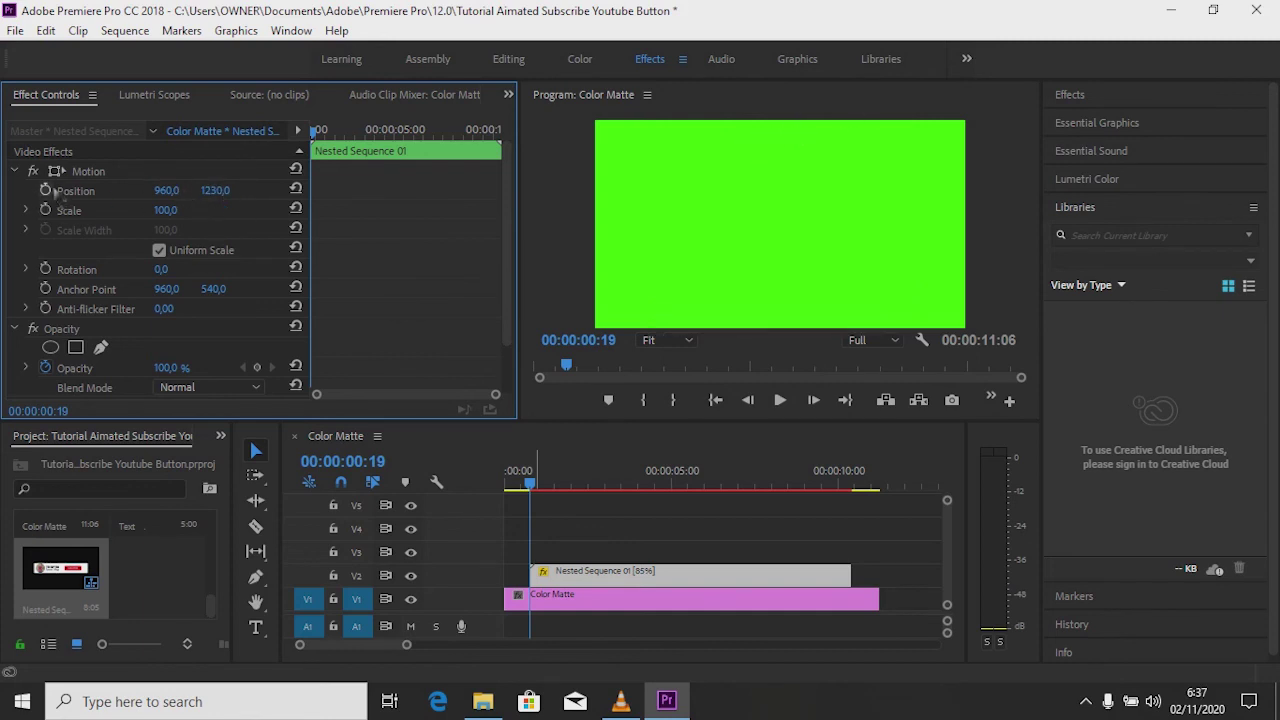
pyautogui.click(45, 190)
# At 00:00:01:02, set Position Y to 815 so the banner slides up into place
pyautogui.click(322, 133)
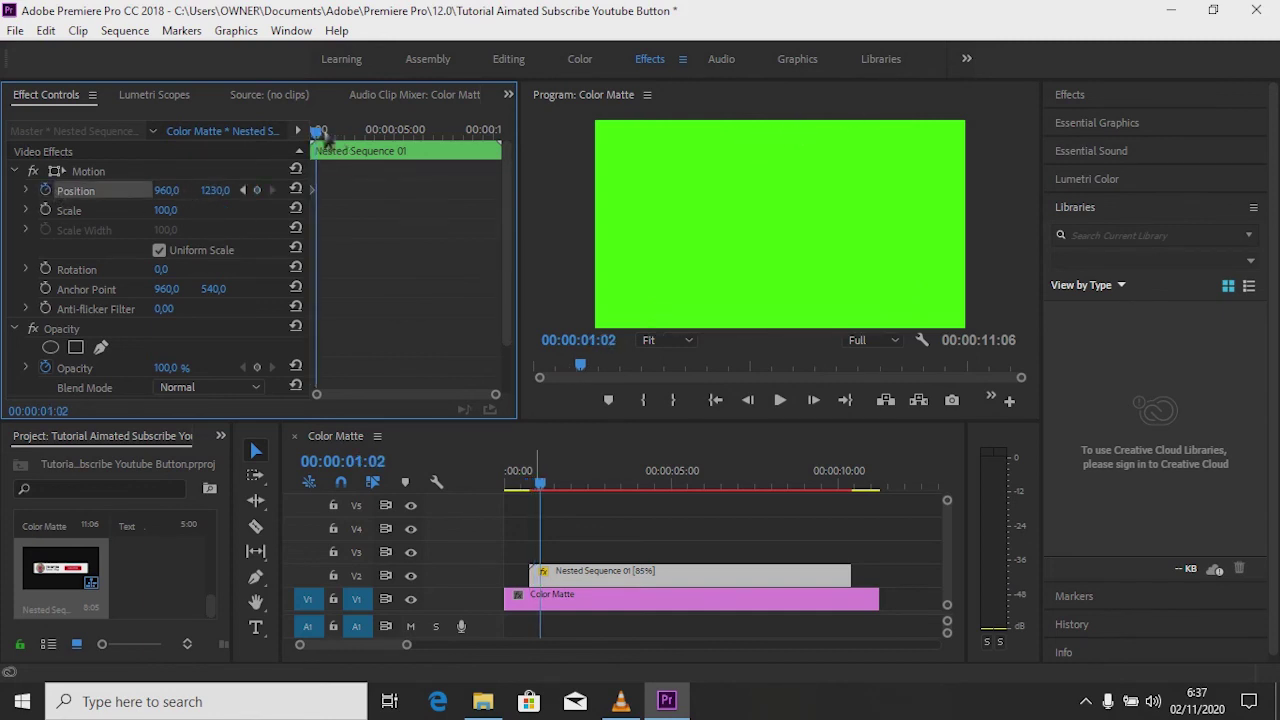
pyautogui.click(214, 190)
pyautogui.write('815')
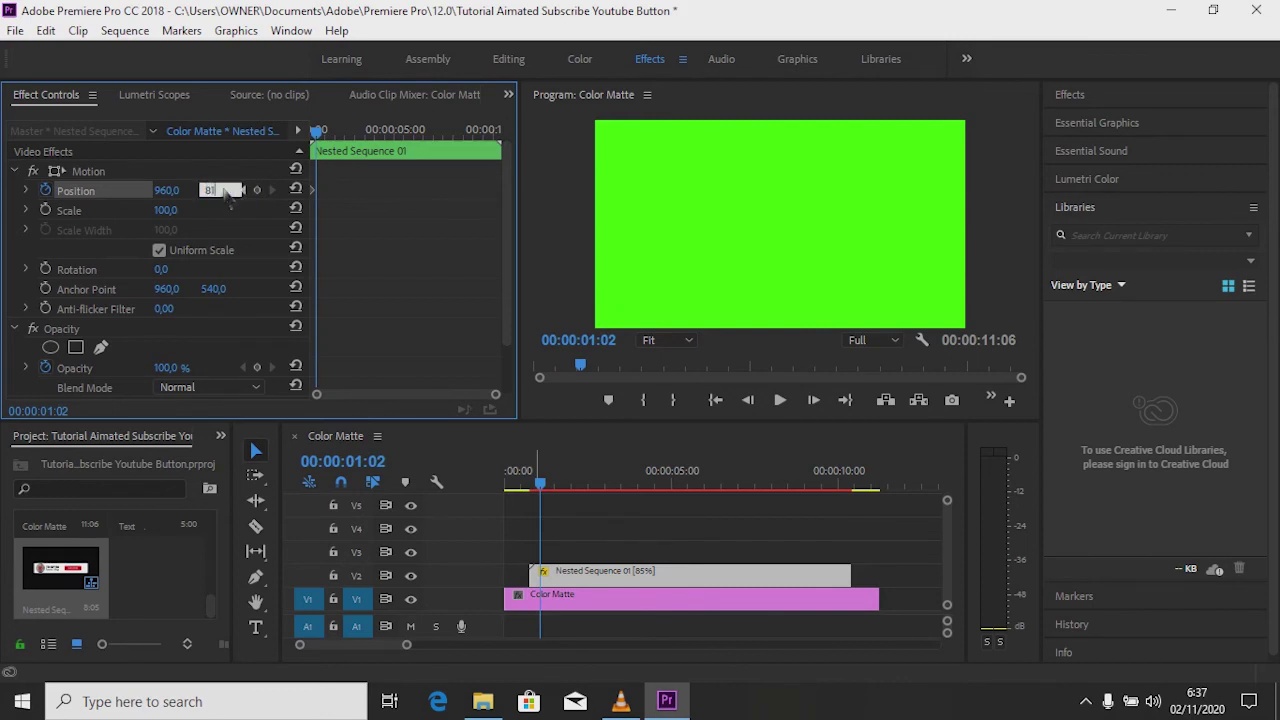
pyautogui.press('Return')
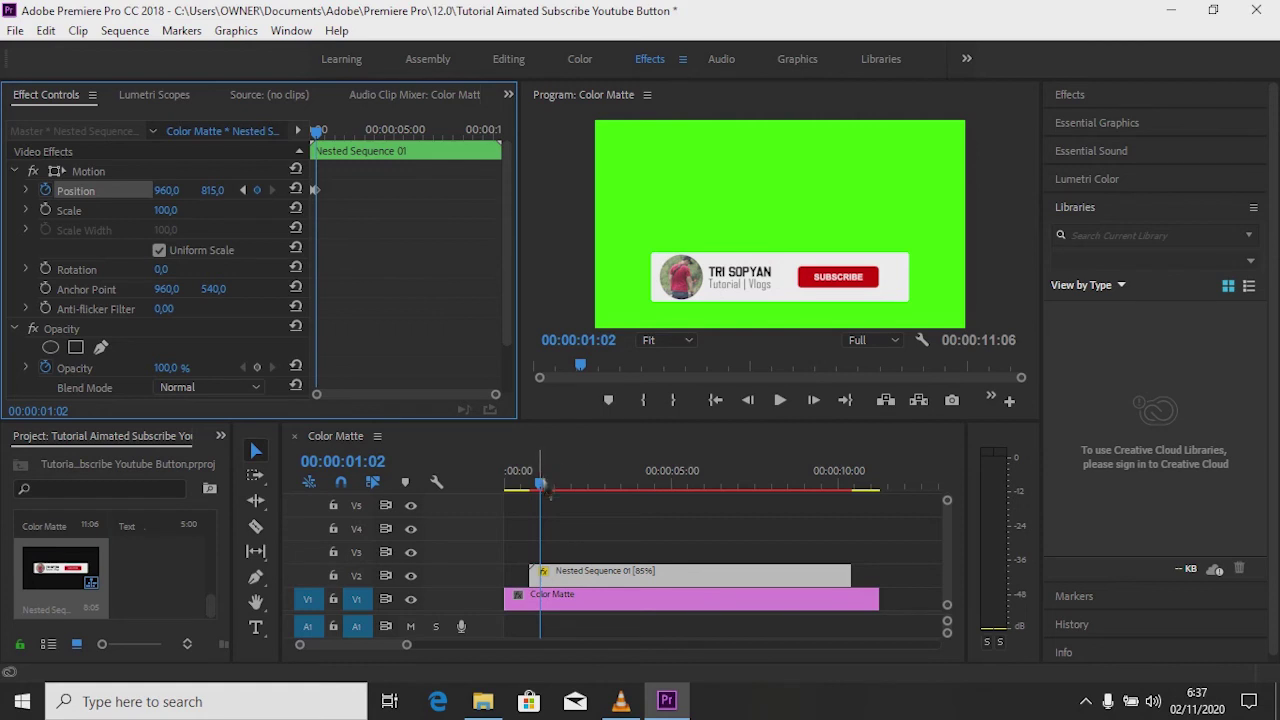
pyautogui.moveTo(612, 485); pyautogui.dragTo(715, 514)
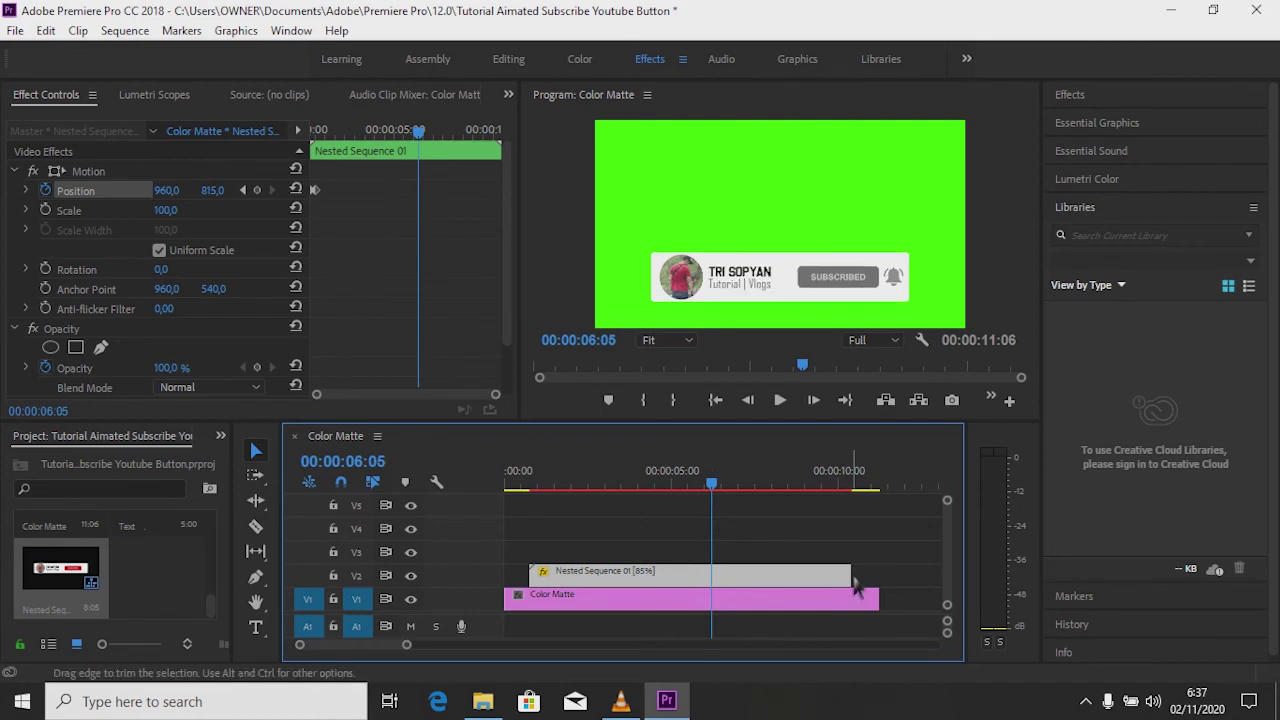
# Trim the nested clip's end and keyframe the banner sliding down to 960, 1225 after 00:00:05:22
pyautogui.moveTo(849, 580); pyautogui.dragTo(717, 592)
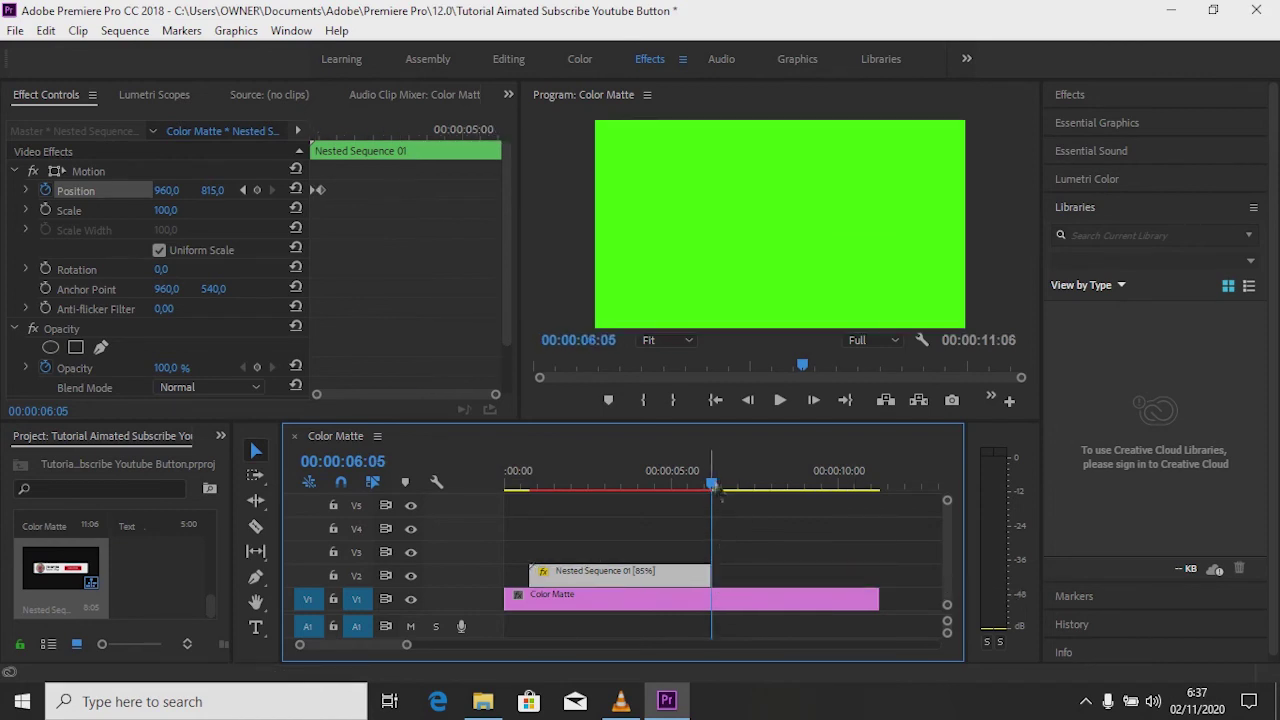
pyautogui.moveTo(712, 489)
pyautogui.mouseDown()
pyautogui.moveTo(690, 500)
pyautogui.moveTo(703, 500)
pyautogui.mouseUp()
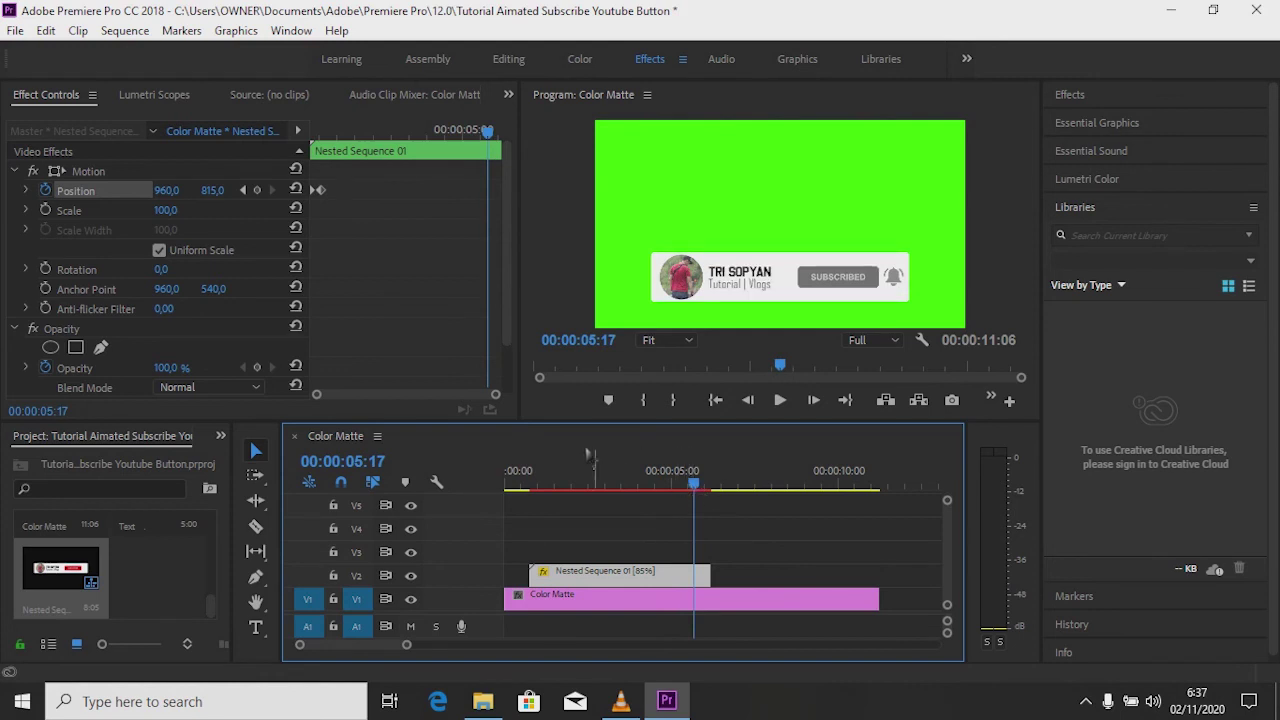
pyautogui.click(256, 190)
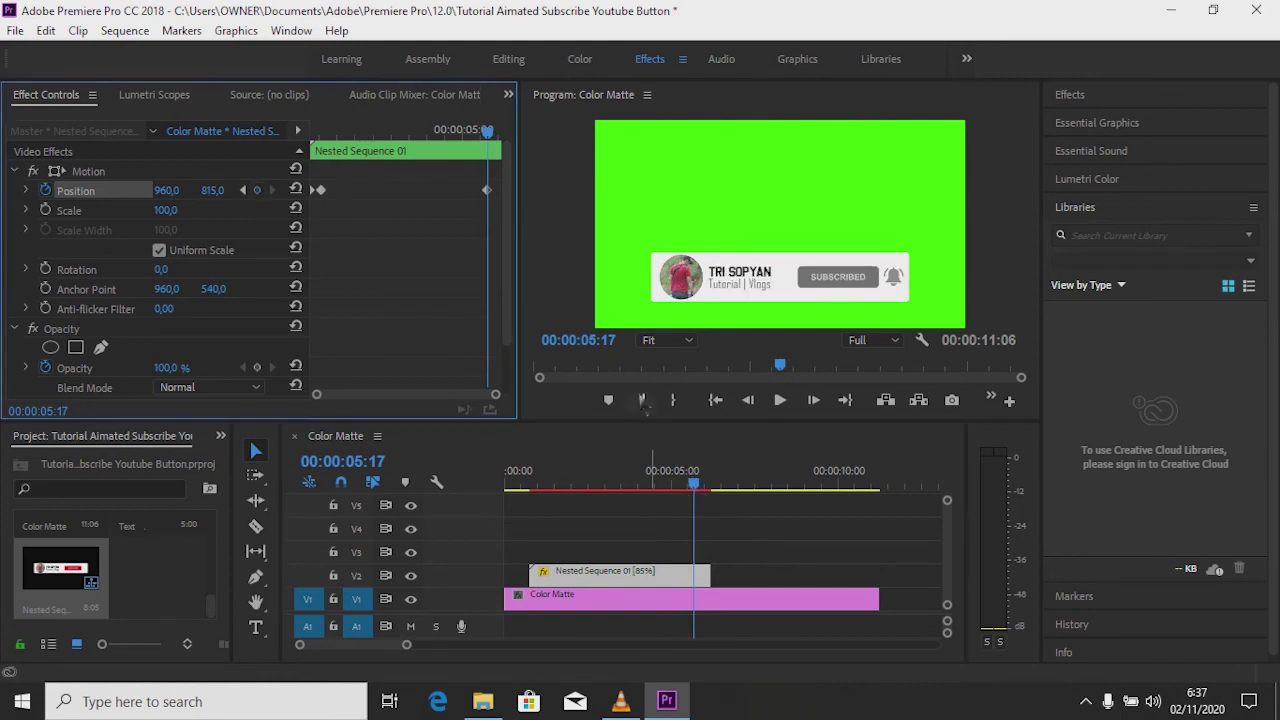
pyautogui.click(697, 487)
pyautogui.moveTo(708, 493); pyautogui.dragTo(713, 497)
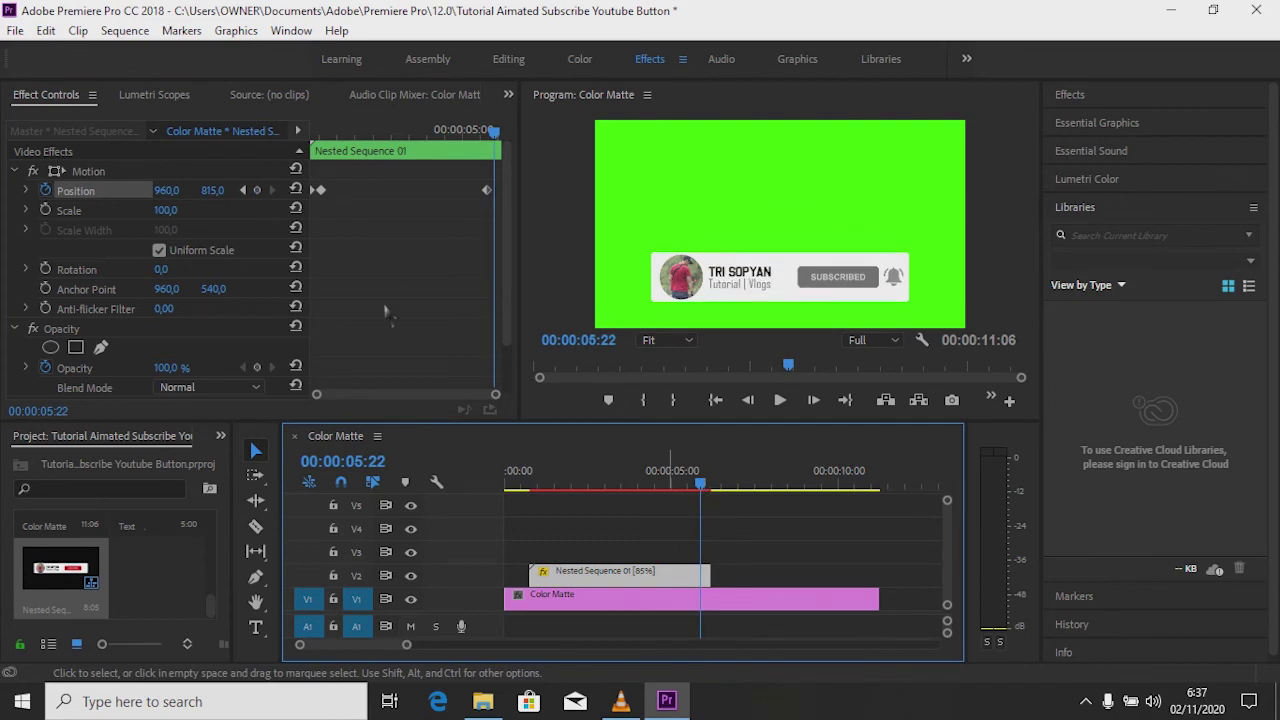
pyautogui.moveTo(213, 190)
pyautogui.mouseDown()
pyautogui.moveTo(312, 210)
pyautogui.moveTo(601, 163)
pyautogui.mouseUp()
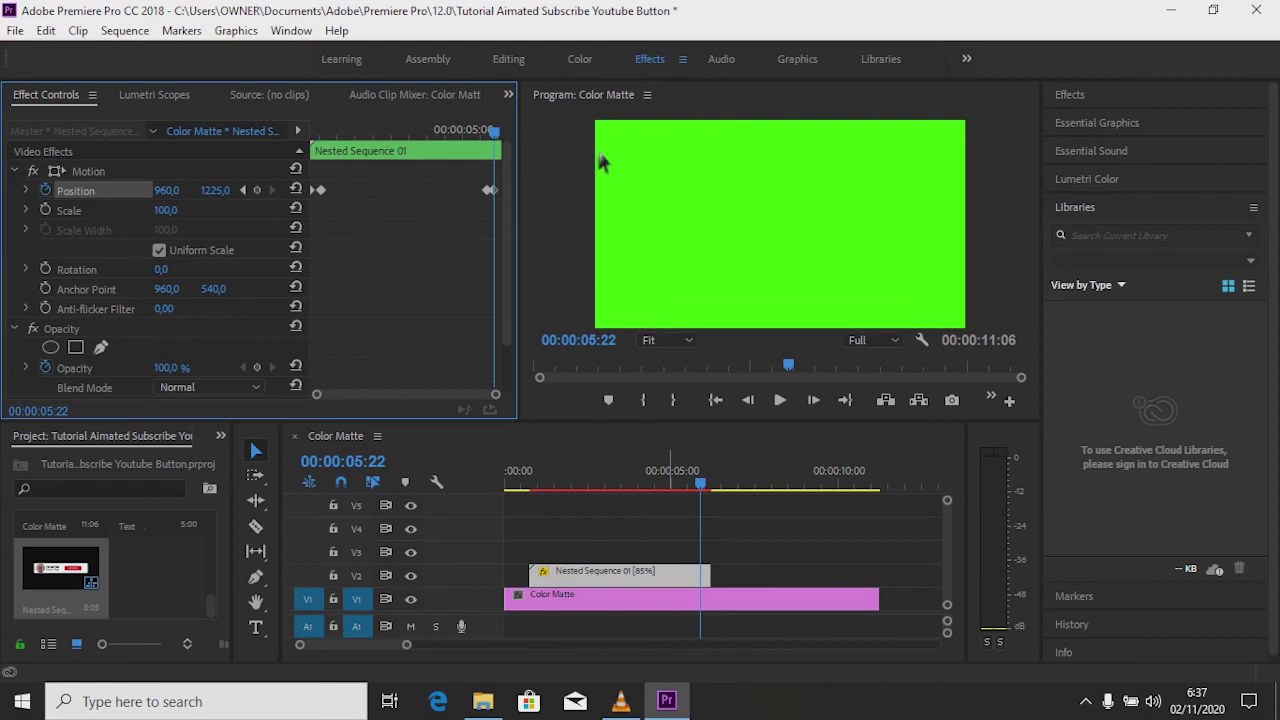
# Trim the Color Matte to 7:02 and play the sequence from the start
pyautogui.moveTo(879, 598)
pyautogui.mouseDown()
pyautogui.moveTo(757, 615)
pyautogui.moveTo(740, 600)
pyautogui.mouseUp()
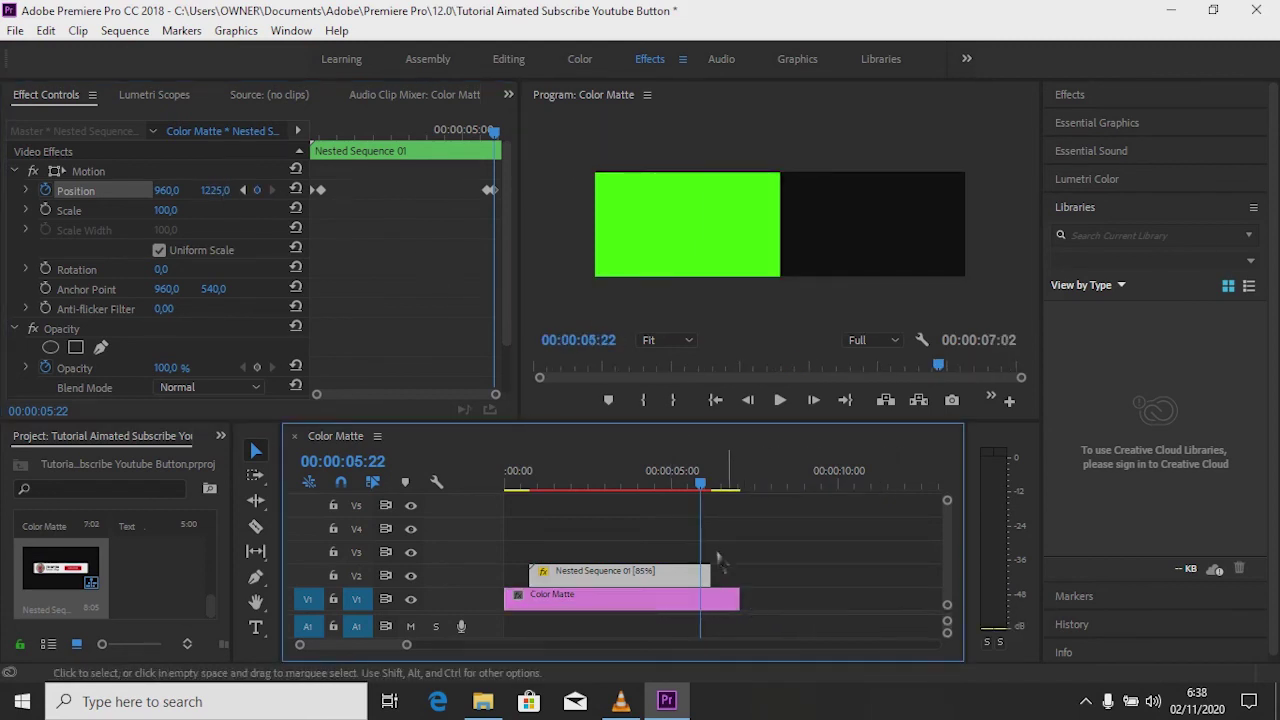
pyautogui.click(716, 400)
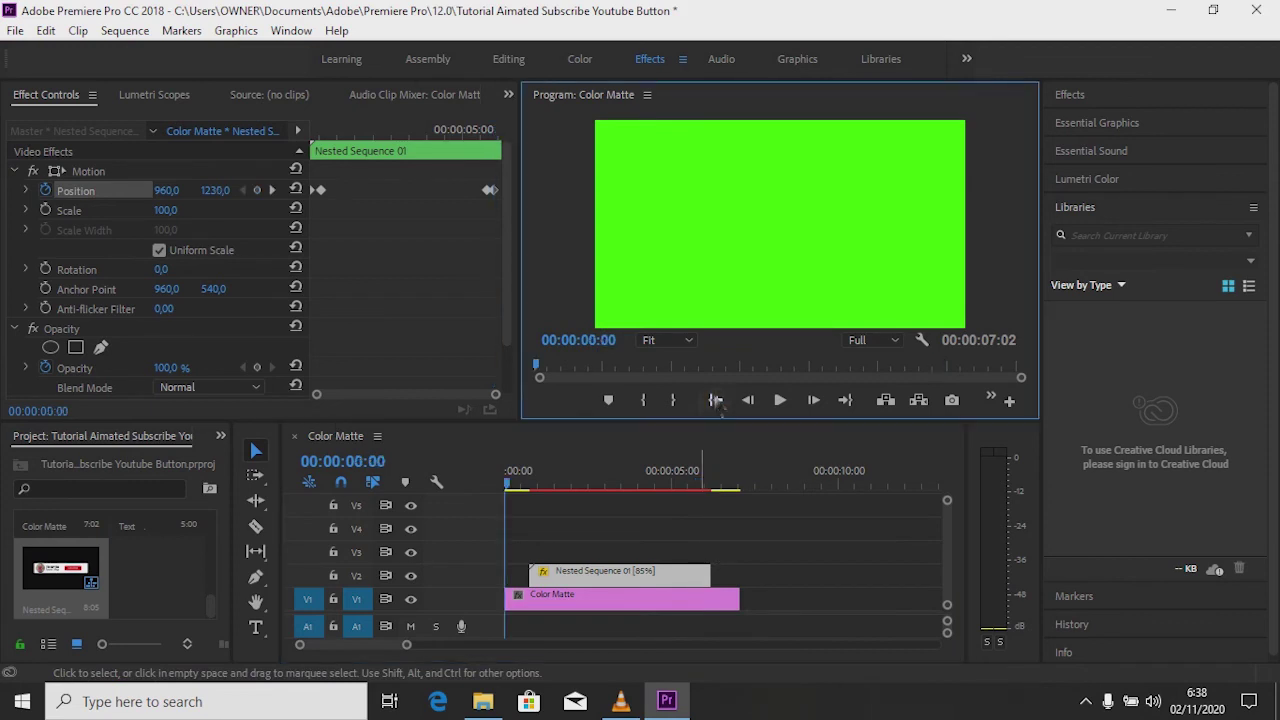
pyautogui.press('space')
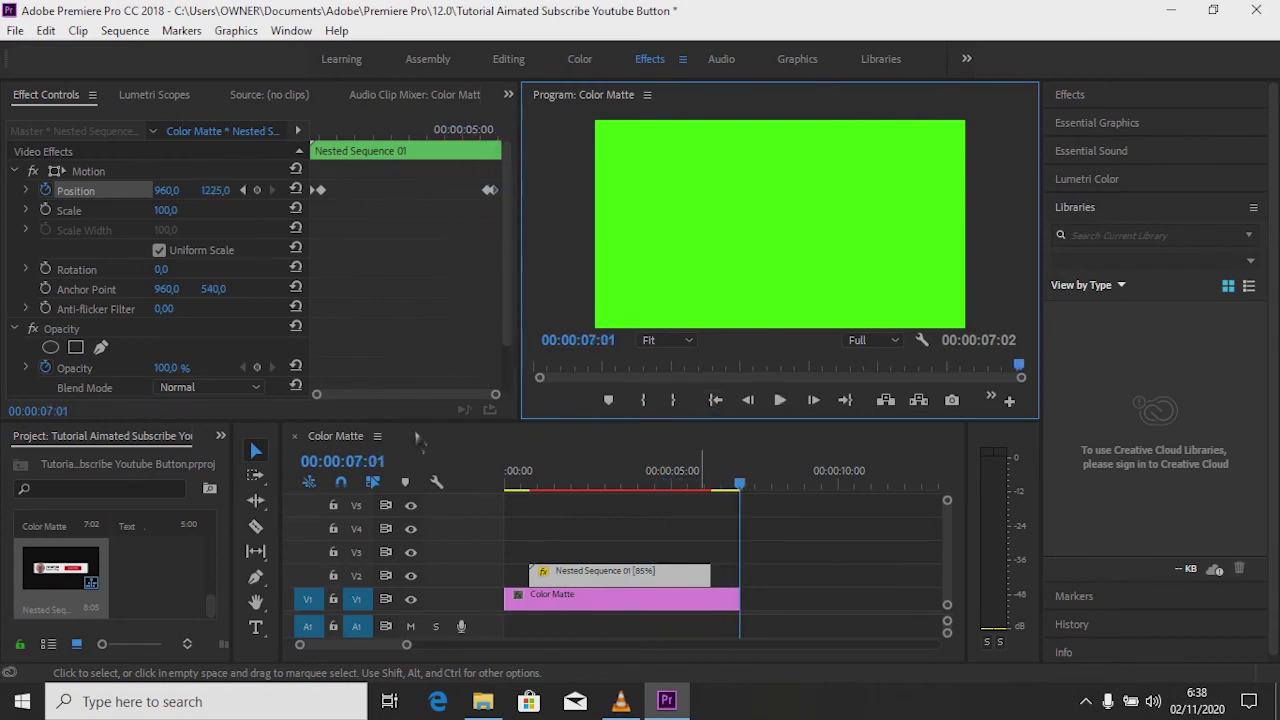
# Import Click.mp3, Ding.mp3, Pop.mp3 and Wipe.mp3 from the Sounds folder on drive E:
pyautogui.click(16, 31)
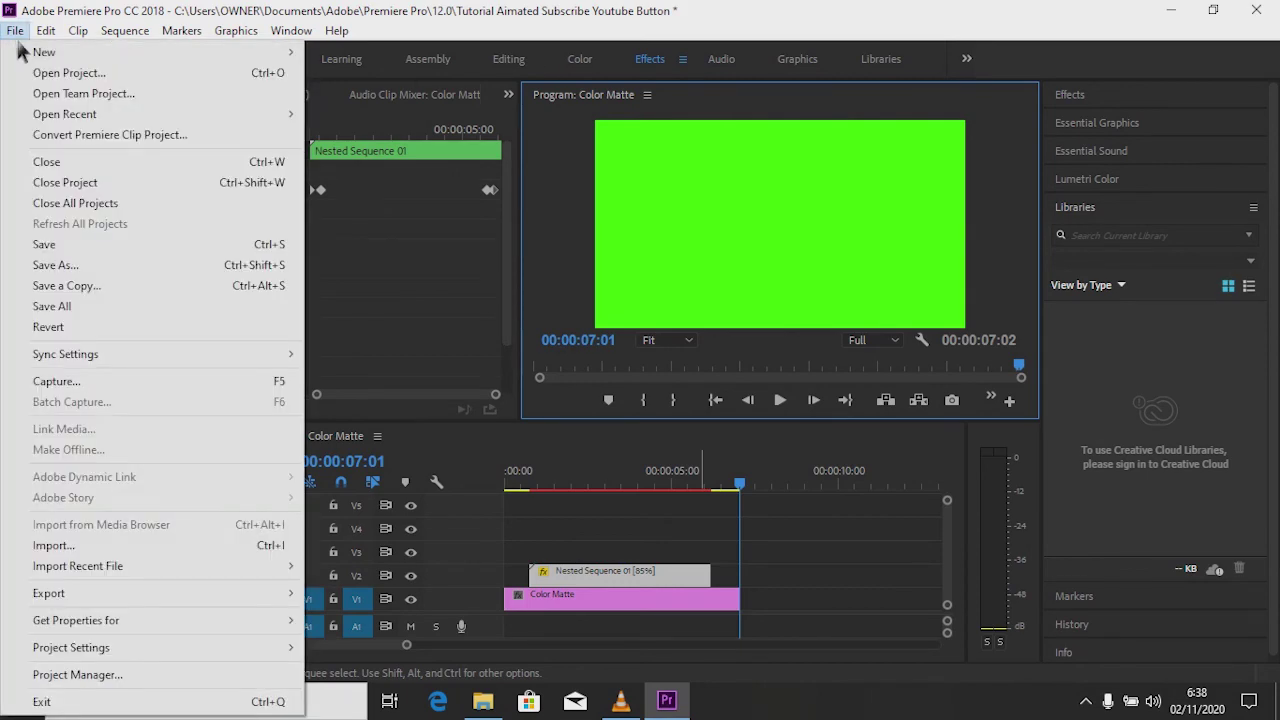
pyautogui.click(172, 548)
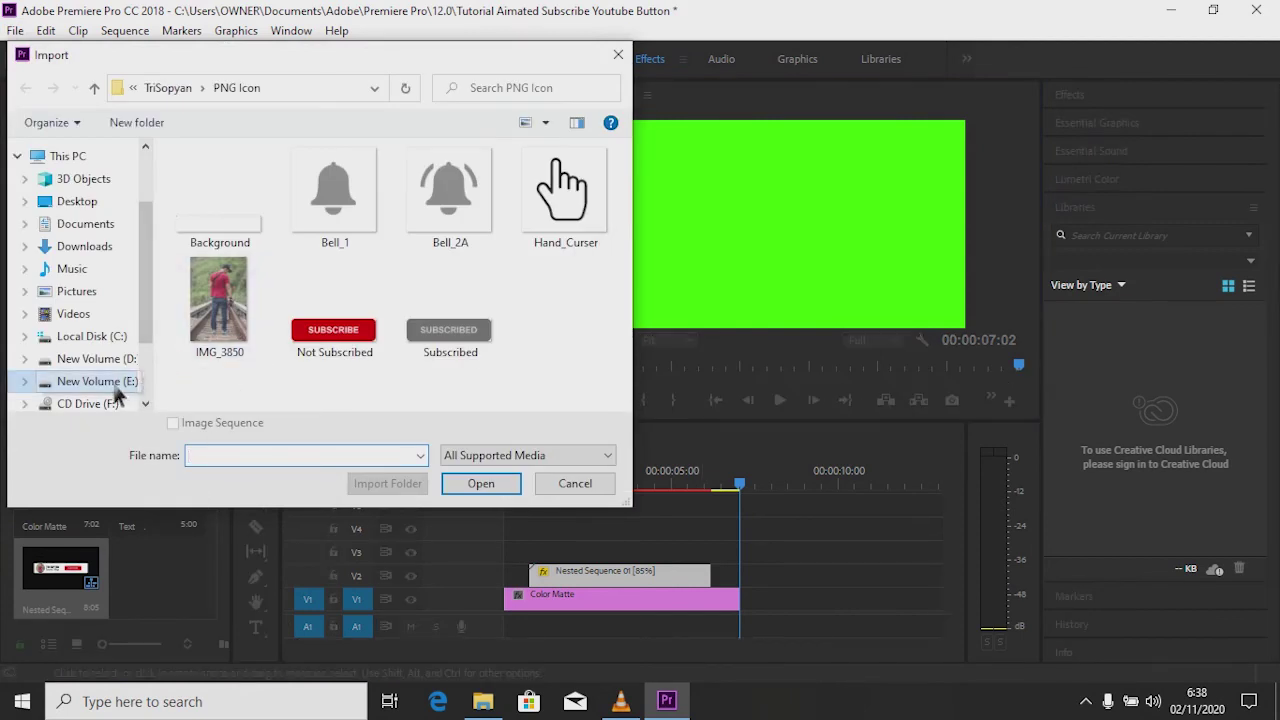
pyautogui.click(113, 388)
pyautogui.doubleClick(220, 210)
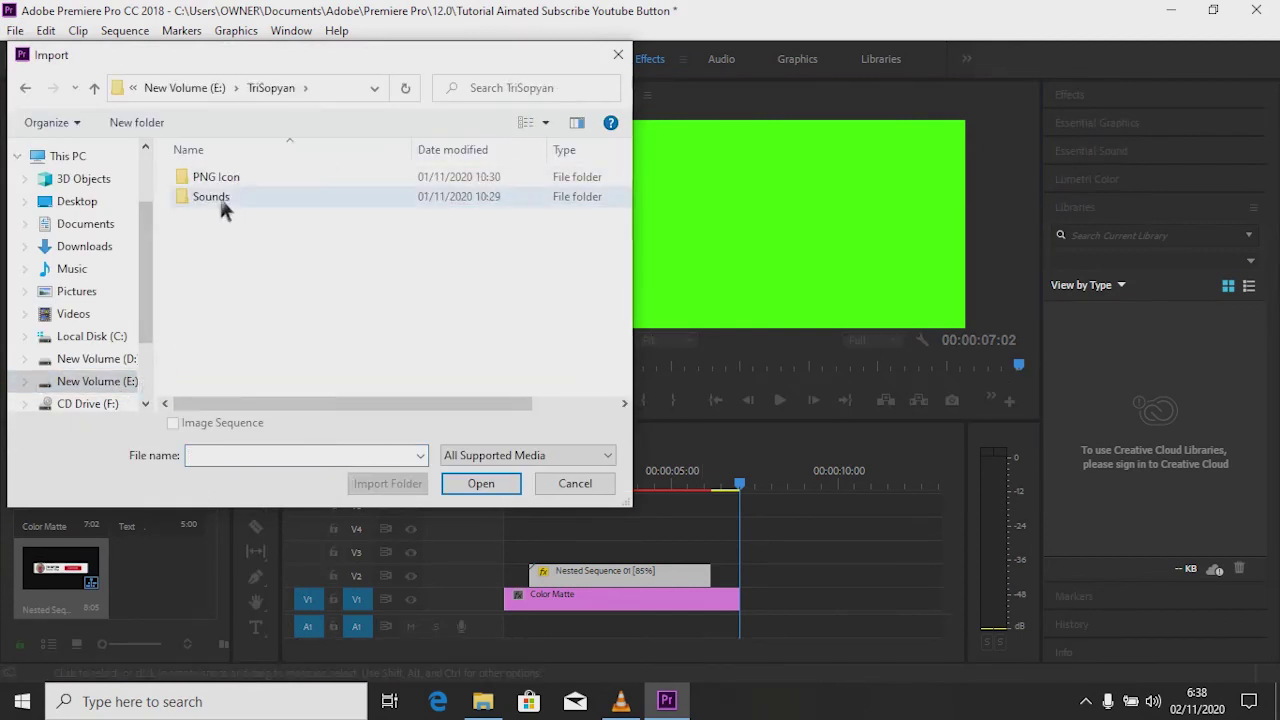
pyautogui.doubleClick(216, 199)
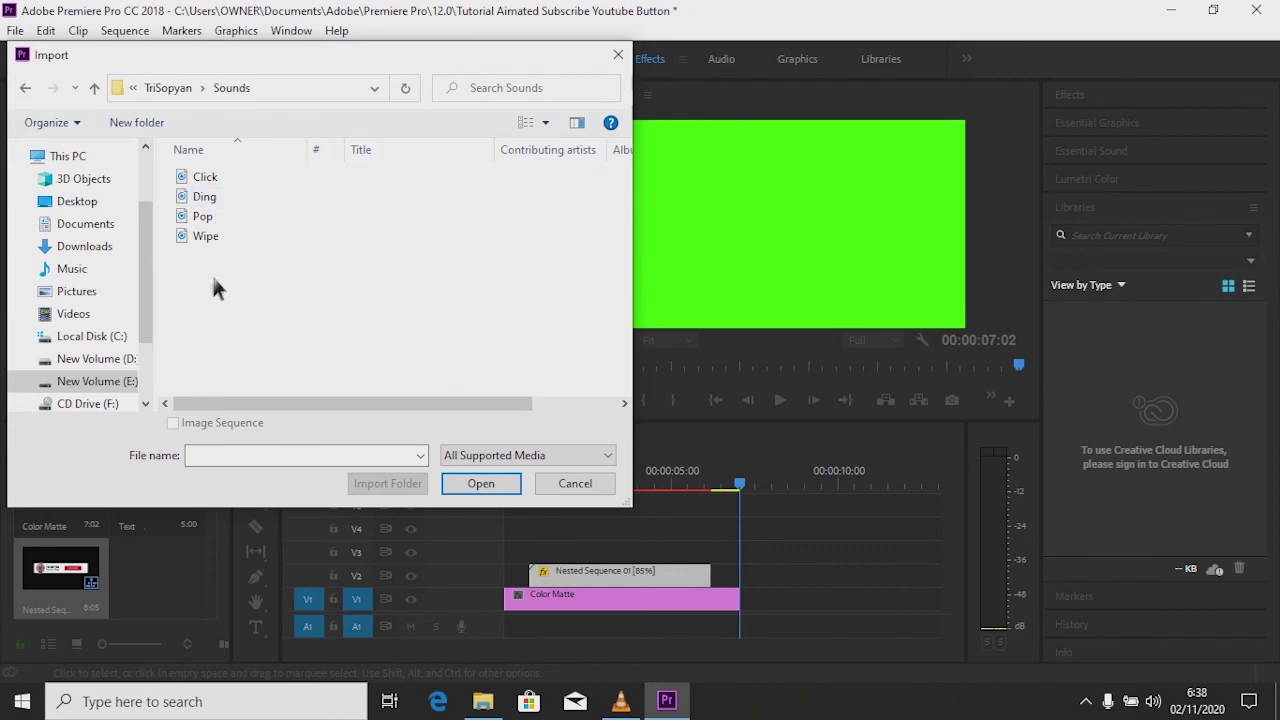
pyautogui.moveTo(209, 262); pyautogui.dragTo(245, 163)
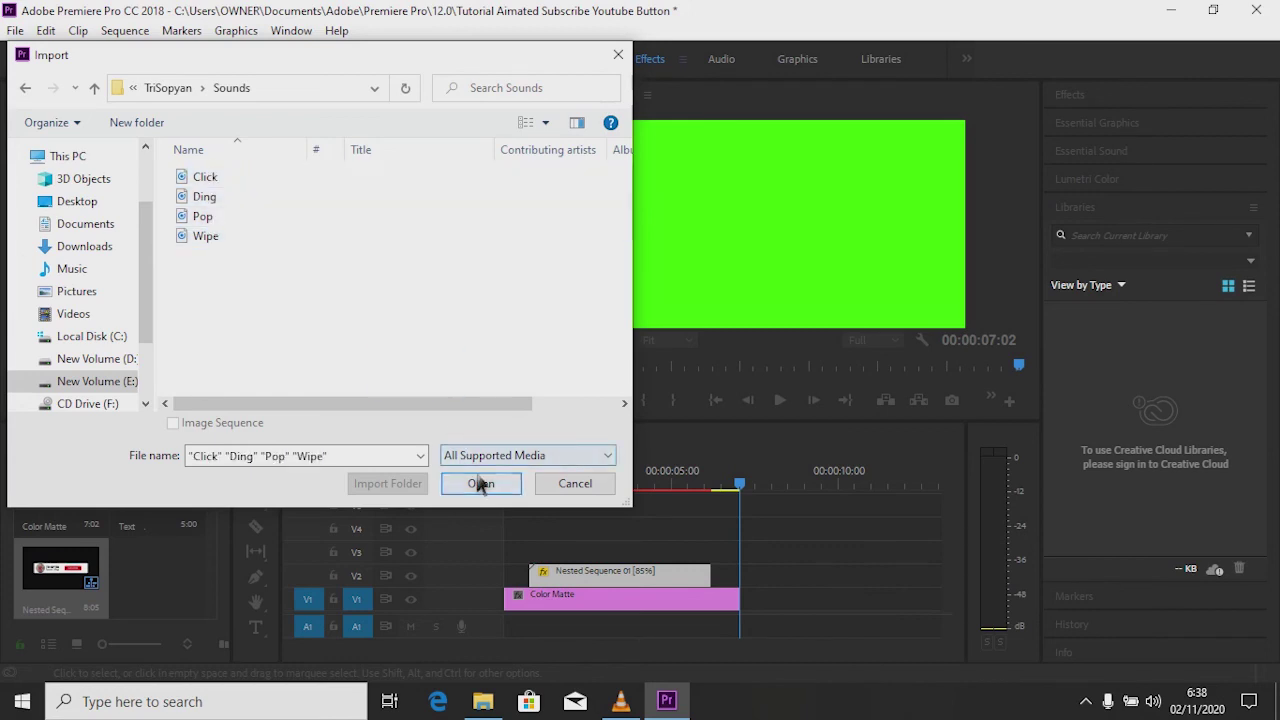
pyautogui.click(300, 215)
pyautogui.hotkey('ctrl', 'a')
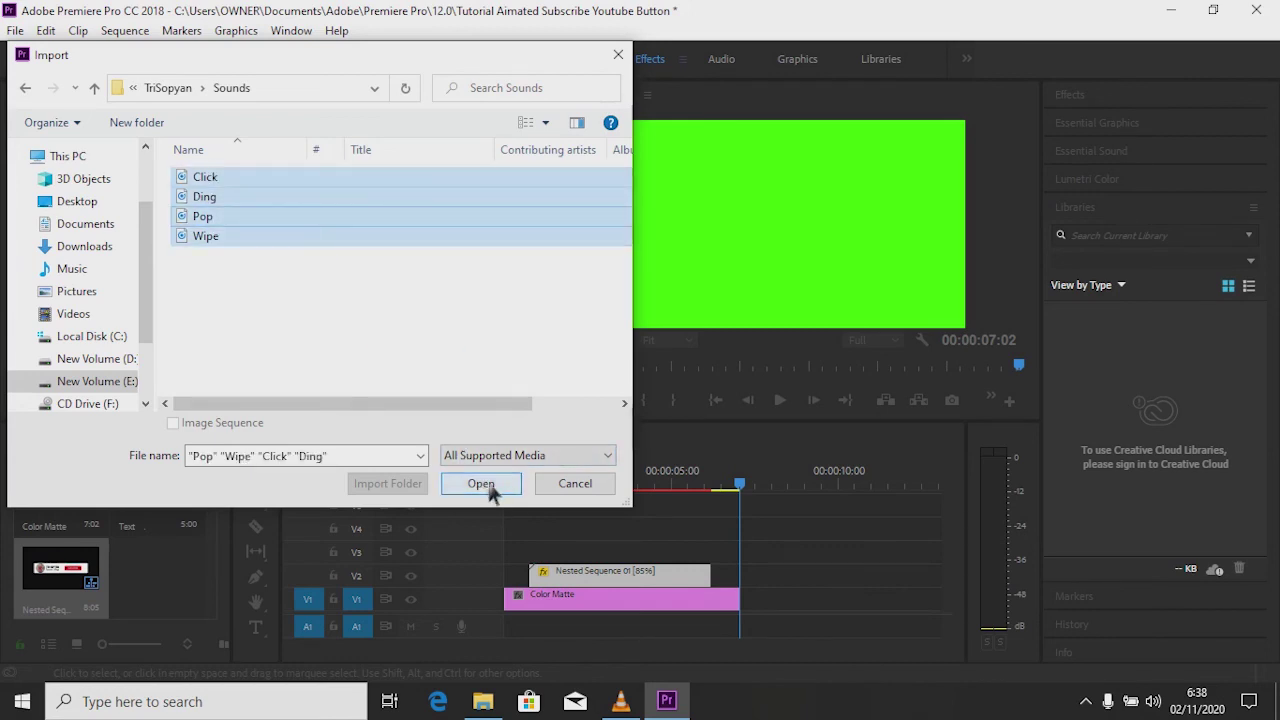
pyautogui.click(483, 487)
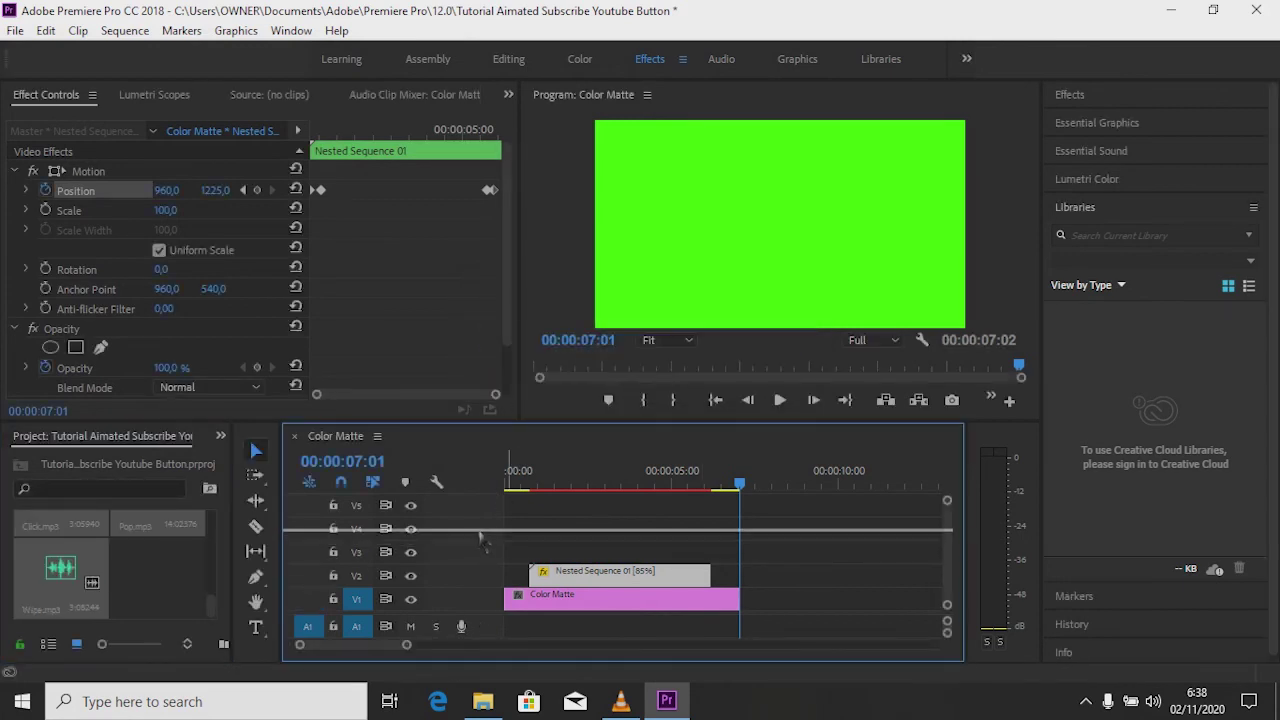
# Open Wipe.mp3 in the Source monitor and play it to hear the sound
pyautogui.scroll(-3, 530, 590)
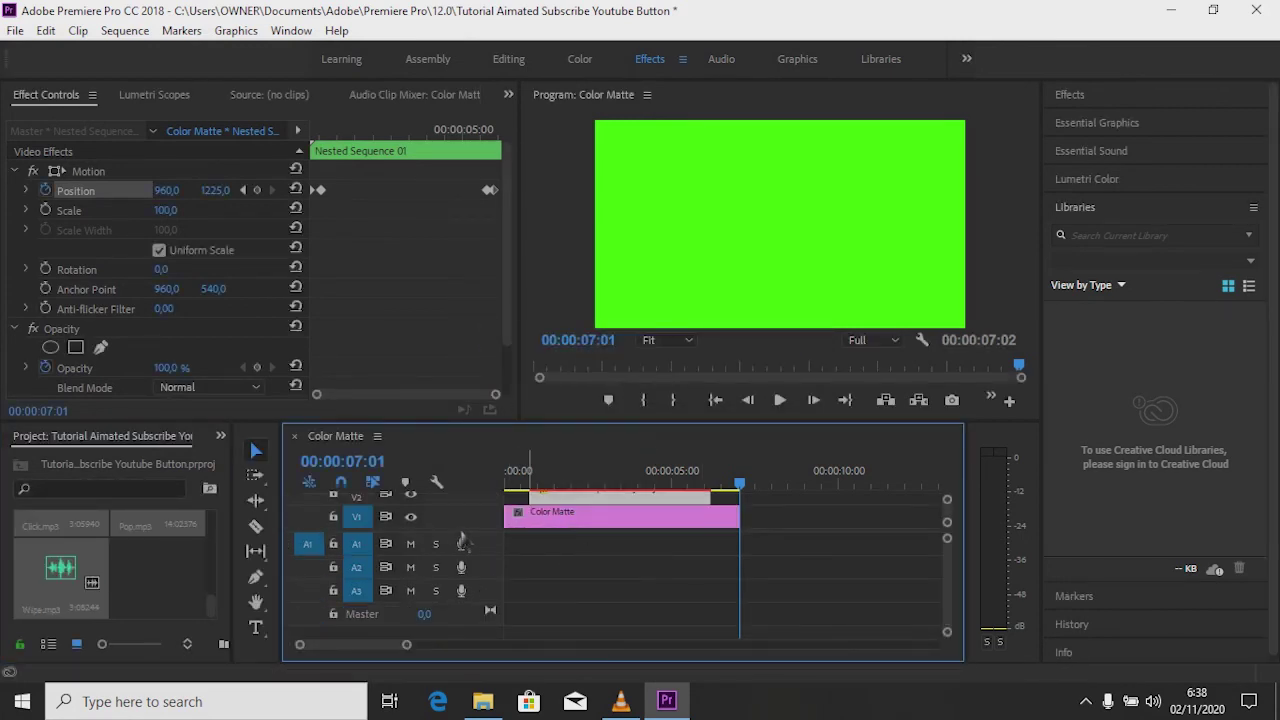
pyautogui.scroll(1, 462, 542)
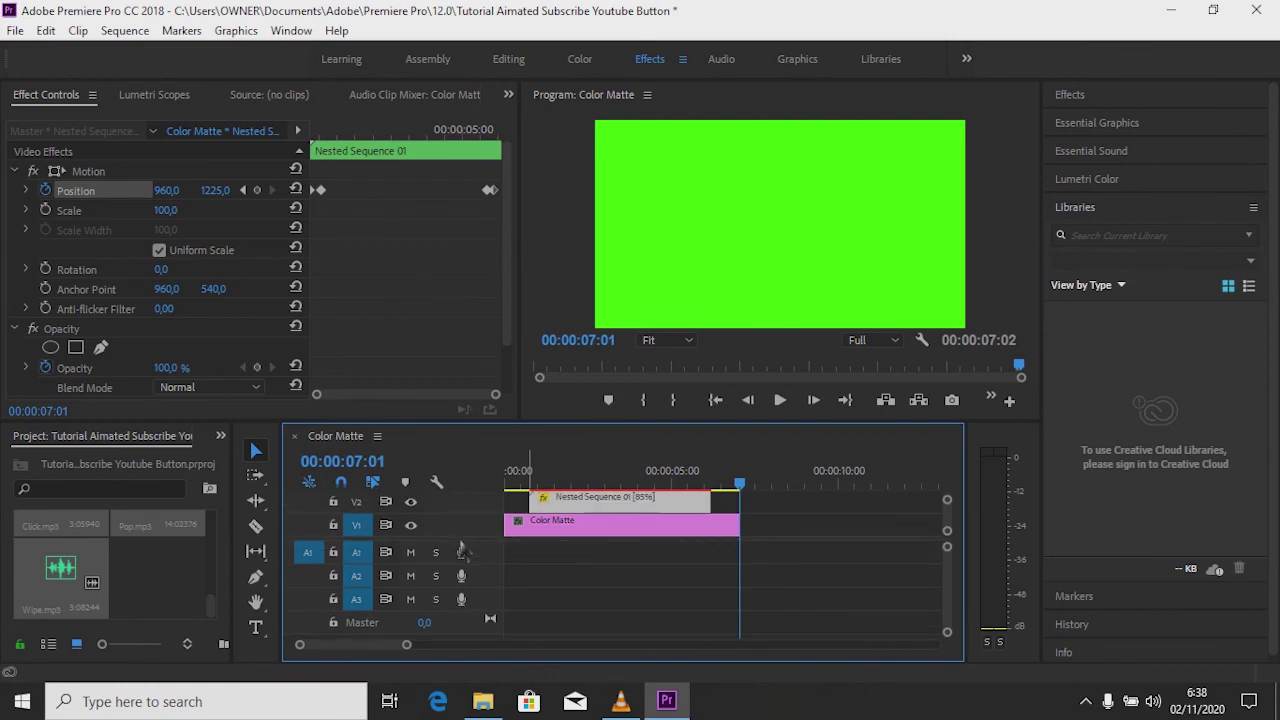
pyautogui.scroll(1, 462, 548)
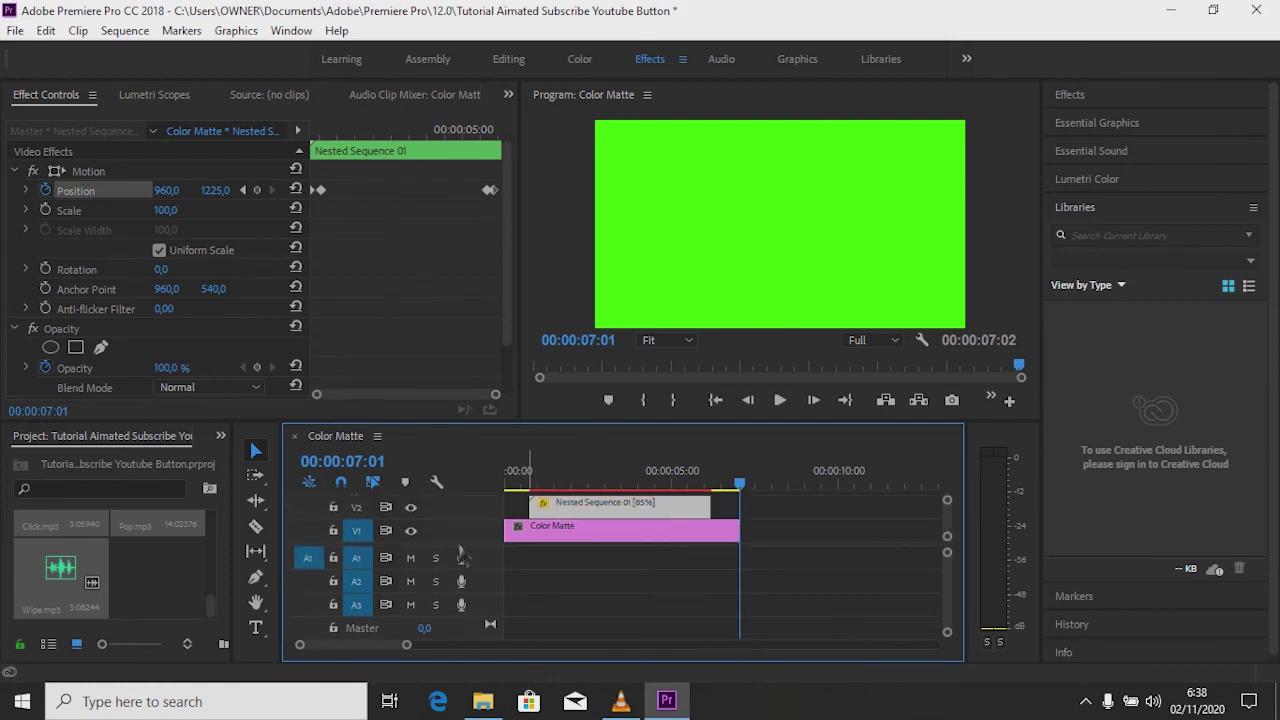
pyautogui.moveTo(740, 484); pyautogui.dragTo(540, 500)
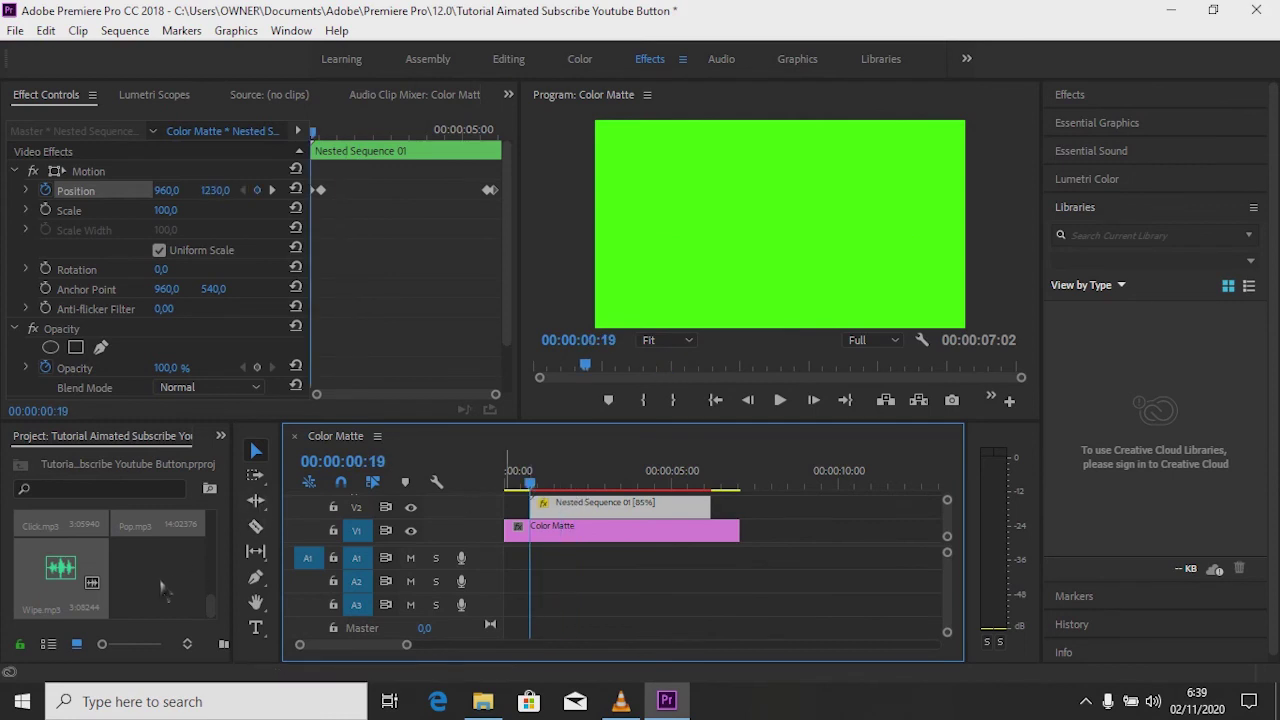
pyautogui.doubleClick(62, 570)
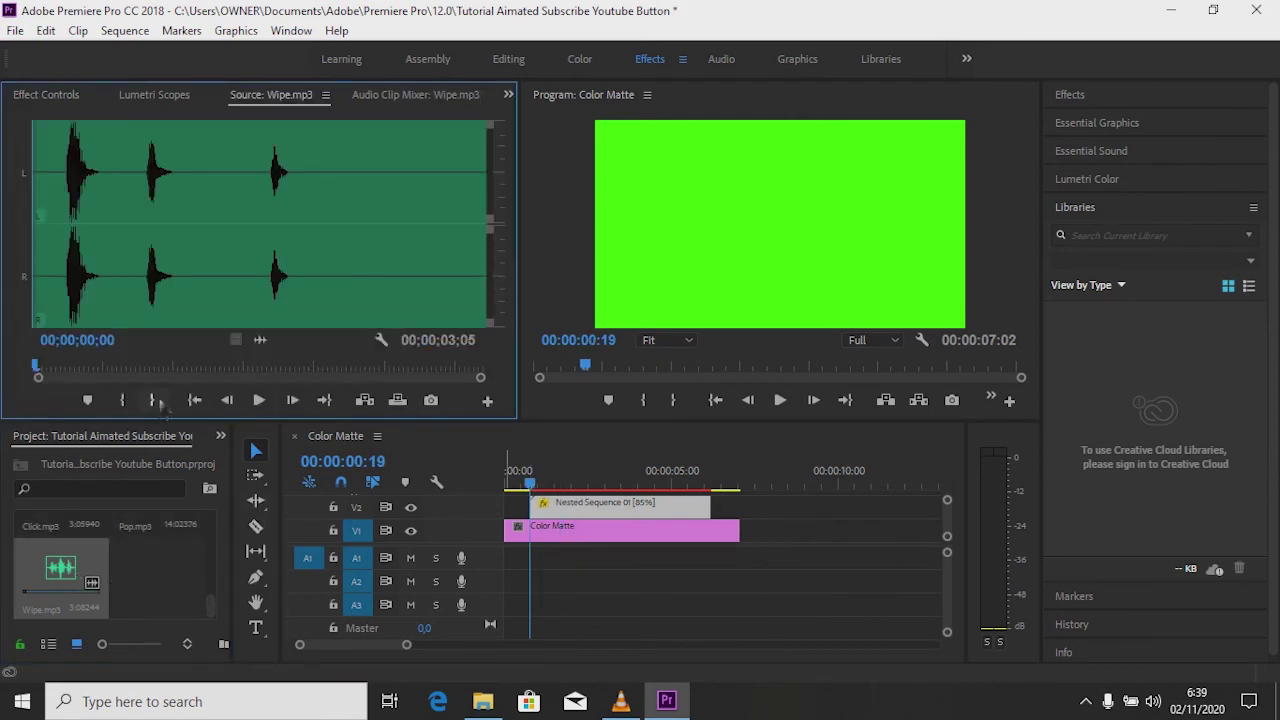
pyautogui.press('space')
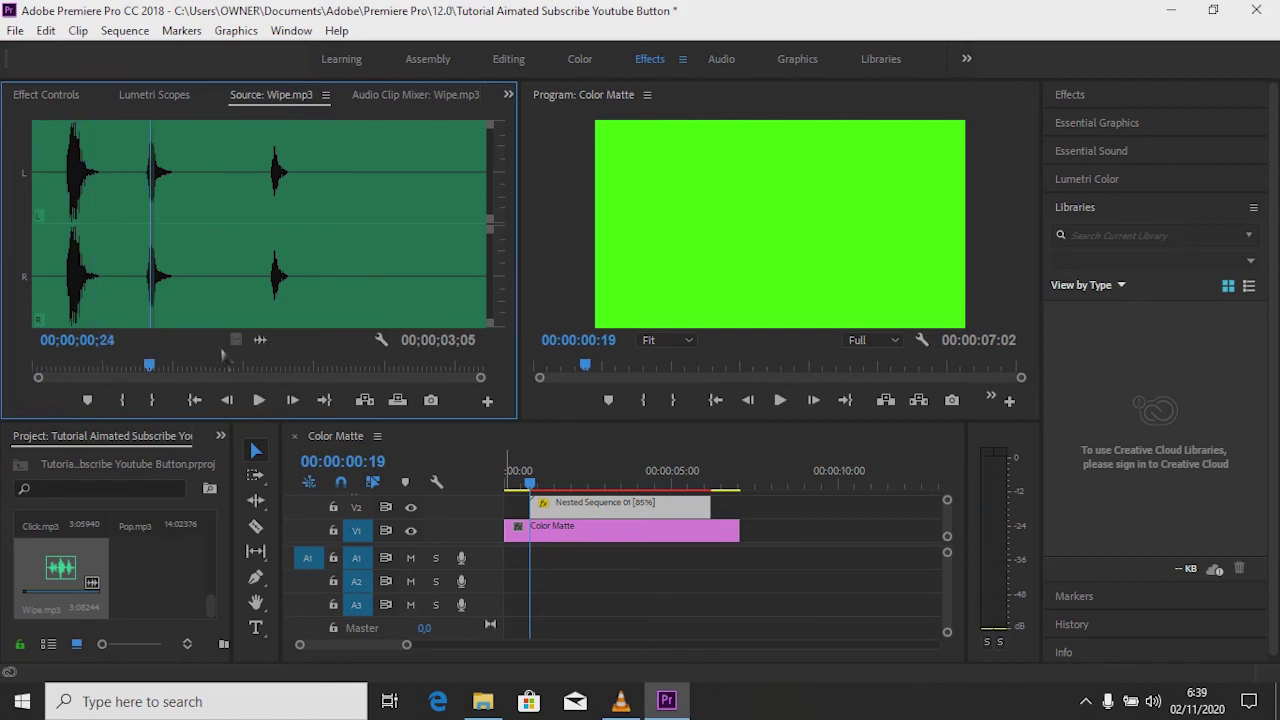
# Add Wipe.mp3 to track A1 and cut off its tail at 00:00:01:07
pyautogui.moveTo(70, 577); pyautogui.dragTo(536, 558)
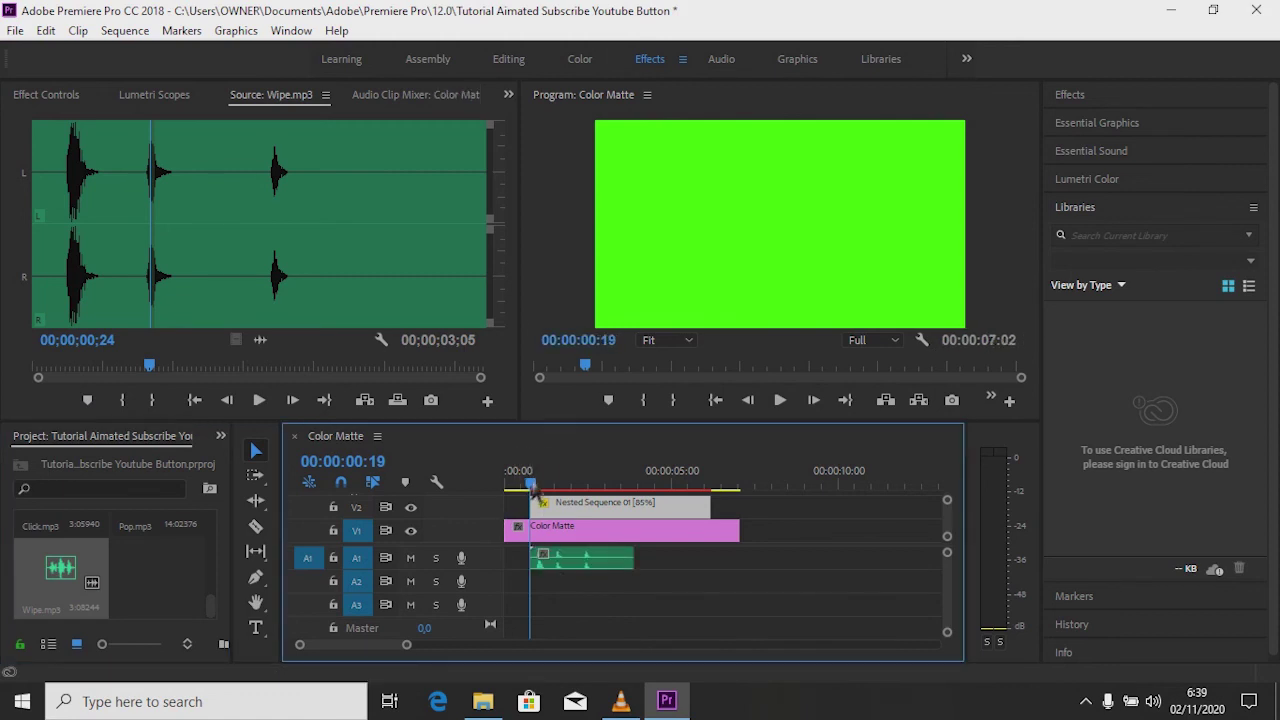
pyautogui.moveTo(531, 486); pyautogui.dragTo(547, 487)
pyautogui.press('c')
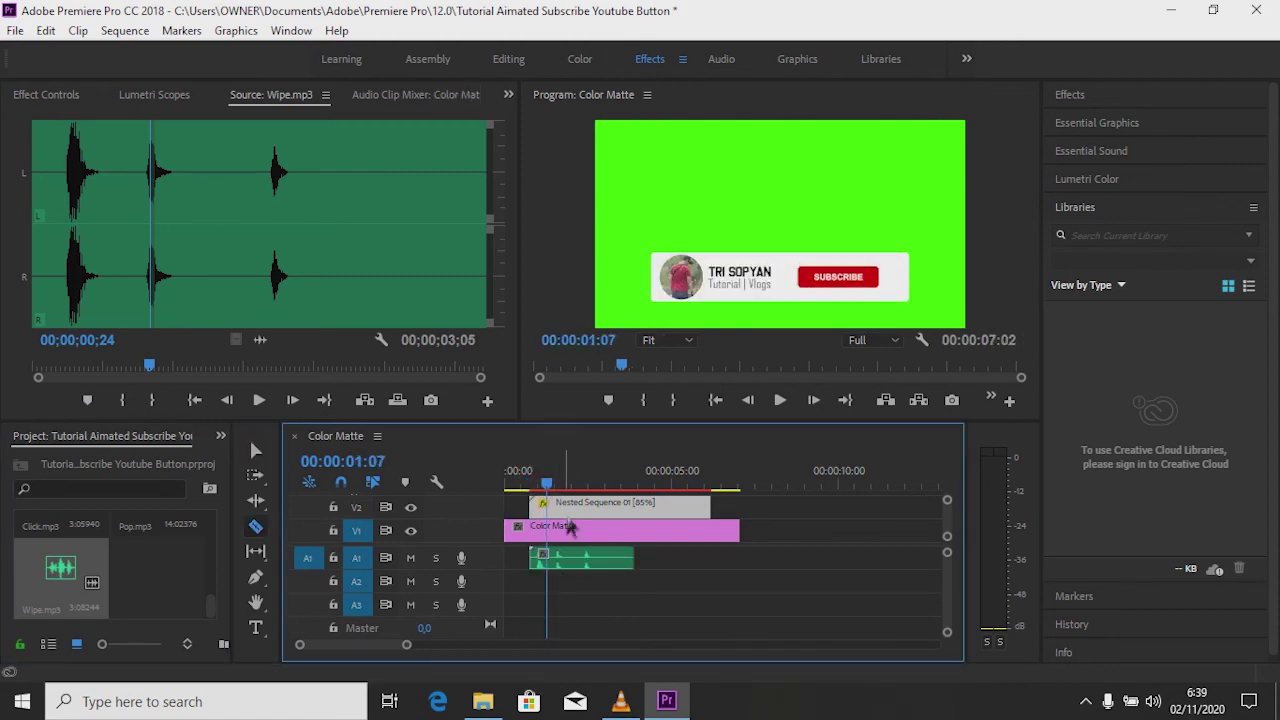
pyautogui.press('v')
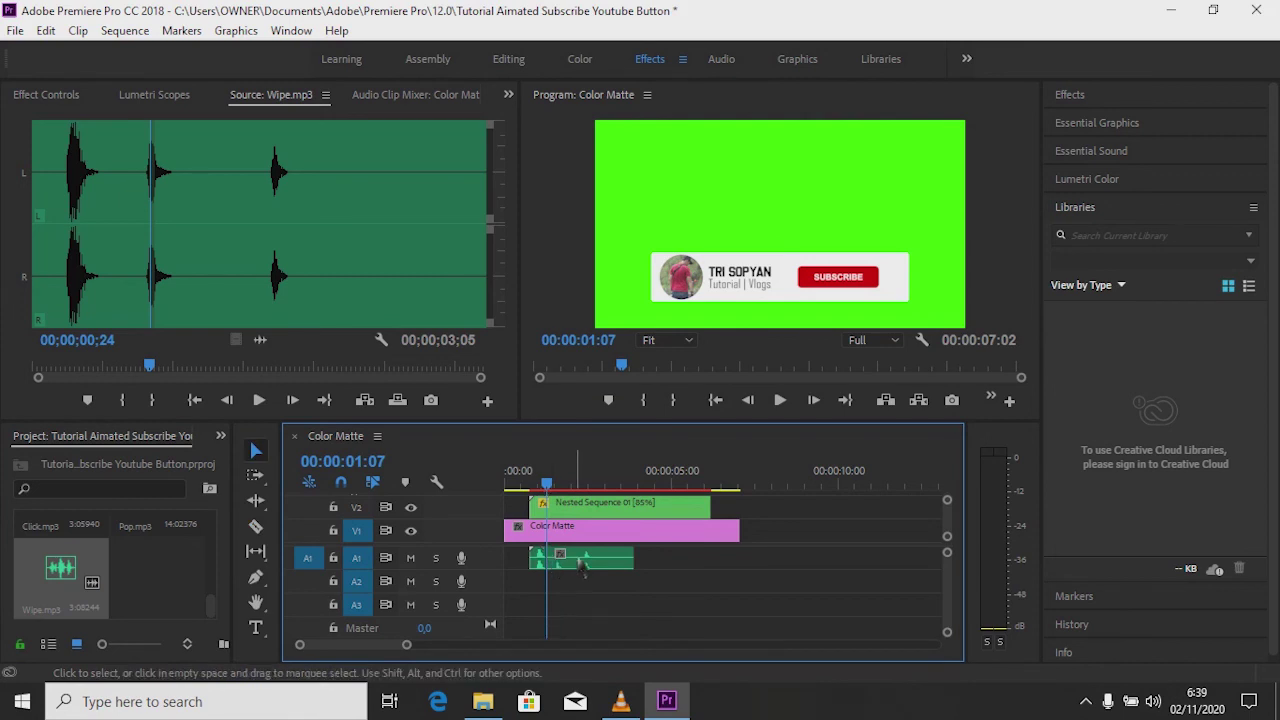
pyautogui.click(587, 565)
pyautogui.press('Delete')
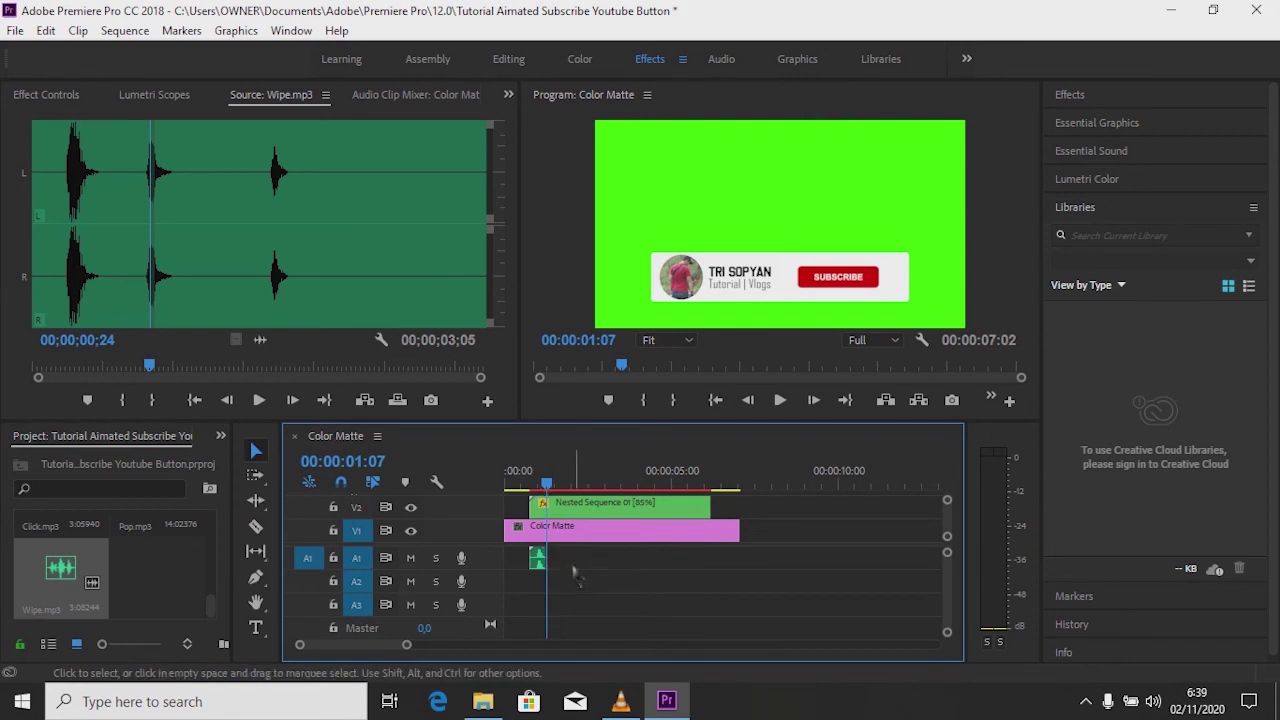
# Shift the Wipe clip slightly earlier to match the banner's slide-up and play back to check
pyautogui.moveTo(406, 644); pyautogui.dragTo(399, 648)
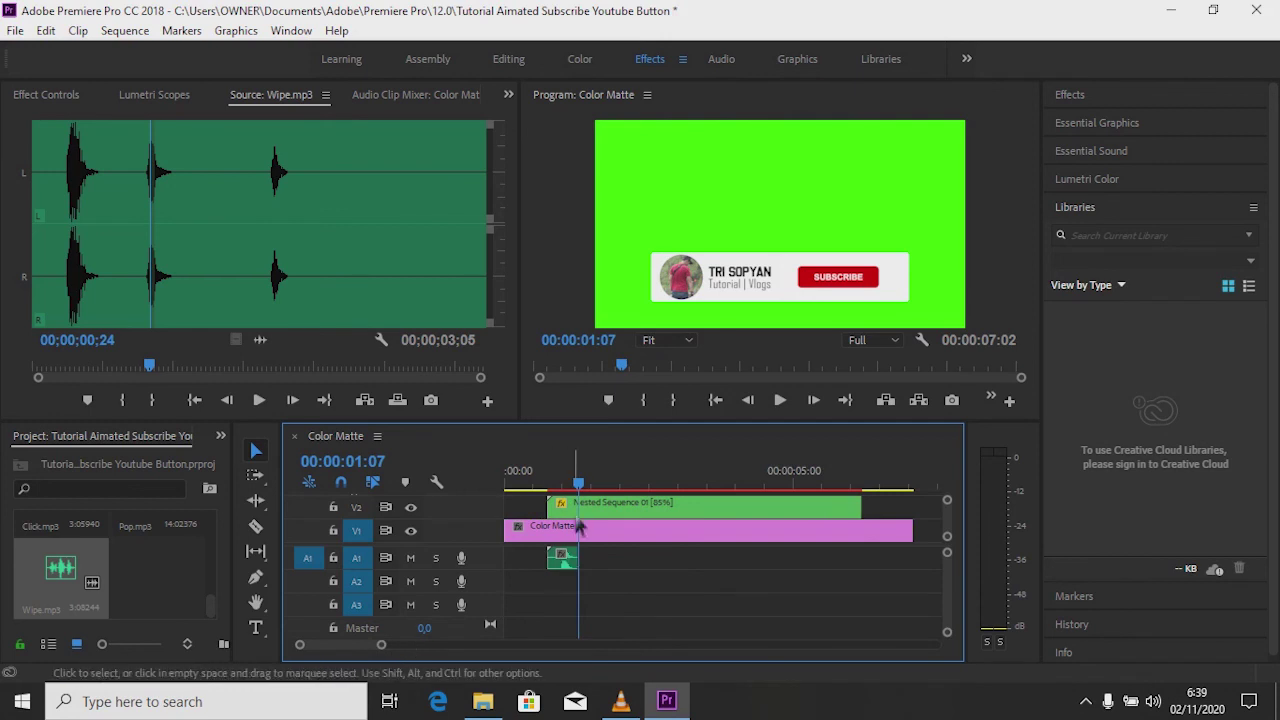
pyautogui.moveTo(578, 484); pyautogui.dragTo(548, 488)
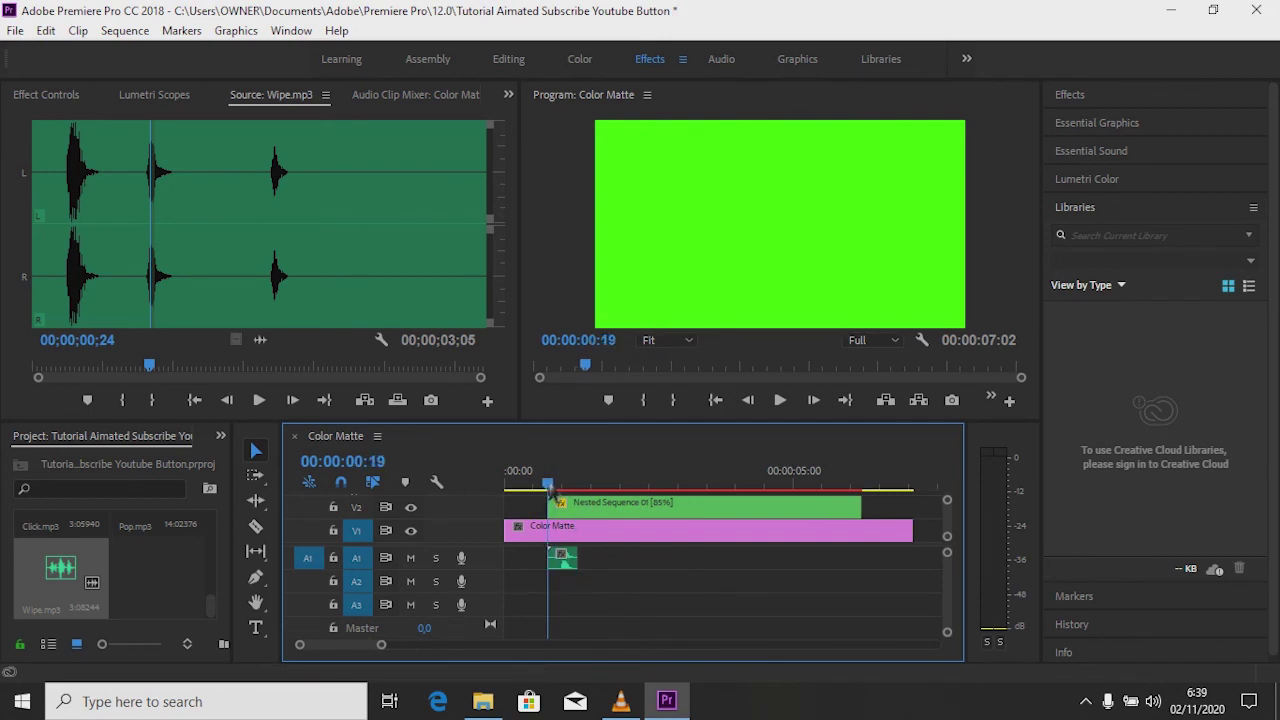
pyautogui.moveTo(565, 567); pyautogui.dragTo(560, 570)
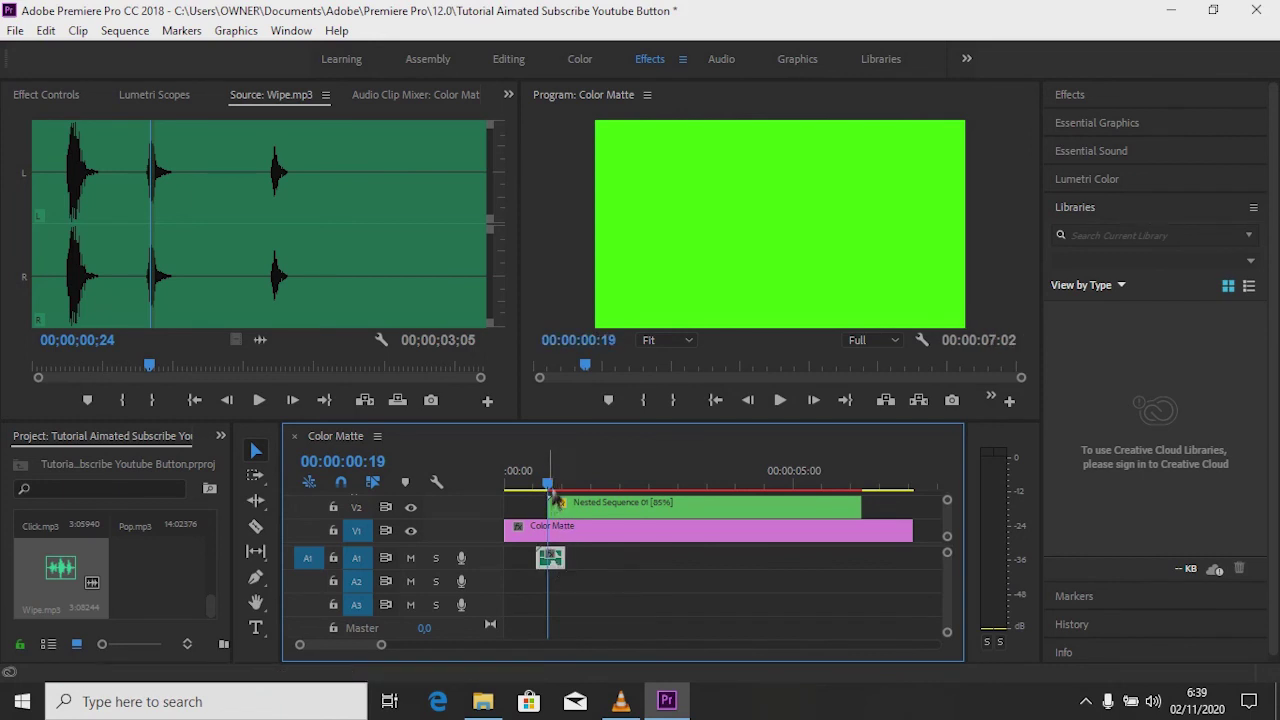
pyautogui.moveTo(549, 484); pyautogui.dragTo(534, 492)
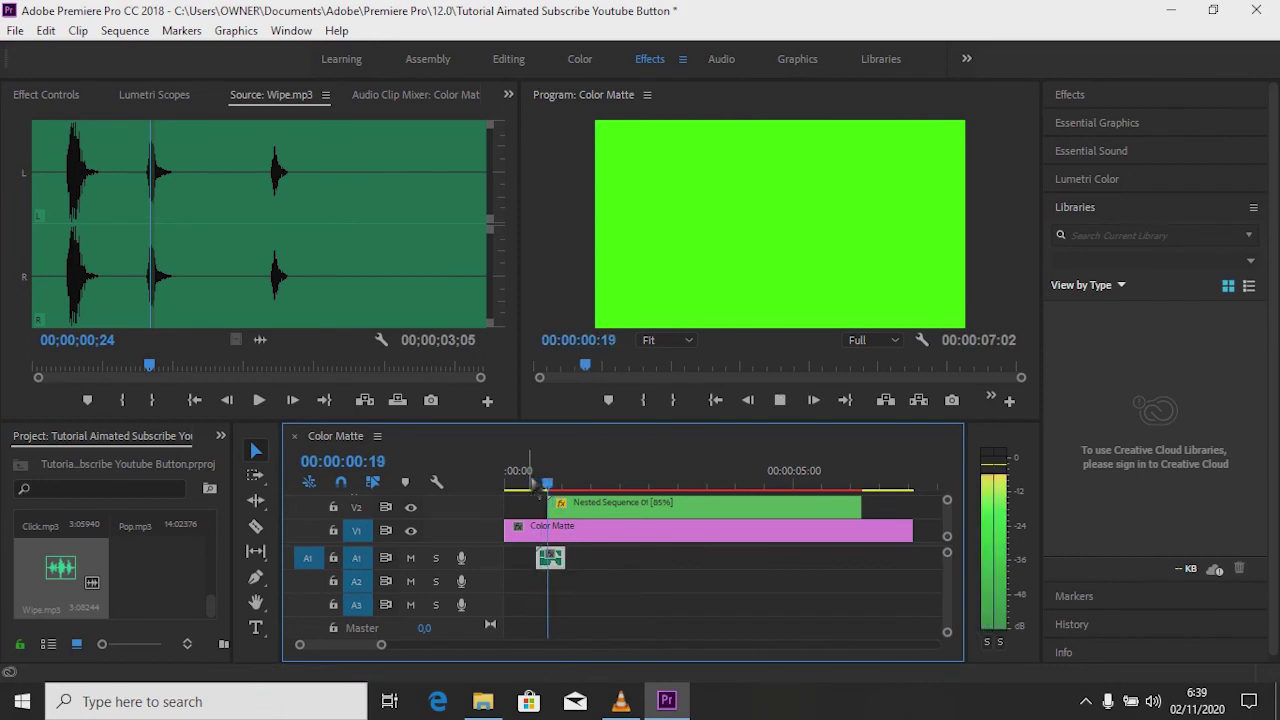
pyautogui.press('space')
pyautogui.moveTo(592, 487); pyautogui.dragTo(478, 484)
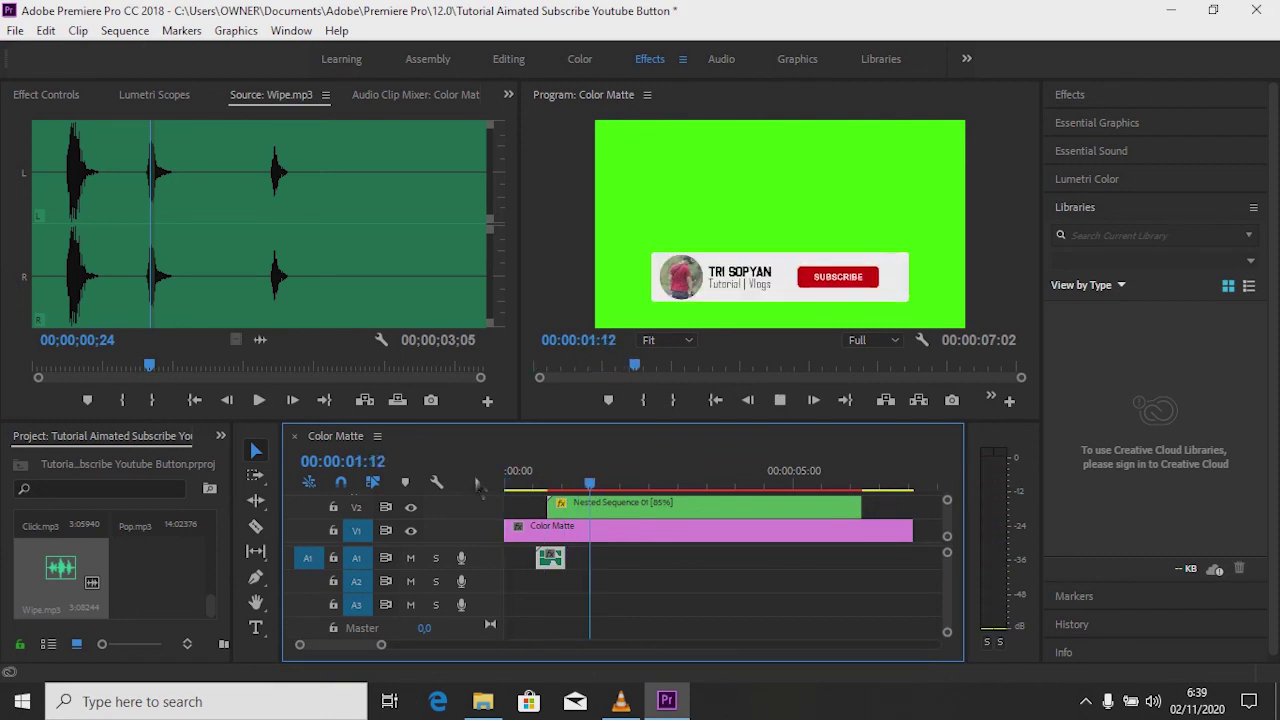
# Render previews of the nested banner sequence and play the animation through
pyautogui.click(612, 517)
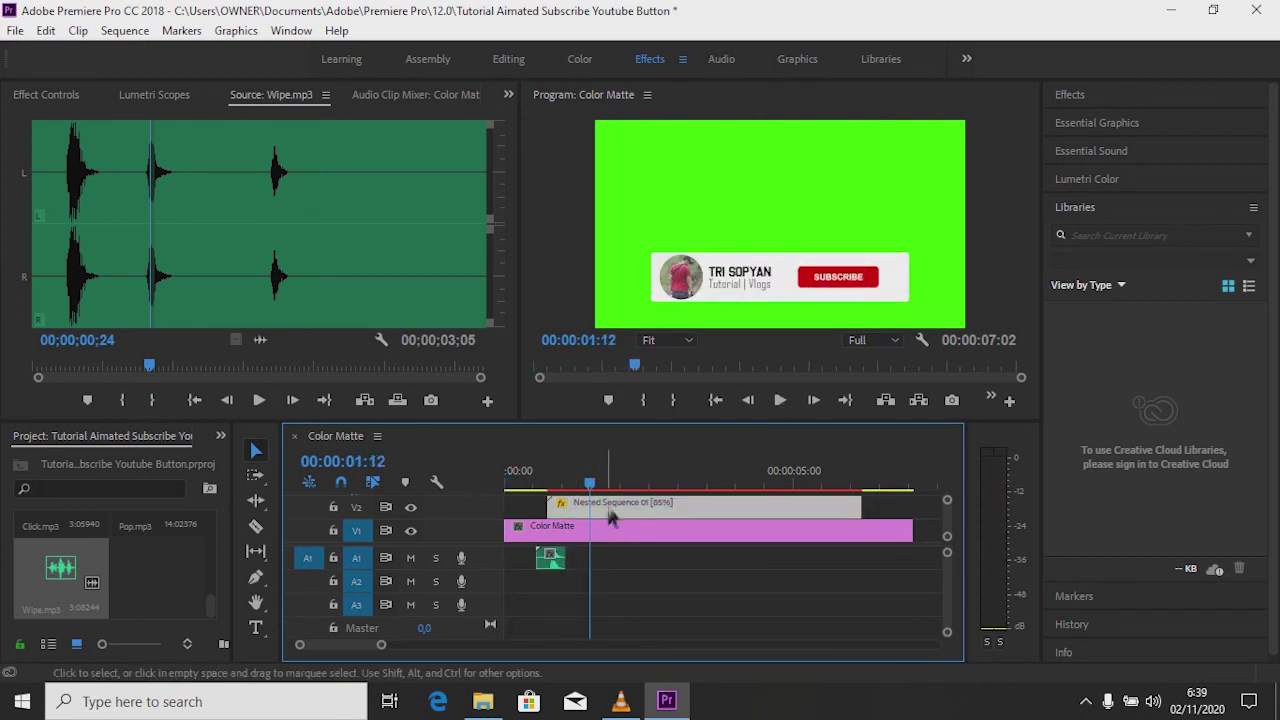
pyautogui.press('Return')
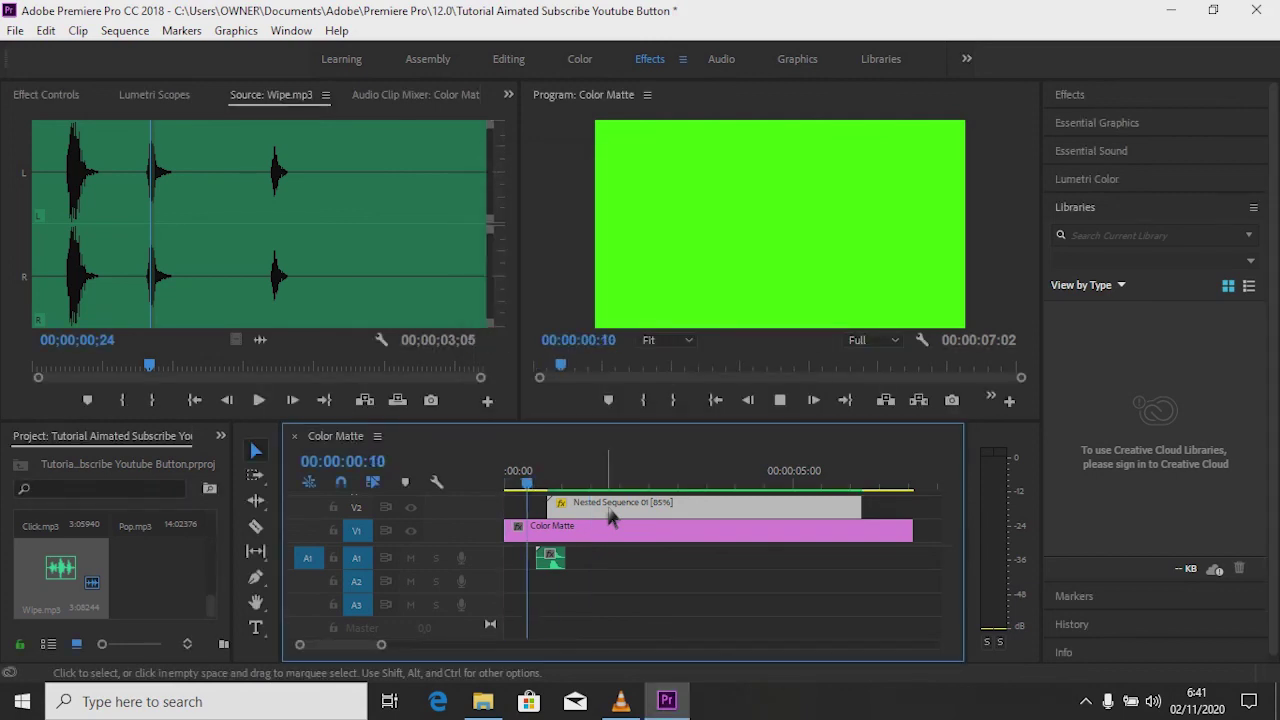
pyautogui.press('space')
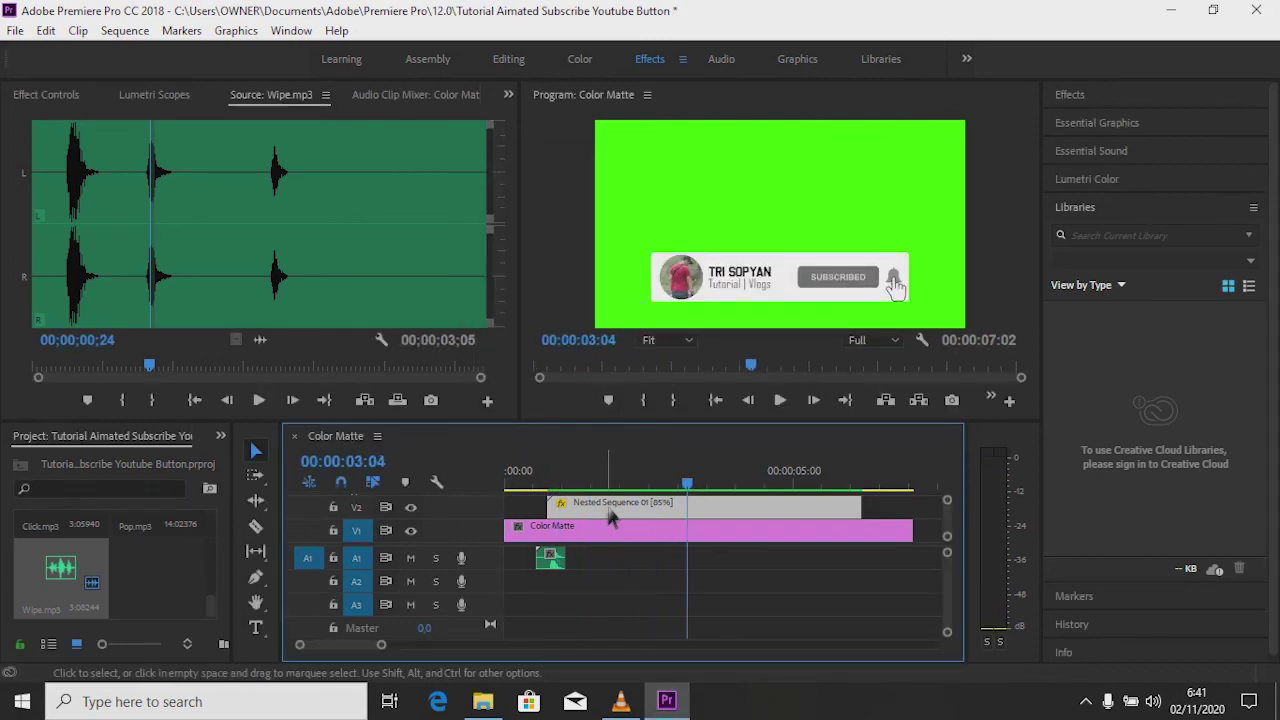
# Copy the Wipe sound on A1 to about 5 seconds and play back to hear it
pyautogui.click(563, 563)
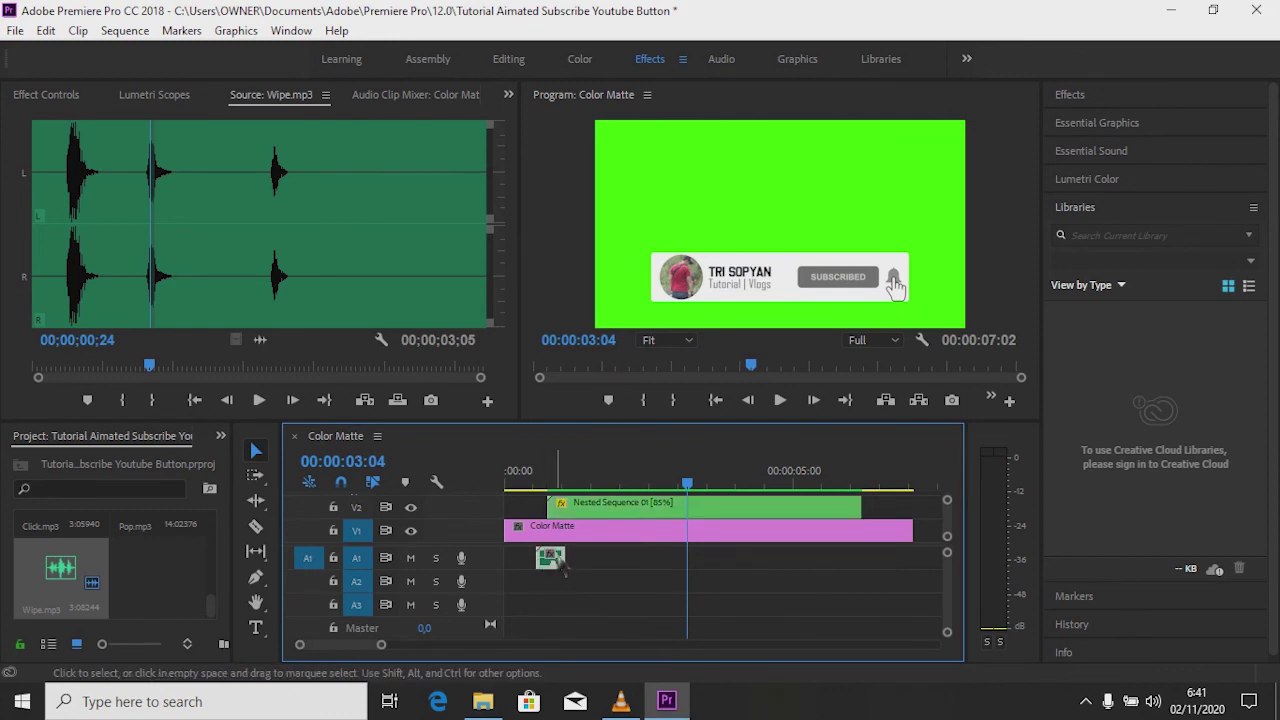
pyautogui.moveTo(558, 561); pyautogui.dragTo(848, 561)
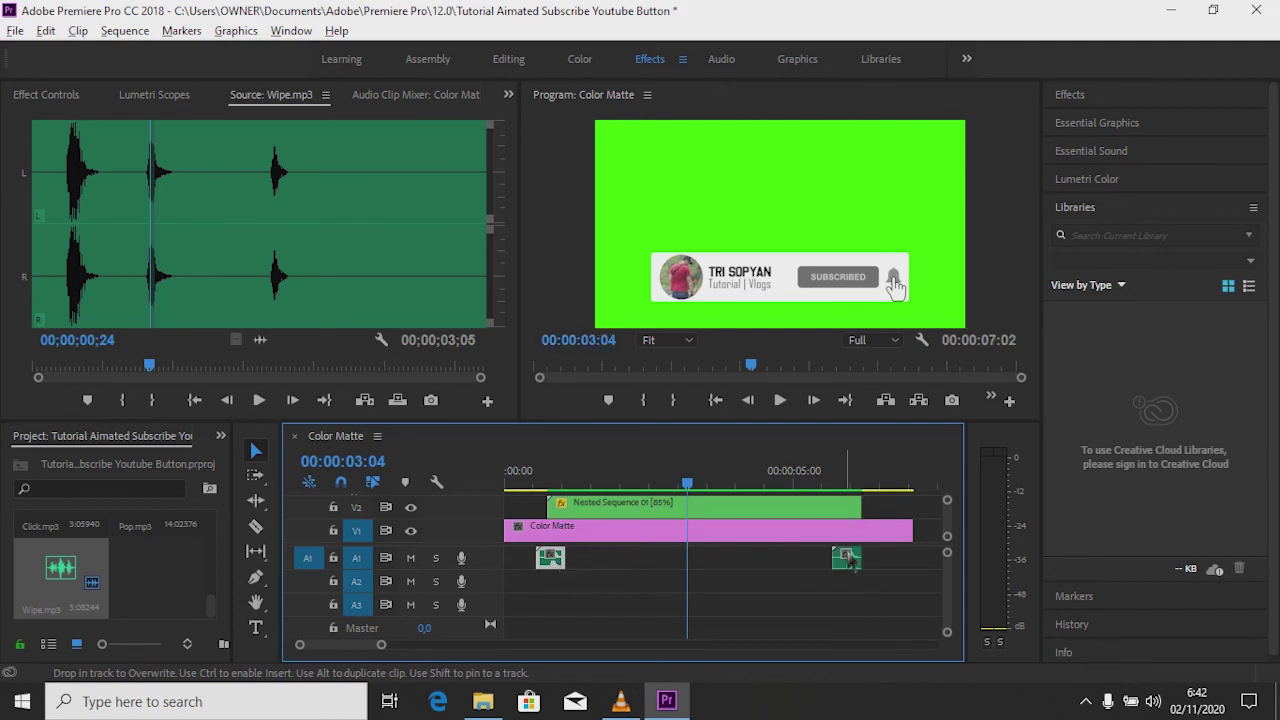
pyautogui.press('space')
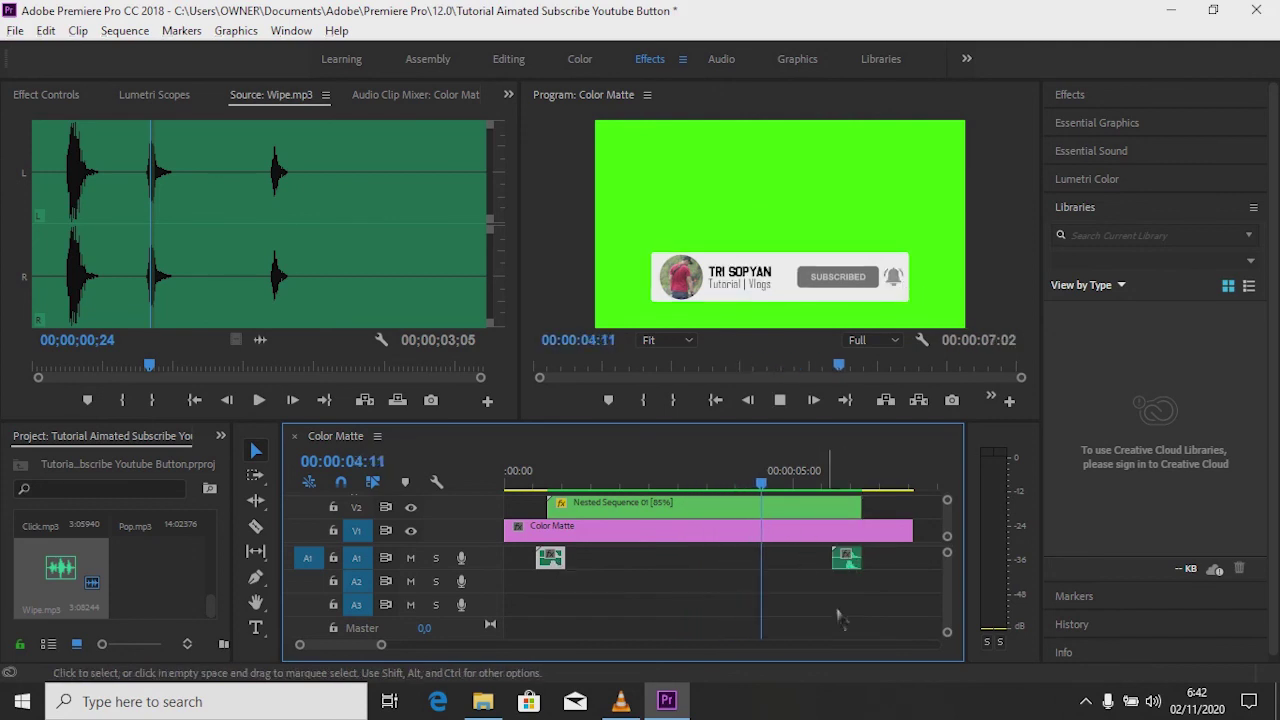
pyautogui.press('space')
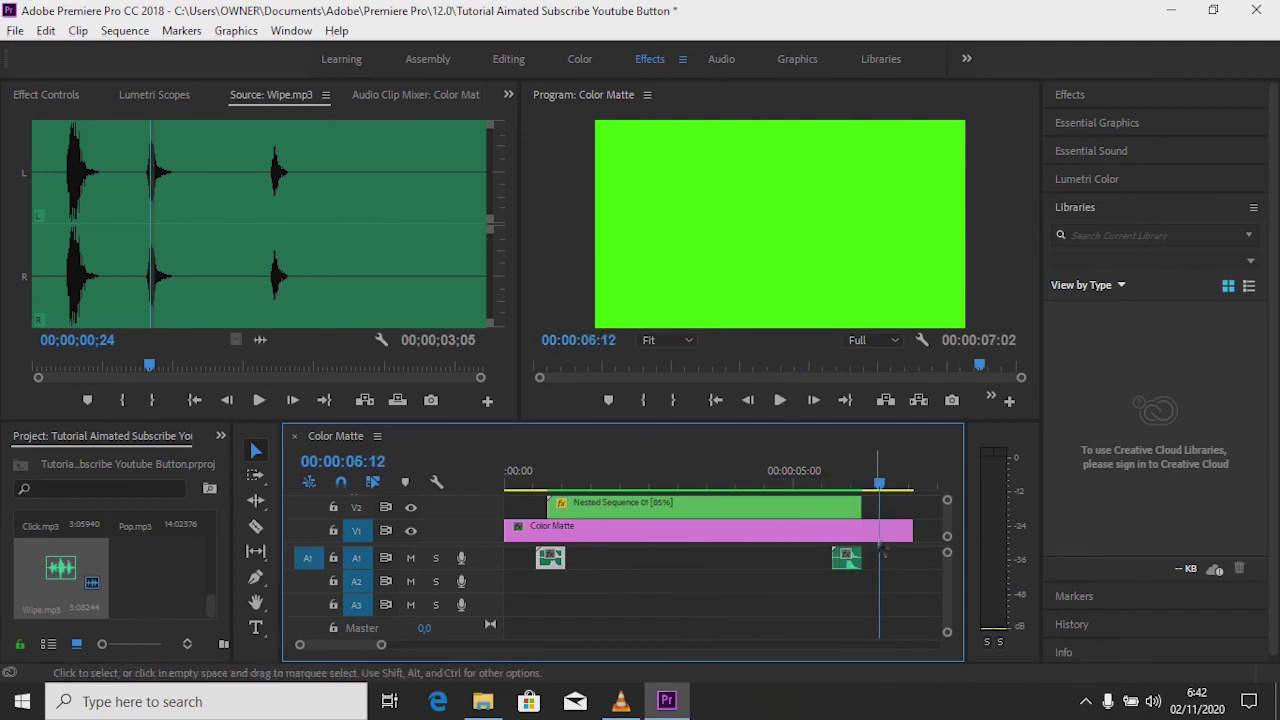
# Replay the overlay's exit, then return the playhead to 00:00:02:12 at the Subscribe press
pyautogui.moveTo(884, 488); pyautogui.dragTo(810, 488)
pyautogui.press('space')
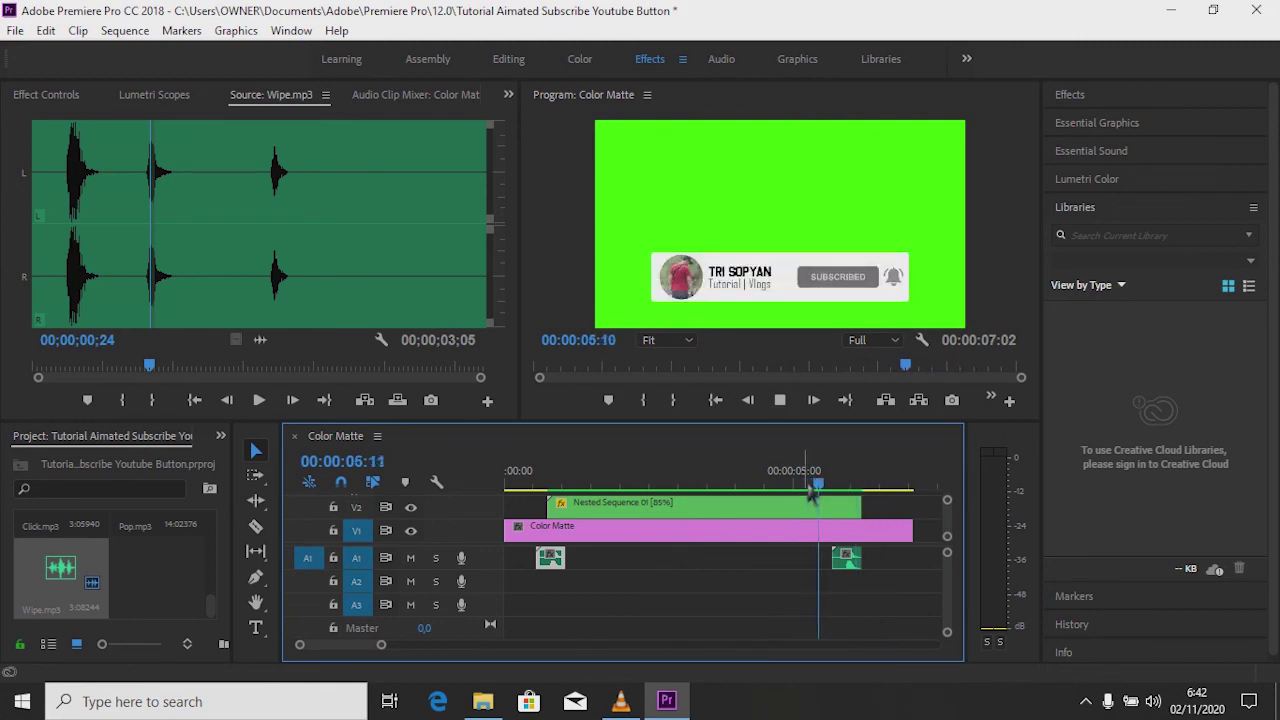
pyautogui.press('space')
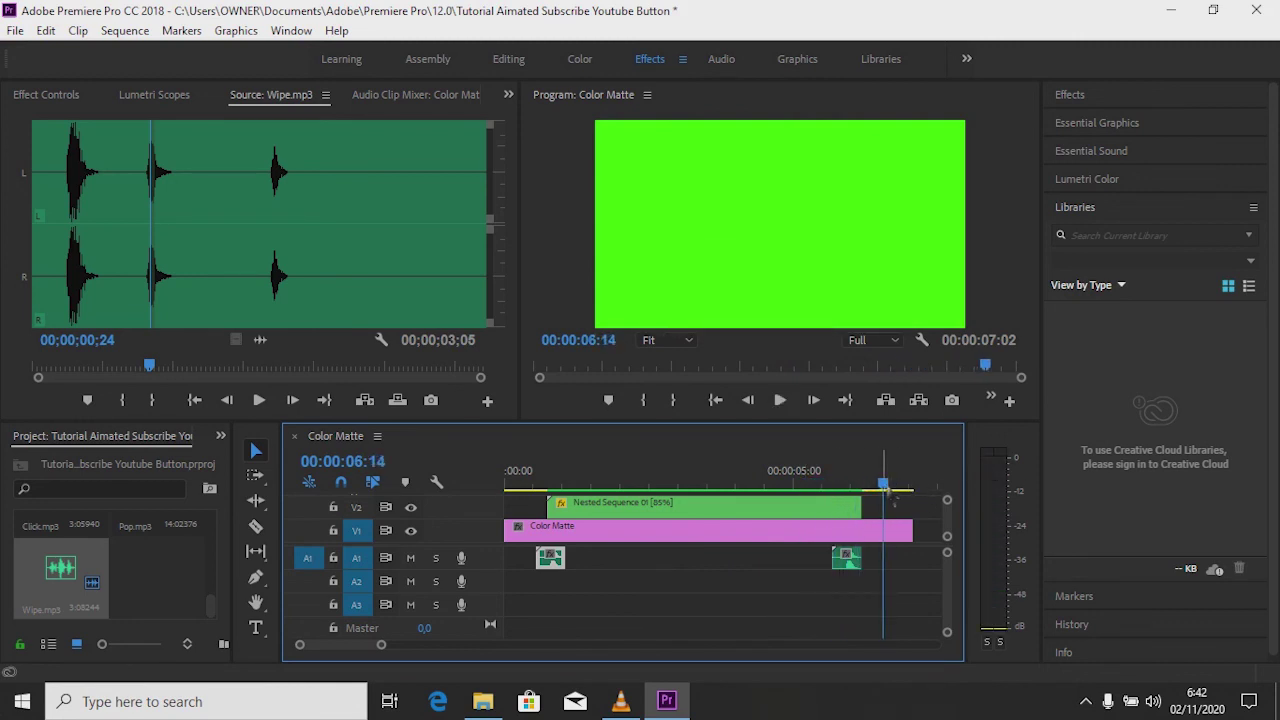
pyautogui.moveTo(812, 490)
pyautogui.mouseDown()
pyautogui.moveTo(641, 500)
pyautogui.moveTo(657, 502)
pyautogui.moveTo(648, 490)
pyautogui.mouseUp()
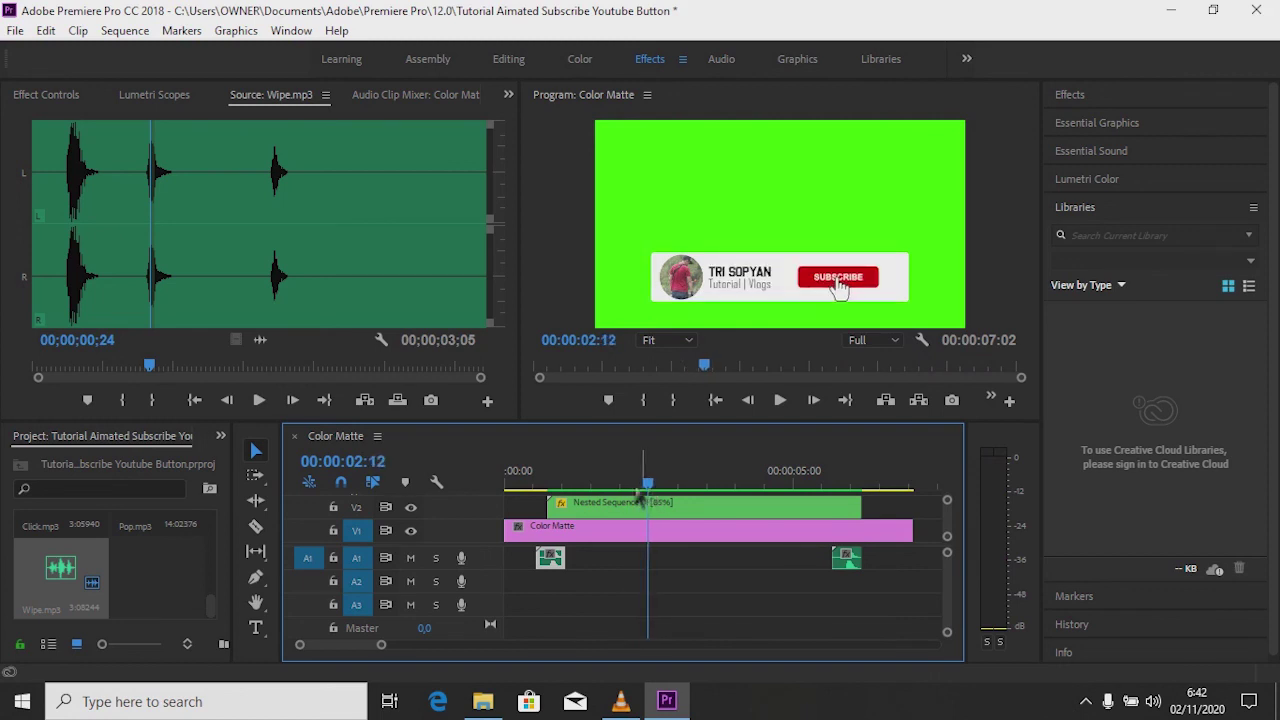
pyautogui.moveTo(215, 600); pyautogui.dragTo(216, 601)
# Add Click.mp3 to track A2 and trim it down to just the click sound
pyautogui.click(56, 592)
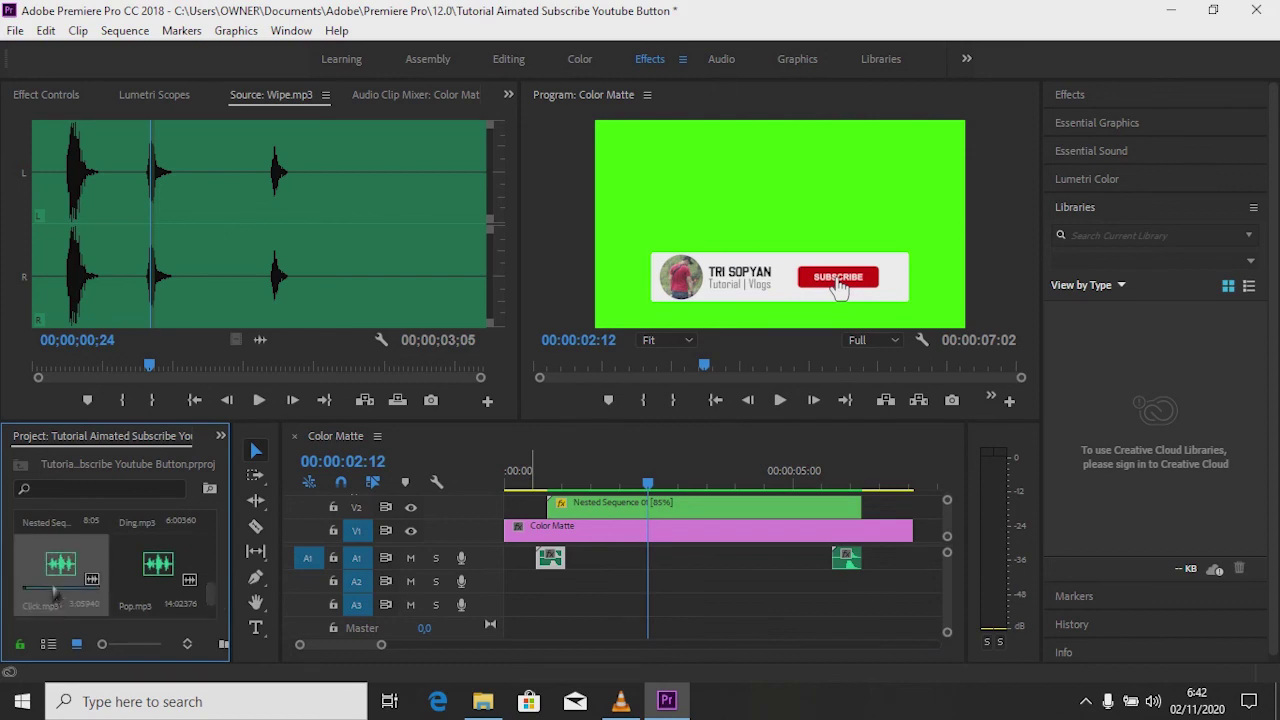
pyautogui.doubleClick(57, 585)
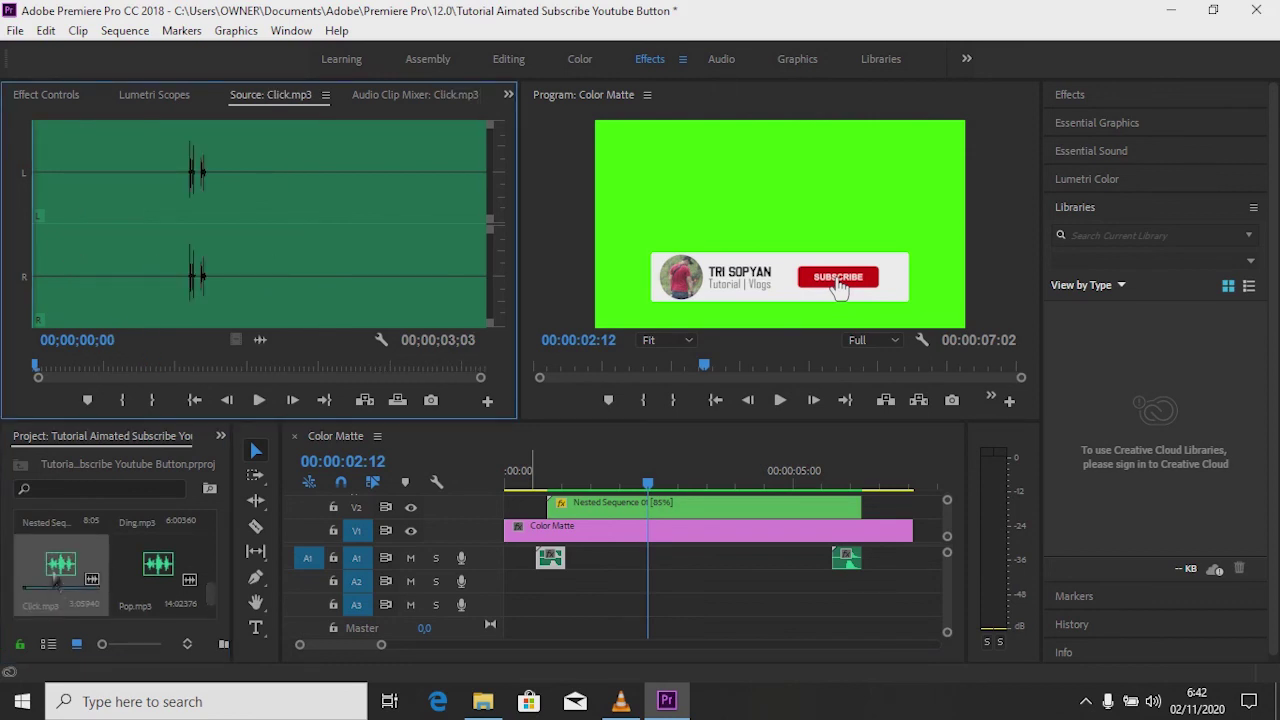
pyautogui.moveTo(57, 585); pyautogui.dragTo(661, 584)
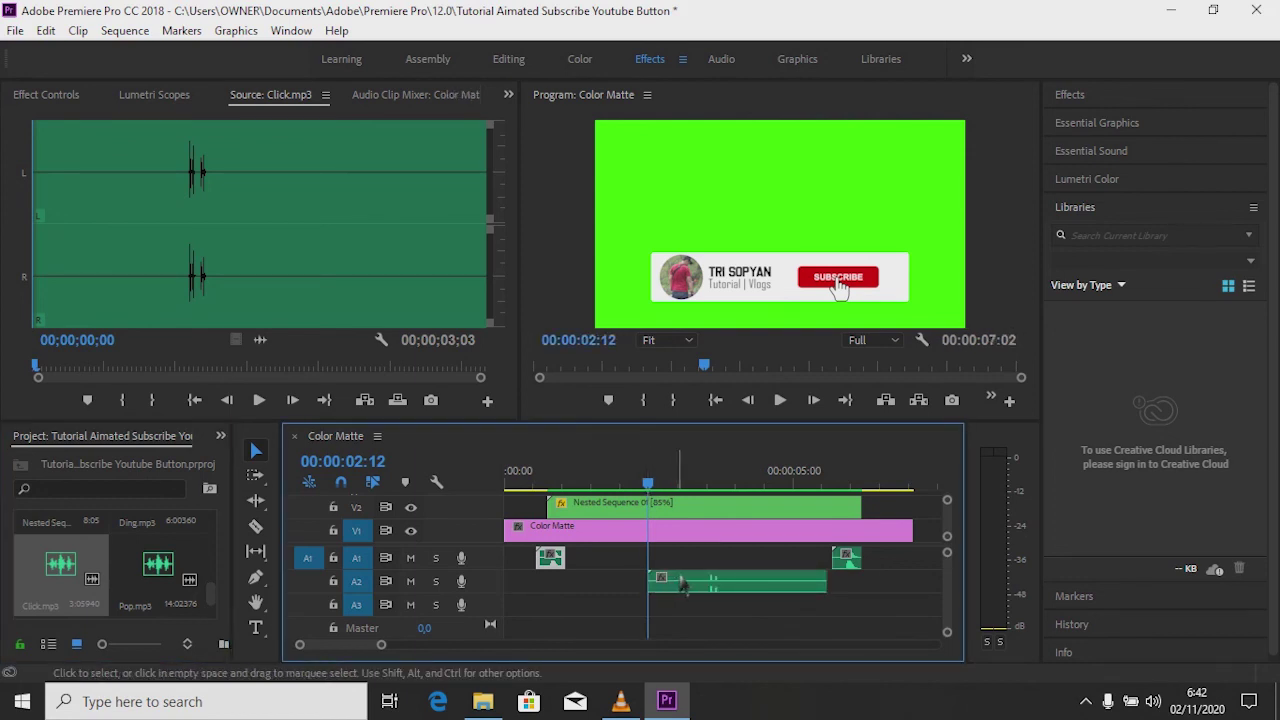
pyautogui.press('c')
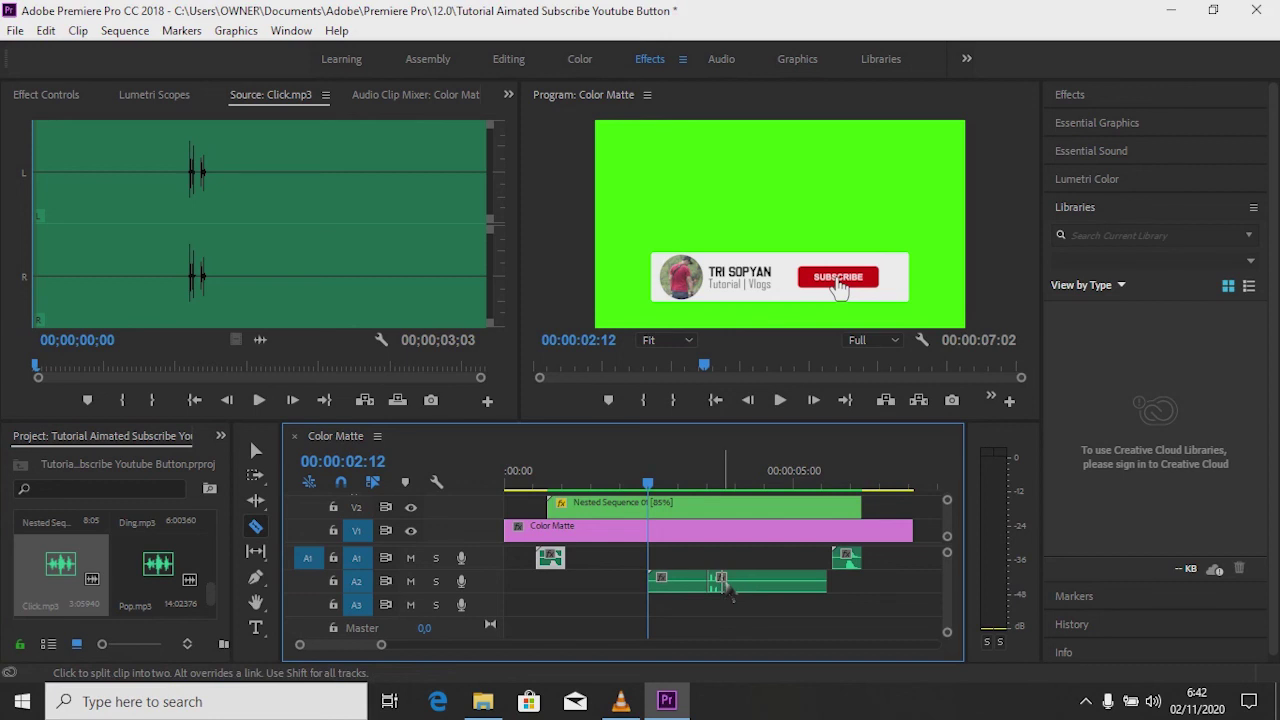
pyautogui.click(722, 585)
pyautogui.press('v')
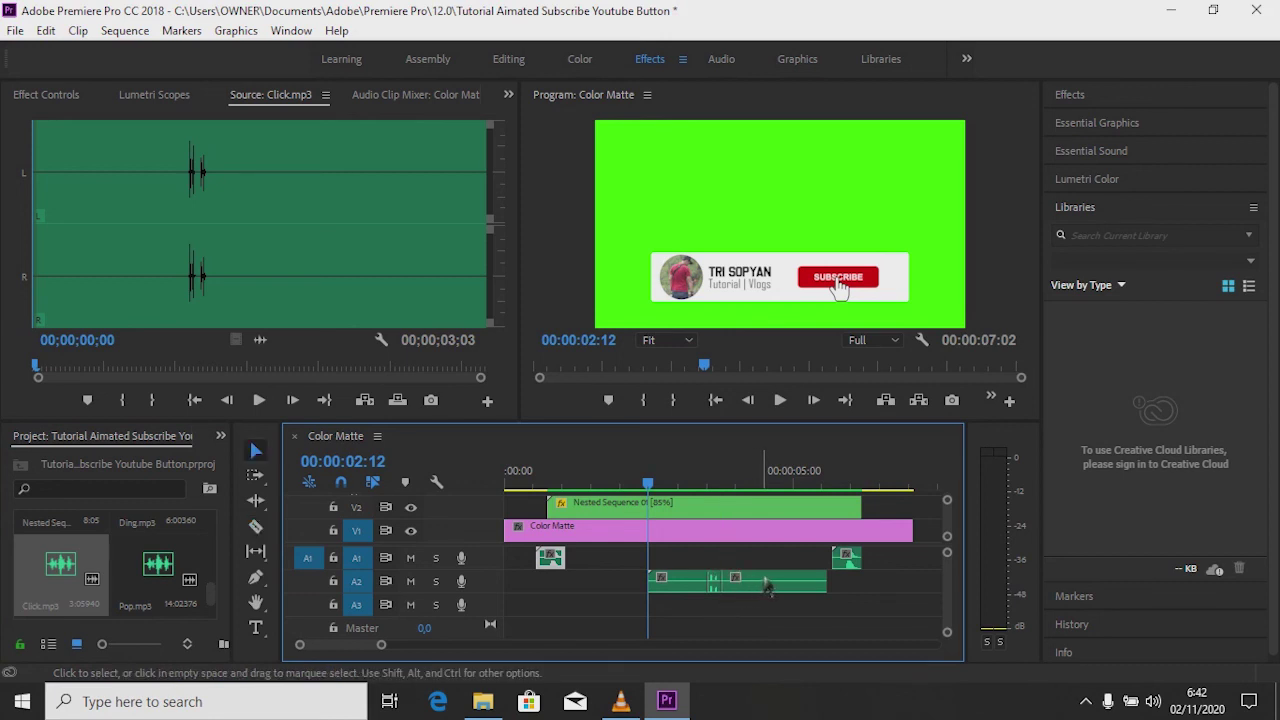
pyautogui.click(768, 588)
pyautogui.keyDown('shift'); pyautogui.click(686, 585); pyautogui.keyUp('shift')
pyautogui.press('Delete')
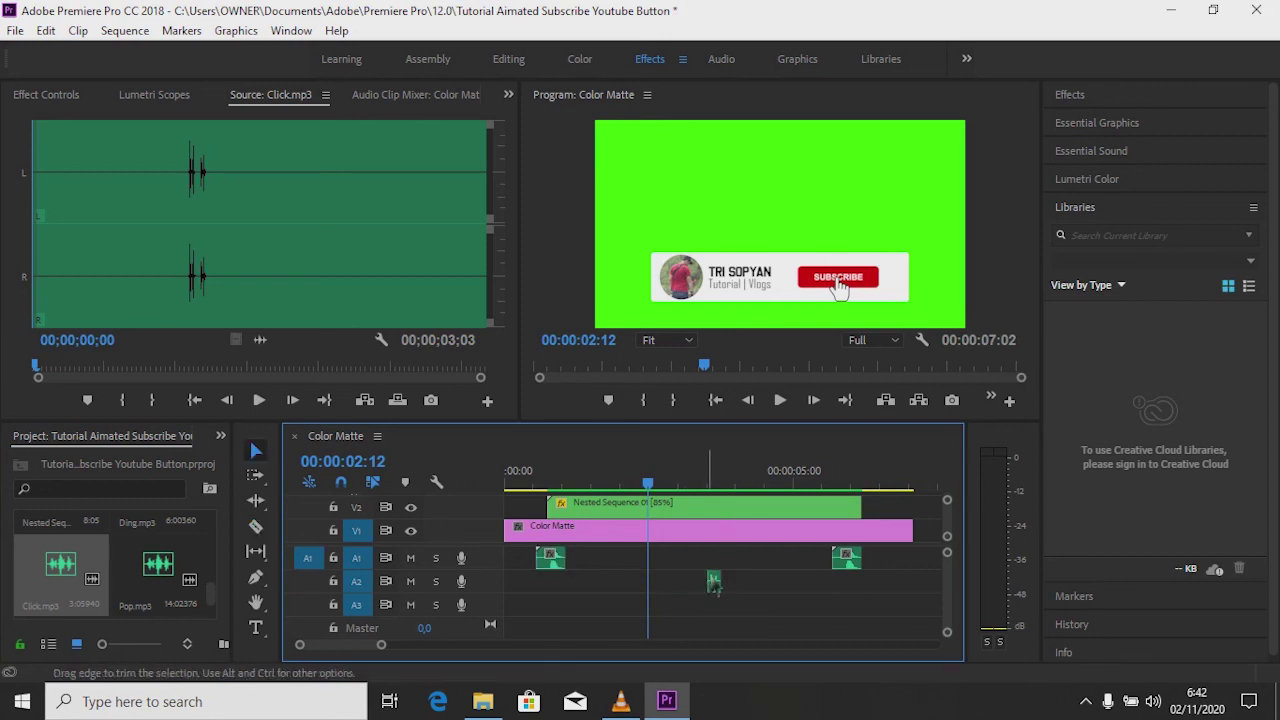
# Move the click onto A1 at the Subscribe press and copy it to the bell press
pyautogui.moveTo(714, 582); pyautogui.dragTo(653, 558)
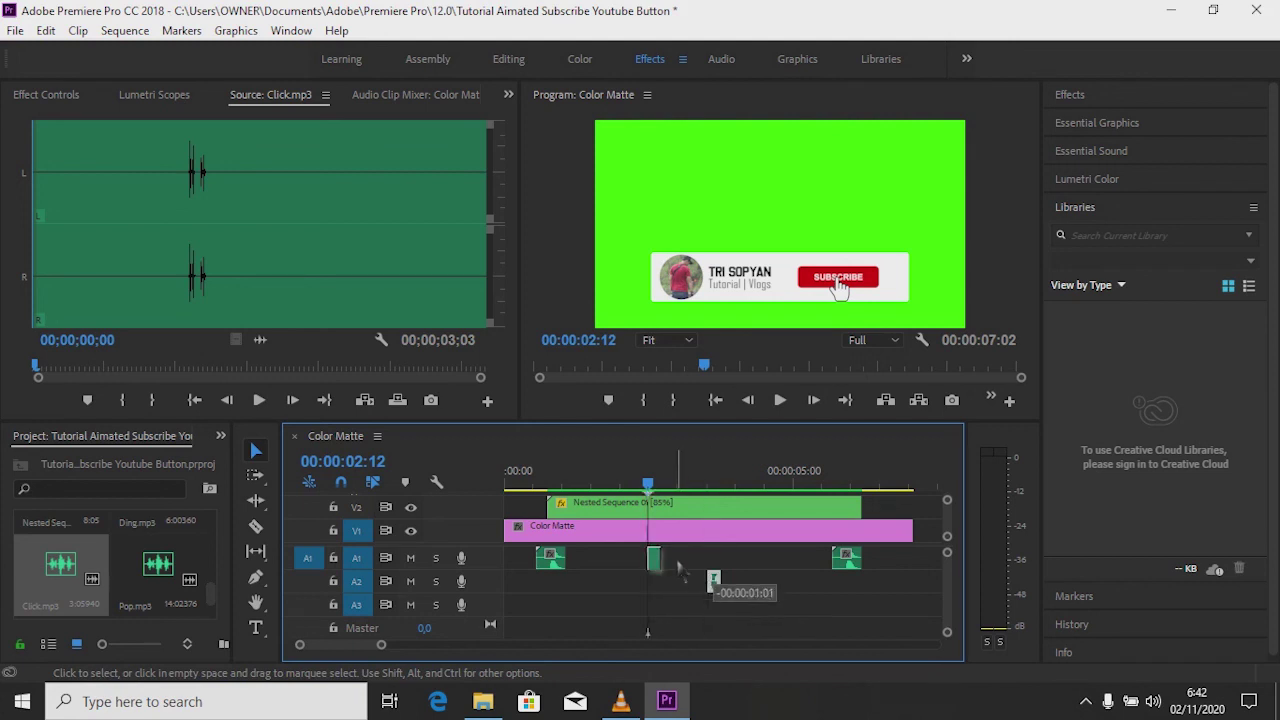
pyautogui.press('space')
pyautogui.press('space')
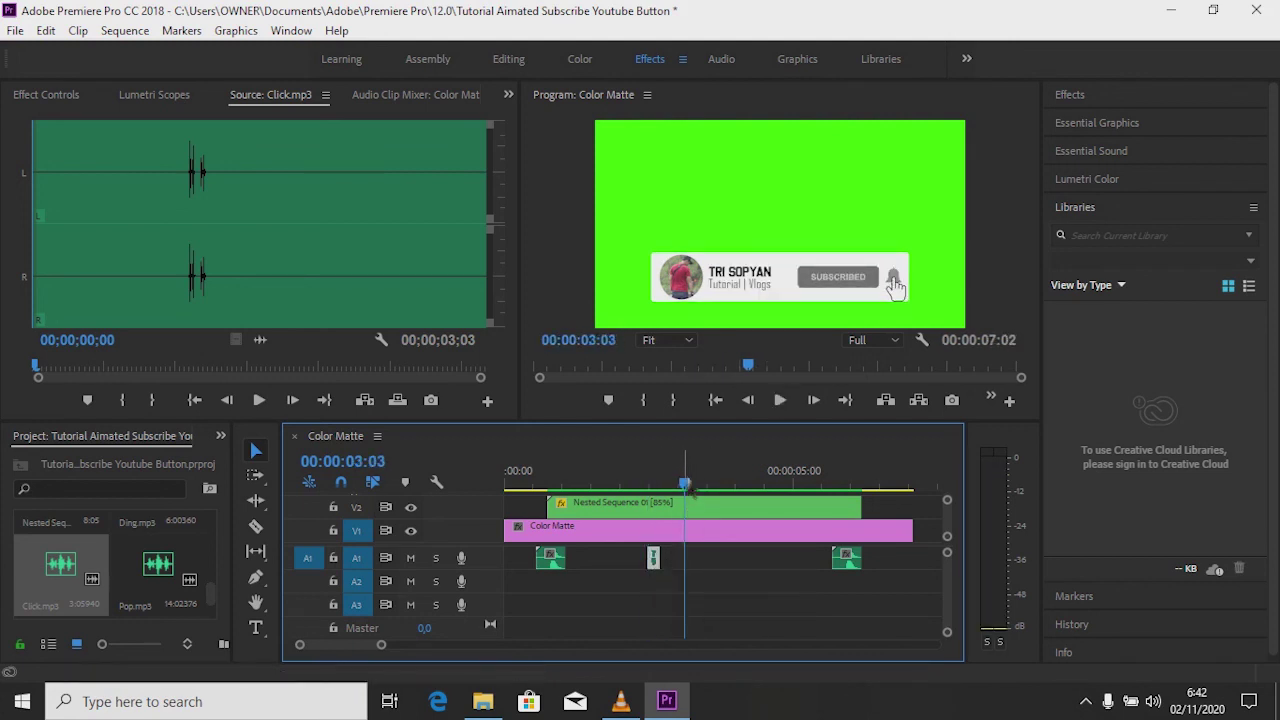
pyautogui.moveTo(689, 487); pyautogui.dragTo(689, 489)
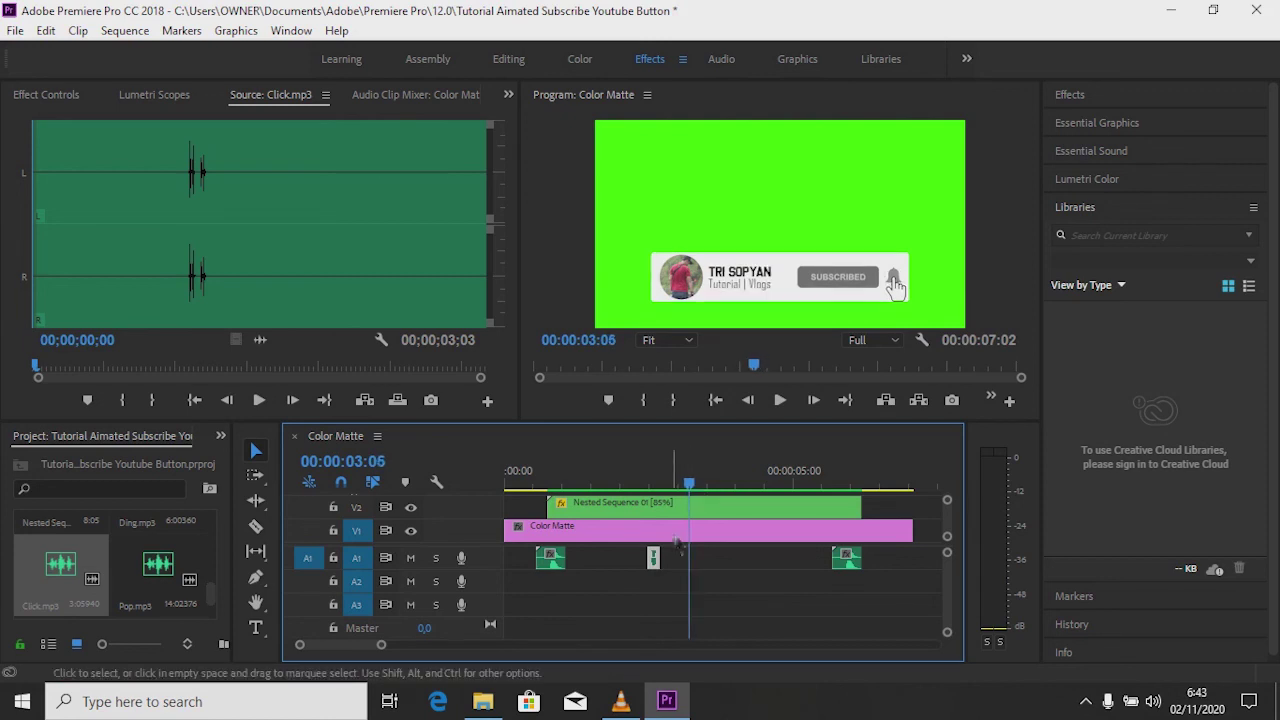
pyautogui.moveTo(660, 563); pyautogui.dragTo(700, 562)
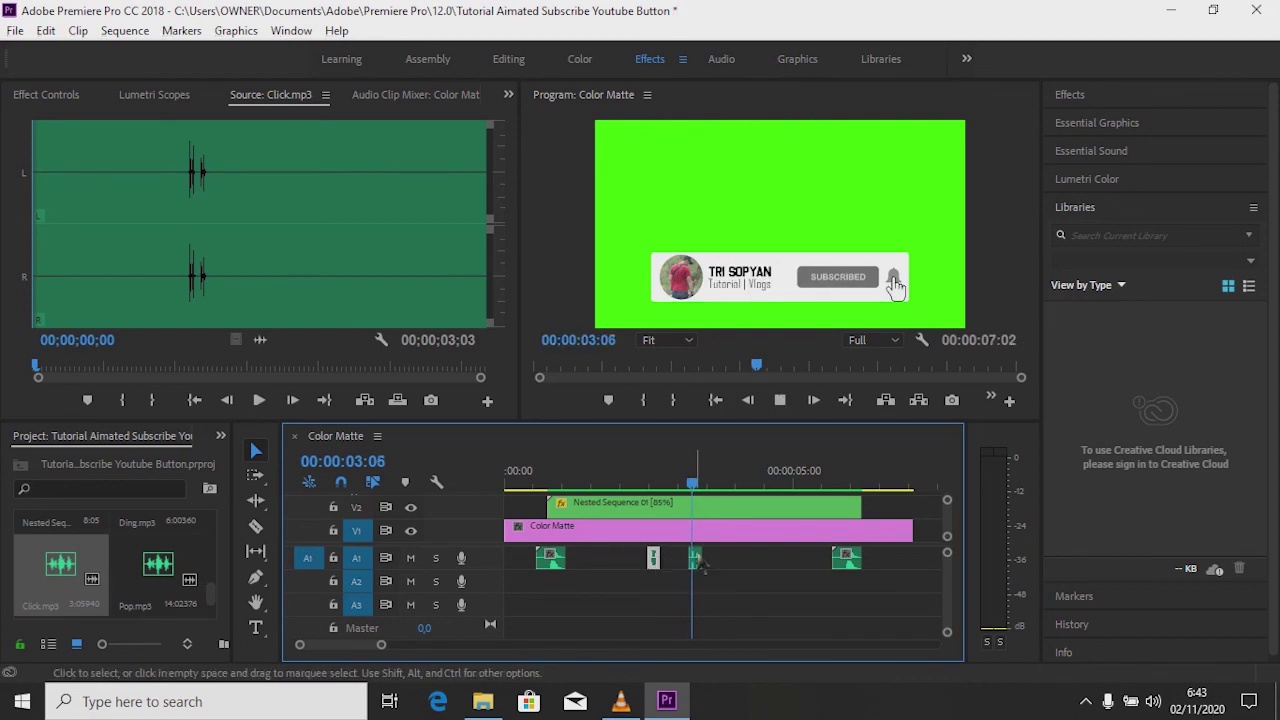
pyautogui.moveTo(690, 487)
pyautogui.mouseDown()
pyautogui.moveTo(713, 487)
pyautogui.moveTo(698, 487)
pyautogui.mouseUp()
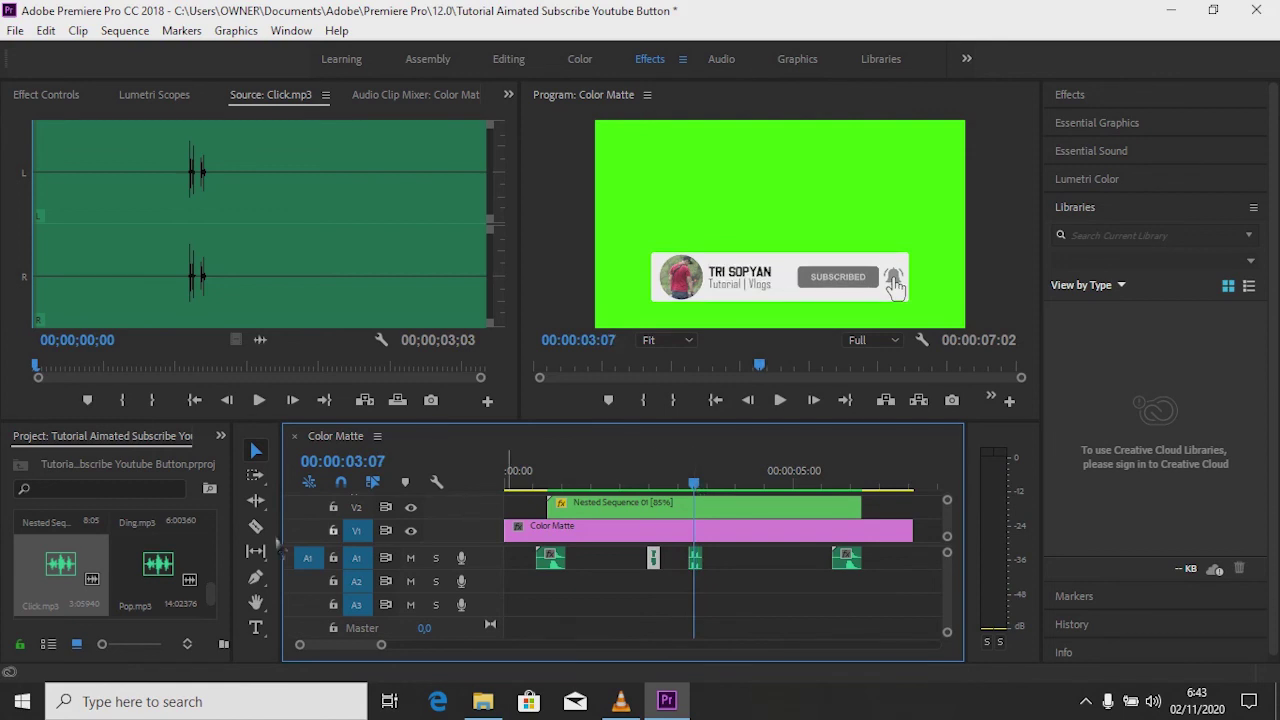
pyautogui.moveTo(213, 600); pyautogui.dragTo(211, 586)
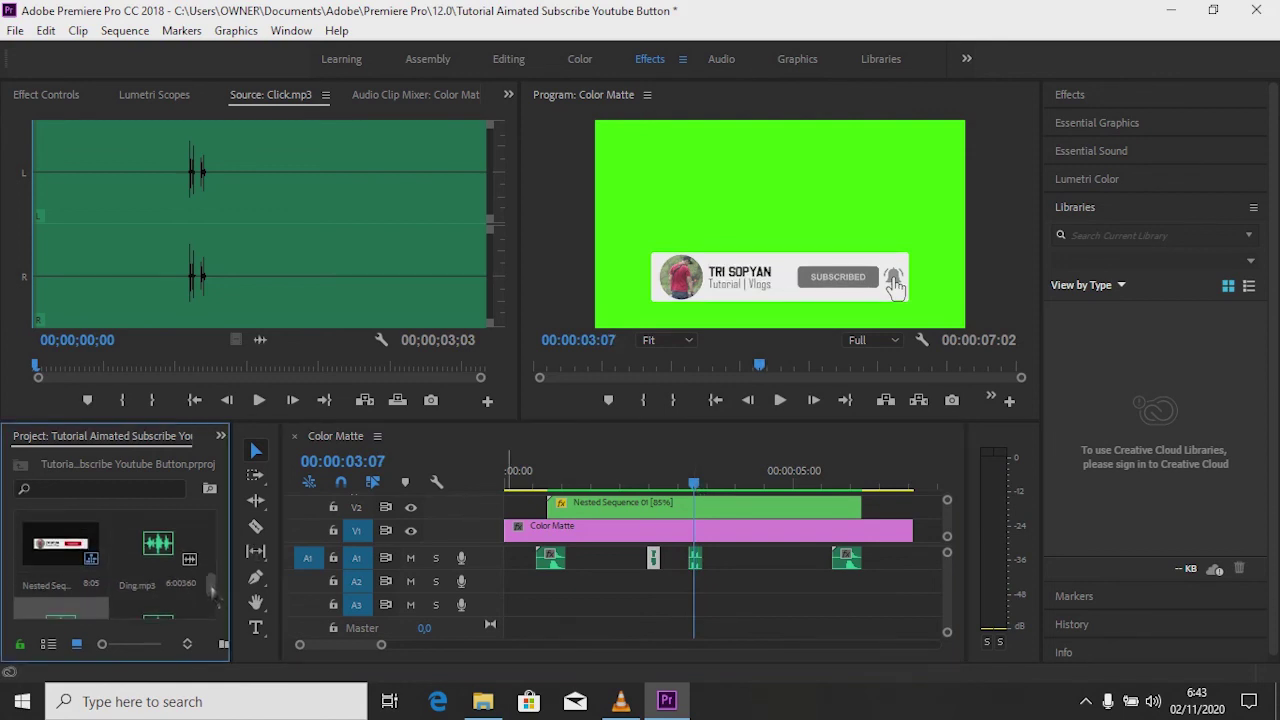
# Add Ding.mp3 to track A2 and razor-trim it, deleting the leftover tail
pyautogui.click(157, 560)
pyautogui.doubleClick(156, 555)
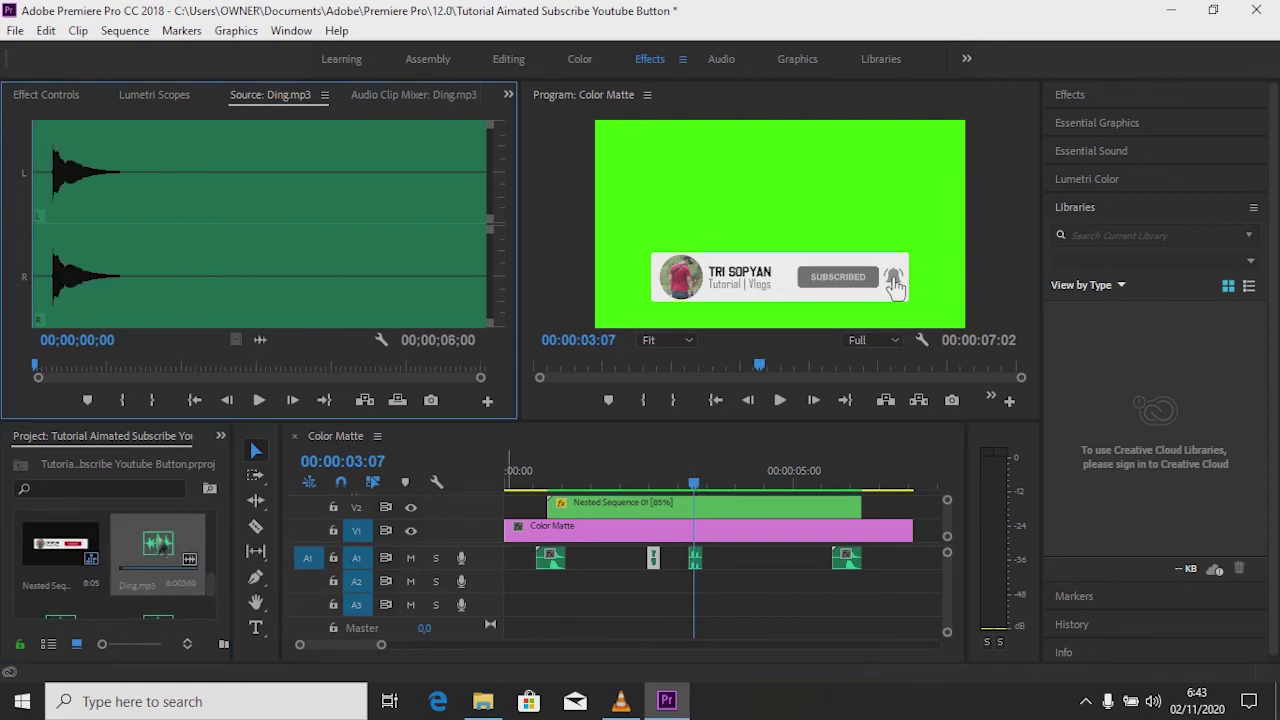
pyautogui.moveTo(157, 555); pyautogui.dragTo(714, 588)
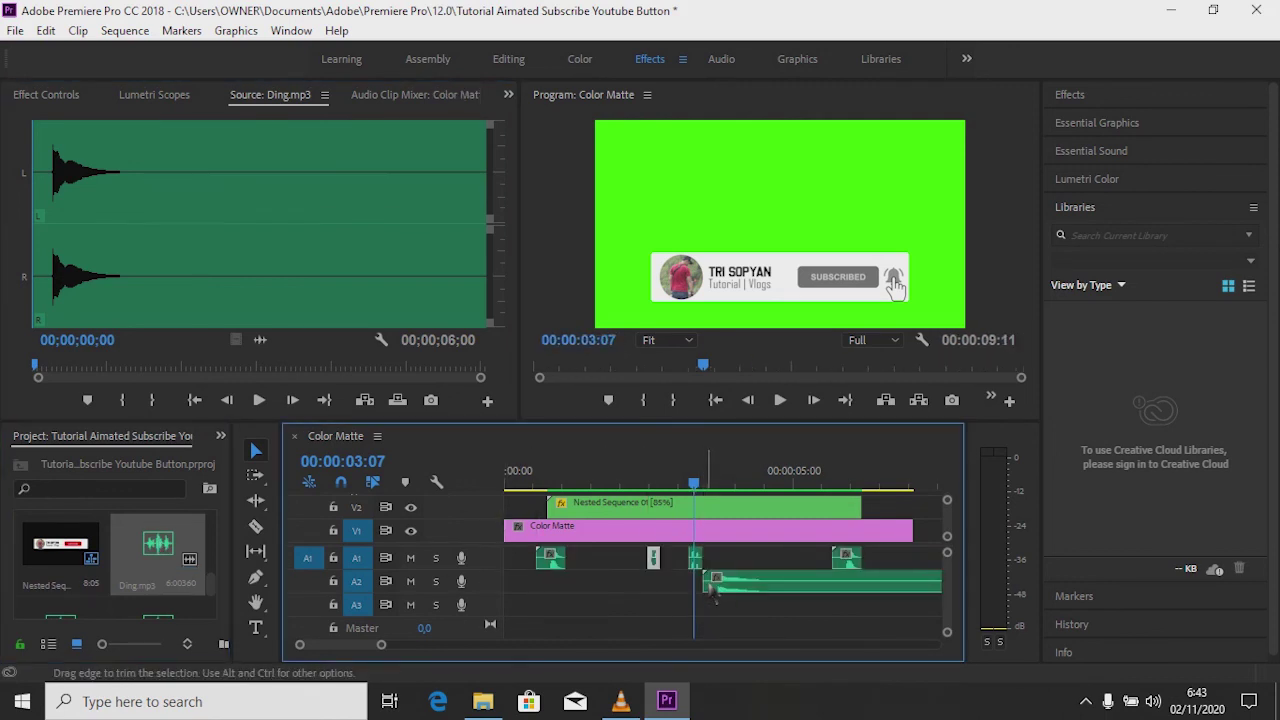
pyautogui.press('c')
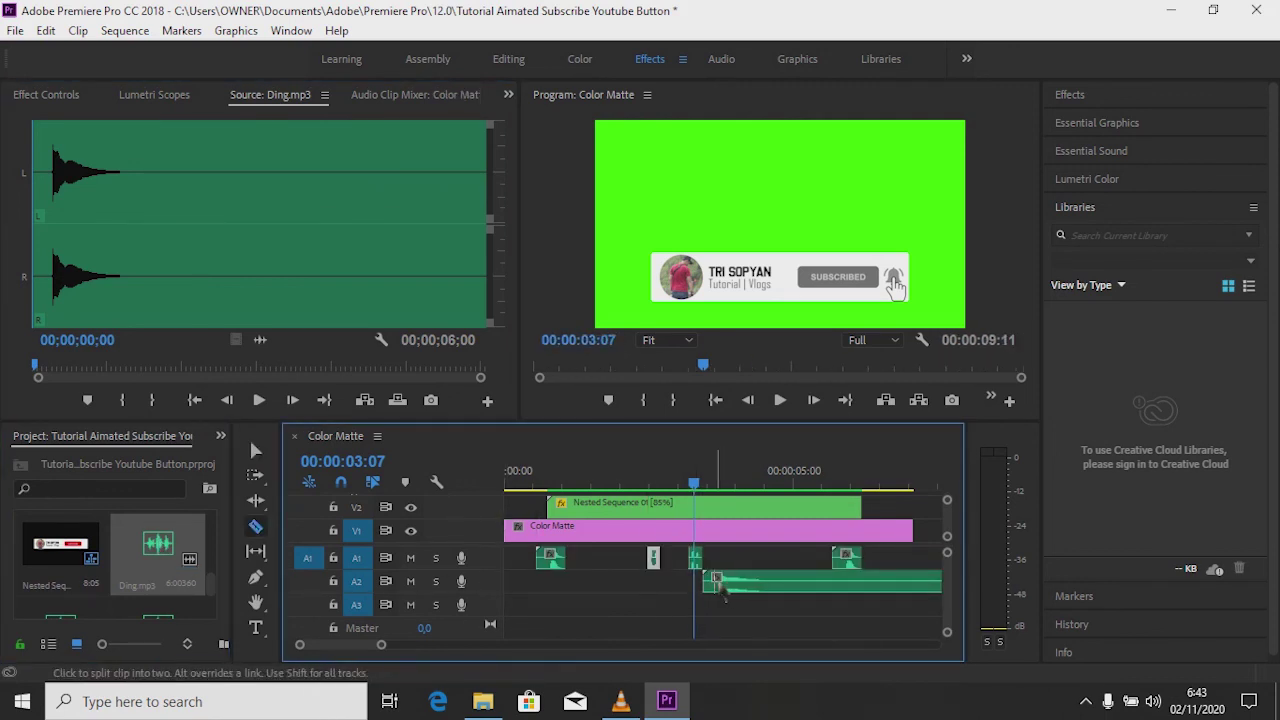
pyautogui.click(715, 582)
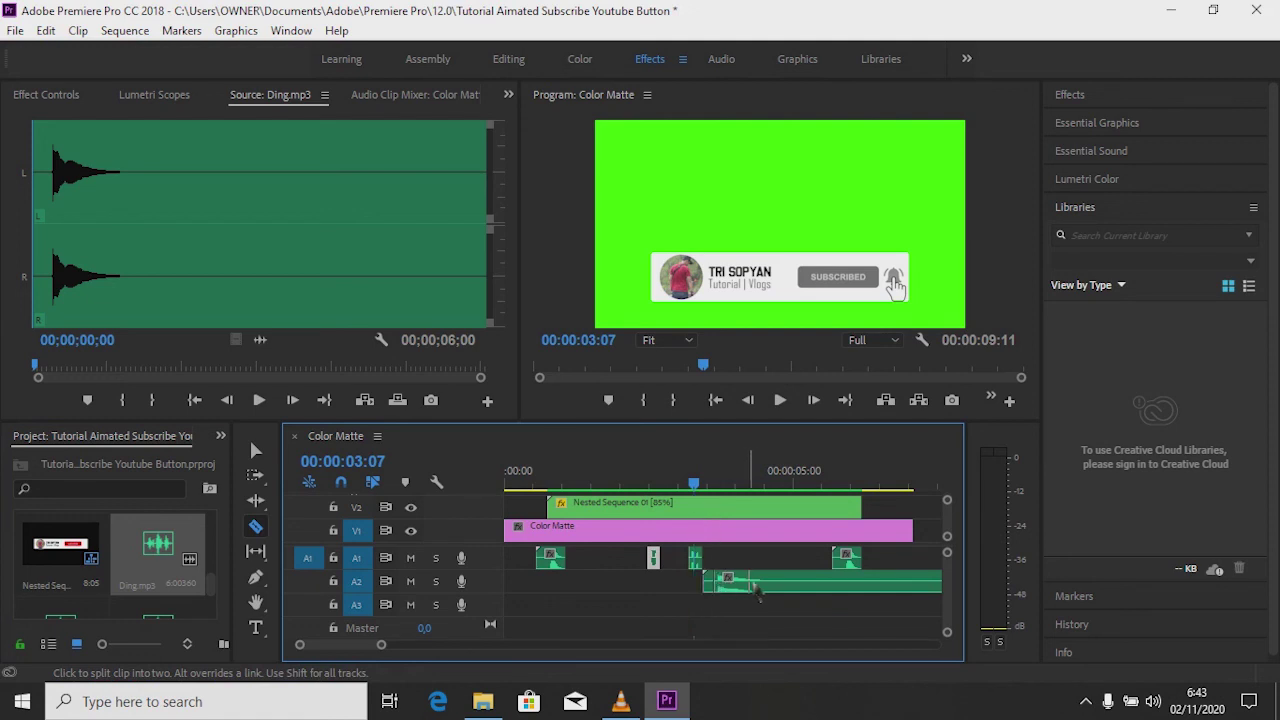
pyautogui.click(775, 582)
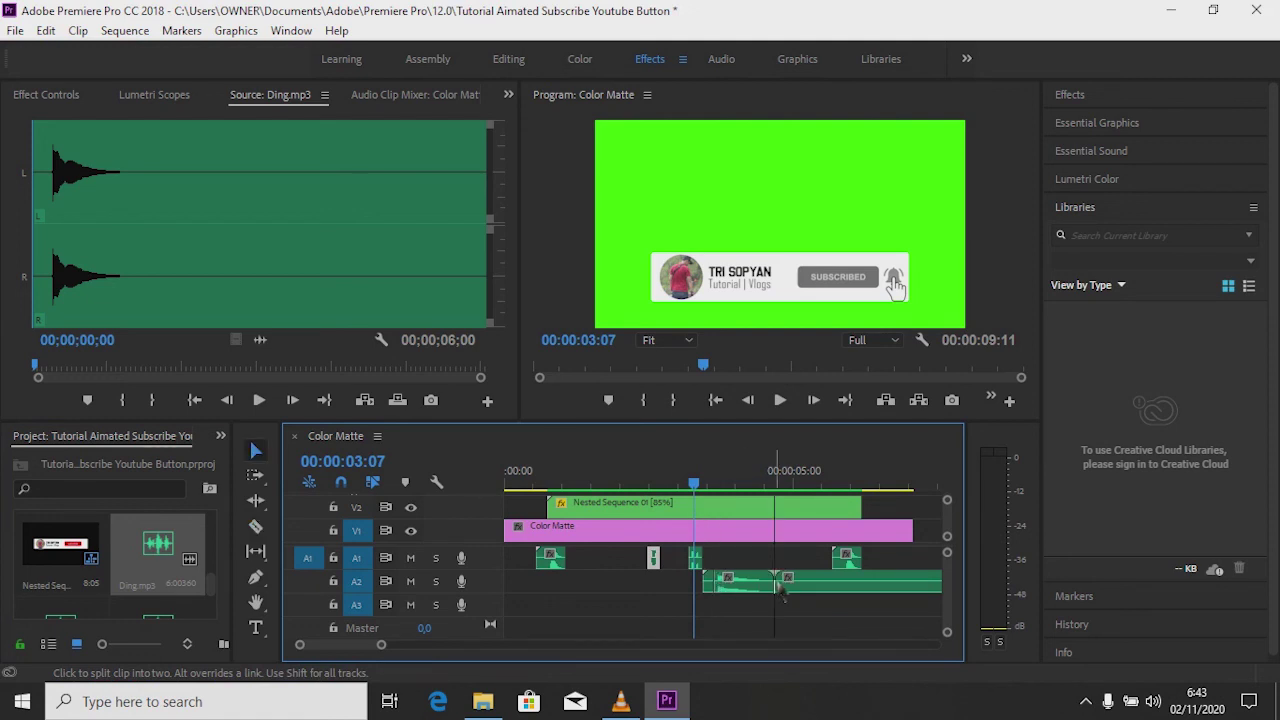
pyautogui.press('v')
pyautogui.click(811, 583)
pyautogui.press('Delete')
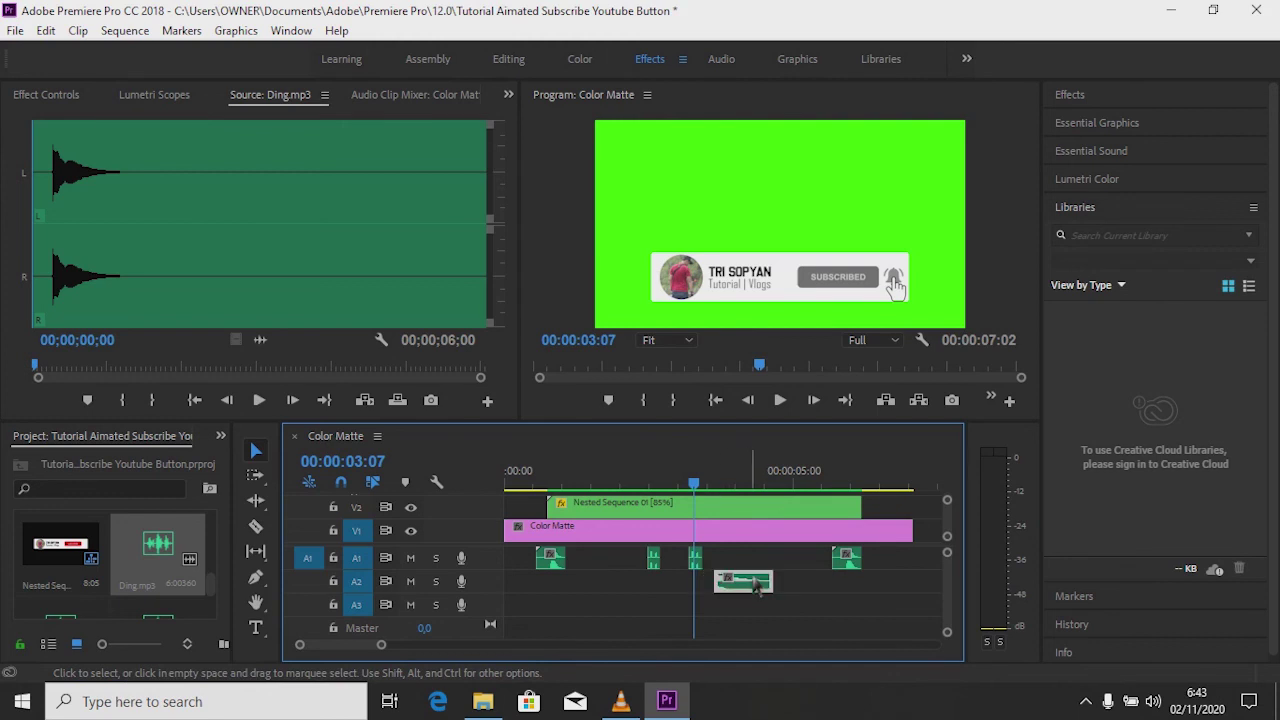
# Move the trimmed ding onto A1 just after the bell click and play it back
pyautogui.moveTo(714, 580); pyautogui.dragTo(735, 560)
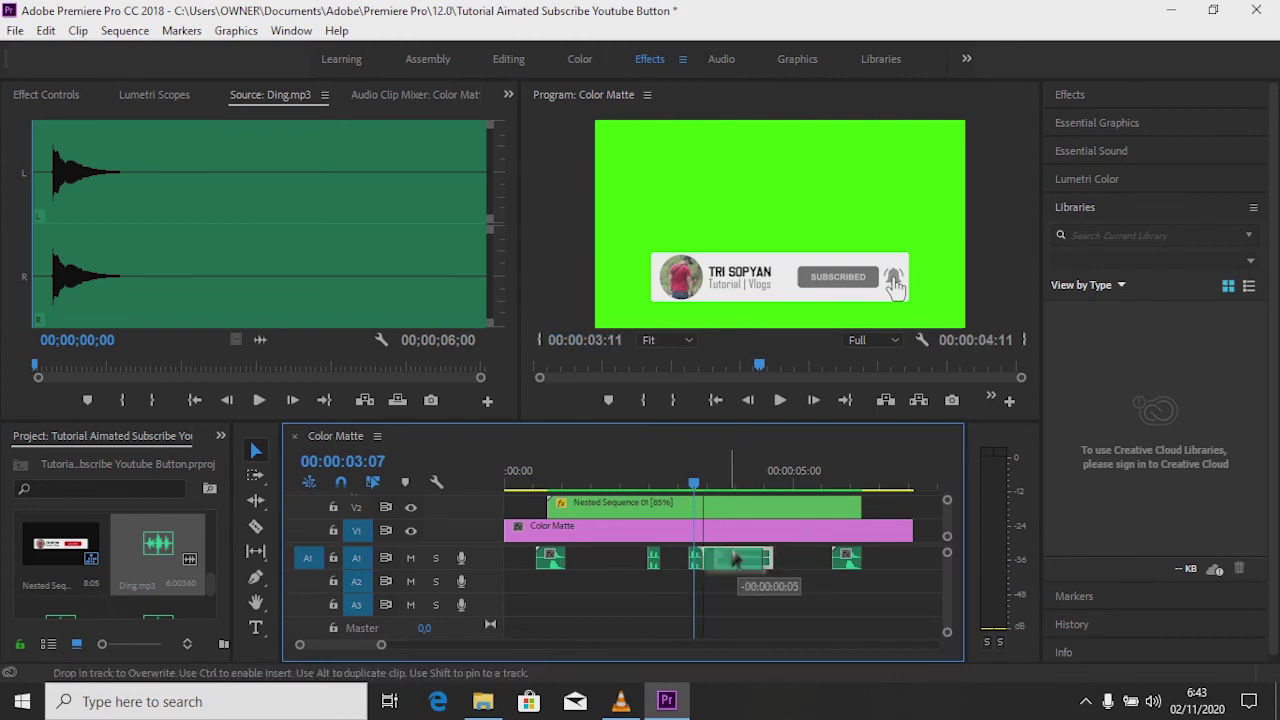
pyautogui.press('space')
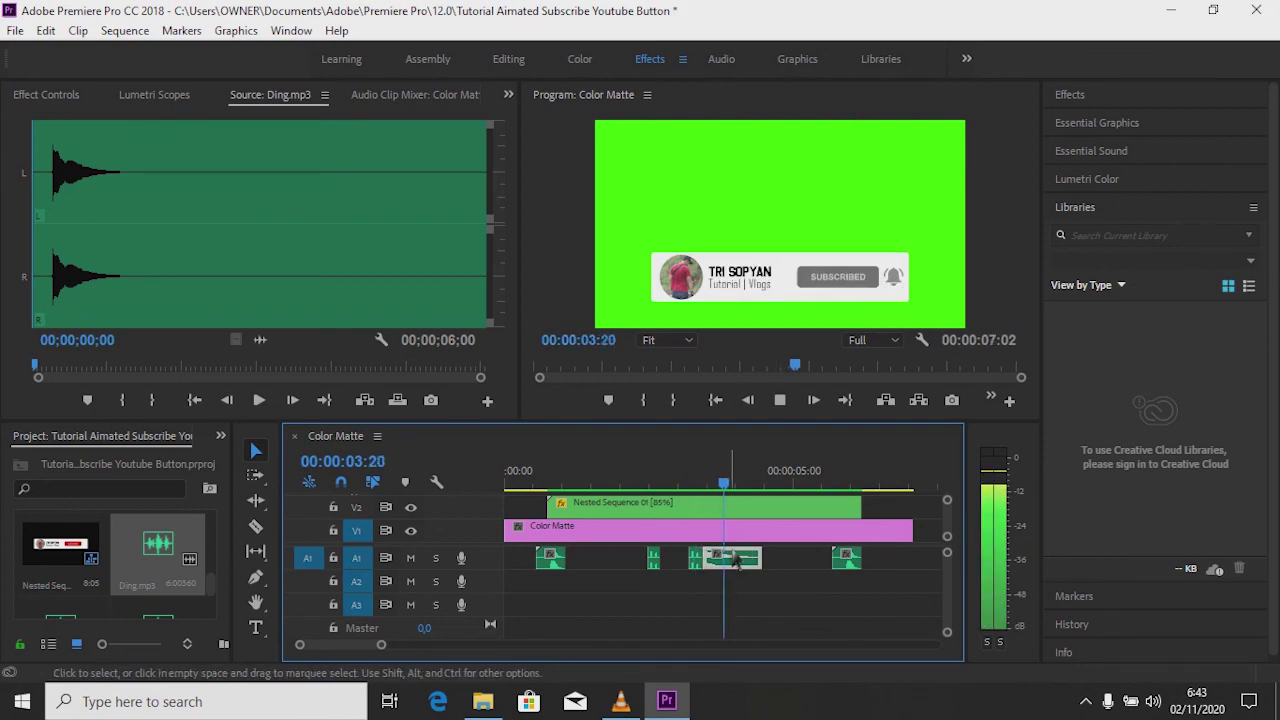
pyautogui.press('space')
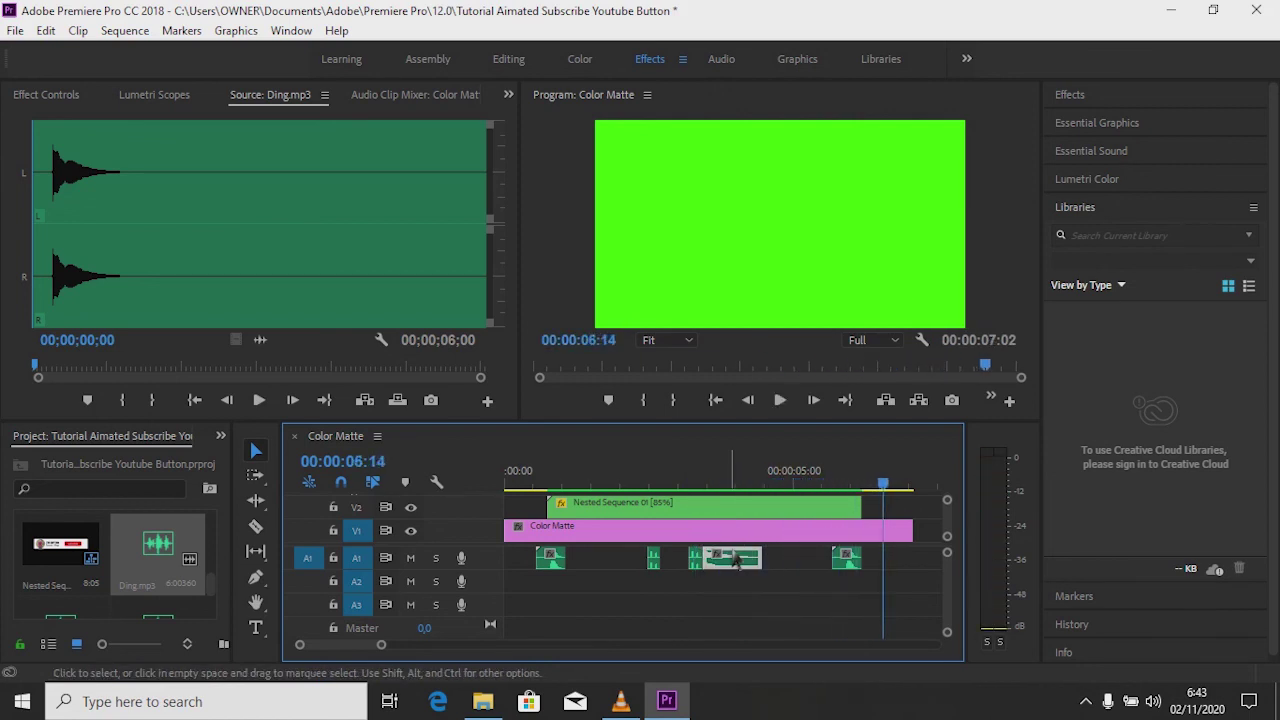
# Jump to the sequence start, enlarge the timeline tracks, and play the full banner with its sounds
pyautogui.click(718, 400)
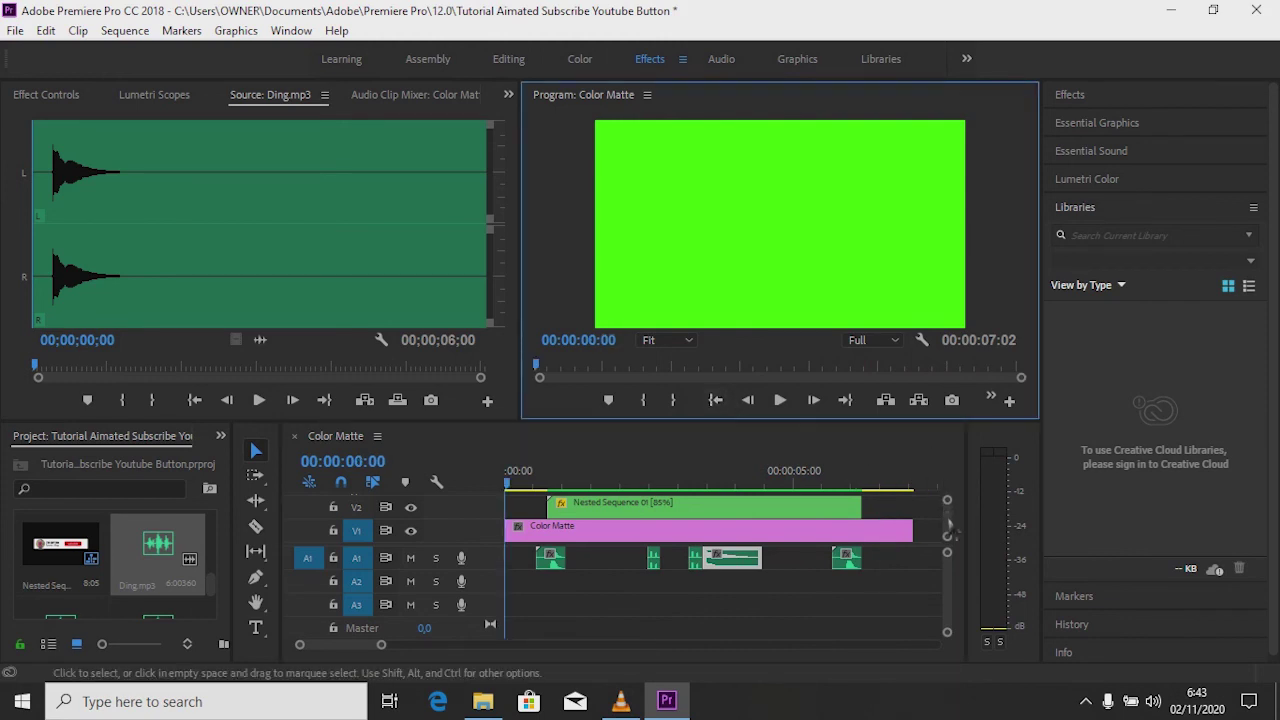
pyautogui.moveTo(495, 569); pyautogui.dragTo(491, 580)
pyautogui.press('space')
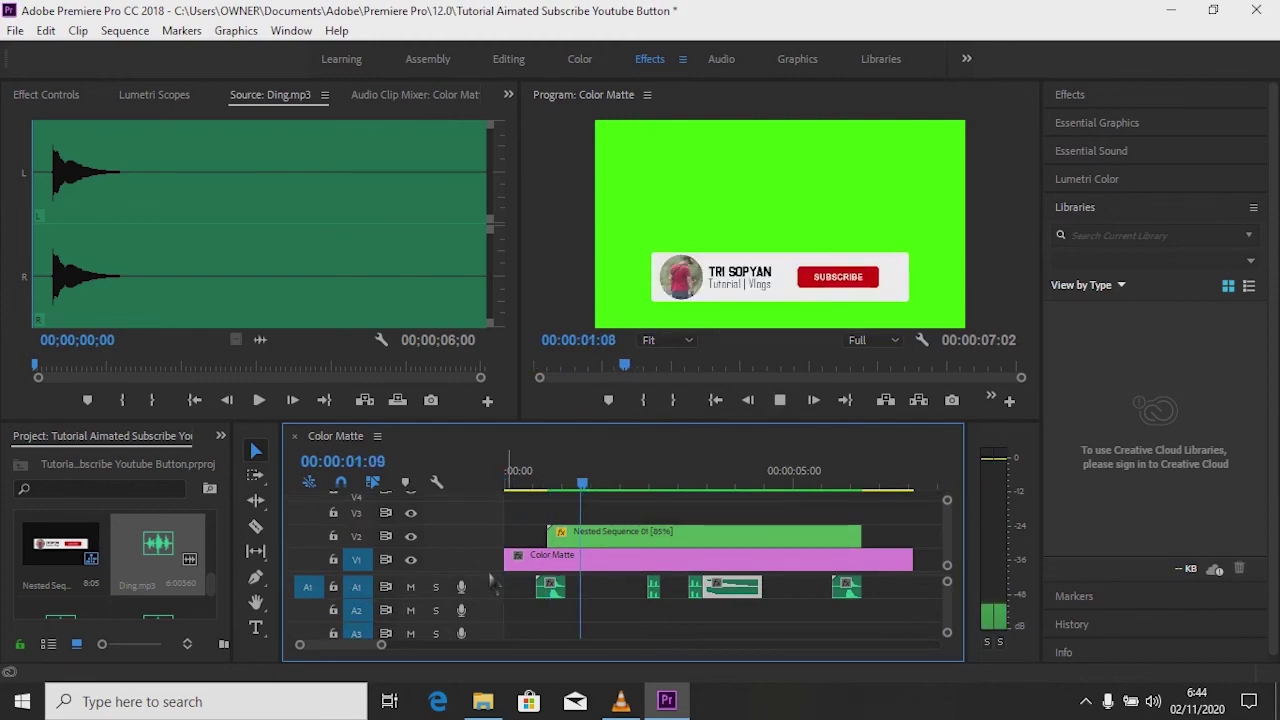